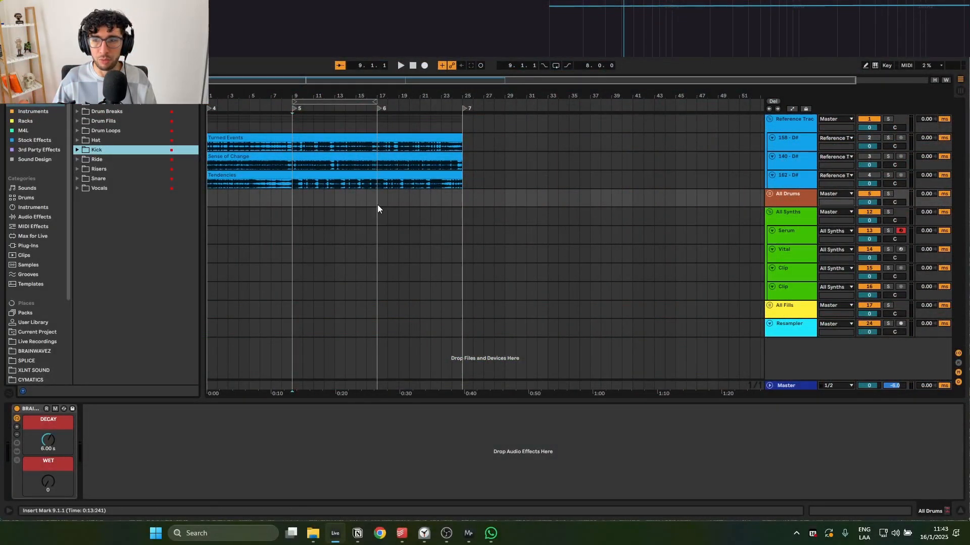
Place EkaliThreatzKick.wav from the Kick folder at bar 9 on the Drop Kick track.
left_click(283, 213)
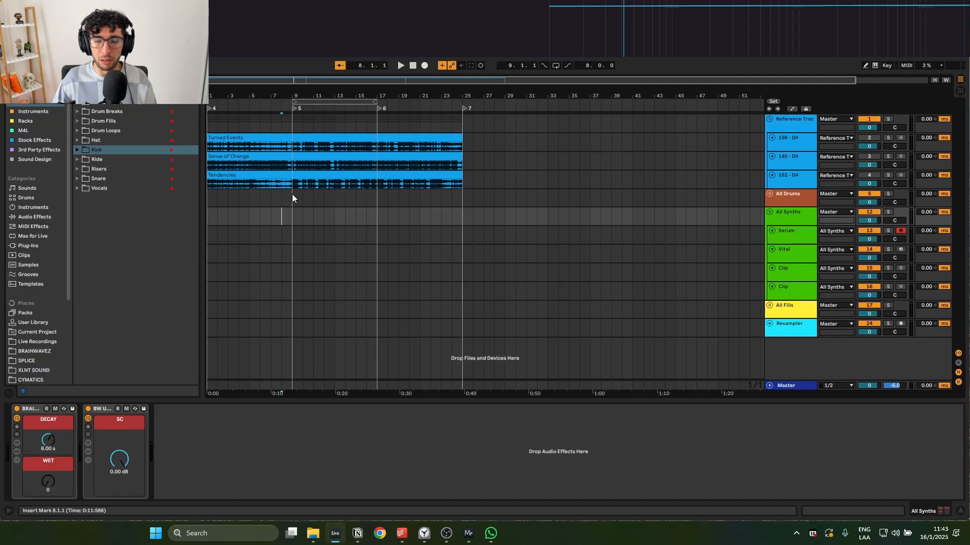
left_click(292, 193)
left_click(76, 151)
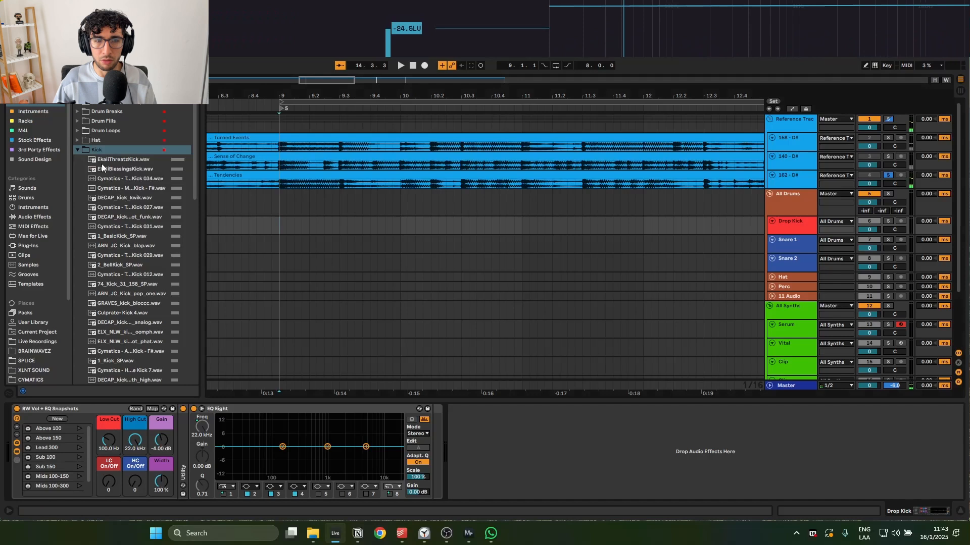
left_click_drag(105, 161, 394, 230)
left_click_drag(321, 233, 308, 231)
key("Delete")
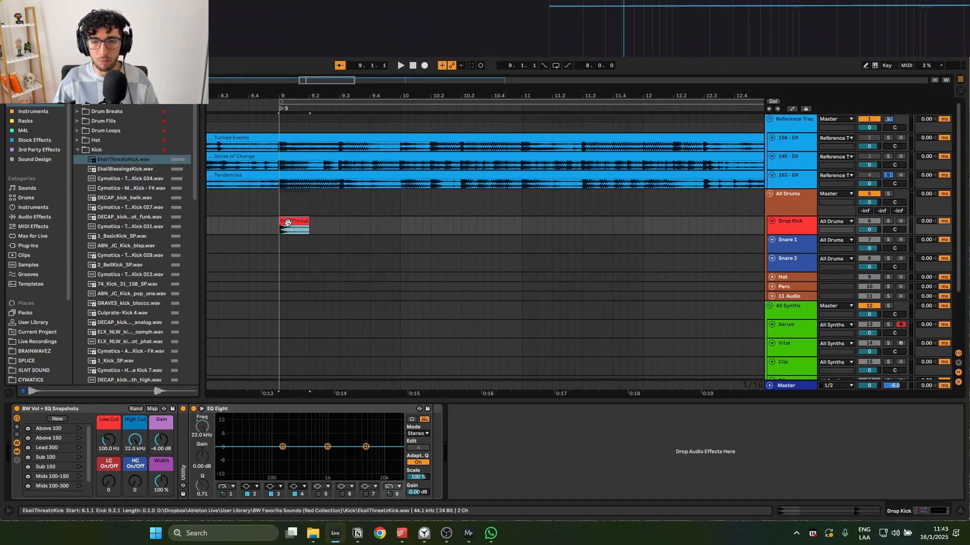
Repeat the kick at 10.2.1 and copy this two-bar pattern across bars 9 to 16 on the Drop Kick track.
left_click(434, 225)
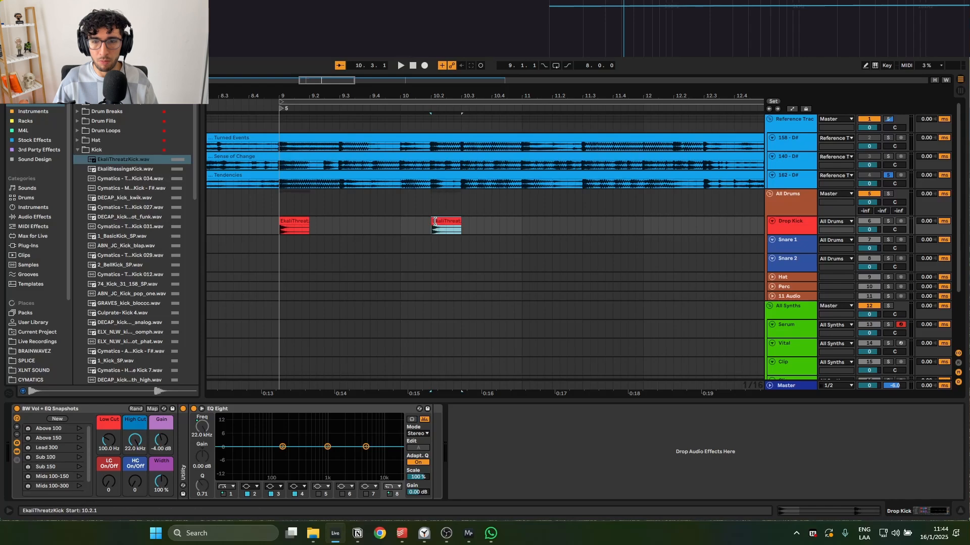
left_click(244, 212)
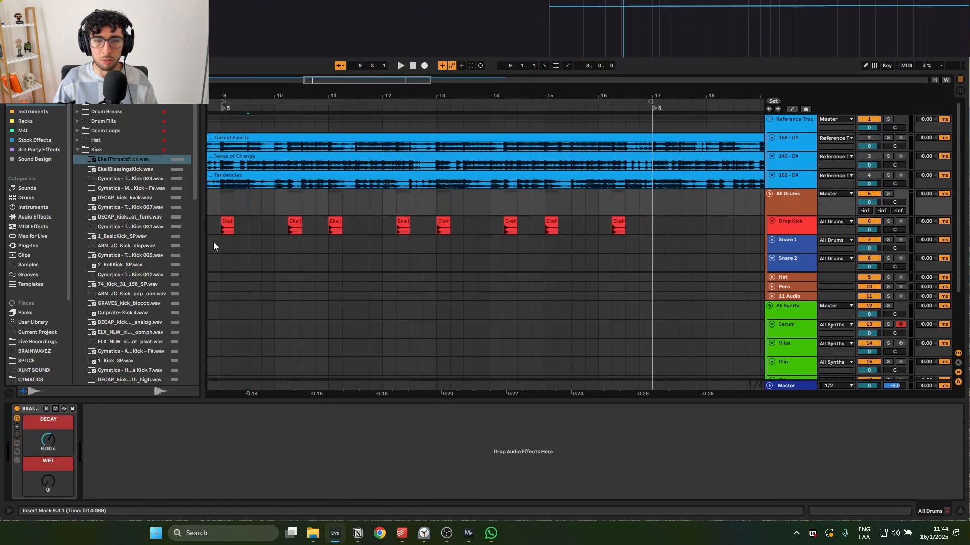
left_click(222, 224)
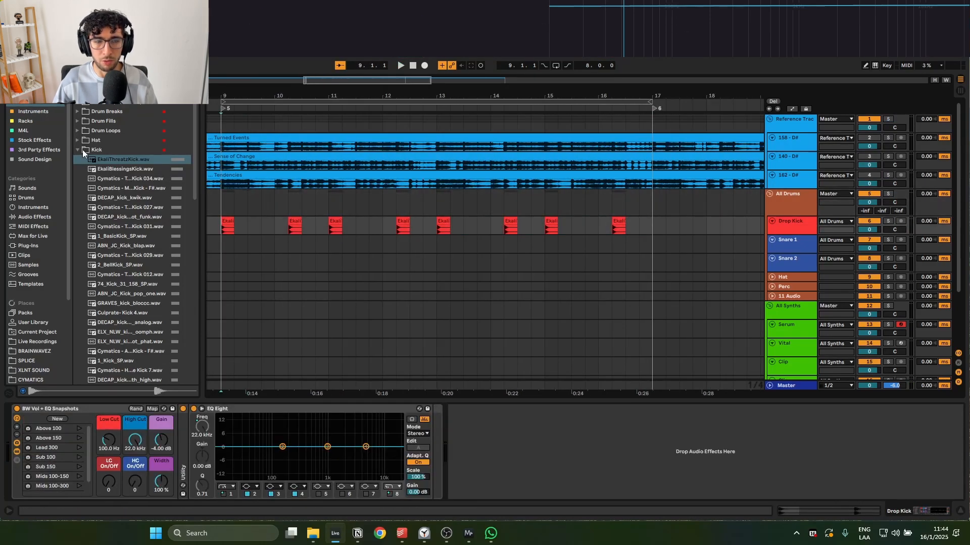
Audition samples in the Snare folder, place 22_Snare_21_SP.wav at 9.3.1 on the Snare 1 track and play it.
left_click(82, 150)
left_click(79, 179)
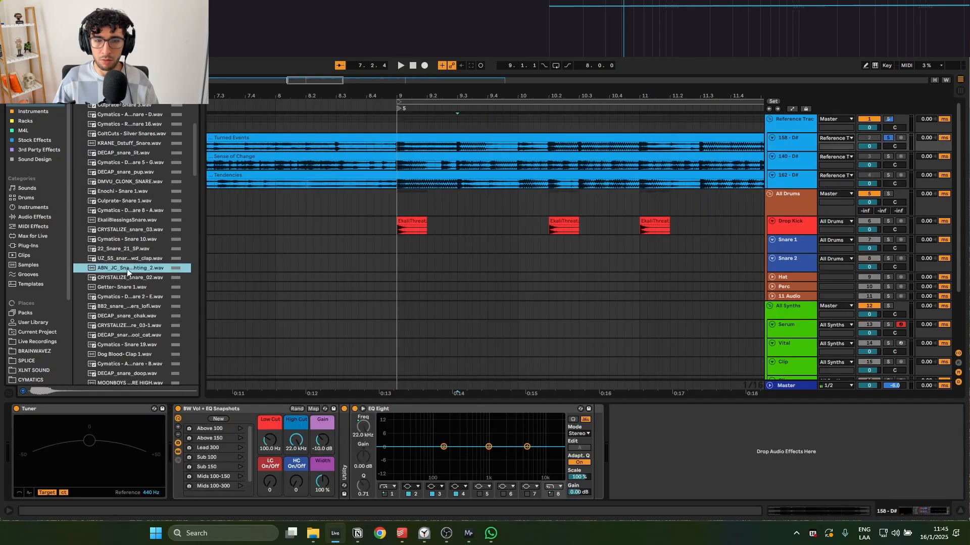
left_click(121, 247)
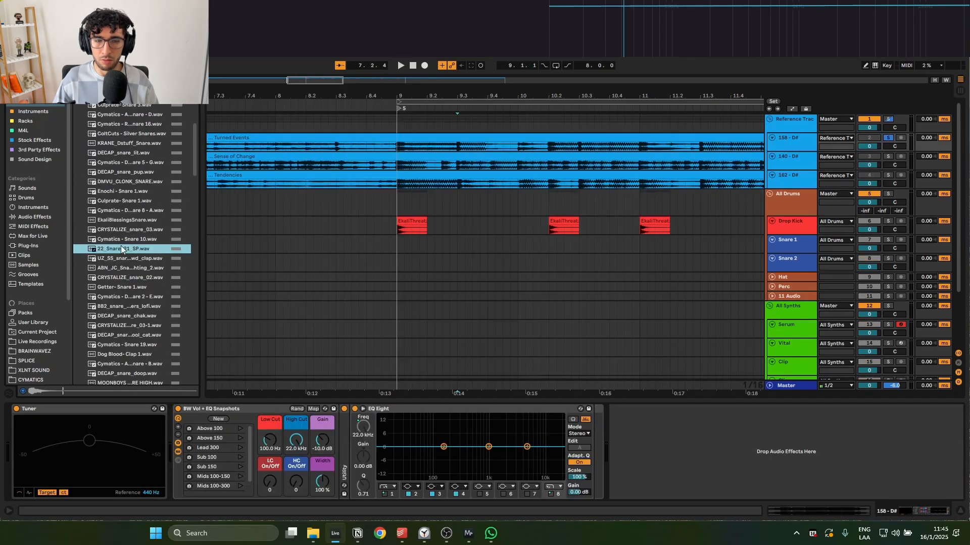
left_click_drag(123, 248, 532, 274)
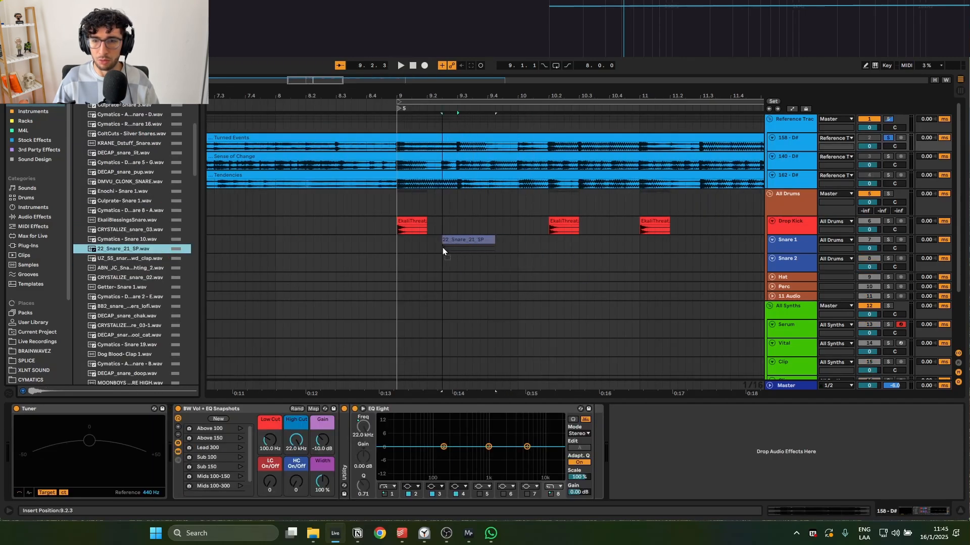
left_click_drag(458, 248, 468, 244)
key("space")
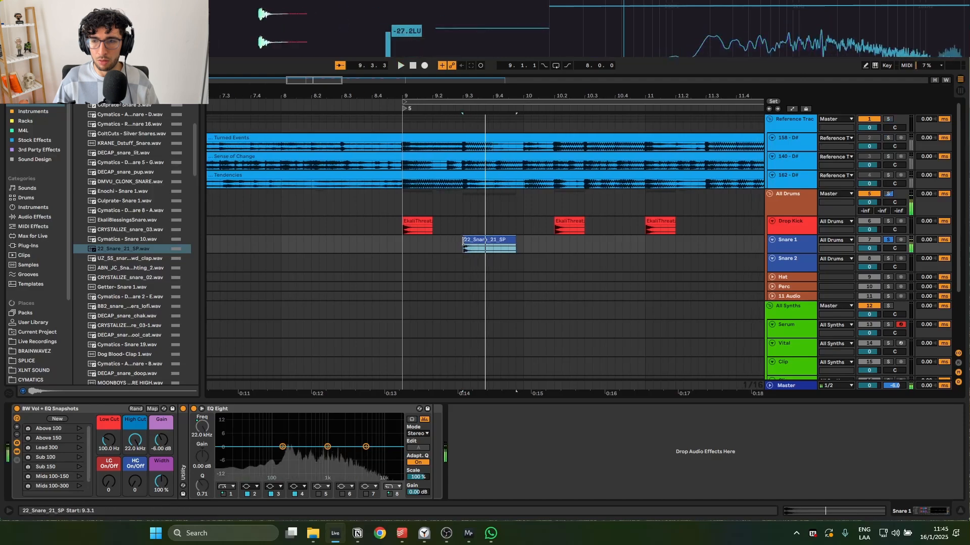
Layer DECAP_snare_one_shot_cool_cat at 9.3.1 on the Snare 2 track and listen to the drums in solo.
left_click(120, 335)
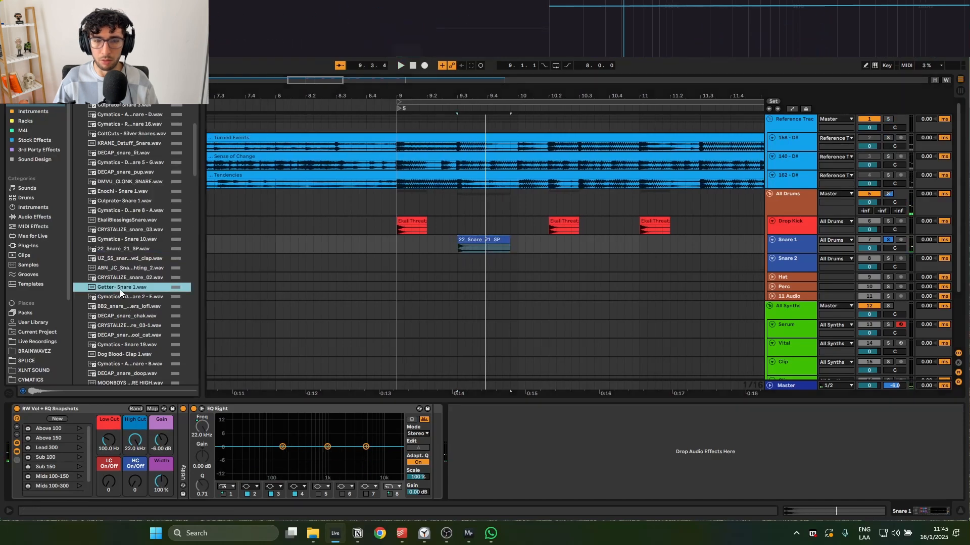
scroll(120, 332, "down", 2)
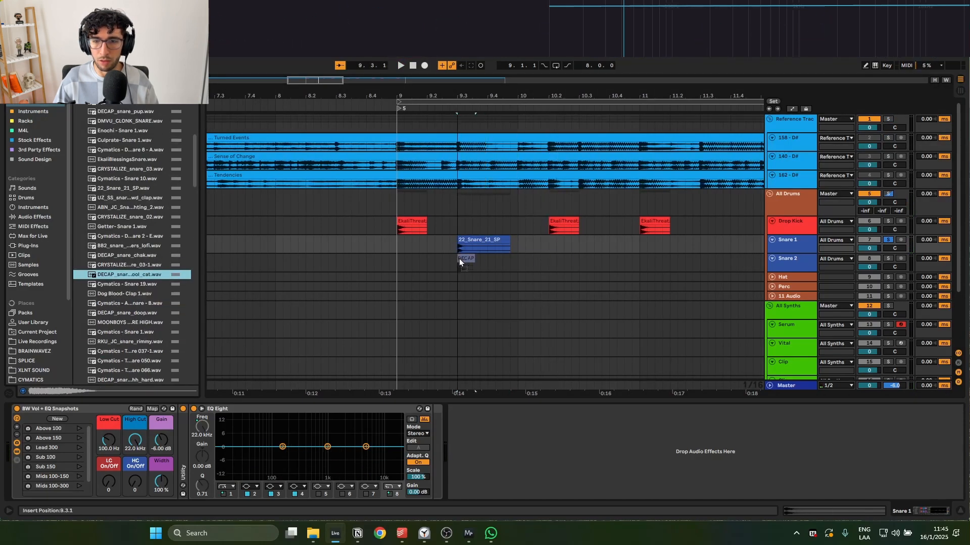
left_click_drag(459, 258, 459, 260)
left_click(791, 202)
left_click(450, 219)
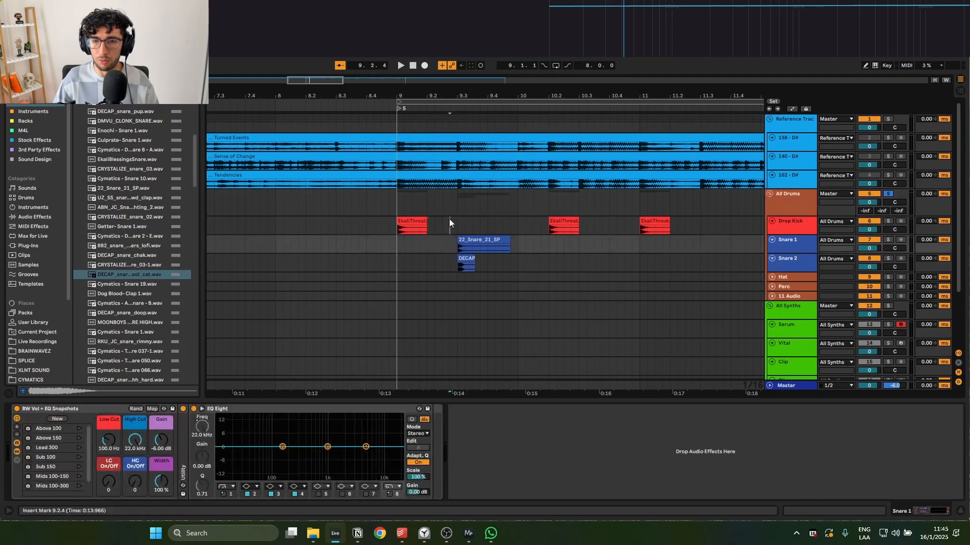
left_click(456, 207)
key("space")
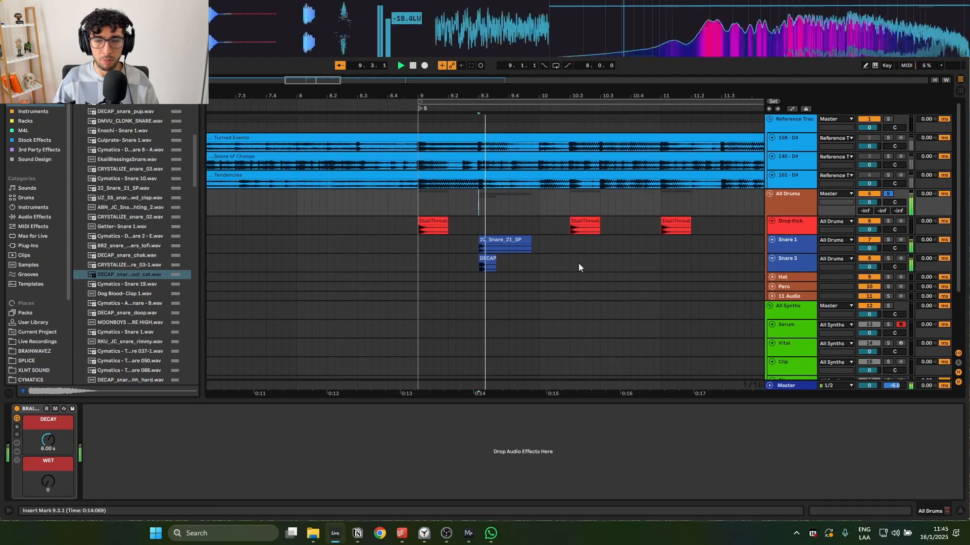
Insert a new audio track below Snare 2, place Dog Blood- Clap 1.wav on it at 9.3.1 and play the layers.
left_click(802, 268)
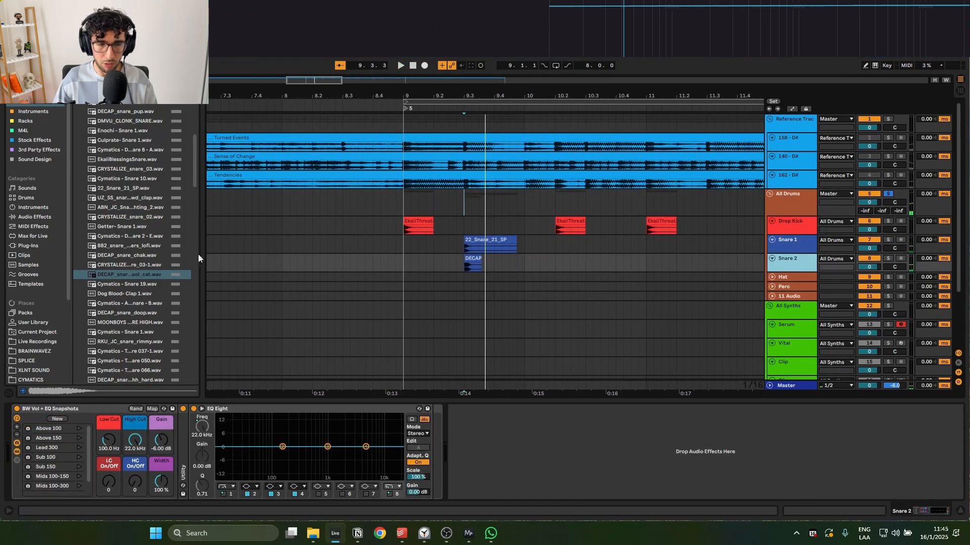
key("ctrl+t")
left_click(118, 297)
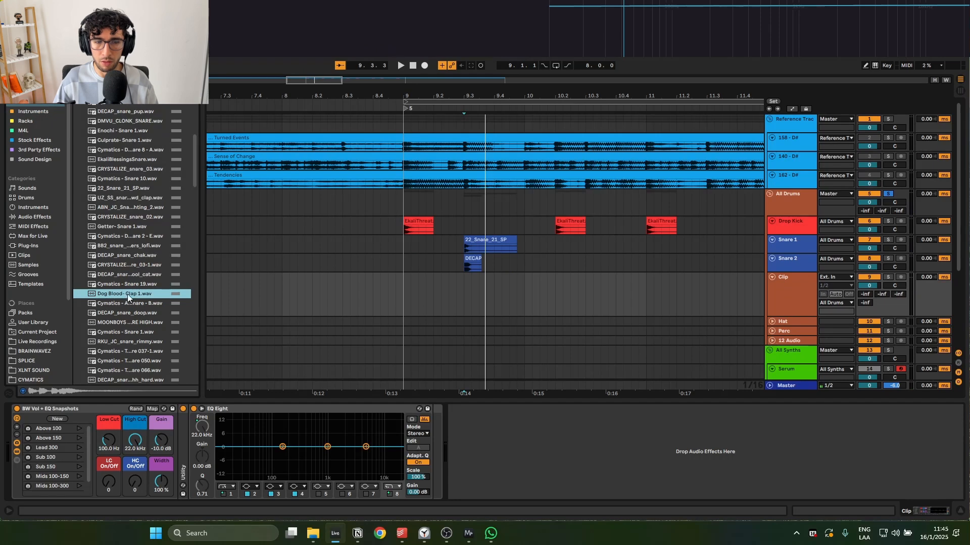
left_click_drag(461, 302, 463, 296)
left_click(783, 205)
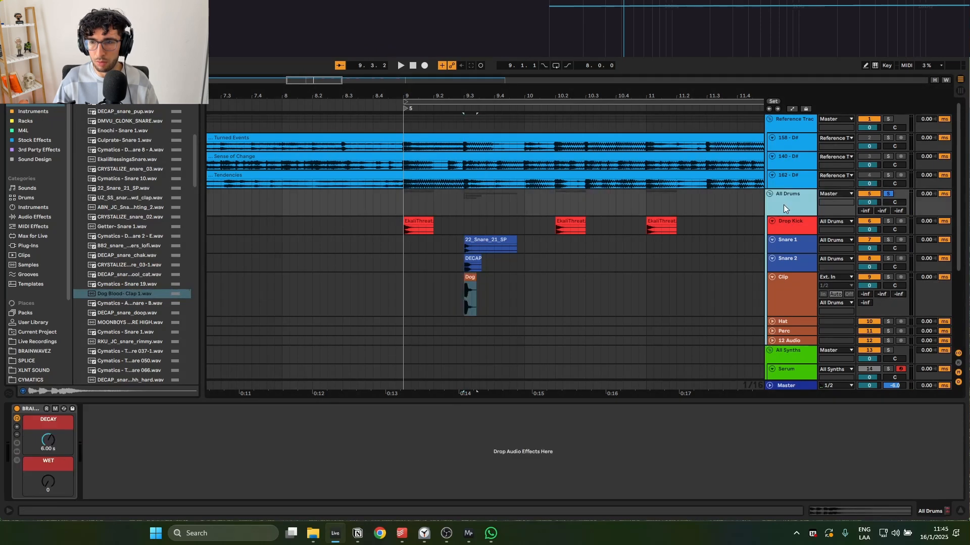
key("space")
Set the clap track's SC Brighter send to -6.0 dB, show the return tracks and inspect the SC Brighter effect.
scroll(592, 270, "up", 3, "ctrl")
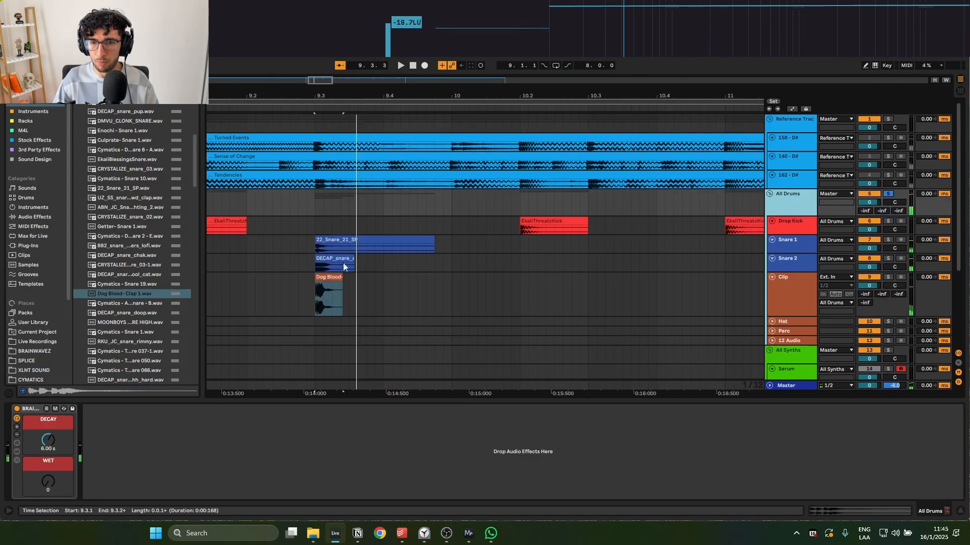
left_click(344, 263)
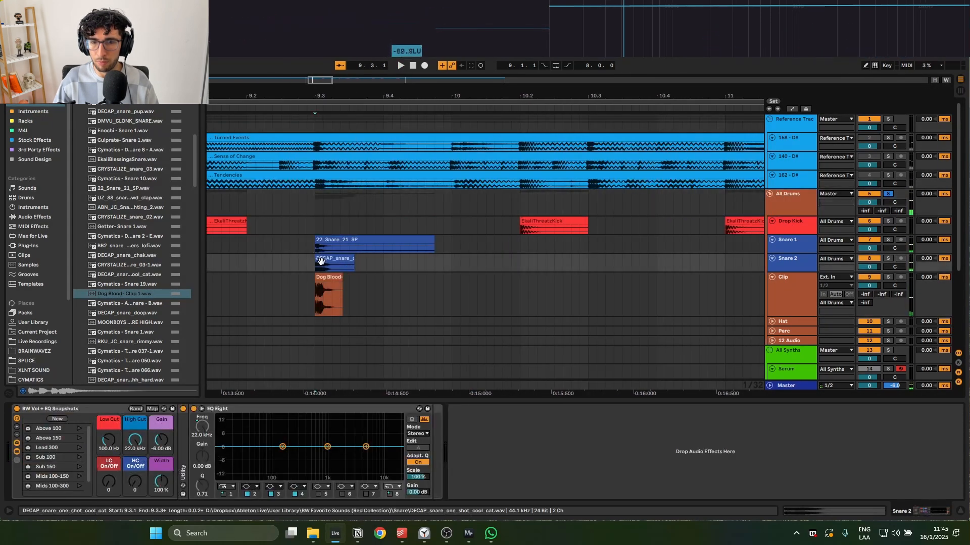
left_click(790, 294)
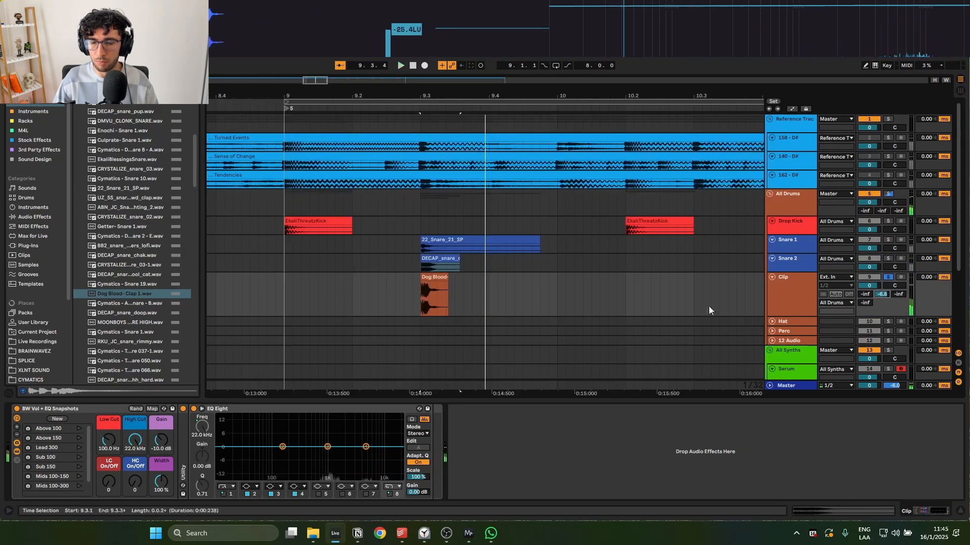
left_click(457, 266)
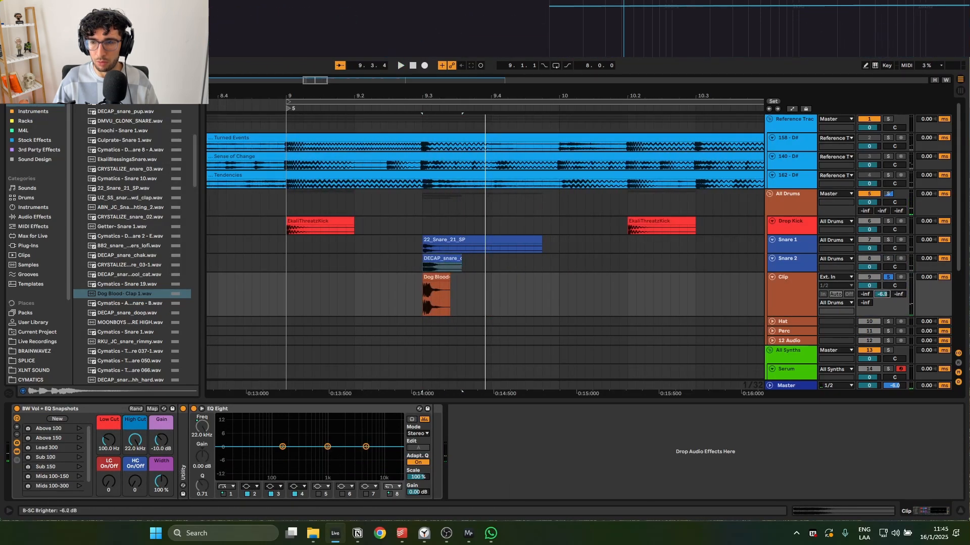
left_click(958, 363)
left_click(794, 356)
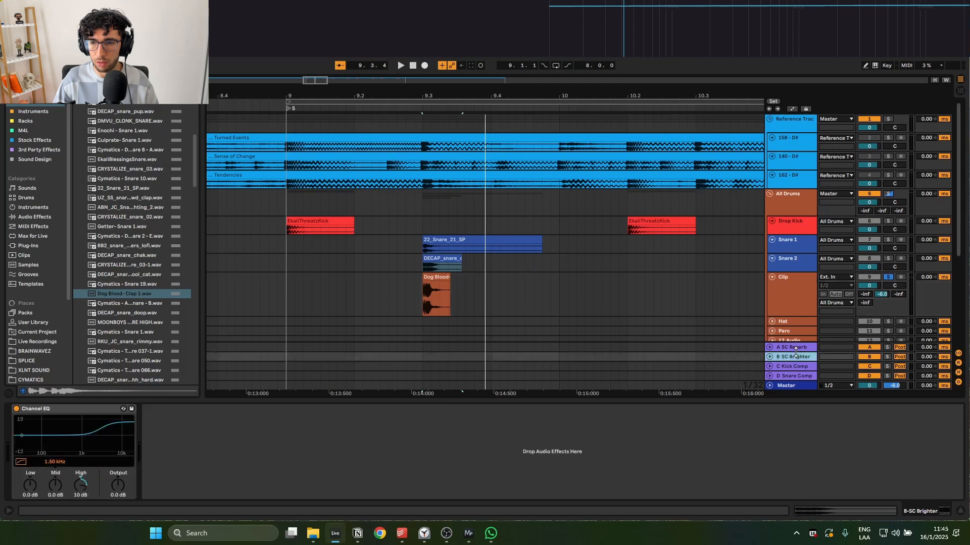
left_click(913, 313)
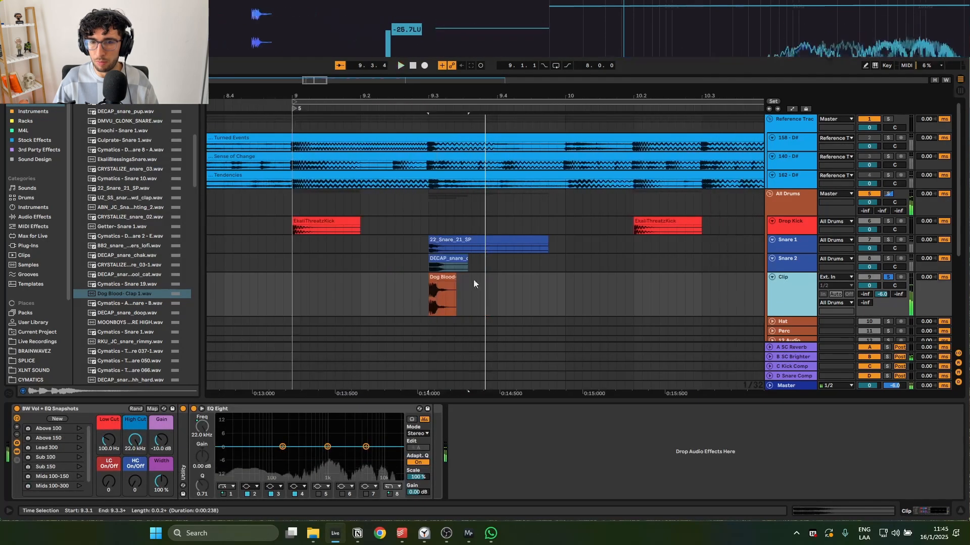
Enable the low cut on both snare layers, at 336 Hz for Snare 1 and 483 Hz for Snare 2.
left_click(442, 248)
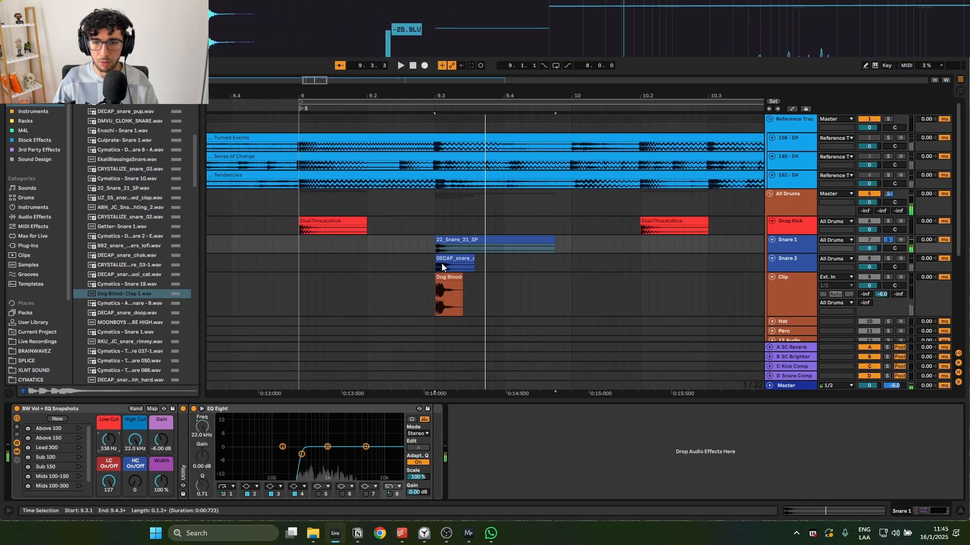
left_click(442, 263)
left_click(109, 464)
left_click_drag(108, 440, 108, 424)
Group Snare 1, Snare 2 and the clap track, raise the group's SC Reverb send to about -35 dB and play it.
left_click(786, 277)
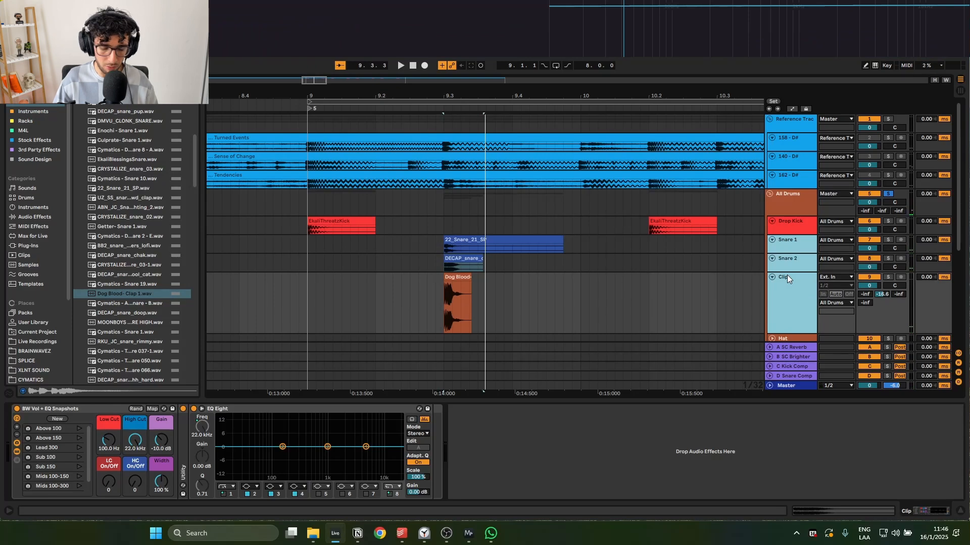
key("ctrl+g")
mouse_move(864, 259)
left_mouse_down()
mouse_move(863, 245)
mouse_move(864, 267)
left_mouse_up()
key("space")
scroll(808, 228, "down", 3)
Enlarge the two snare tracks and cut the tails of all three snare layers from about 9.3.2 onward.
left_click(789, 208)
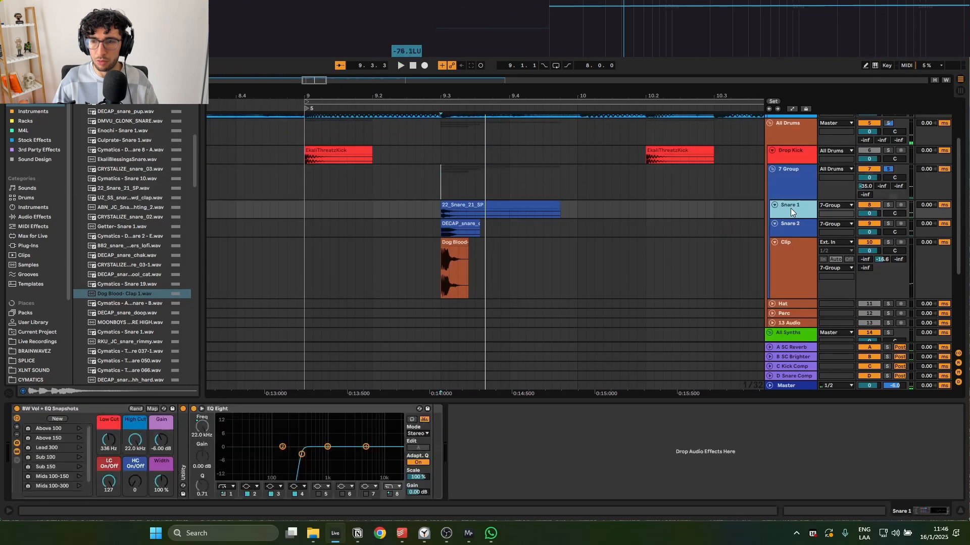
left_click(470, 225)
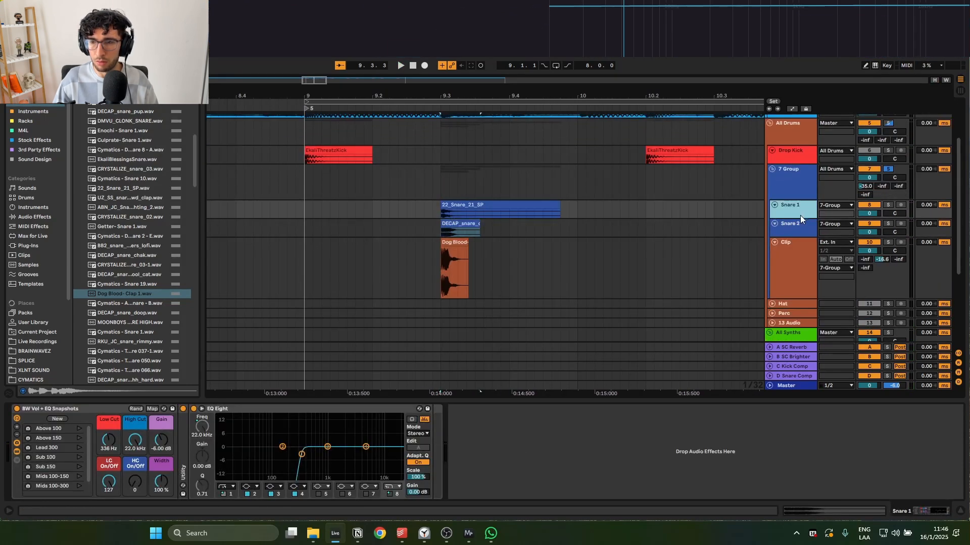
left_click_drag(800, 219, 780, 235)
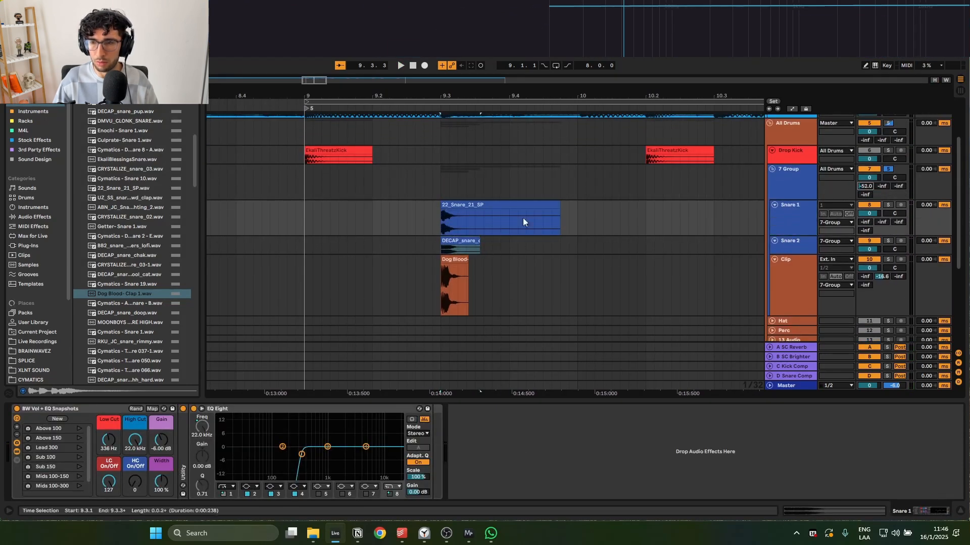
left_click_drag(577, 217, 462, 256)
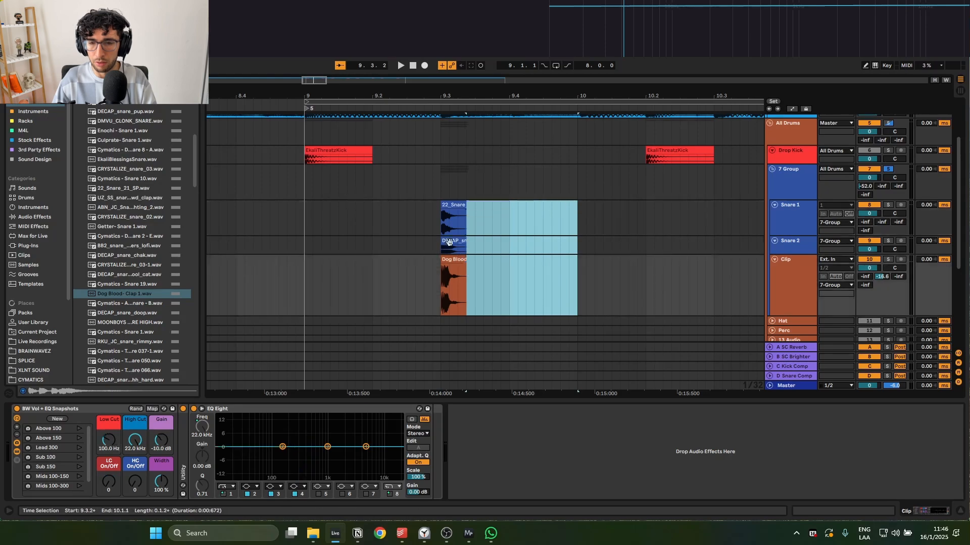
left_click(444, 214)
key("plus")
left_click(472, 247)
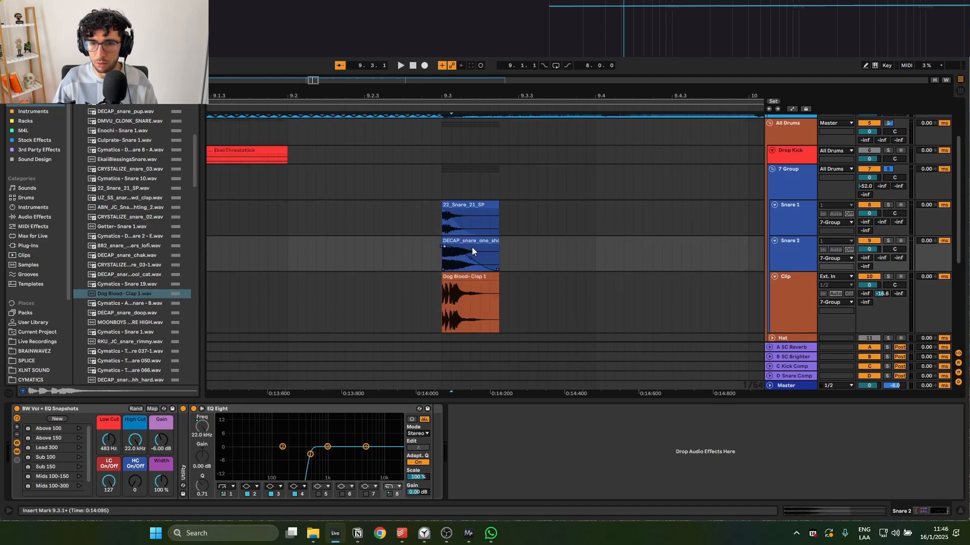
left_click(441, 181)
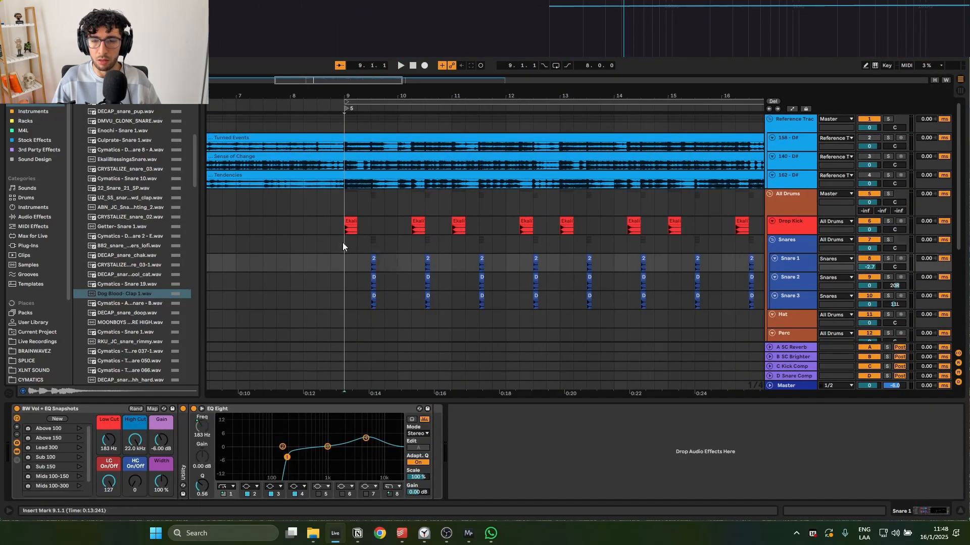
Fold the Snares group, place the CL_HAT04.wav sample on the Hat track and align it to 9.3.1.
left_click(795, 243)
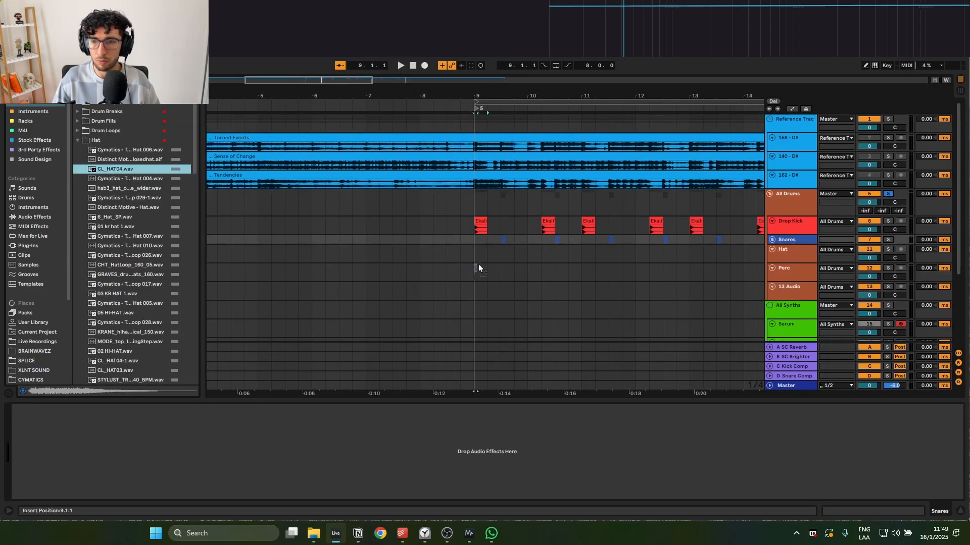
left_click_drag(478, 265, 576, 250)
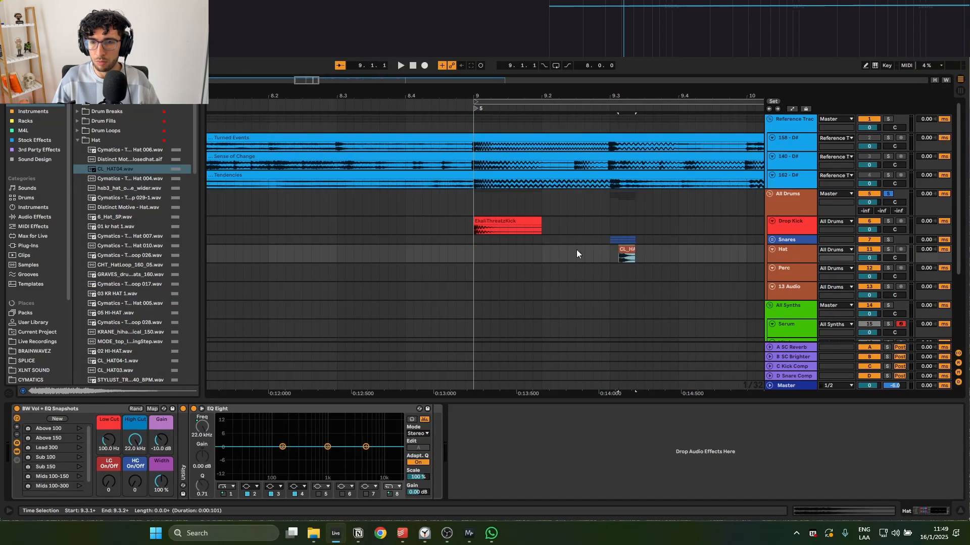
scroll(454, 240, "right", 5)
left_click(336, 202)
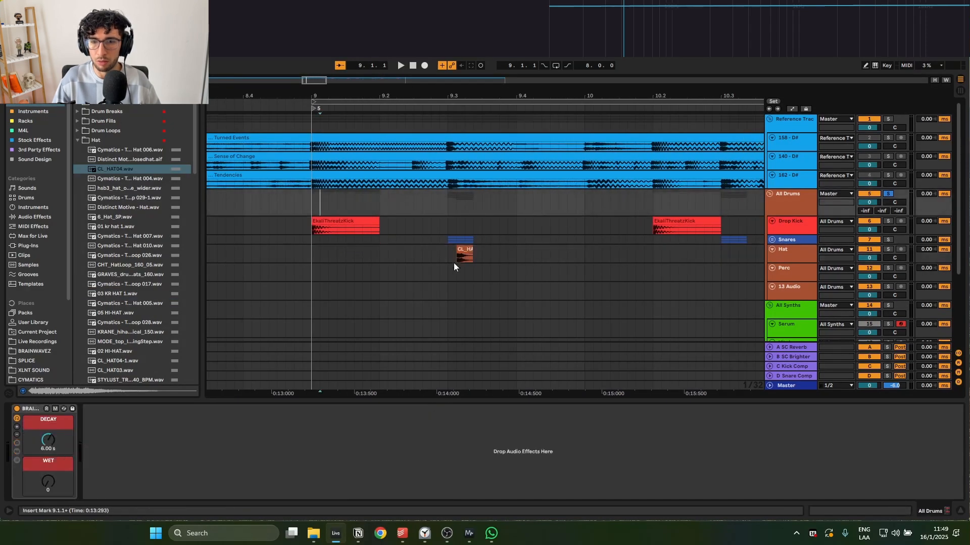
left_click_drag(454, 263, 447, 261)
Repeat the hat clip once per beat with seven duplicates following the one at 9.3.1.
left_click_drag(517, 257, 455, 257)
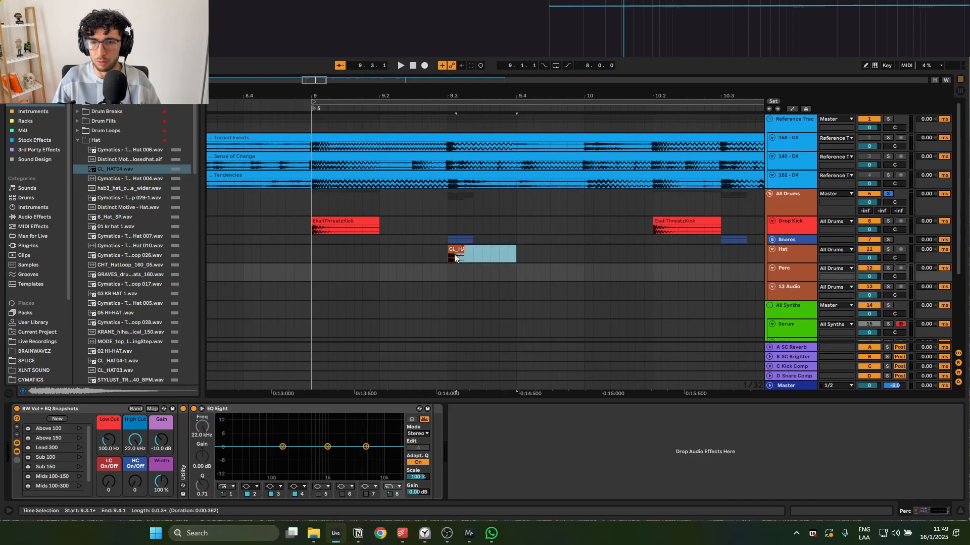
key("minus")
key("minus")
key("ctrl+d")
key("ctrl+d")
key("ctrl+d")
key("ctrl+d")
key("ctrl+d")
key("ctrl+d")
key("ctrl+d")
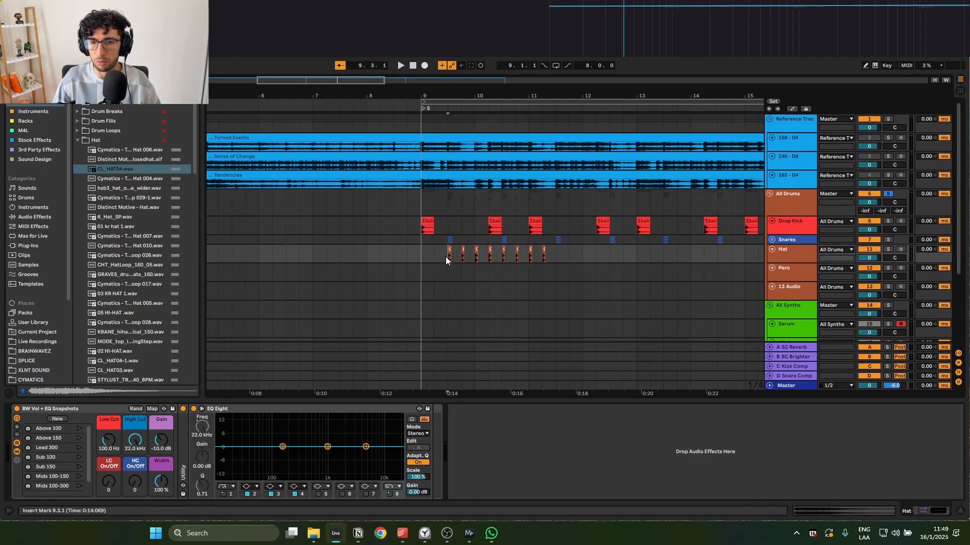
Play the drums with the hats from 8.4.1 and enlarge the Hat track.
scroll(447, 256, "left", 2)
left_click(433, 251)
key("space")
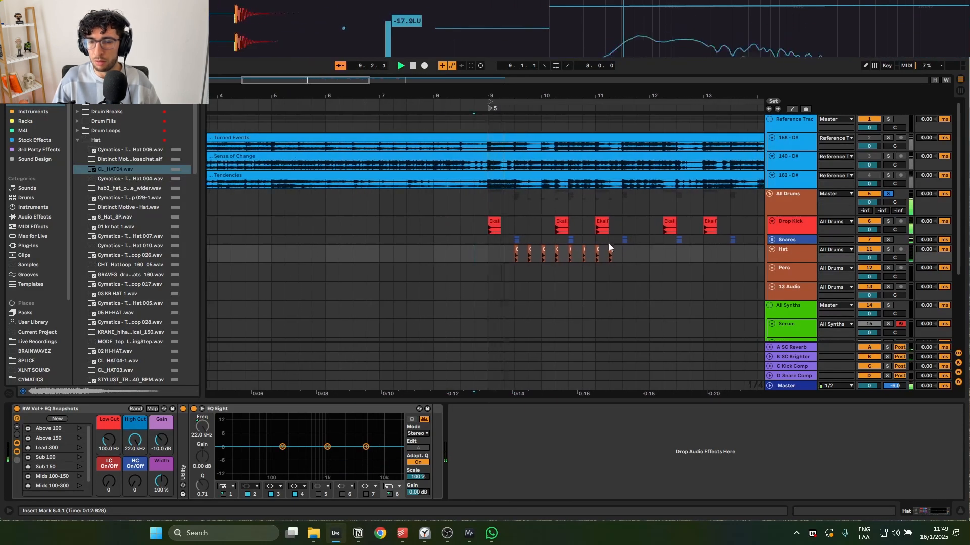
left_click_drag(801, 262, 800, 301)
key("space")
Duplicate the hats further so the one-per-beat pattern continues through bar 12.
left_click_drag(623, 260, 593, 259)
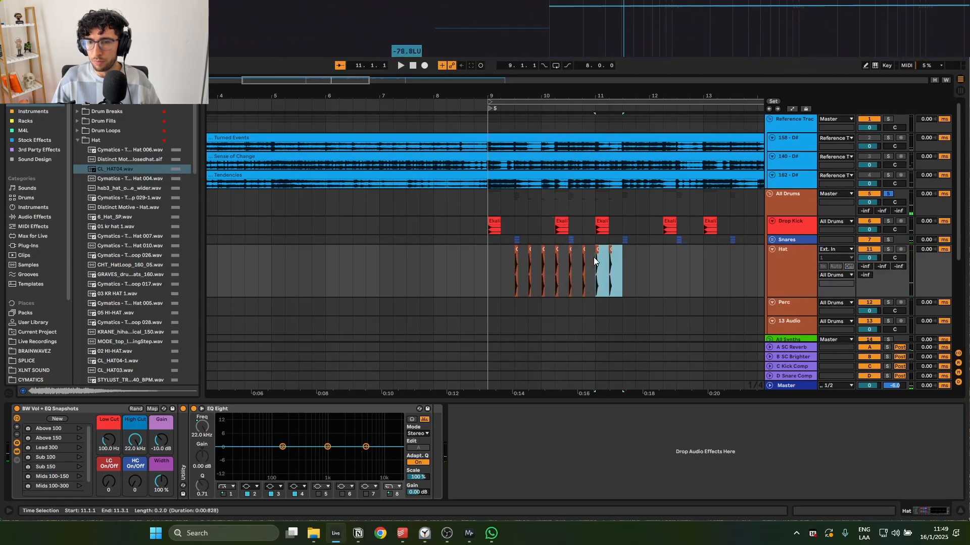
left_click(621, 267)
key("ctrl+d")
key("ctrl+d")
key("ctrl+d")
key("ctrl+d")
key("ctrl+d")
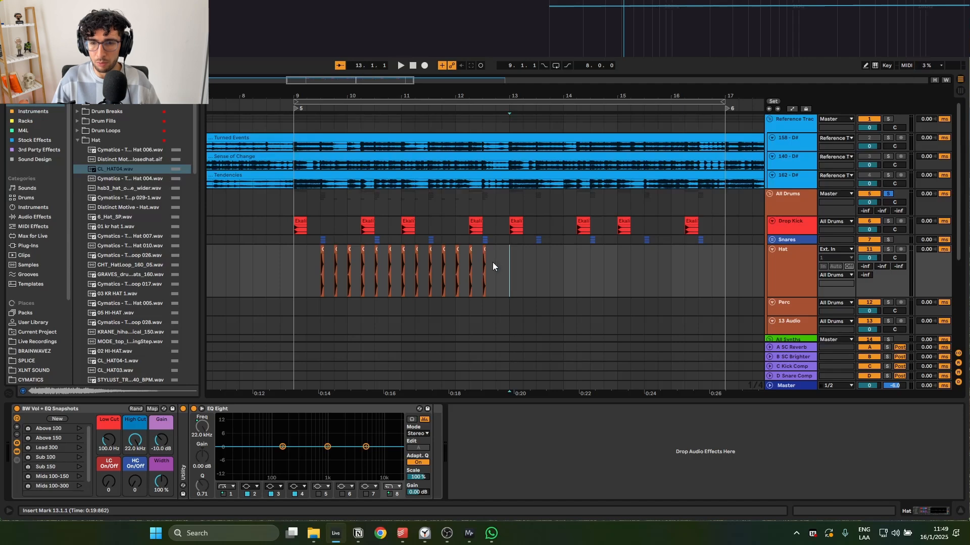
Duplicate the whole hat block that starts at 9.3 so the copy runs from 13.3 through bar 16.
left_click_drag(493, 262, 320, 260)
key("ctrl+d")
left_click(498, 307)
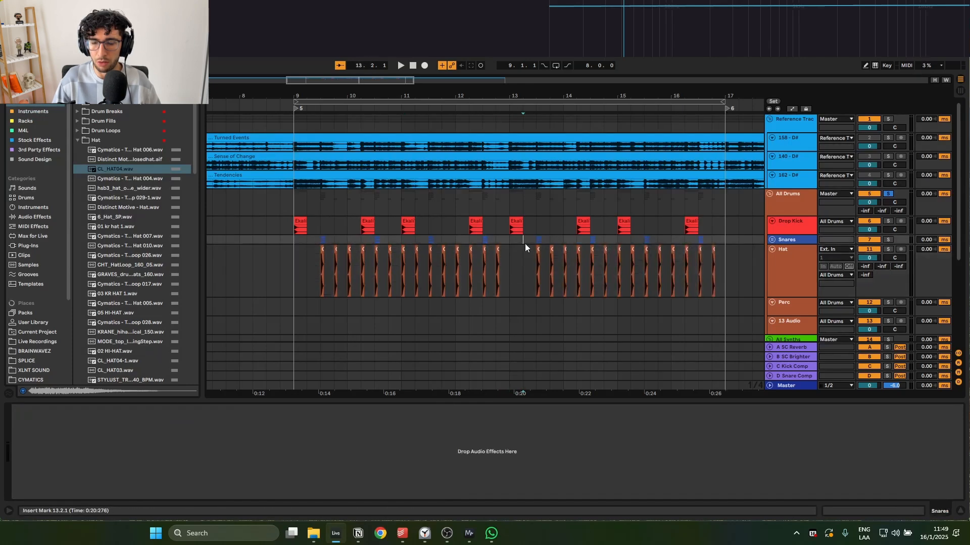
scroll(527, 244, "down", 3)
scroll(525, 265, "up", 3)
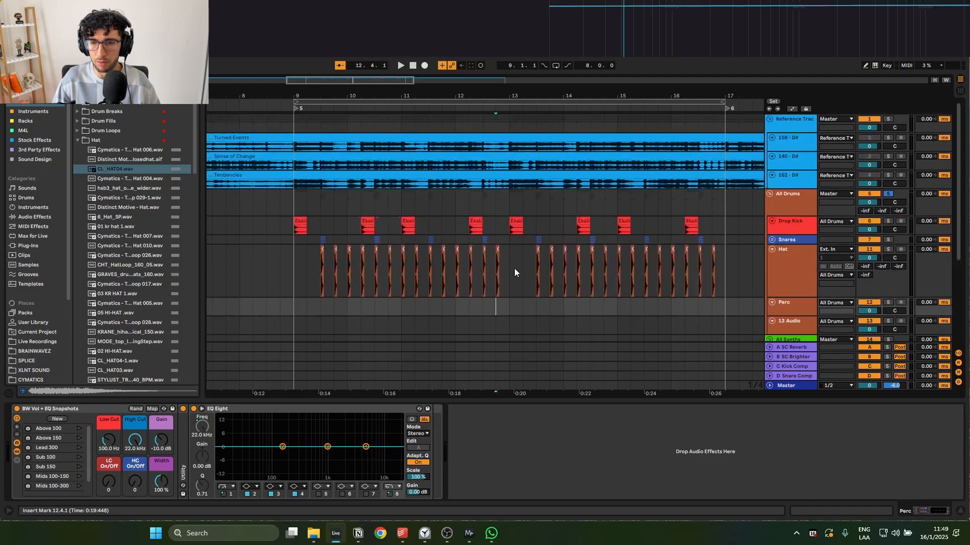
left_click(511, 258)
scroll(509, 260, "down", 4)
scroll(508, 259, "up", 4)
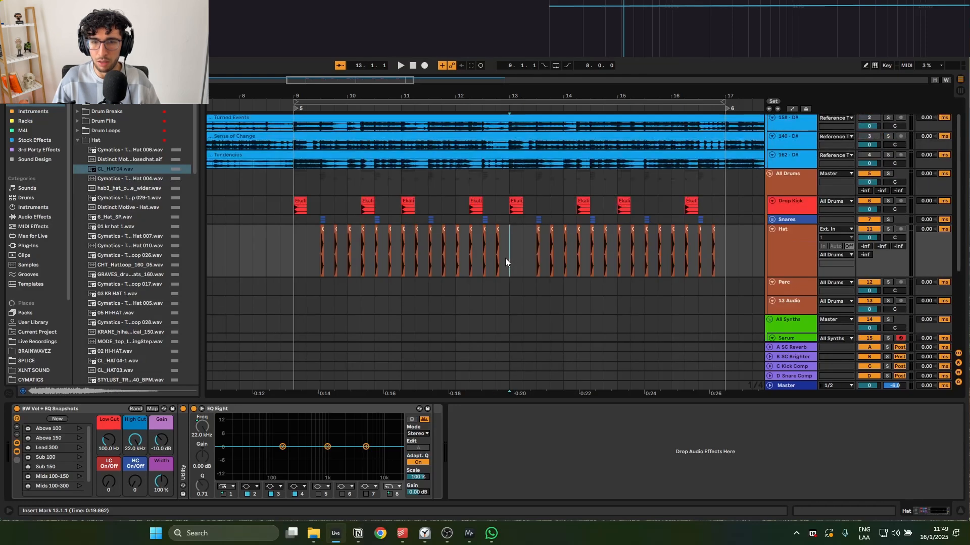
scroll(505, 260, "up", 1)
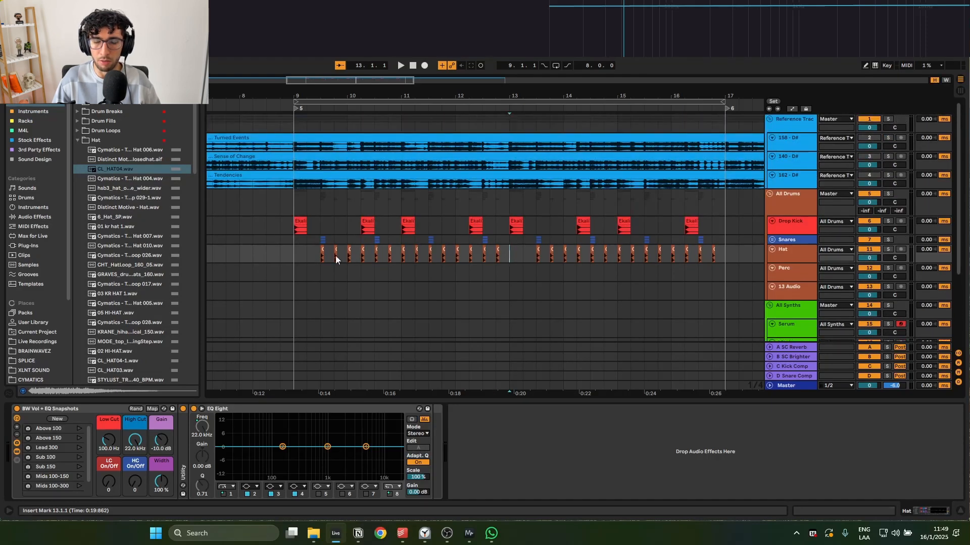
Solo the Hat track and play the hat pattern from 9.3.1.
left_click(323, 257)
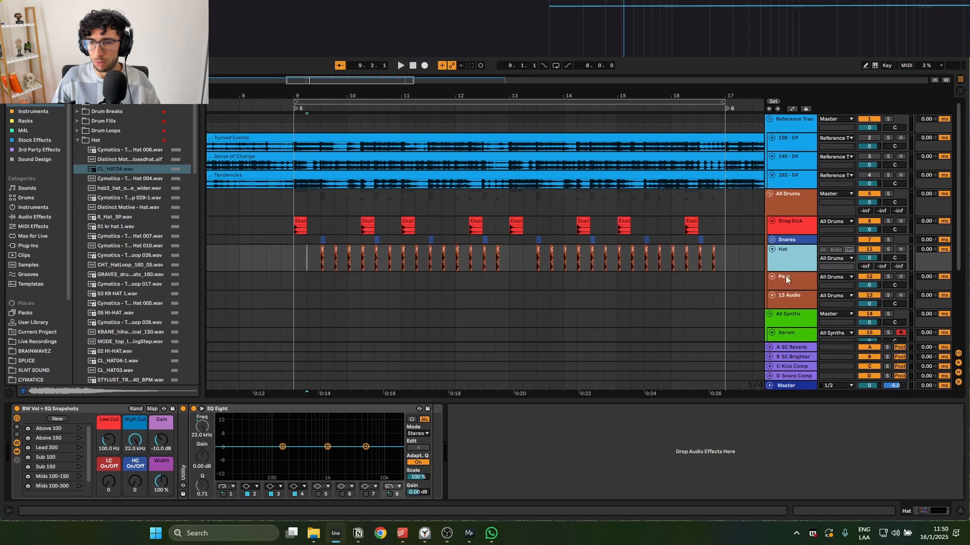
key("space")
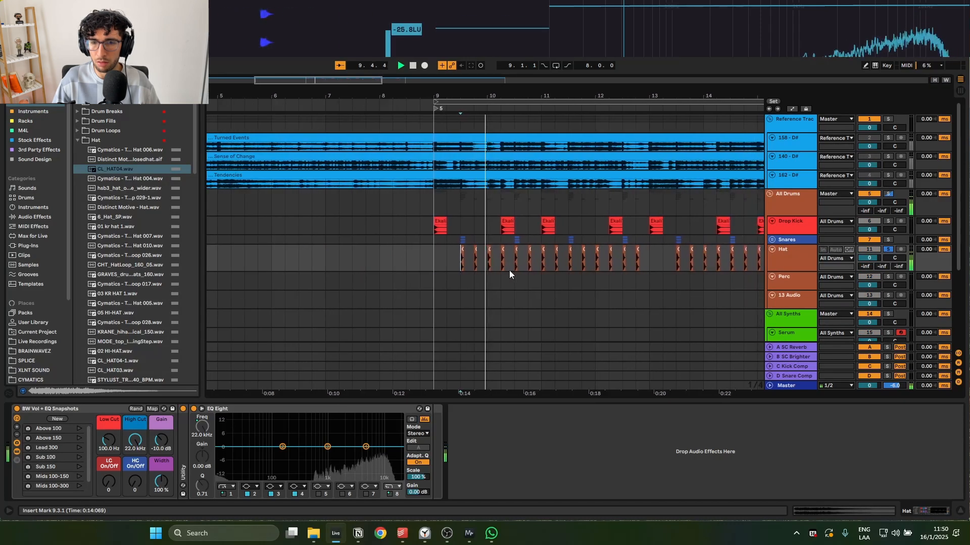
scroll(510, 270, "up", 5)
scroll(510, 271, "down", 5)
key("space")
Compare the kick, snare and hat placement with the three reference tracks from bar 9 onward.
left_click(392, 183)
left_click(390, 221)
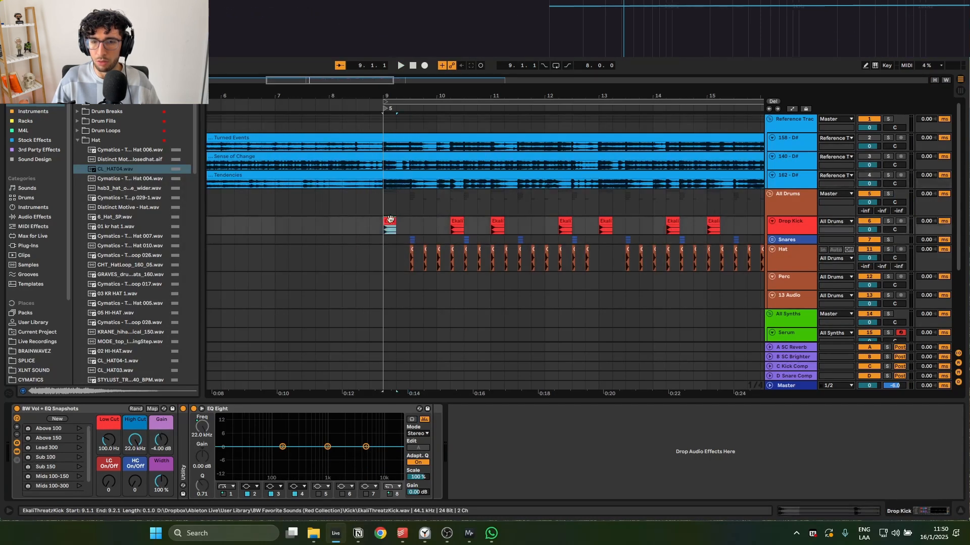
left_click(384, 167)
left_click(384, 180)
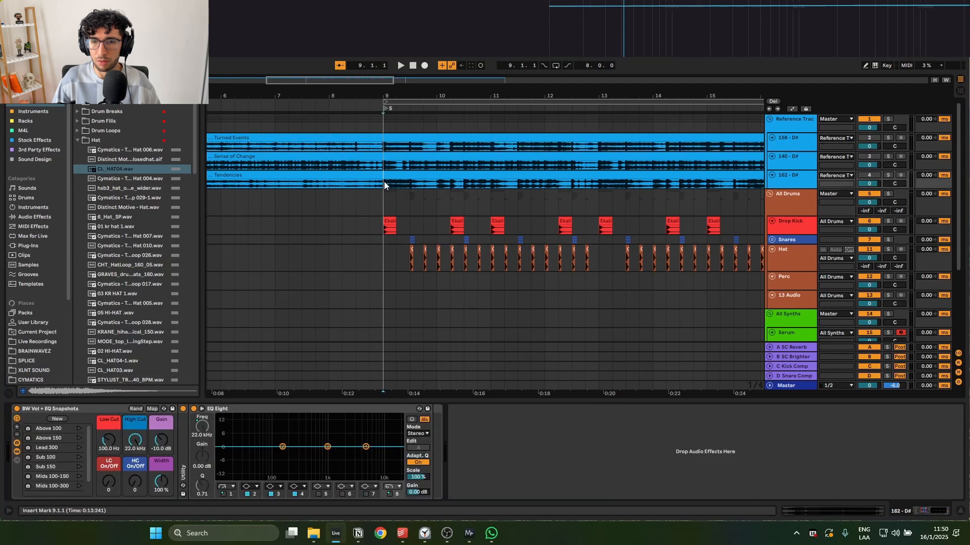
scroll(402, 184, "down", 3)
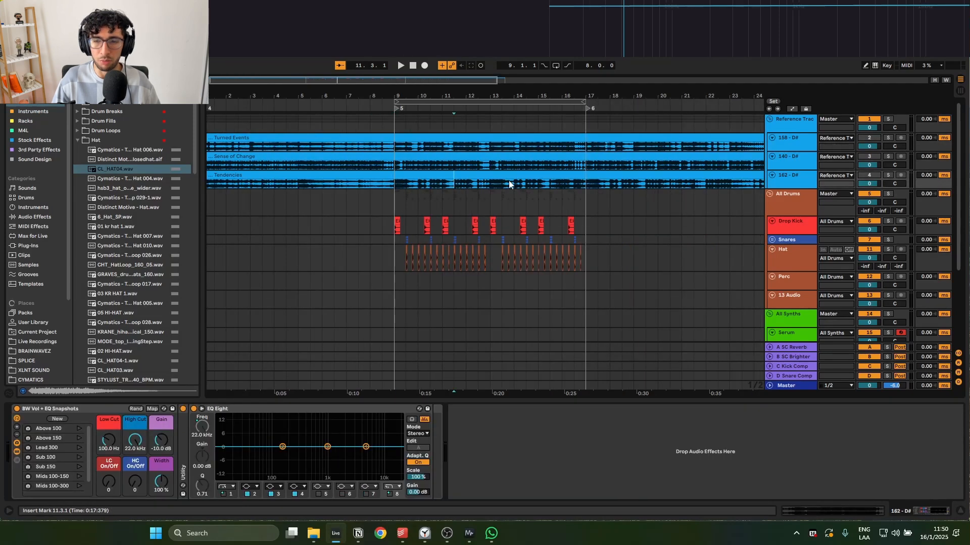
left_click(394, 221)
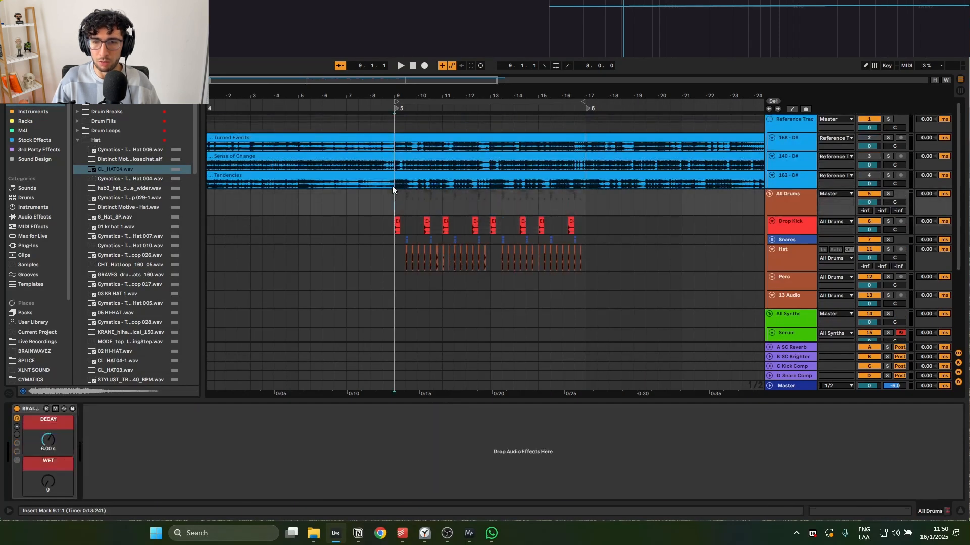
left_click(395, 186)
left_click(405, 209)
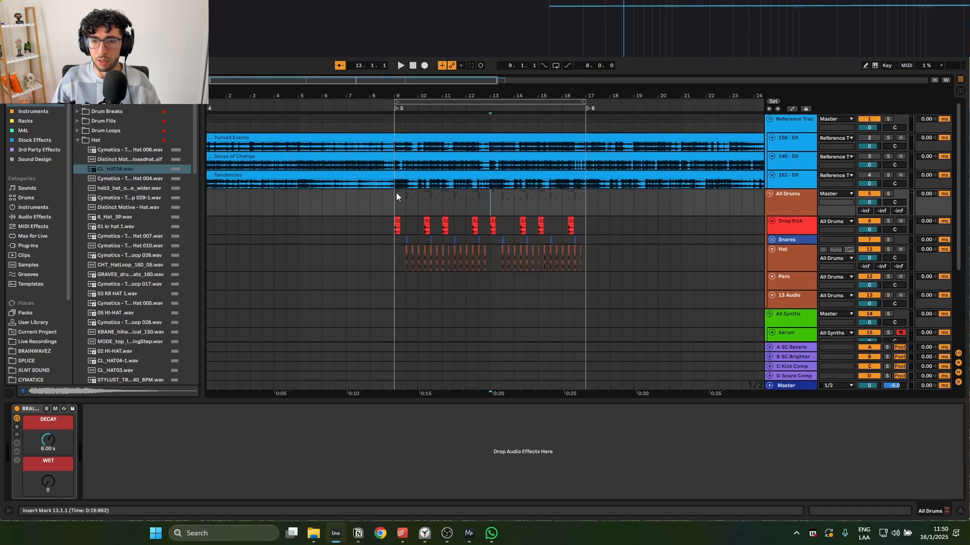
left_click(410, 180)
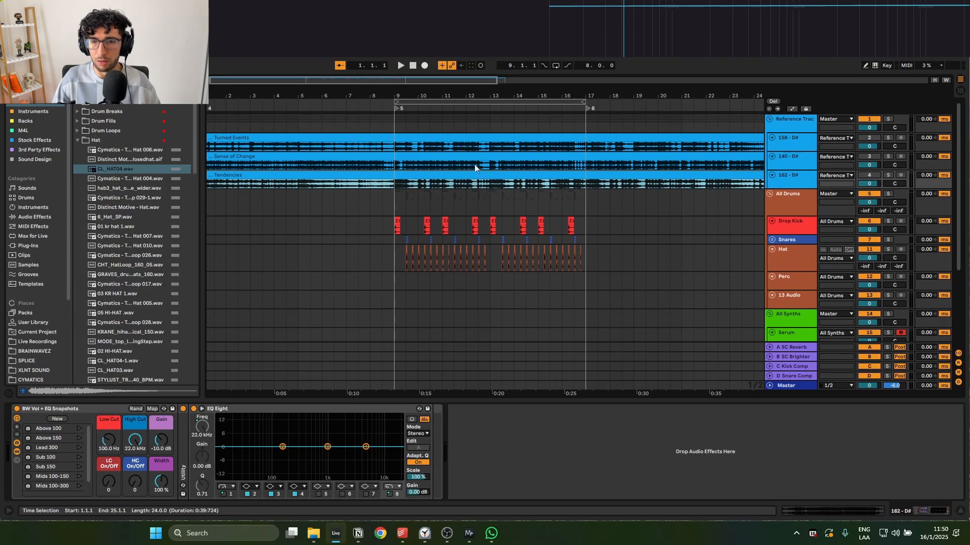
left_click(439, 145)
left_click(442, 168)
left_click(398, 189)
left_click(400, 159)
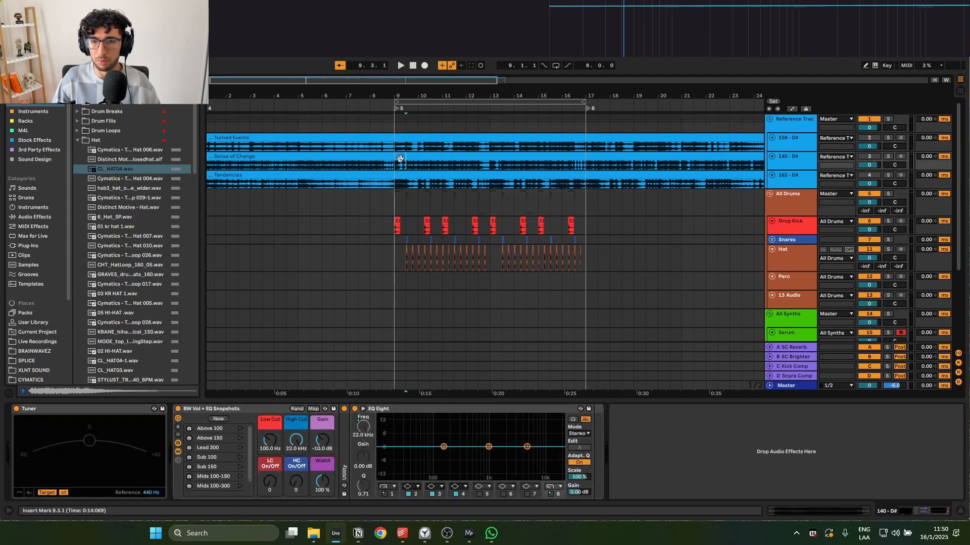
left_click(436, 138)
scroll(444, 153, "down", 1)
scroll(454, 169, "up", 1)
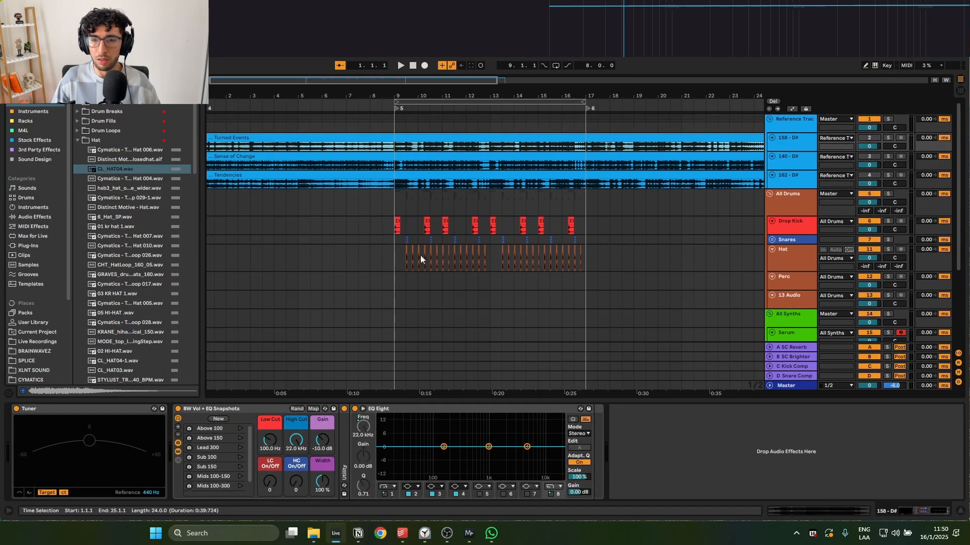
left_click(400, 167)
left_click(397, 147)
left_click(398, 197)
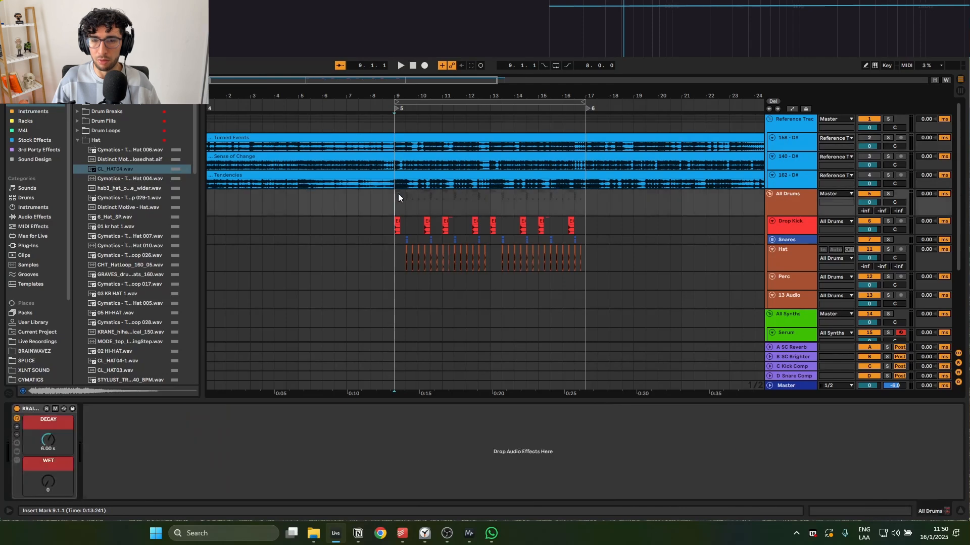
left_click(383, 148)
left_click(395, 166)
left_click(400, 183)
scroll(401, 184, "down", 2)
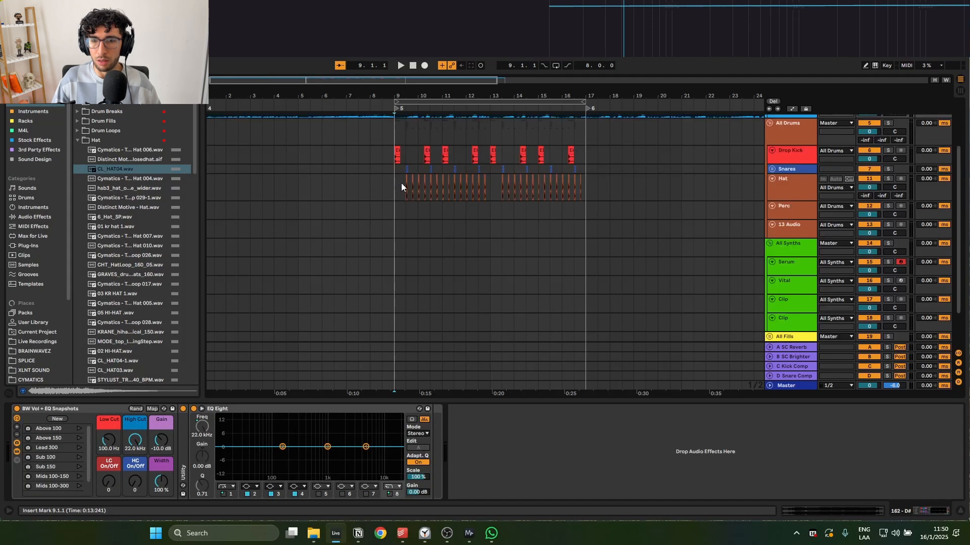
scroll(402, 185, "up", 2)
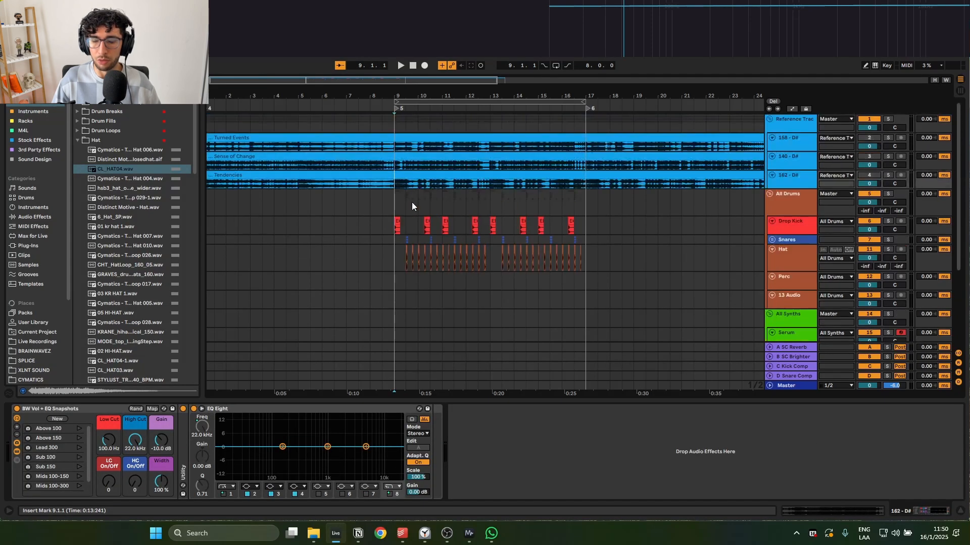
left_click(404, 253)
left_click(790, 252)
key("h")
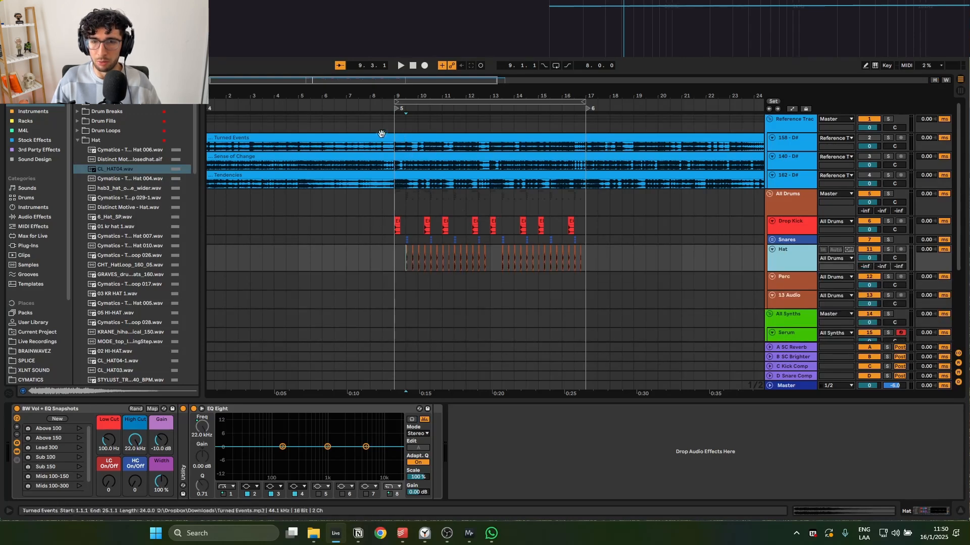
left_click_drag(370, 124, 495, 223)
left_click(426, 204)
left_click_drag(347, 124, 410, 217)
Solo the All Drums group and play the full drum pattern from 9.1.1.
scroll(410, 217, "up", 3, "ctrl")
left_click(386, 208)
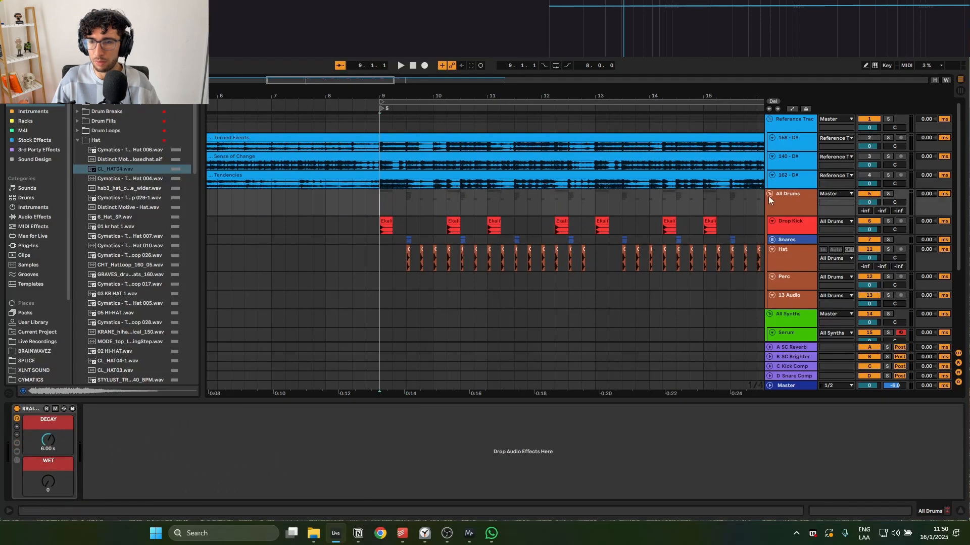
left_click(786, 206)
key("s")
key("space")
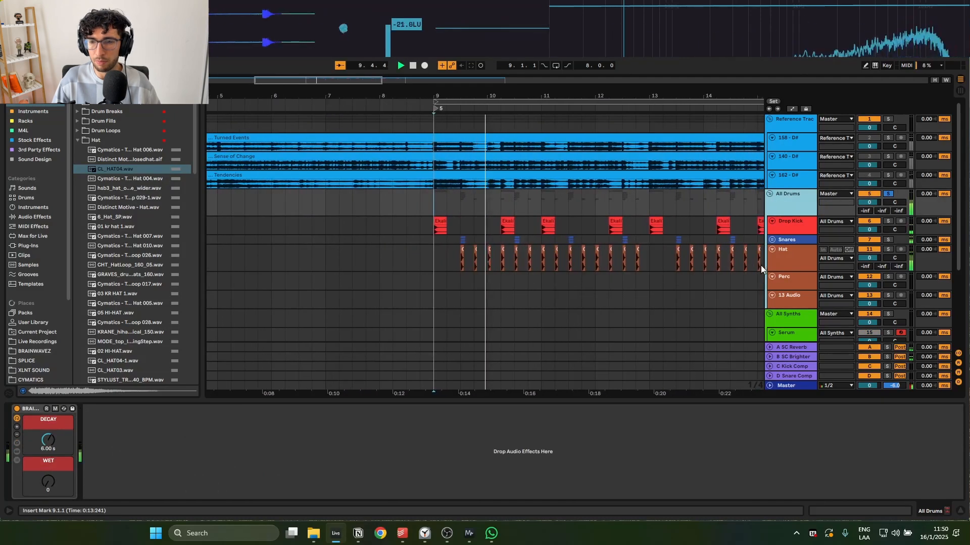
Search the browser for "shaper" and "auto", and add Auto Pan after EQ Eight on the Hat track.
left_click(786, 264)
left_click(441, 265)
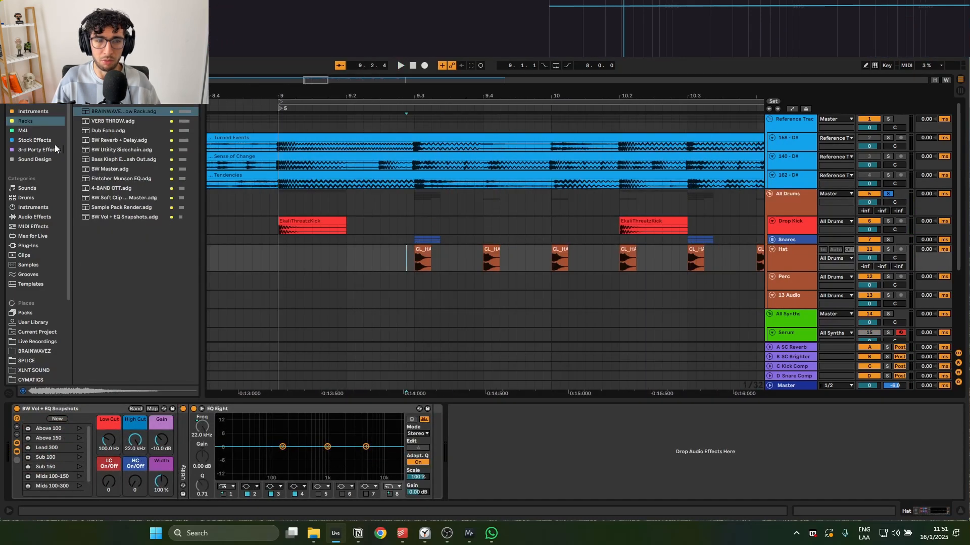
left_click(89, 141)
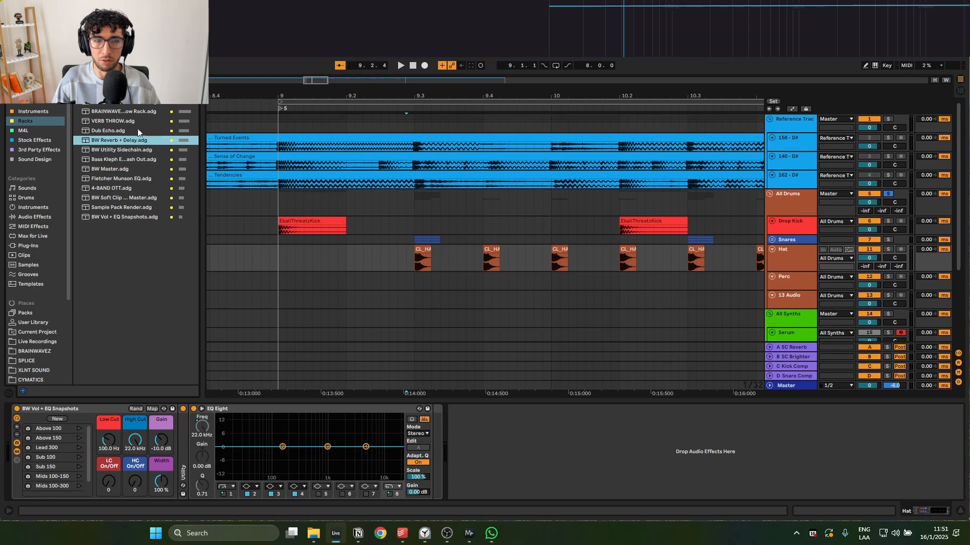
left_click(36, 120)
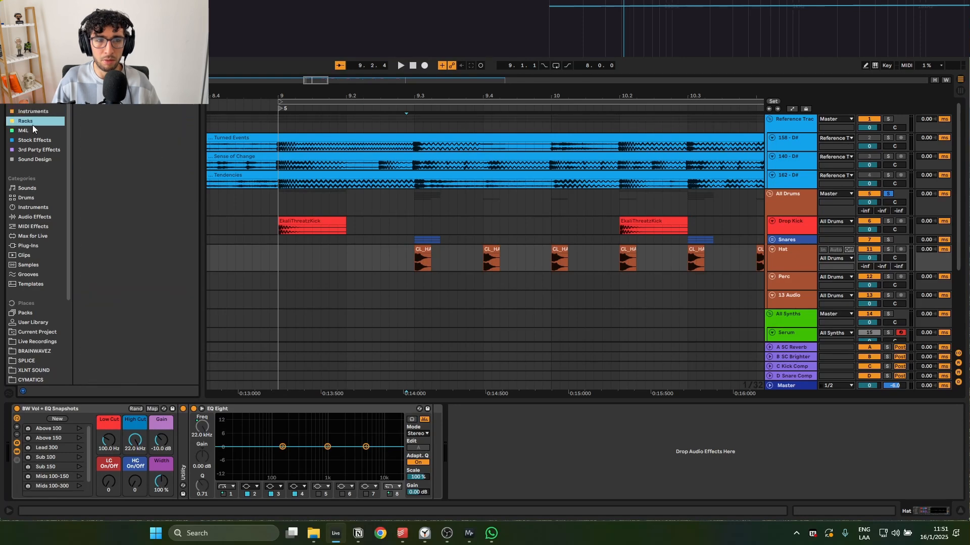
key("ctrl+f")
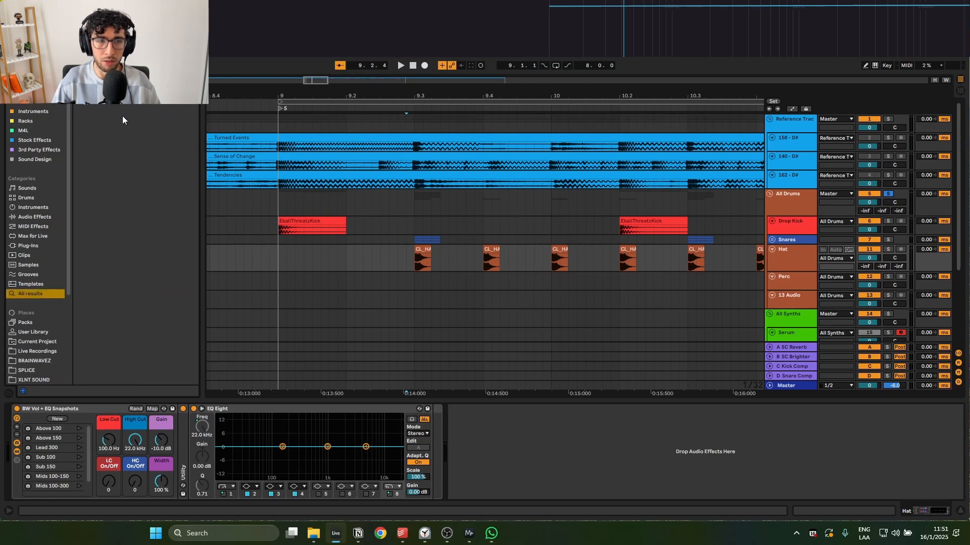
type("shaper")
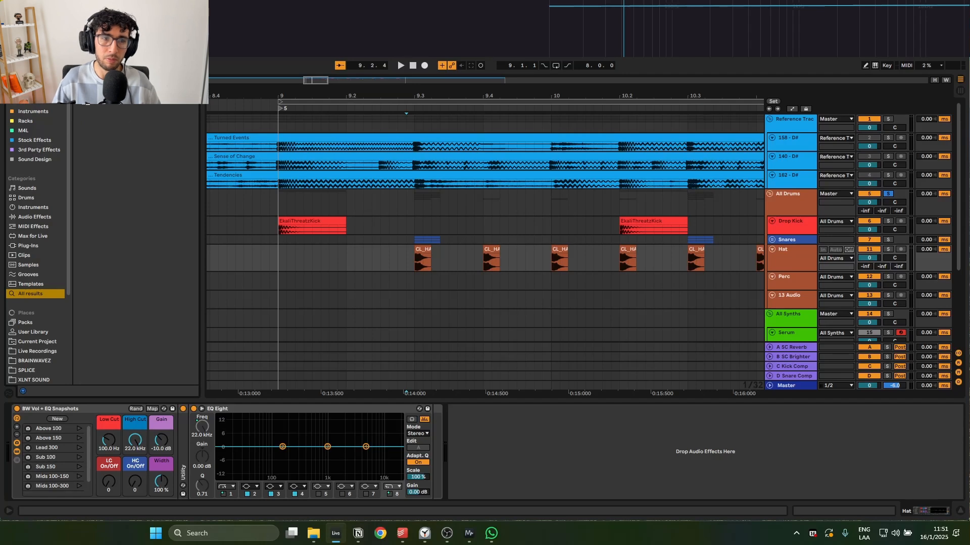
type("auto")
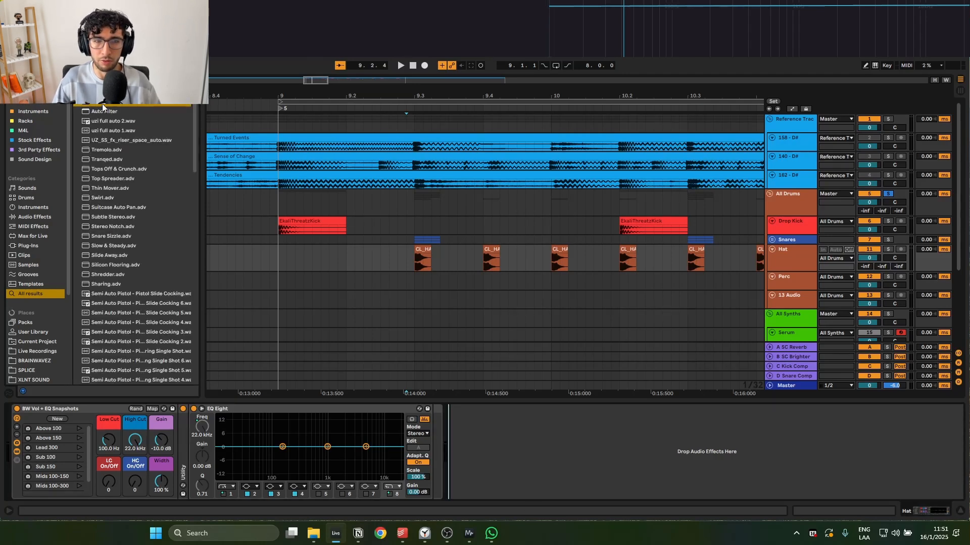
left_click_drag(560, 453, 559, 454)
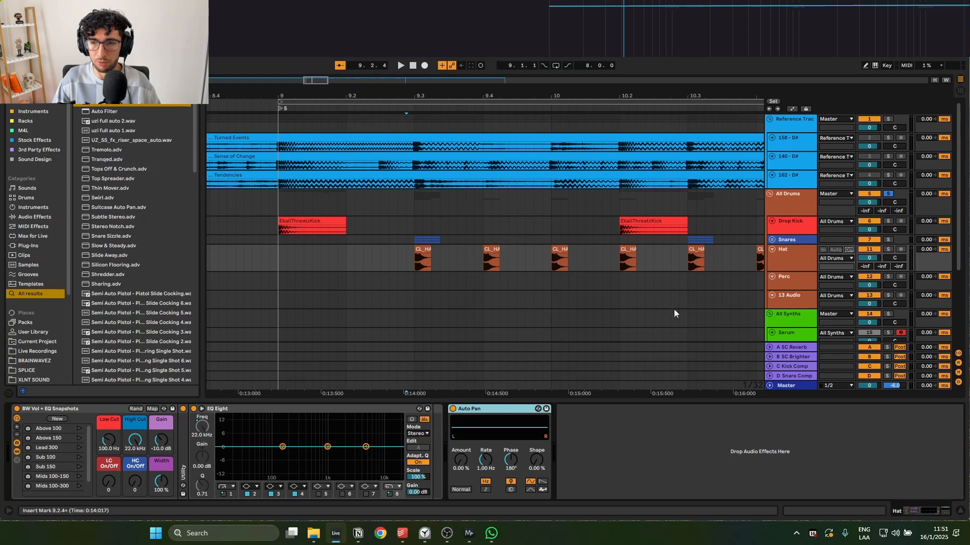
Solo the Hat track and set its Auto Pan to 50% amount and 0° phase while the hats play.
left_click(793, 249)
key("s")
key("space")
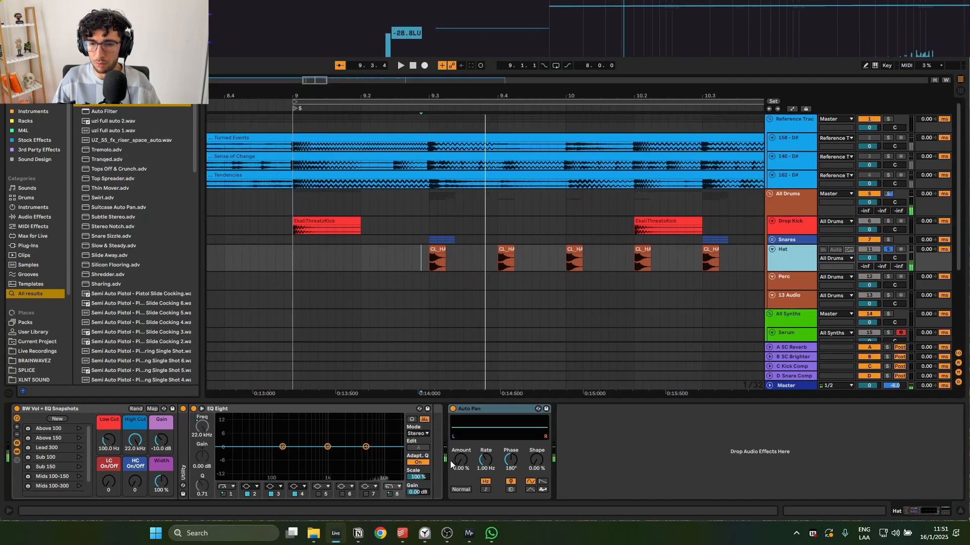
left_click_drag(460, 459, 460, 425)
key("space")
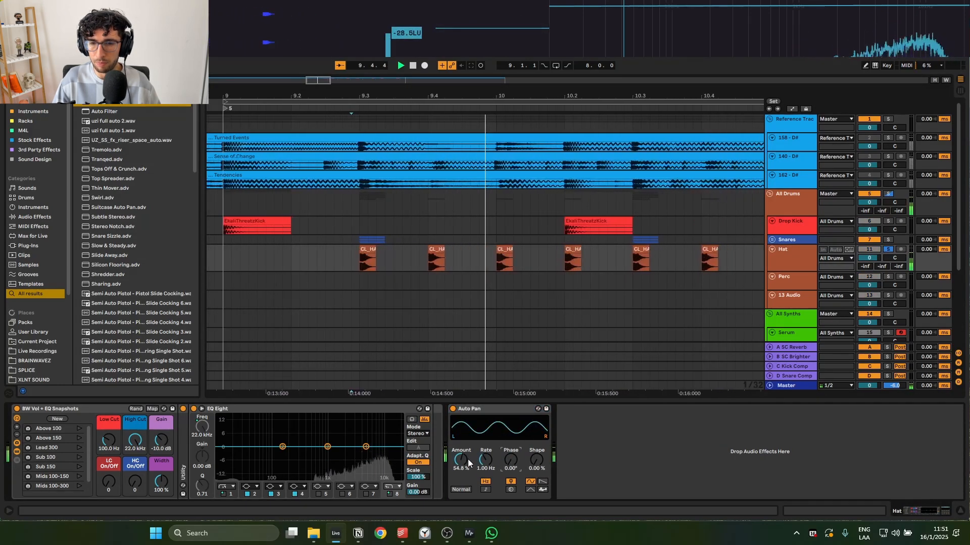
left_click_drag(462, 459, 462, 462)
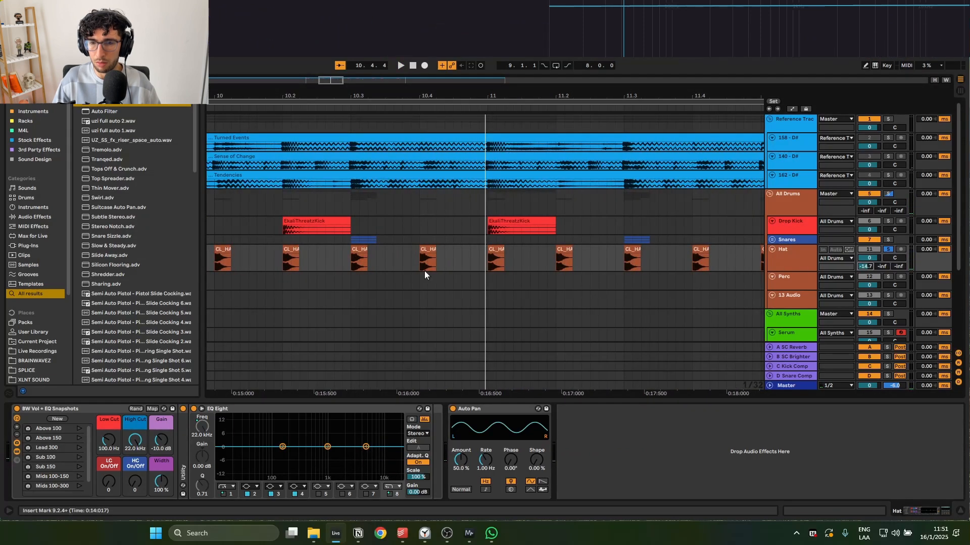
Play the hat pattern from 9.3.1 and raise the Hat track's send to A SC Reverb to -23.7 dB.
scroll(424, 275, "down", 3)
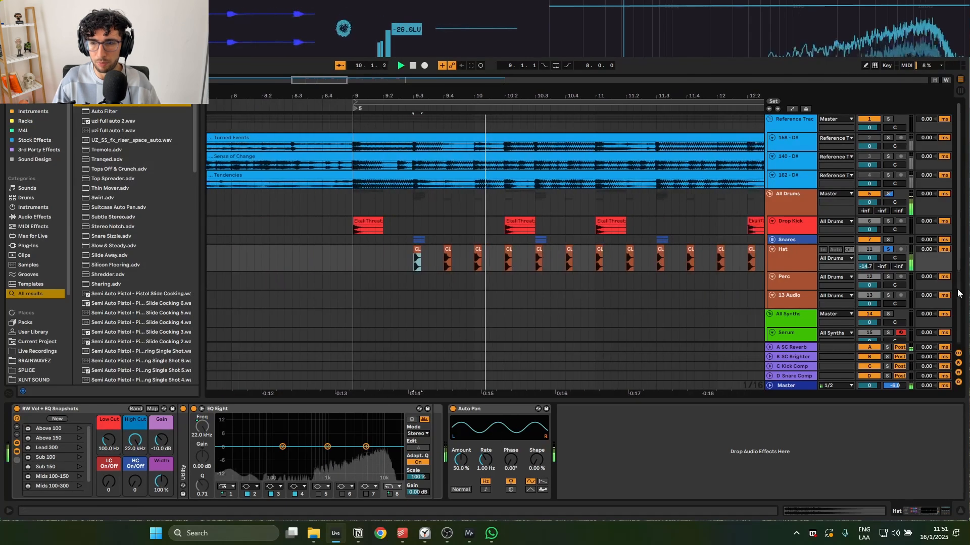
left_click_drag(865, 266, 865, 269)
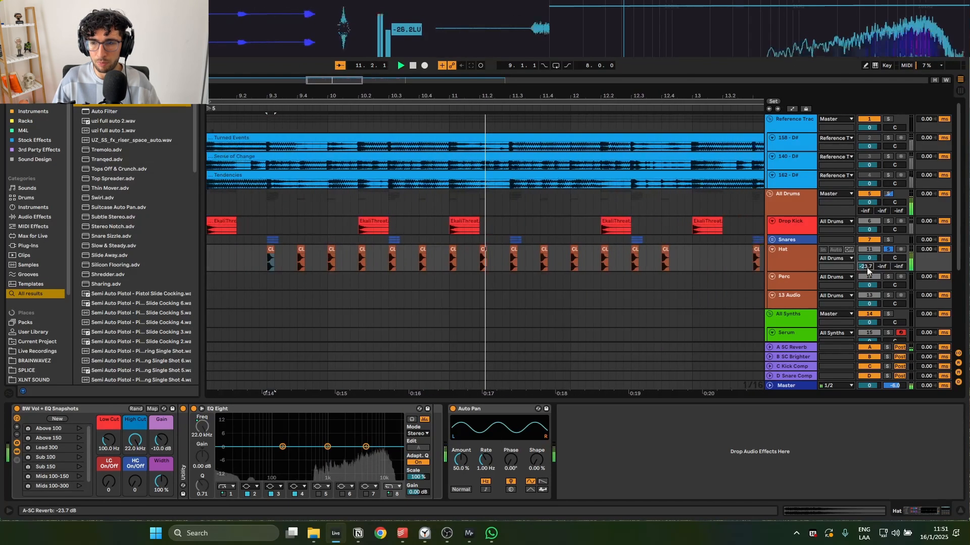
left_click(805, 279)
left_click(802, 259)
key("space")
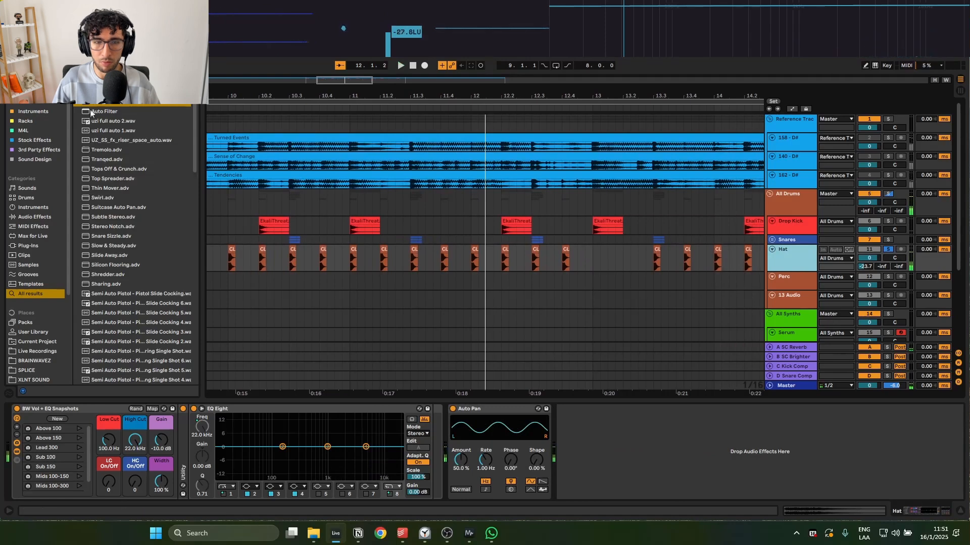
Add a second Auto Pan after the first on the Hat track and set its amount to 41.3%.
left_click_drag(577, 391, 625, 480)
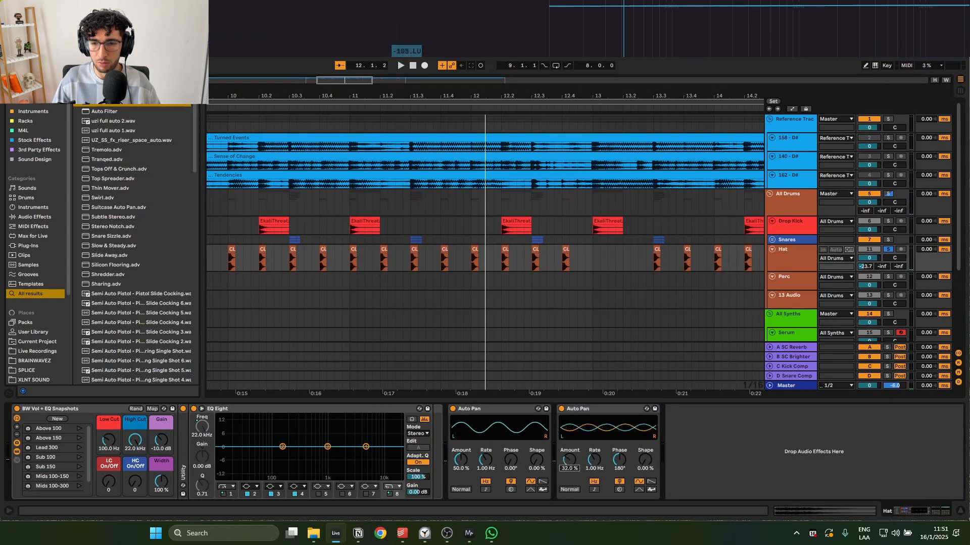
key("space")
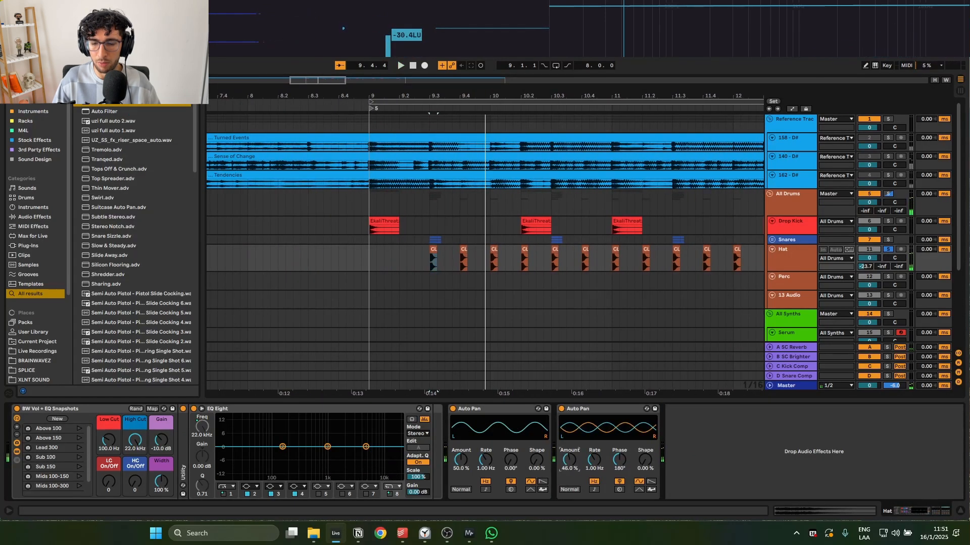
key("space")
left_click_drag(570, 463, 570, 468)
Unsolo the Hat track and low-cut it at 1.06 kHz with a Q of 0.26 in EQ Eight while all drums play.
key("s")
key("space")
key("space")
scroll(514, 309, "down", 3)
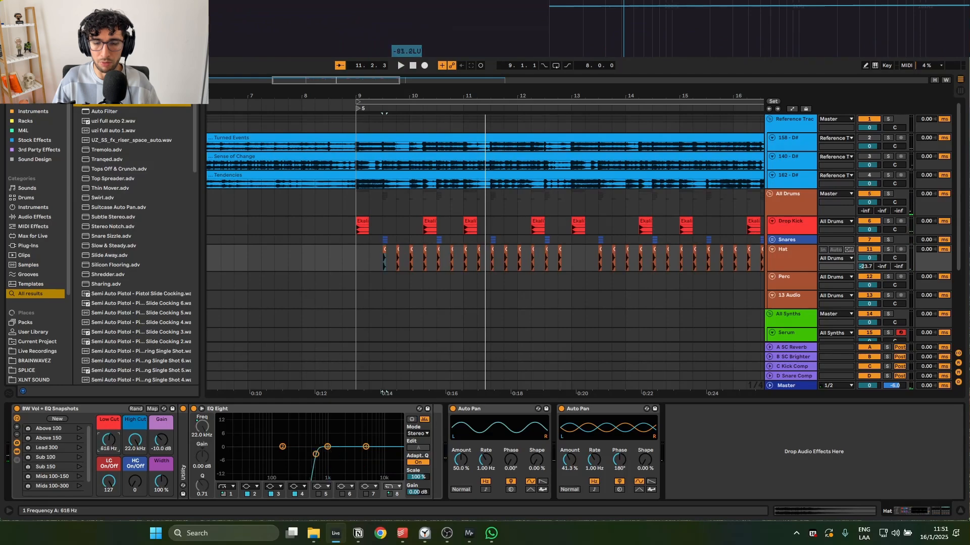
key("space")
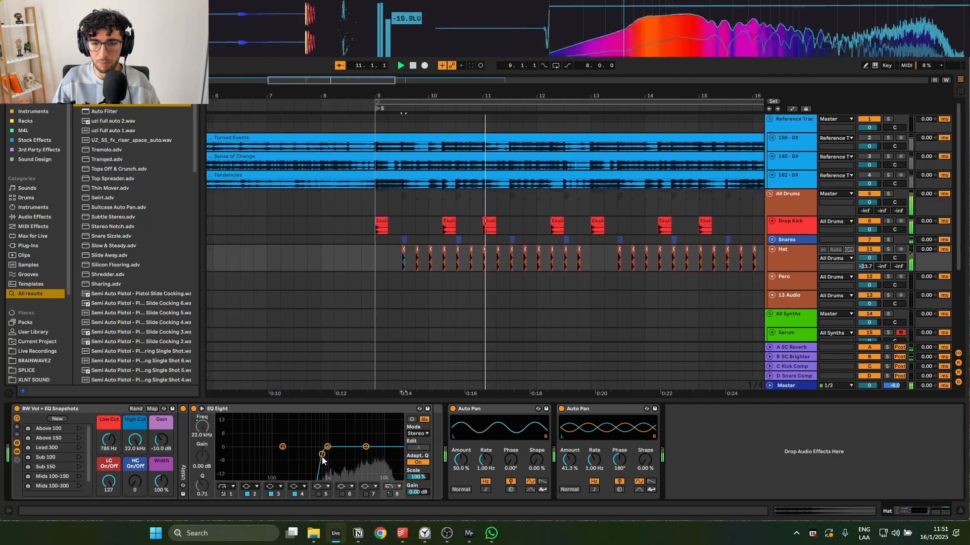
left_click_drag(323, 454, 322, 466)
left_click_drag(103, 445, 108, 443)
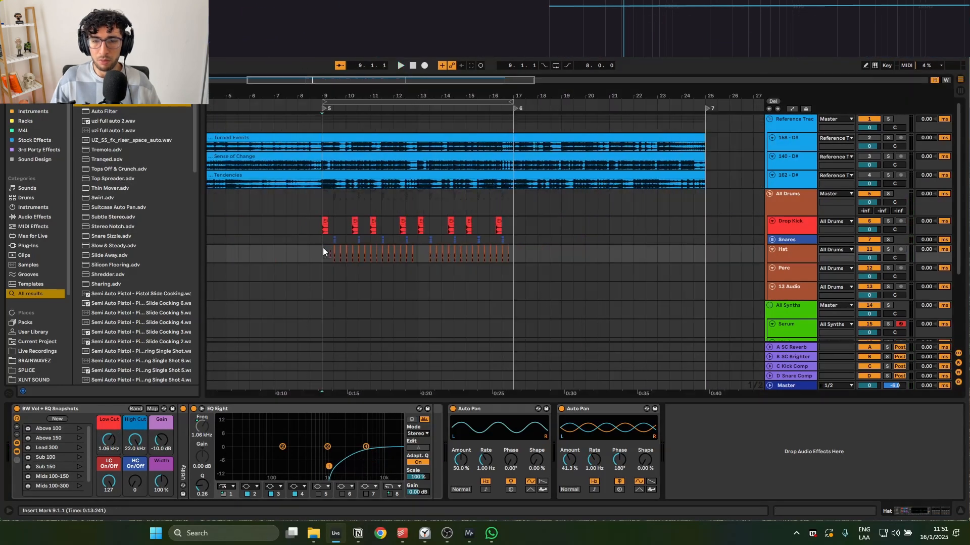
Collapse the All Drums group and rename the Serum track Bass 1.
left_click(320, 239)
left_click(319, 232)
left_click(322, 248)
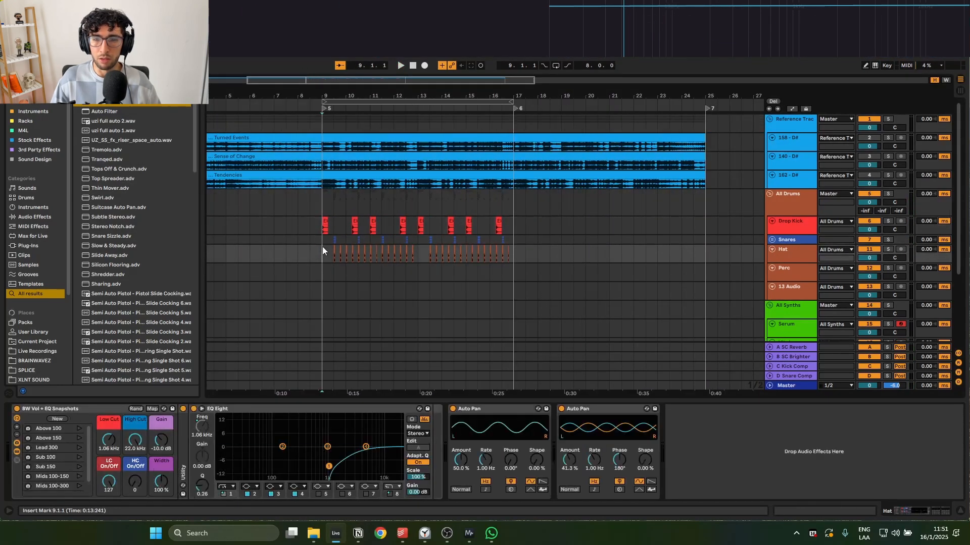
scroll(323, 248, "down", 3)
scroll(325, 247, "up", 1)
left_click(328, 245)
scroll(327, 241, "down", 4)
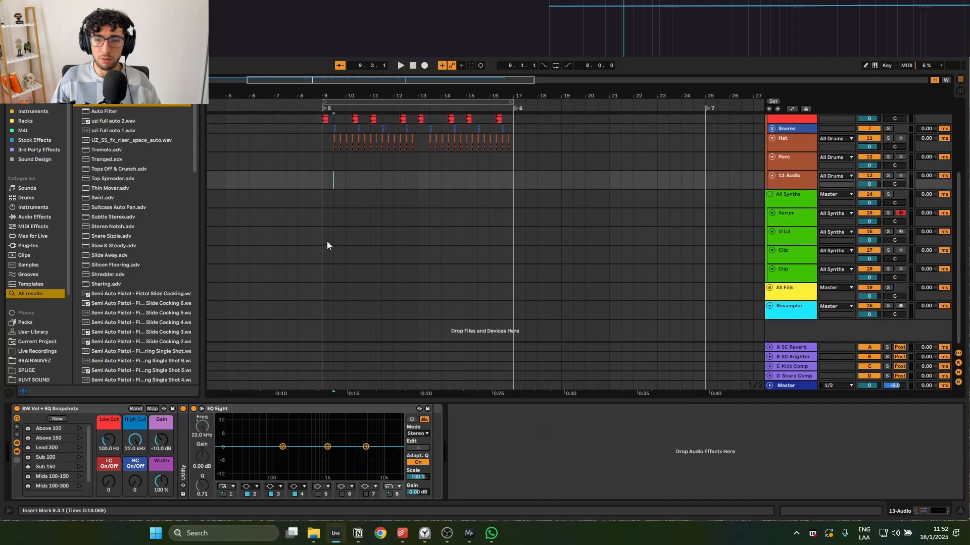
left_click(303, 215)
scroll(344, 238, "up", 5)
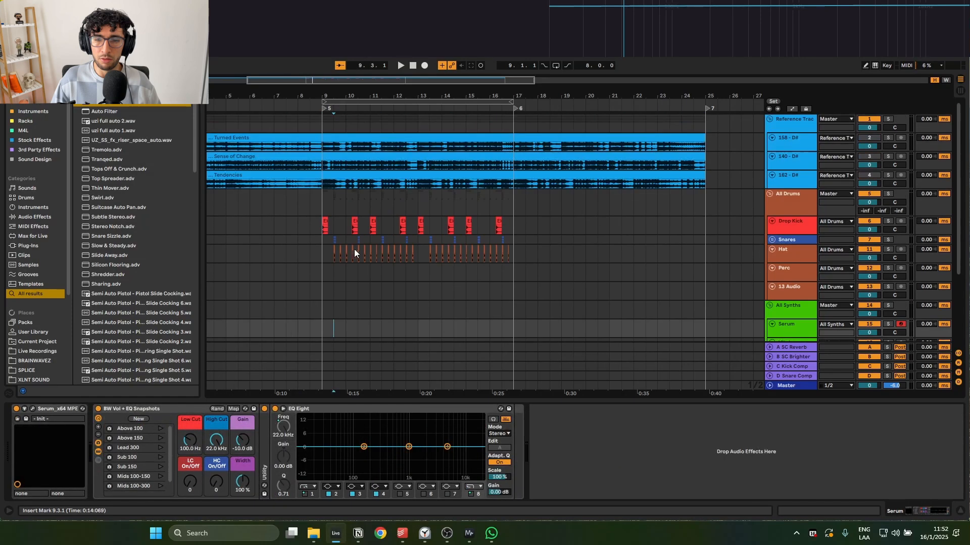
left_click(334, 230)
left_click(770, 195)
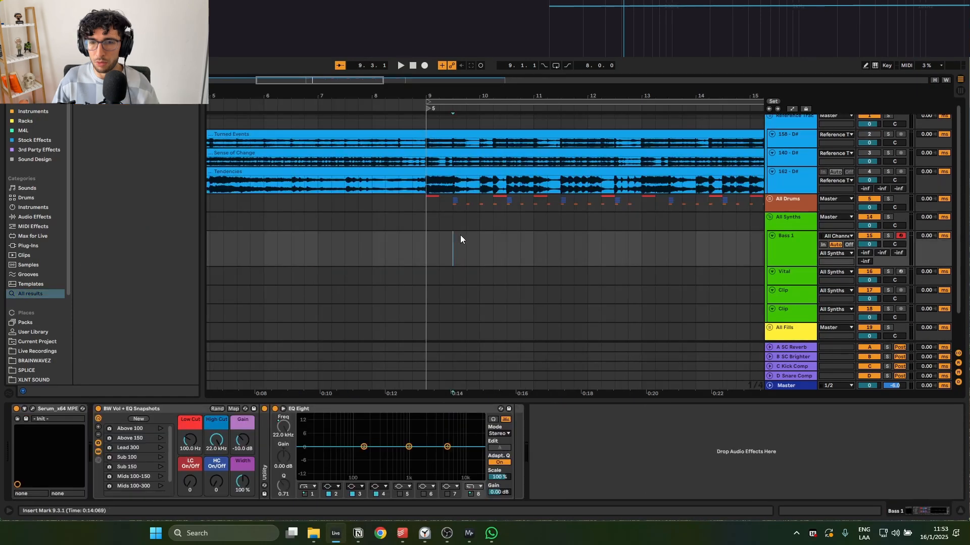
Select 9.3.1 to 11.1.1 on the Bass 1 track and load the Basic Shapes wavetable into Serum's oscillator A.
left_click_drag(459, 237, 541, 239)
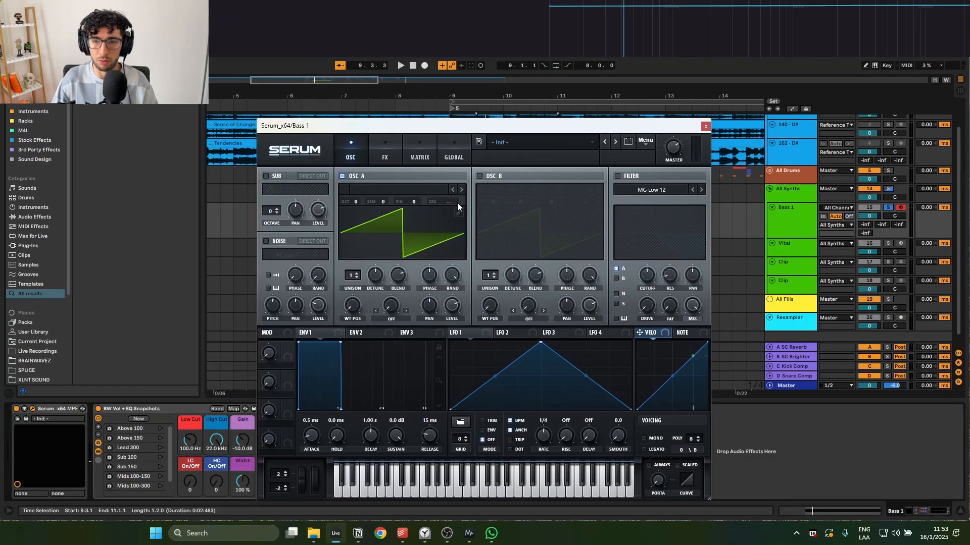
left_click(389, 188)
mouse_move(398, 203)
left_click(497, 248)
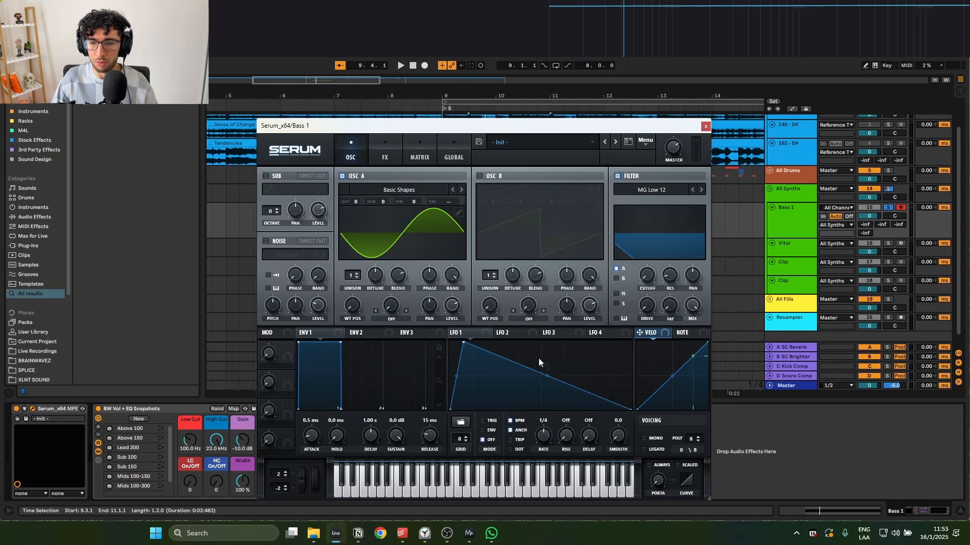
Bow the falling slope of LFO 1 outward, and enable the Distortion and Compressor effects in Serum.
left_click_drag(549, 373, 531, 366)
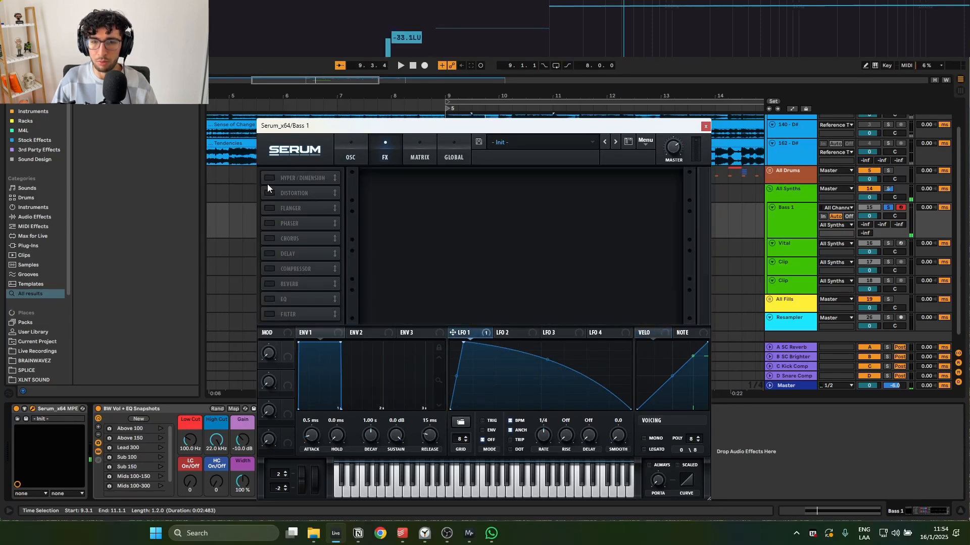
left_click(272, 192)
left_click(270, 267)
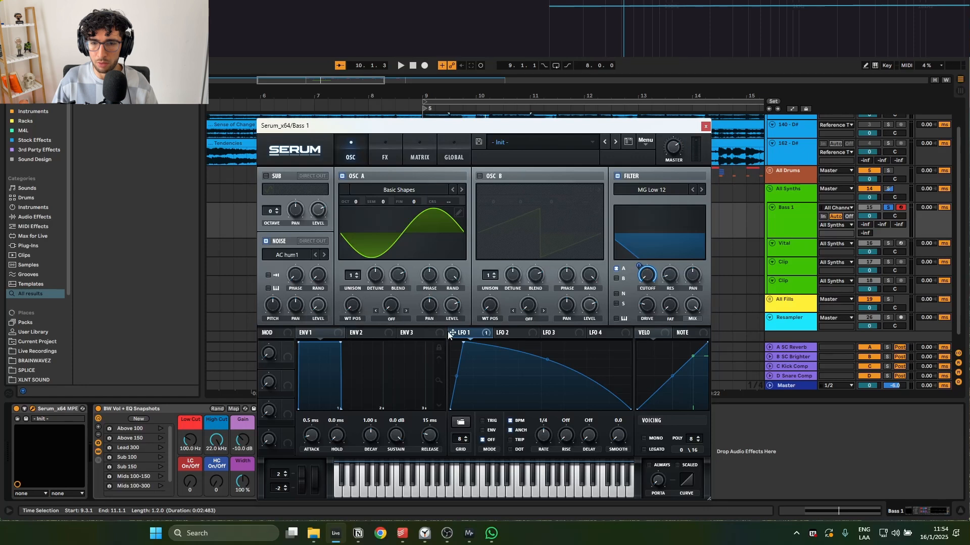
Modulate the level of the AC hum1 noise with LFO 1 and play back the Bass 1 sound.
mouse_move(323, 313)
left_mouse_down()
mouse_move(312, 302)
mouse_move(317, 327)
mouse_move(311, 310)
left_mouse_up()
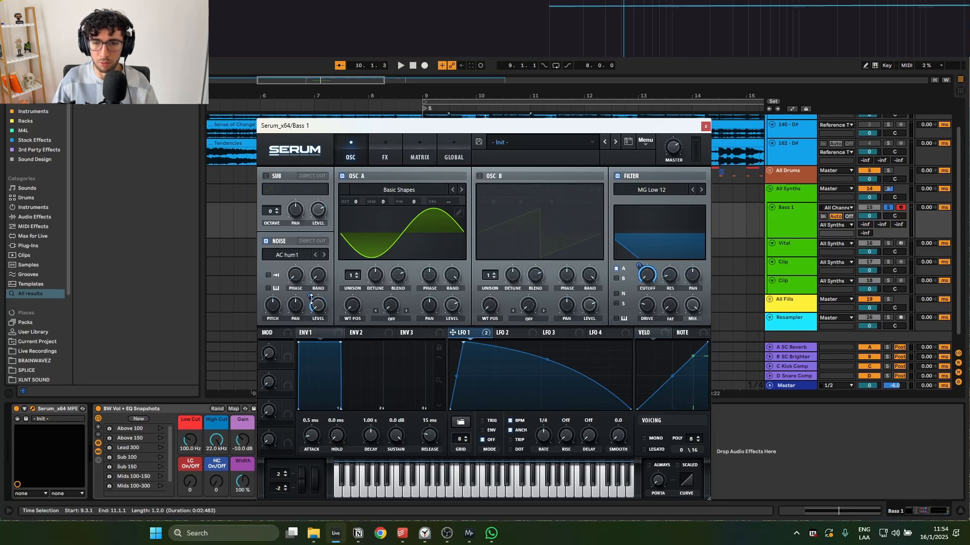
key("space")
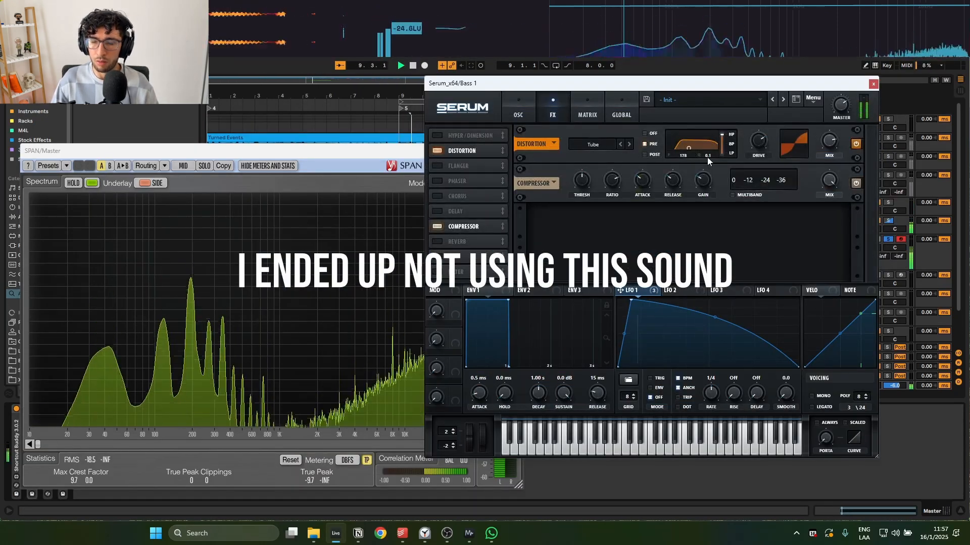
left_click(518, 110)
key("space")
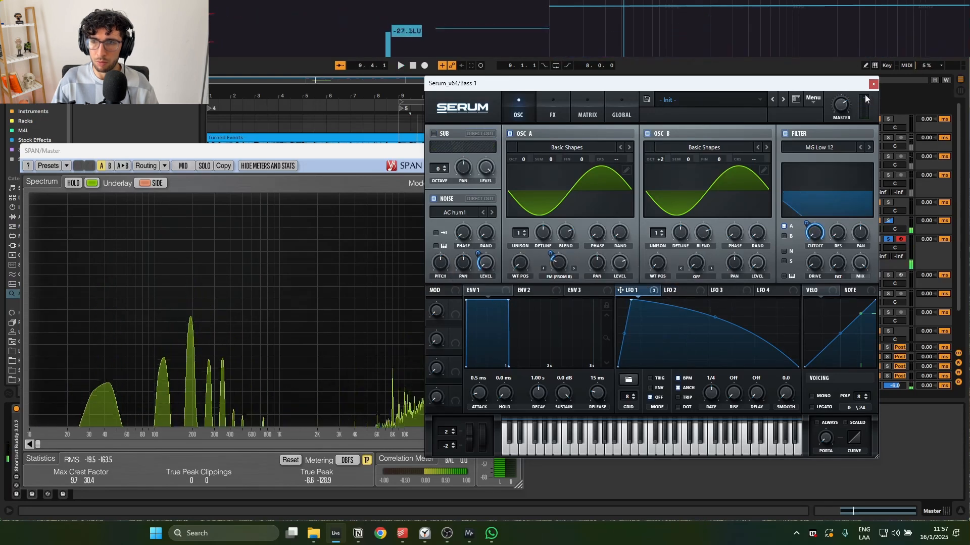
Close the Serum and SPAN windows and duplicate the Bass 1 track together with its clip.
left_click(873, 84)
left_click(518, 151)
left_click(722, 249)
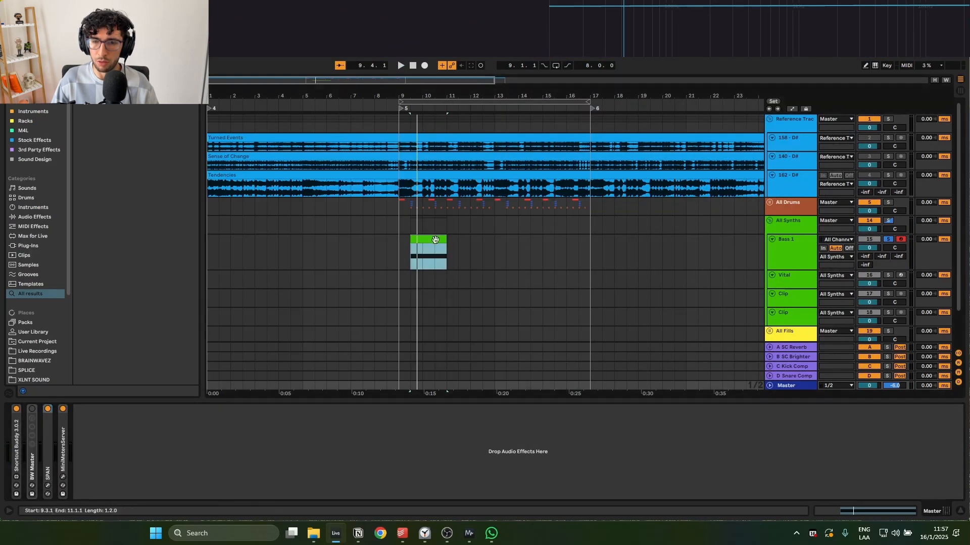
key("ctrl+d")
left_click(482, 253)
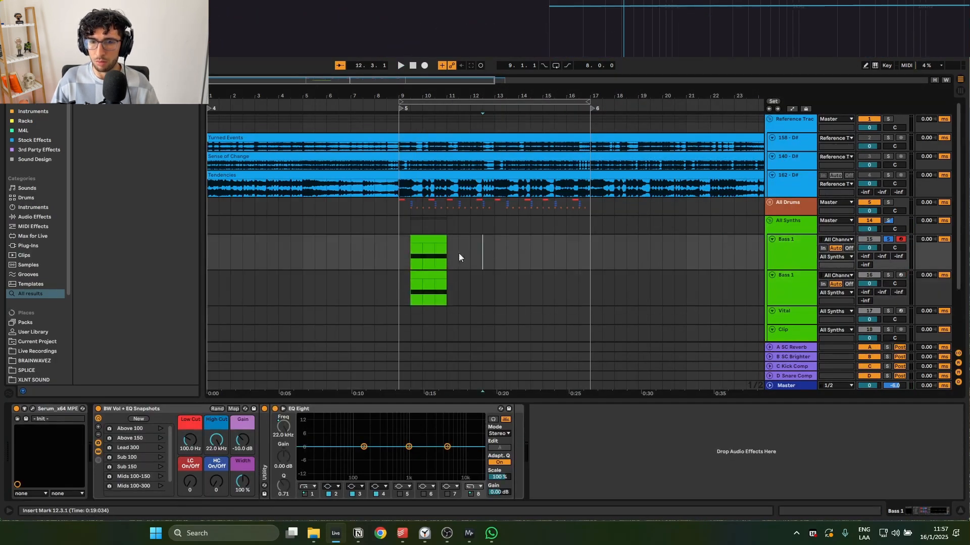
Rename the upper of the two Bass 1 tracks Sub and colour it red.
left_click(787, 253)
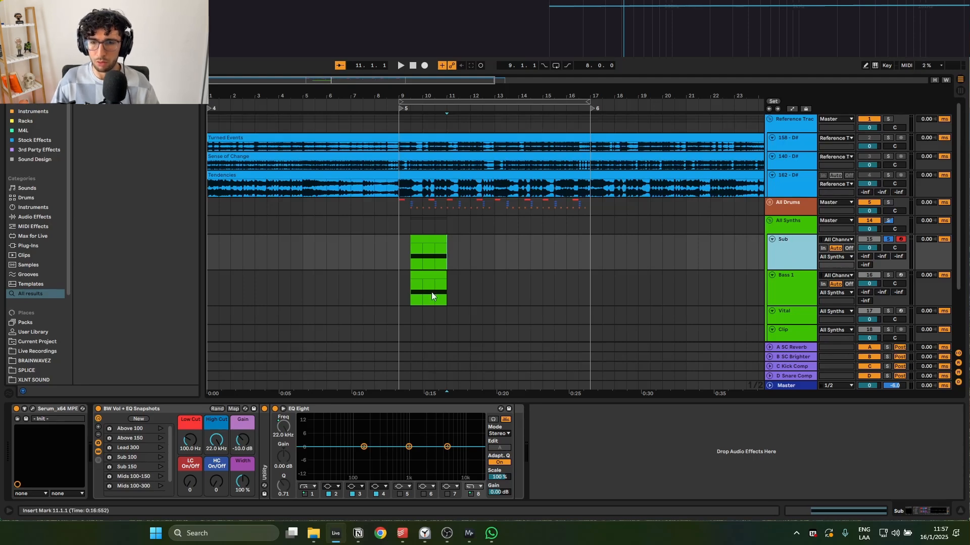
left_click(432, 248)
right_click(780, 252)
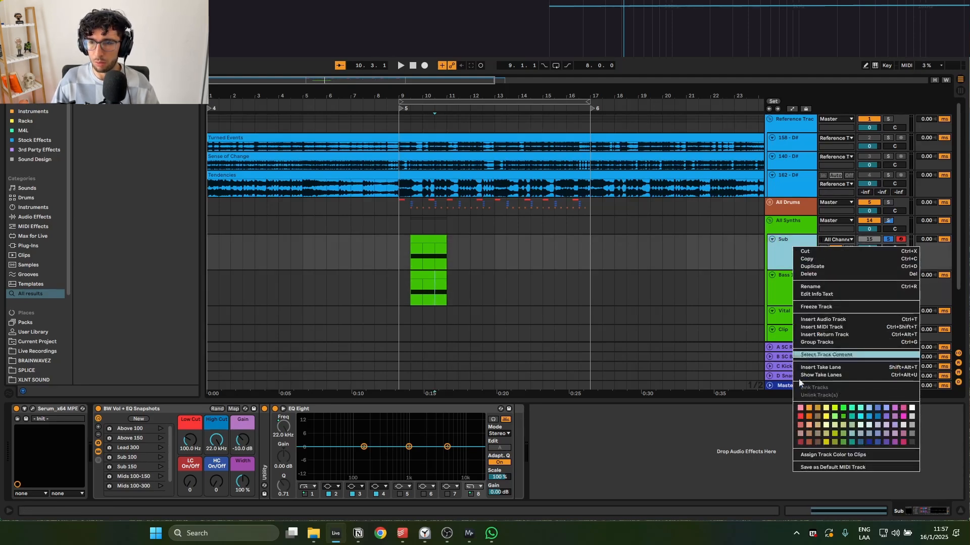
left_click(810, 418)
In the Sub track's Serum, remove the LFO 1 modulation from oscillator A's FM amount and turn off oscillator B.
left_click(426, 238)
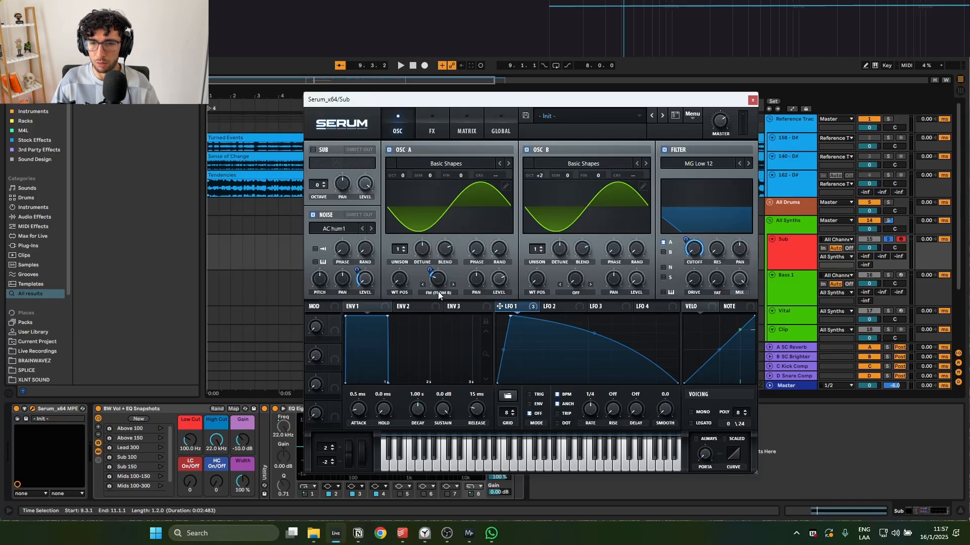
right_click(442, 280)
left_click(474, 308)
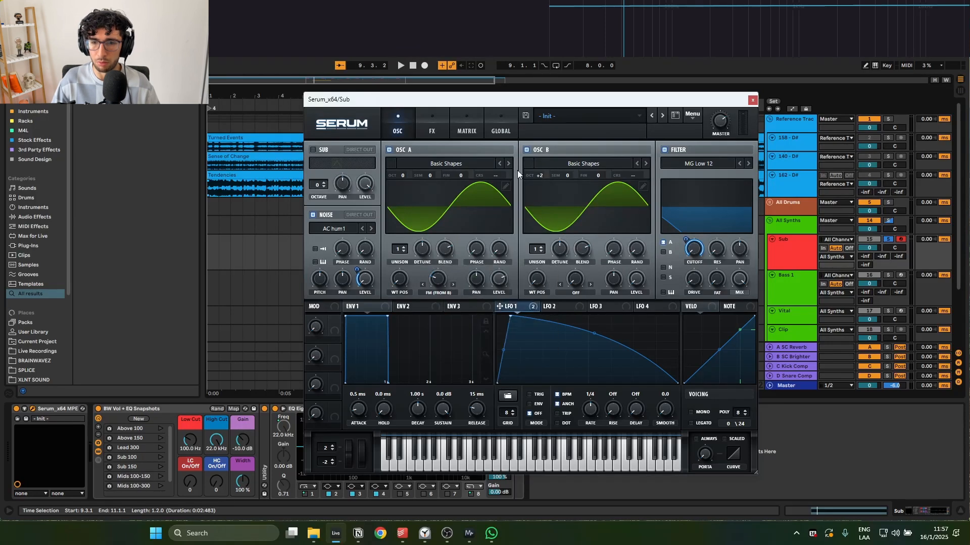
left_click(527, 150)
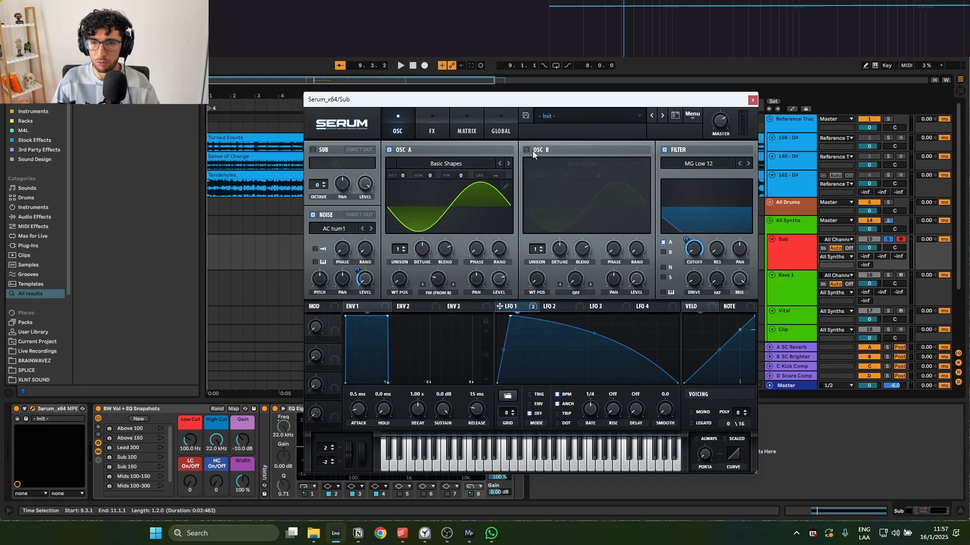
Change the Sub patch's distortion to SoftClip with its filter off, and play the clip to check the sound.
left_click(431, 129)
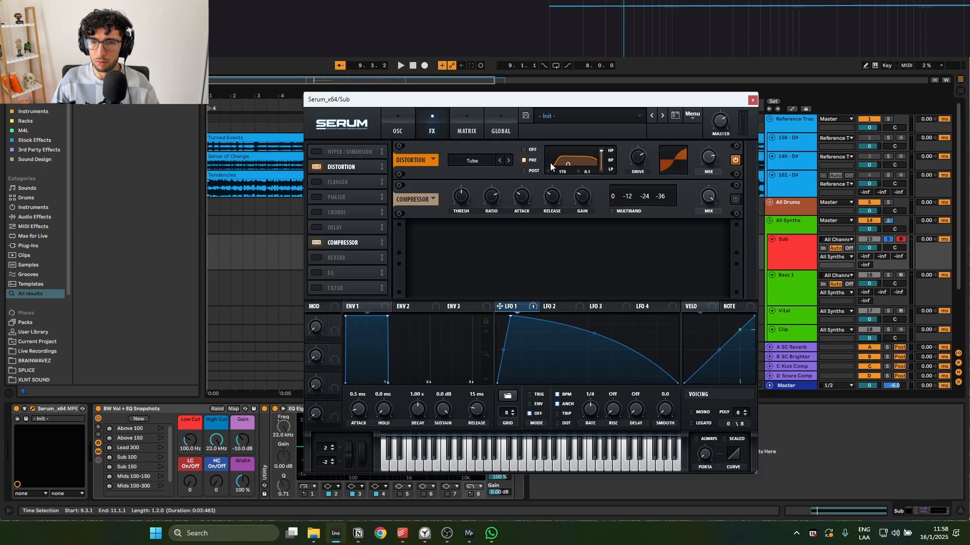
left_click(484, 162)
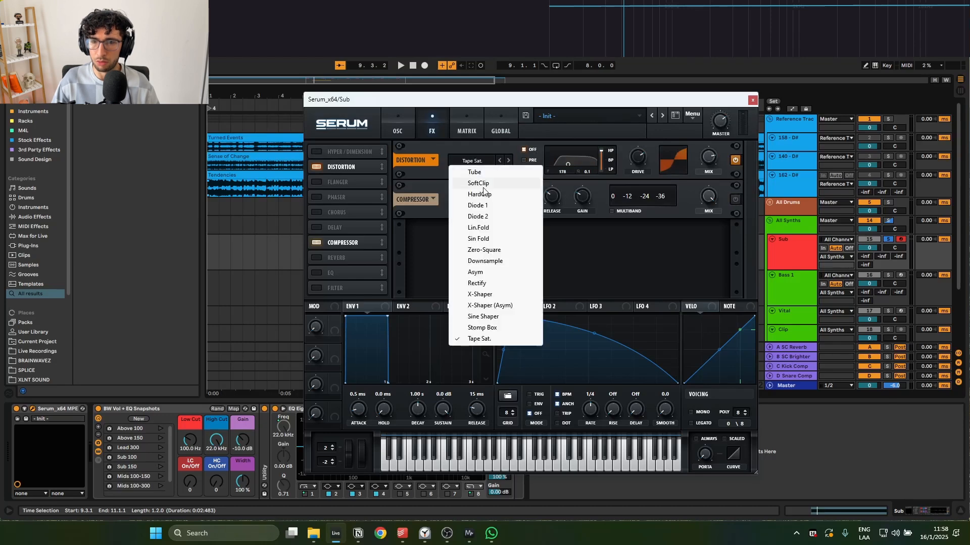
left_click(480, 183)
key("space")
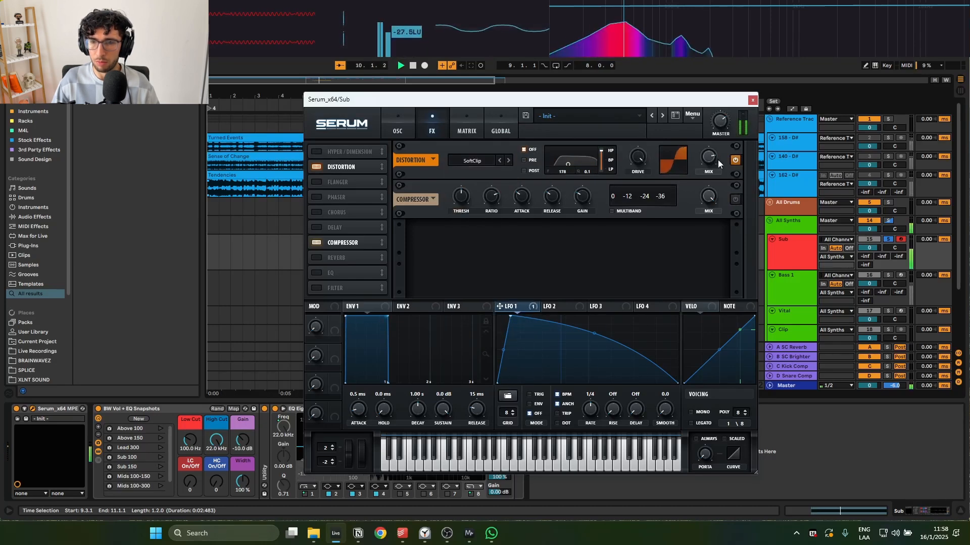
left_click(413, 125)
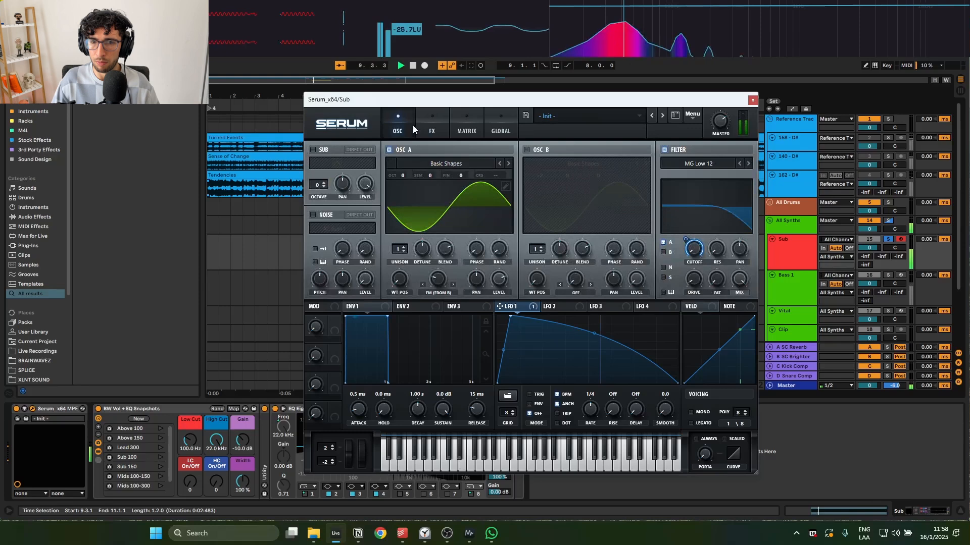
Apply the Sub 100 EQ snapshot to the Sub track and the Above 100 snapshot to the Bass 1 track.
left_click(753, 101)
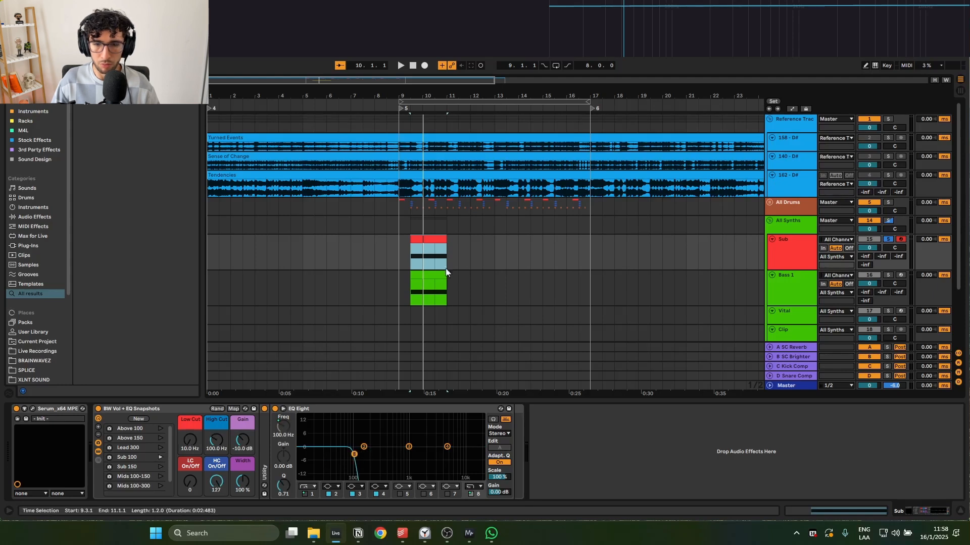
left_click(433, 277)
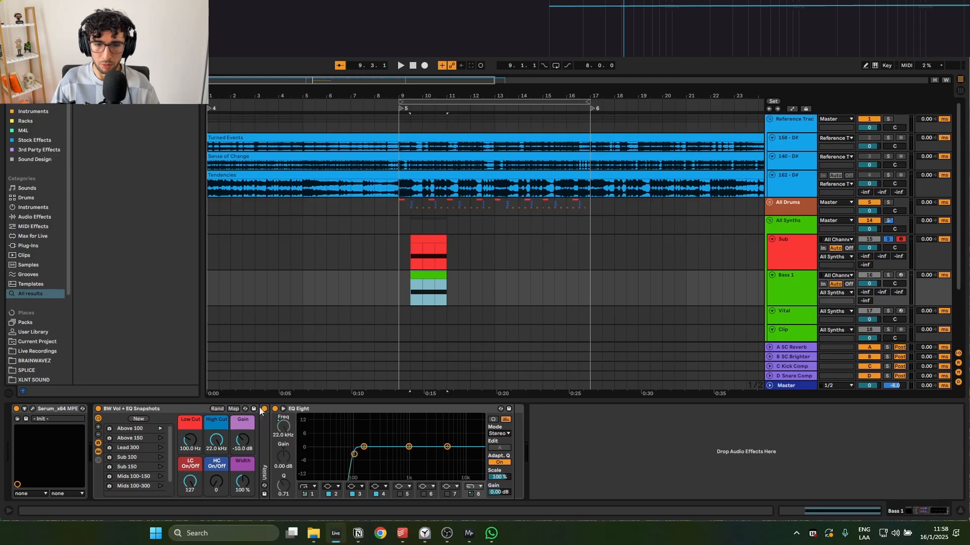
Play the Sub and Bass 1 clips together from 9.3.1 to check how the split layers sound.
left_click(380, 247)
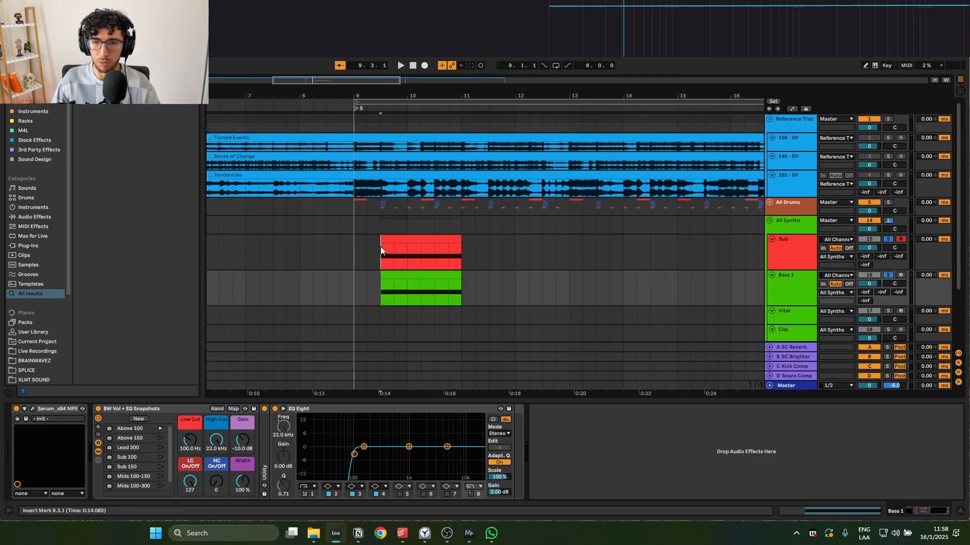
key("space")
scroll(377, 245, "up", 3)
key("space")
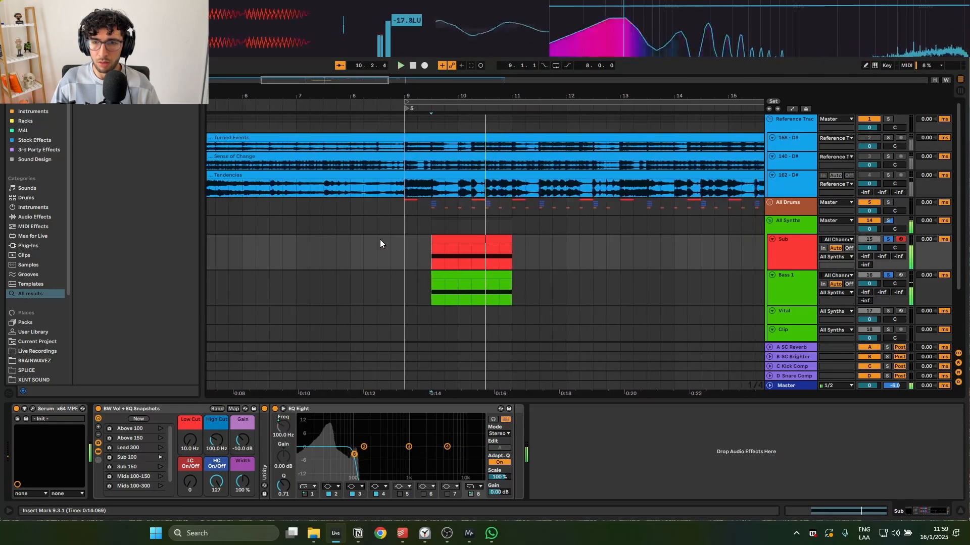
scroll(380, 239, "down", 3)
left_click(407, 216)
key("space")
key("space")
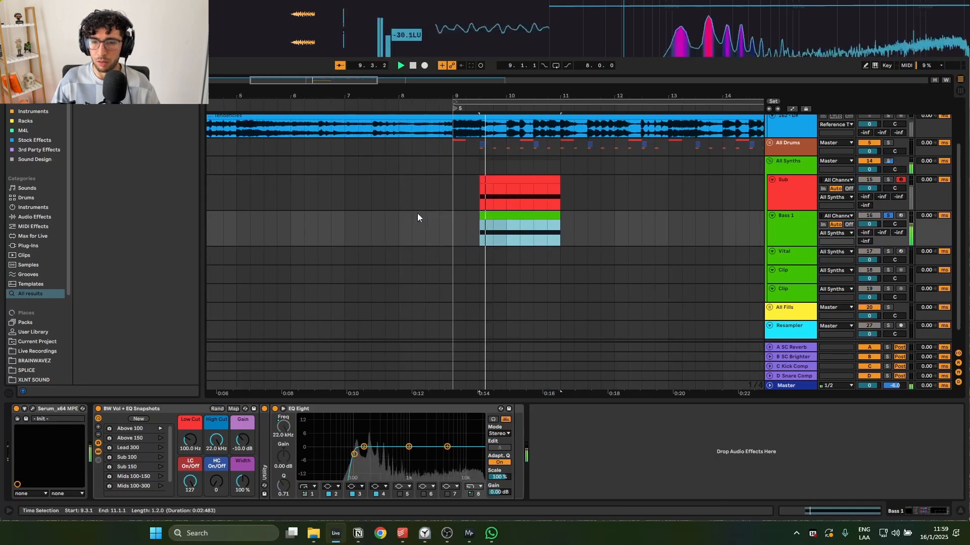
Duplicate the Bass 1 track and rename the upper copy Backup, keeping the lower Bass 1 for further processing.
left_click(798, 241)
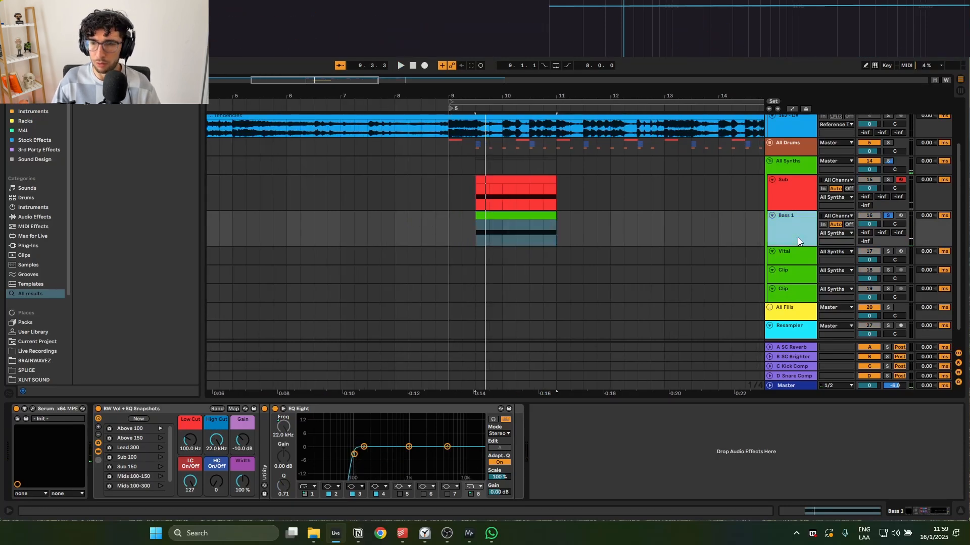
key("ctrl+d")
left_click(506, 240)
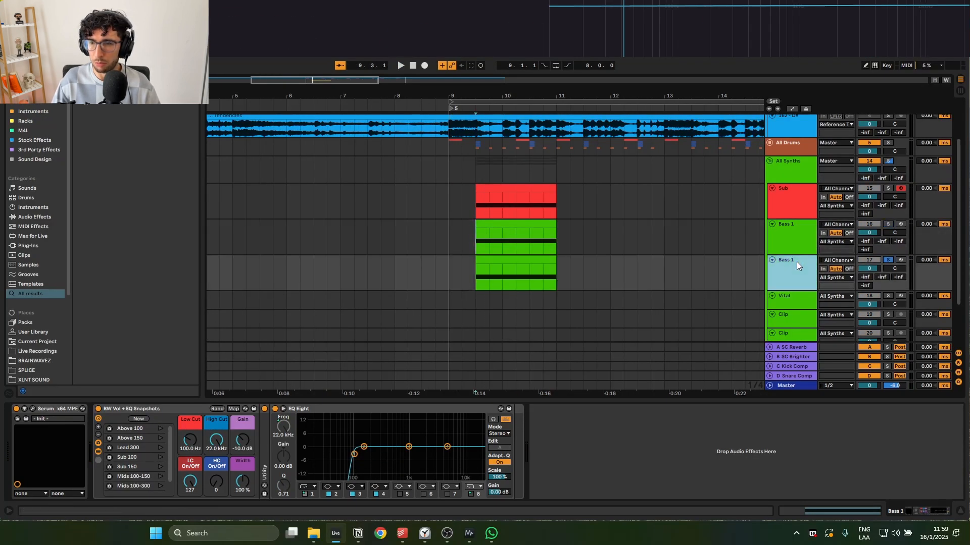
left_click(801, 238)
key("ctrl+r")
type("B")
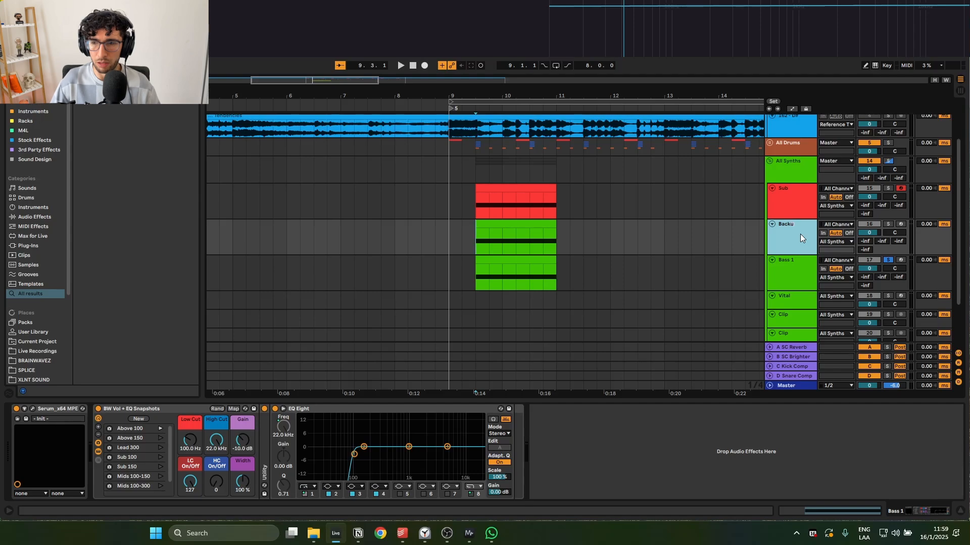
key("Down")
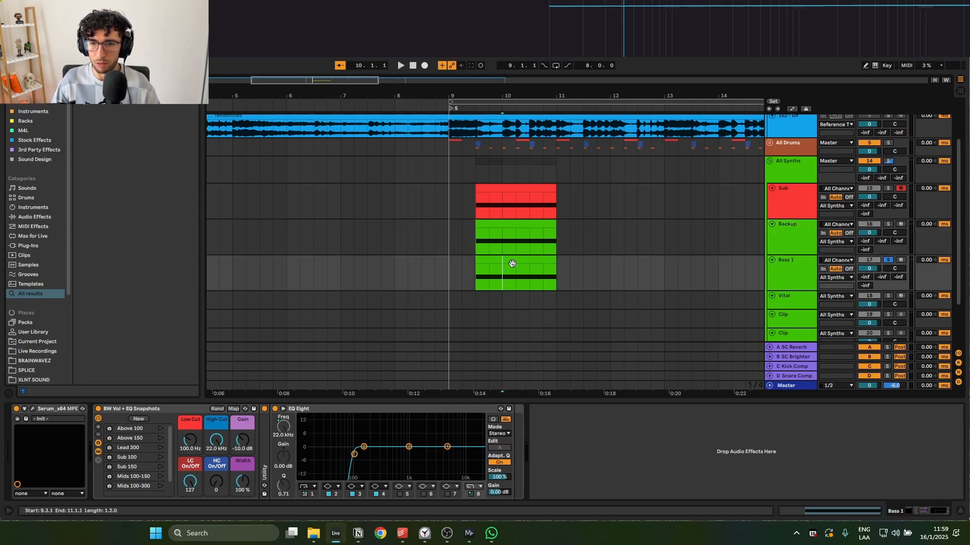
left_click(511, 262)
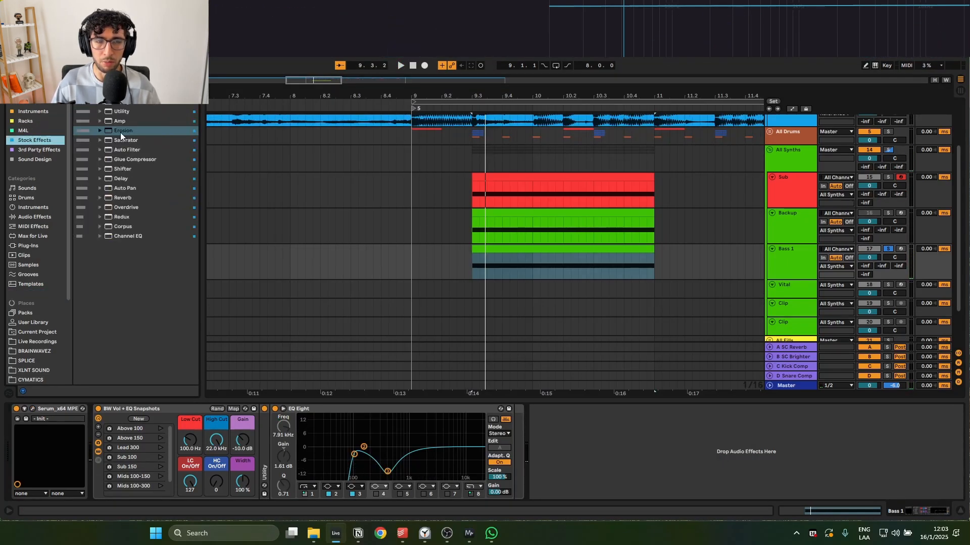
Insert a Saturator before the EQ Eight on the Bass 1 track and set its curve to Sinoid Fold.
left_click_drag(94, 139, 280, 426)
left_click(323, 461)
left_click(319, 499)
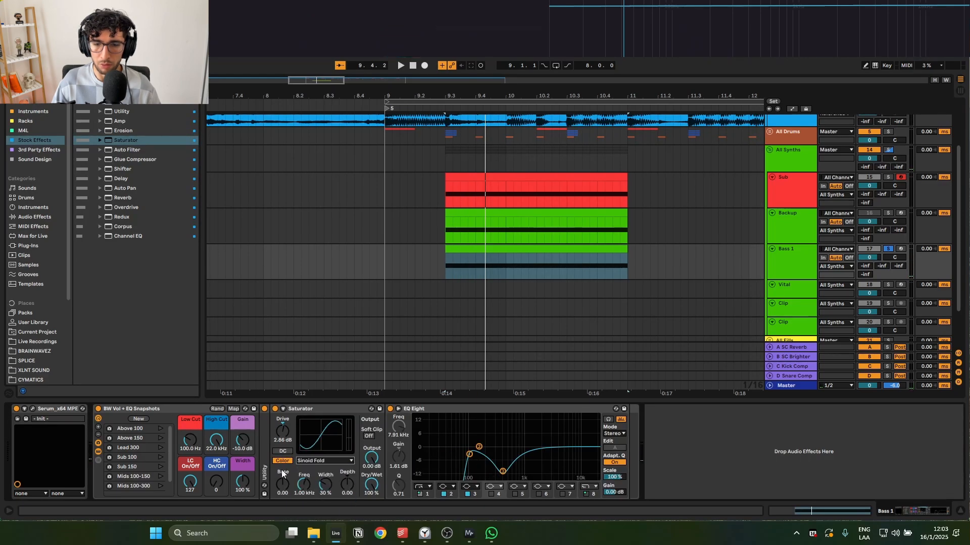
Adjust the Saturator's drive and set Base -17.7, Freq 231 Hz, Width 16%, Depth -11.8 and Dry/Wet 42.1%.
left_click_drag(283, 483, 283, 536)
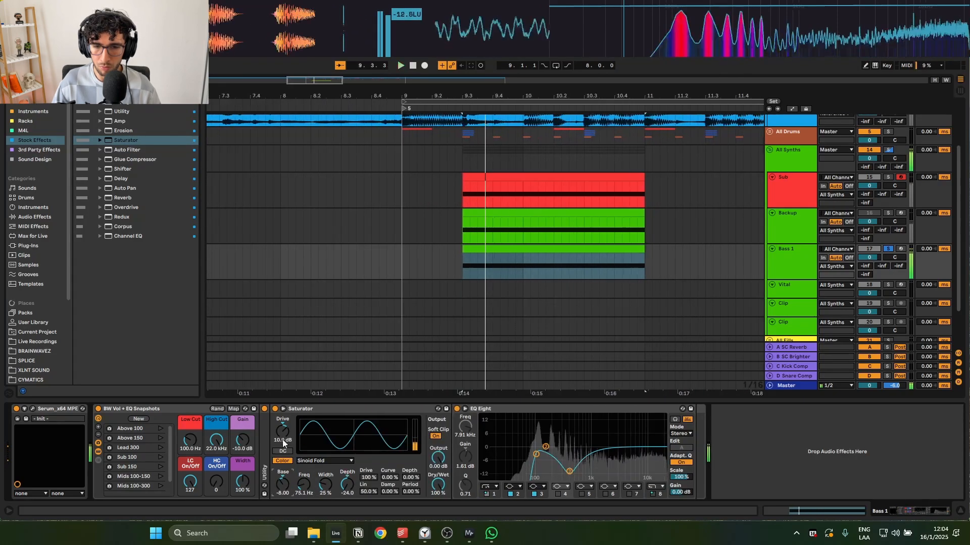
left_click_drag(283, 441, 283, 450)
left_click_drag(282, 488, 283, 507)
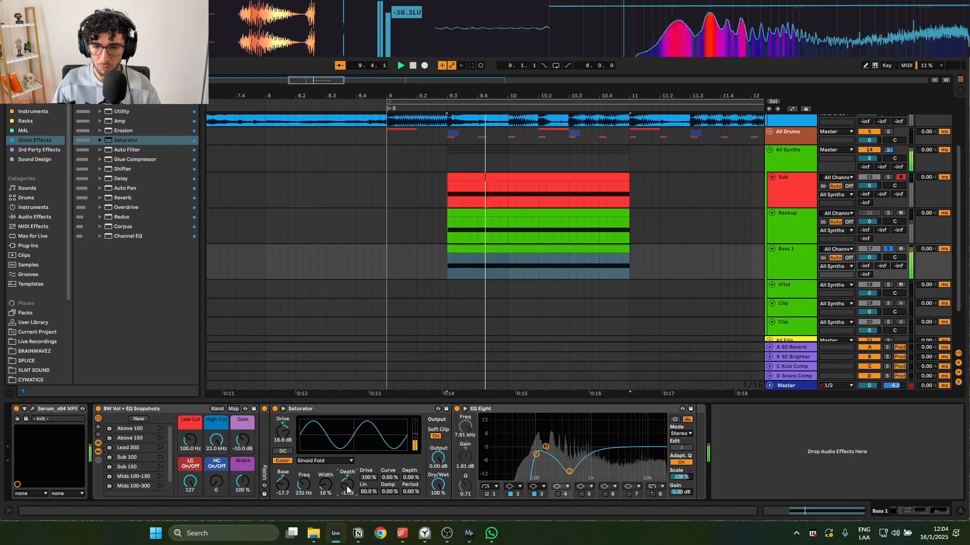
left_click_drag(437, 486, 437, 502)
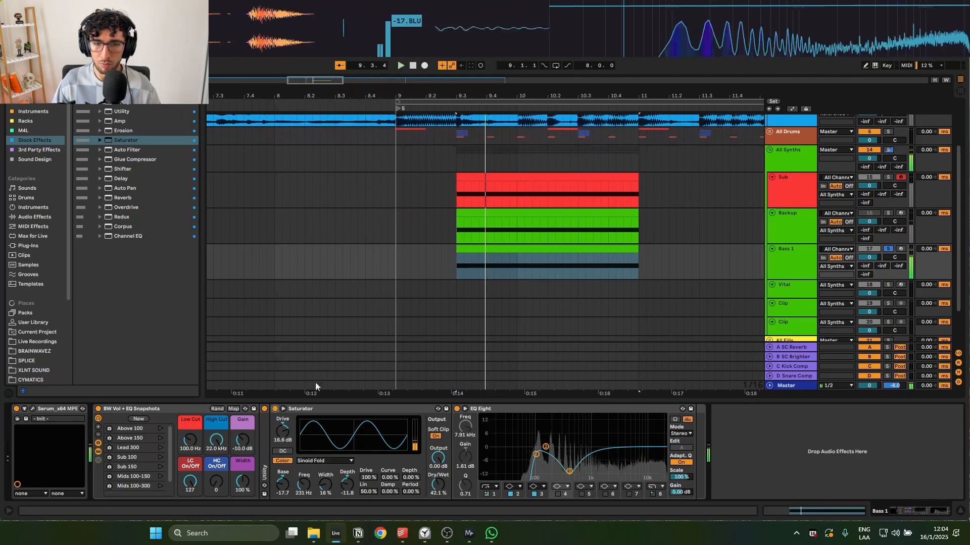
left_click_drag(283, 442, 283, 457)
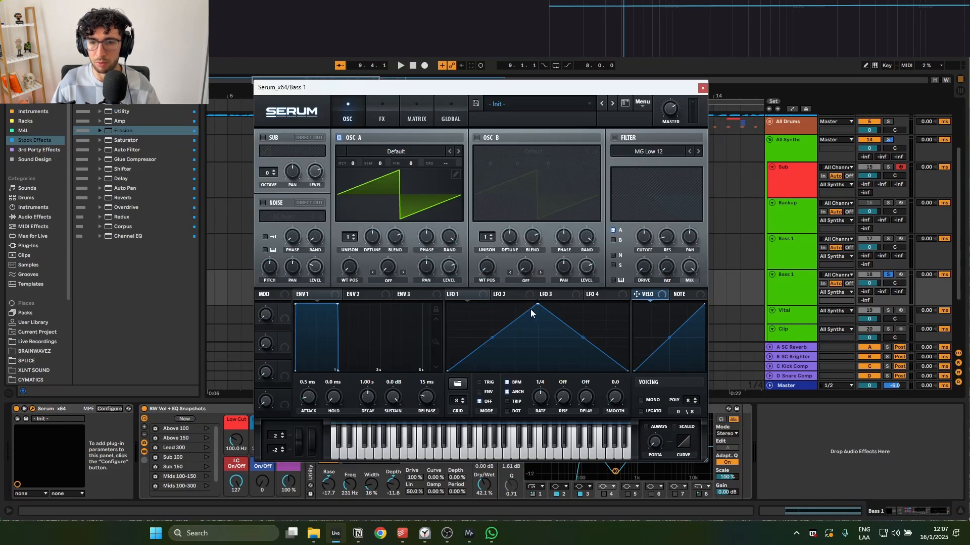
In the lower Bass 1 track's Serum, move LFO 1's peak close to its start and load Basic Shapes in oscillator A.
left_click_drag(537, 309, 472, 292)
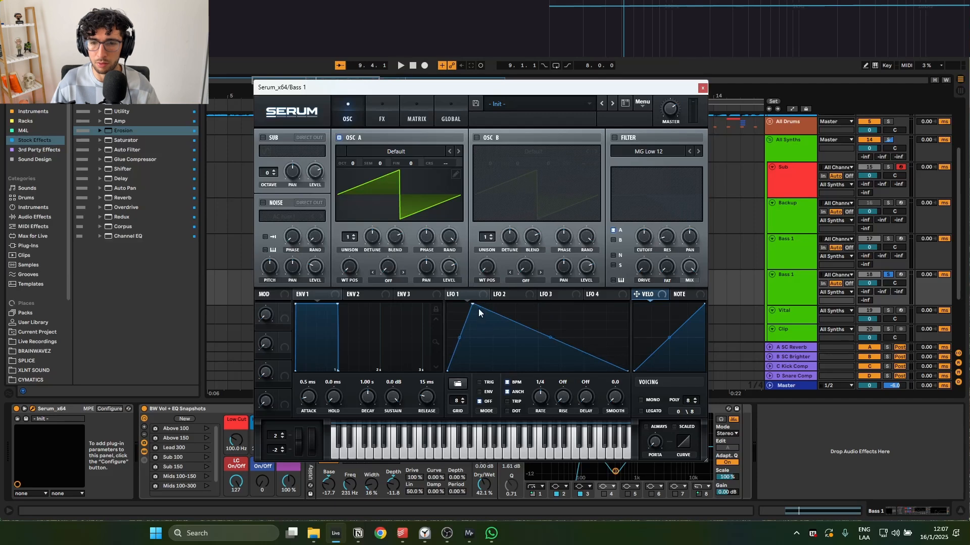
left_click(396, 151)
left_click(505, 211)
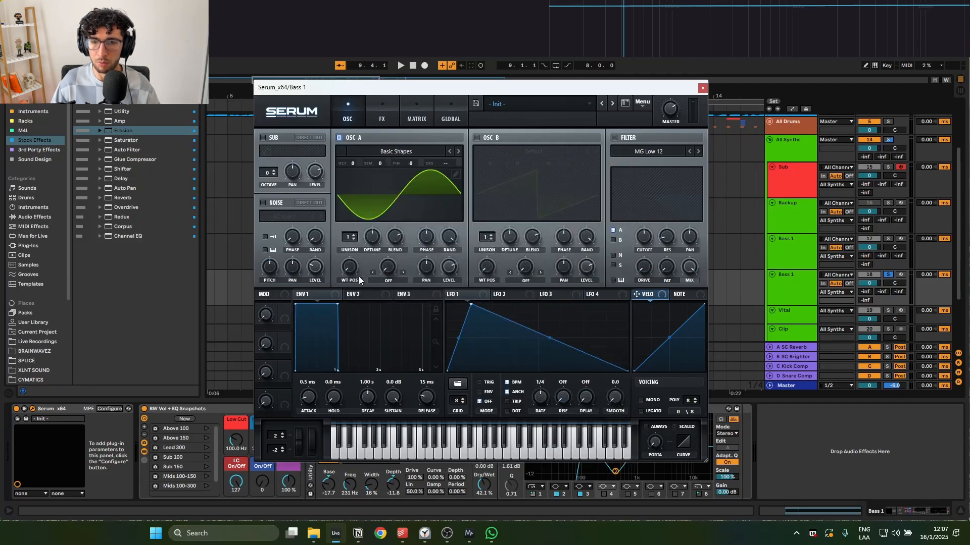
Turn on oscillator B and load the HarmonicSeries wavetable from the Digital category.
left_click(497, 140)
left_click(521, 151)
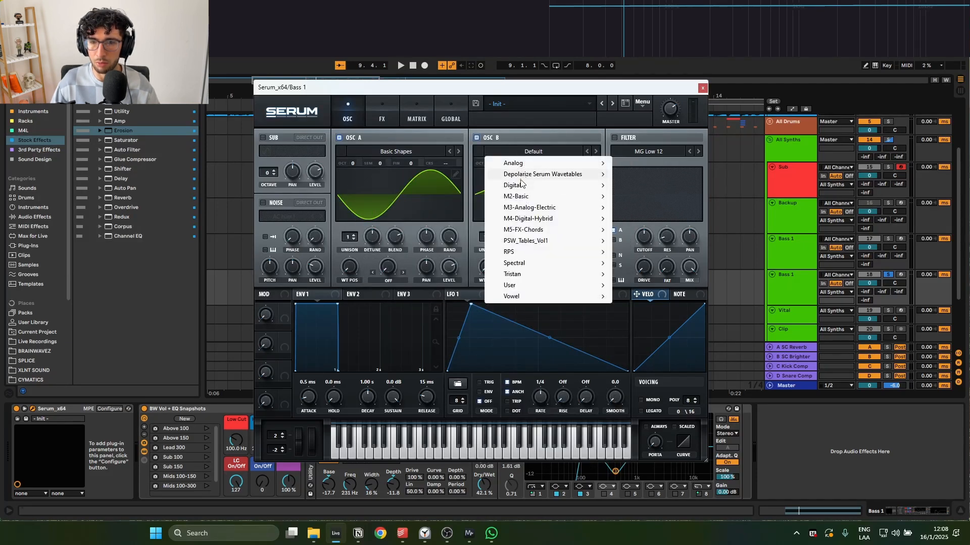
mouse_move(522, 185)
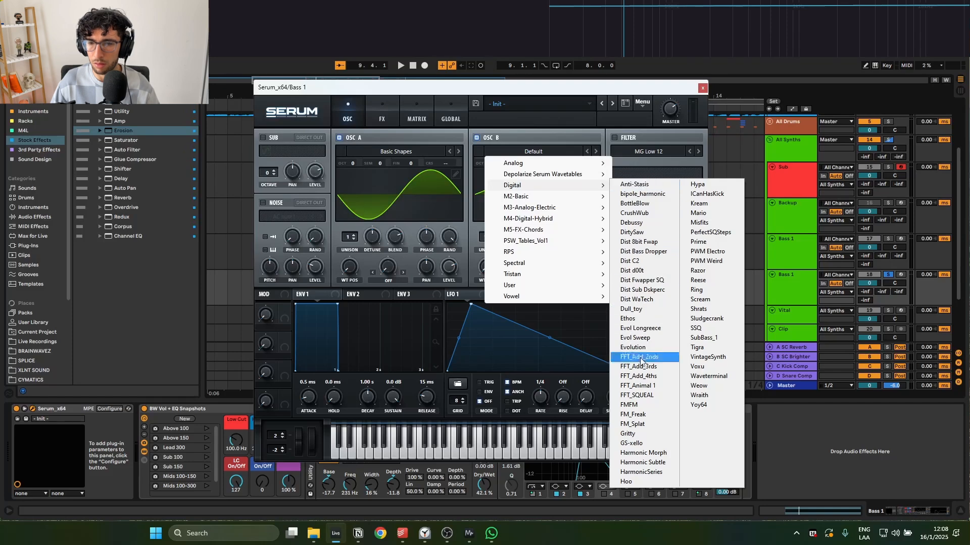
left_click(650, 473)
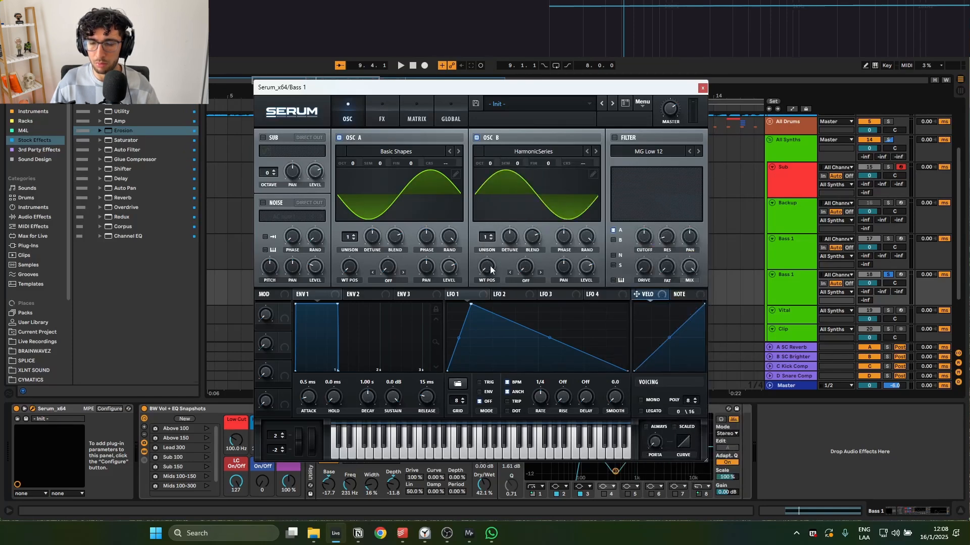
mouse_move(490, 269)
left_mouse_down()
mouse_move(491, 252)
mouse_move(493, 286)
left_mouse_up()
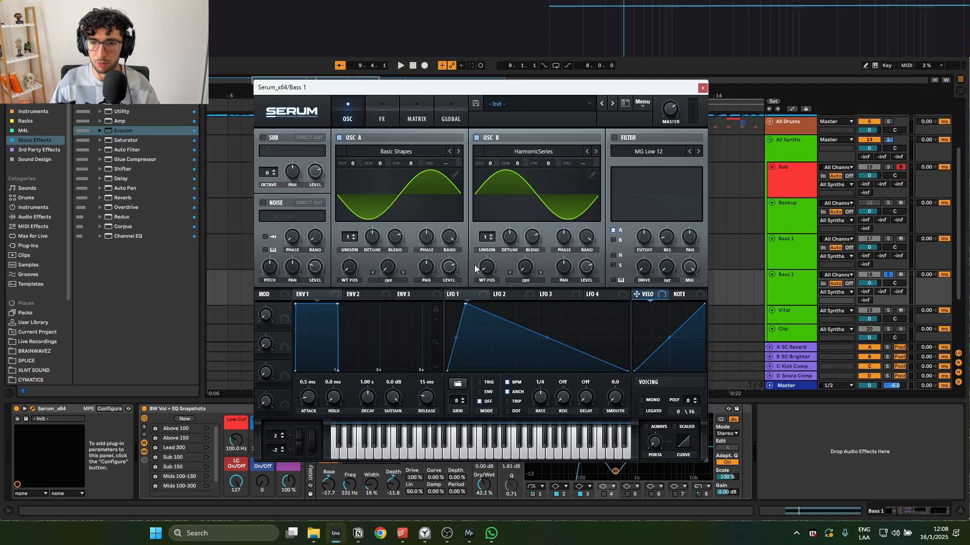
Enable the MG Low 12 filter with a low cutoff modulated by LFO 1, and set oscillator A's warp mode to FM (From B).
left_click(615, 138)
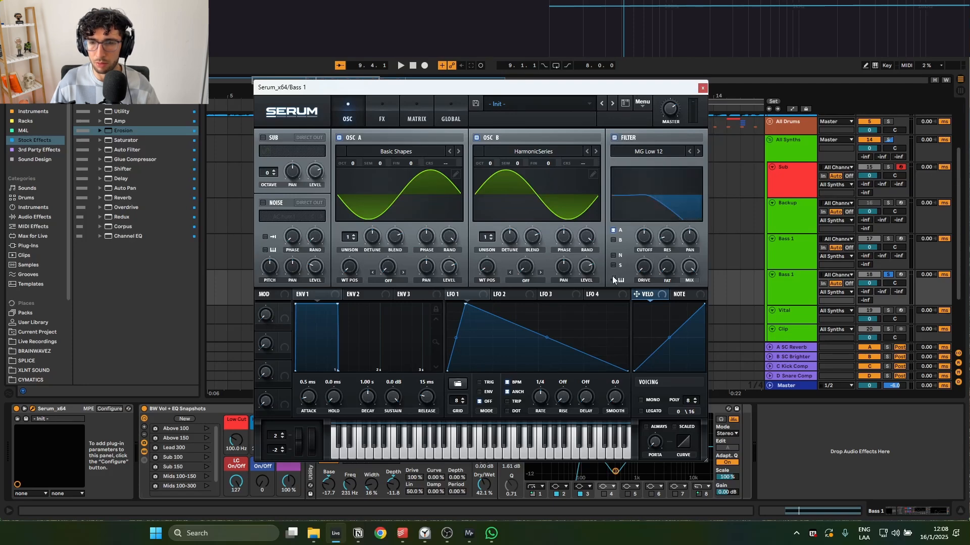
left_click_drag(643, 236, 644, 268)
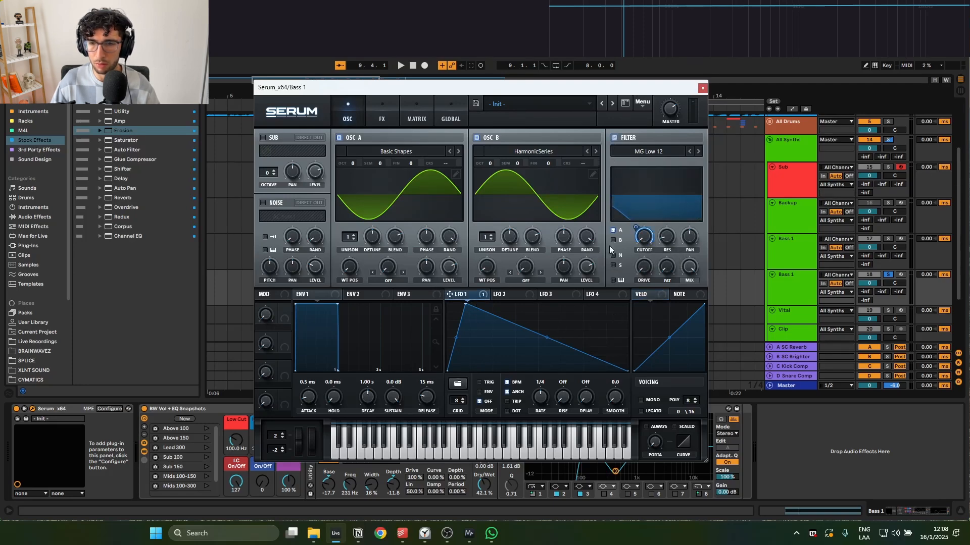
left_click(399, 278)
left_click(398, 279)
left_click(399, 279)
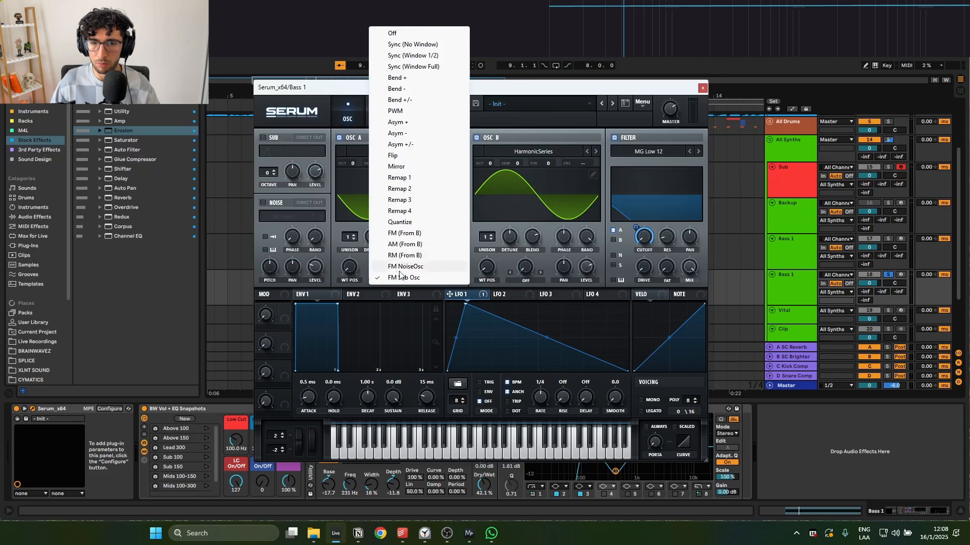
left_click(401, 233)
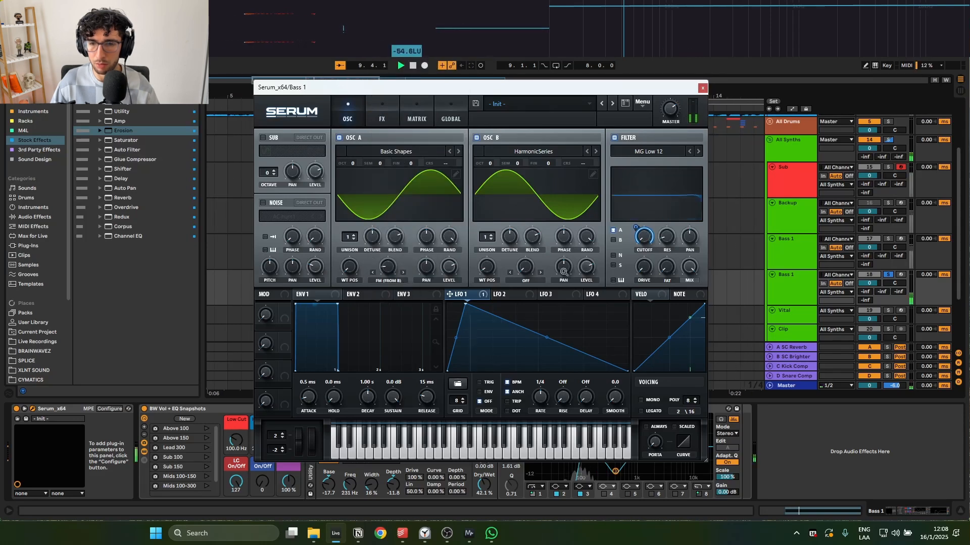
Add a SoftClip distortion in Serum's effects and raise its drive to 100% while playing the clip.
left_click(367, 107)
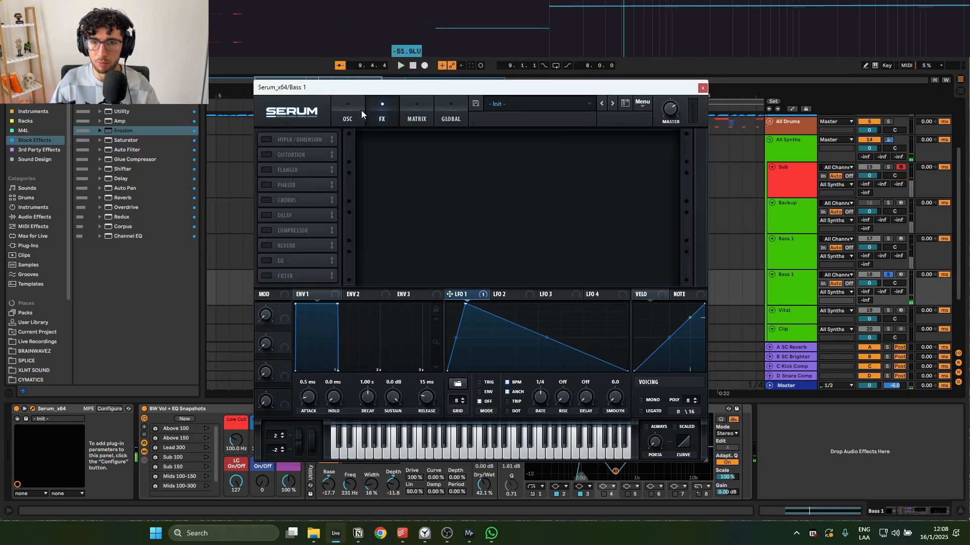
left_click(267, 155)
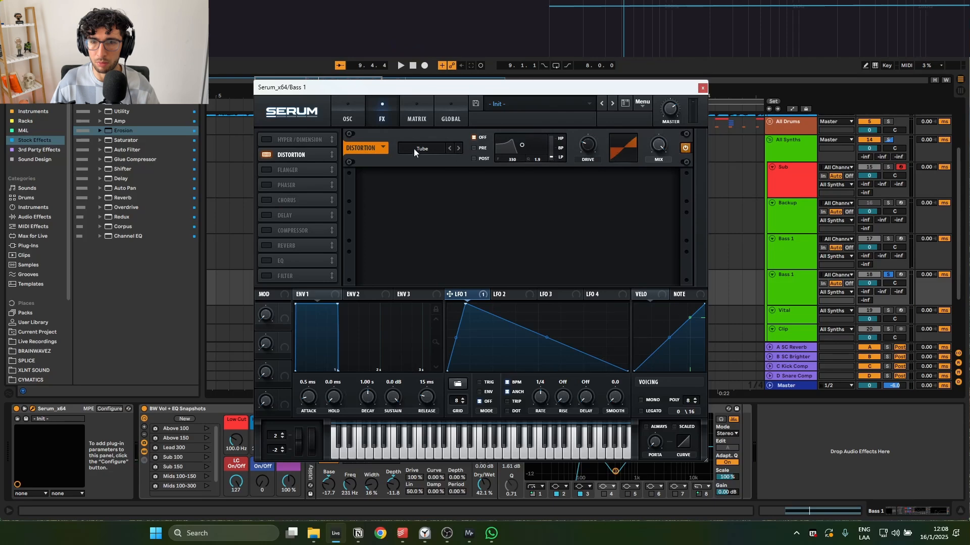
left_click(440, 148)
left_click(434, 168)
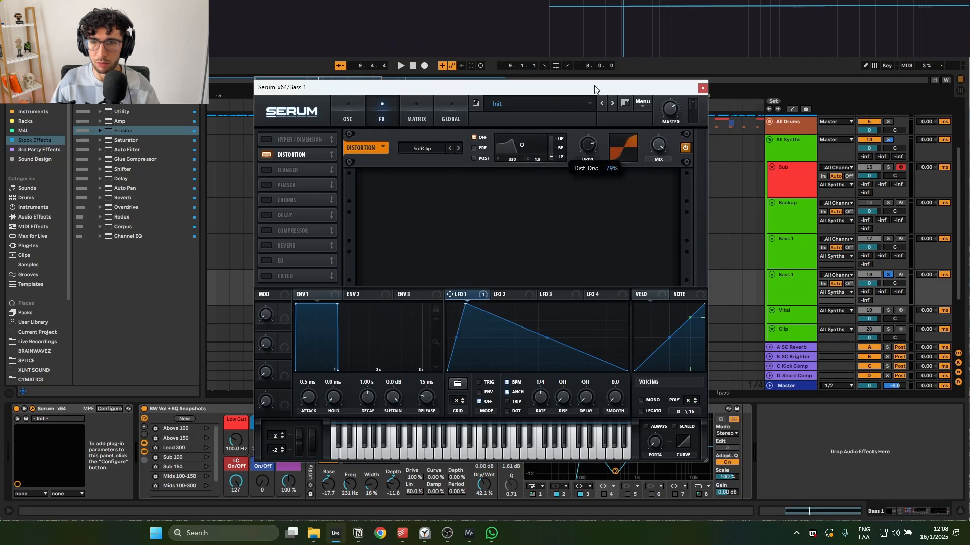
key("space")
left_click_drag(587, 145, 590, 104)
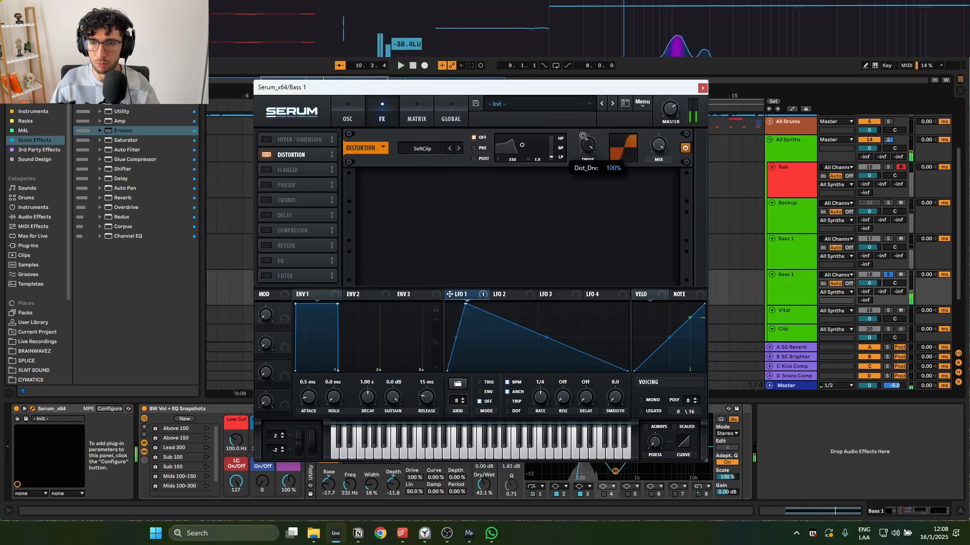
Raise oscillator A's FM amount and move oscillator B's wavetable position to the four-cycle sine while playing.
left_click(356, 109)
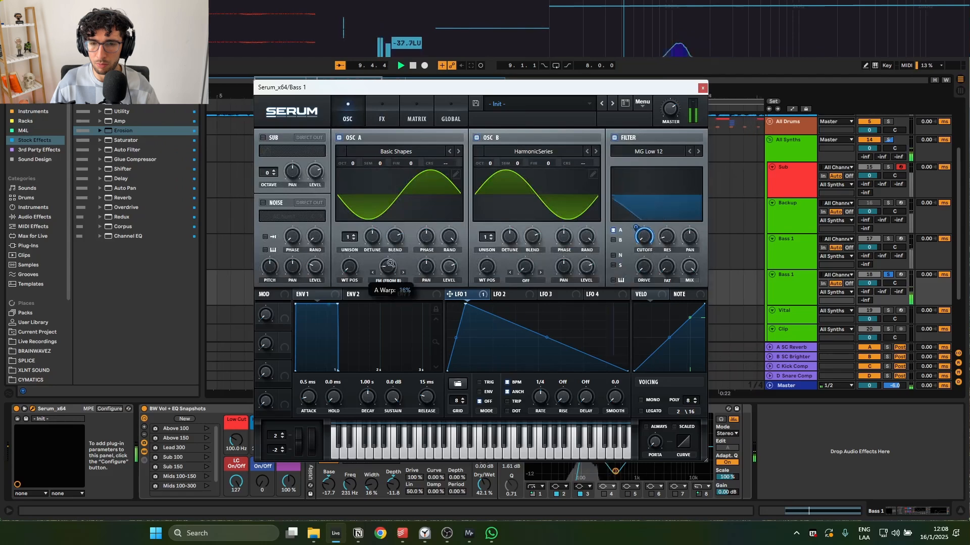
left_click_drag(489, 265, 488, 245)
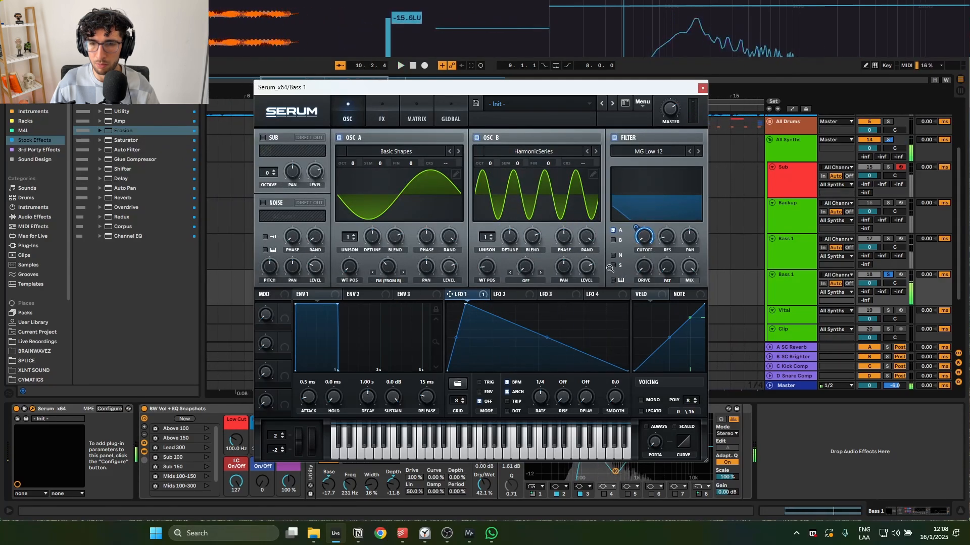
mouse_move(392, 267)
left_mouse_down()
mouse_move(392, 256)
mouse_move(392, 266)
left_mouse_up()
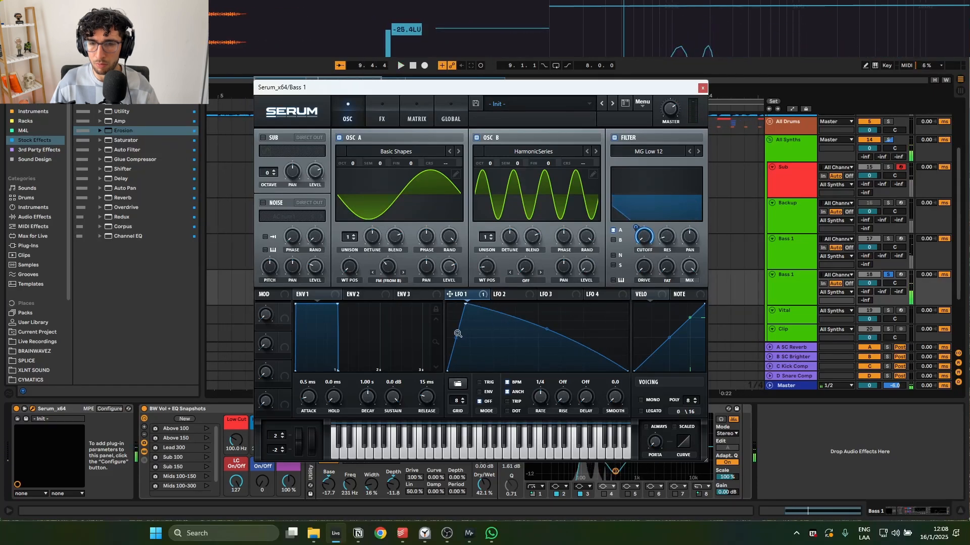
Bow LFO 1's rising segment upward and play the clip to hear the new filter movement.
left_click_drag(457, 336, 456, 329)
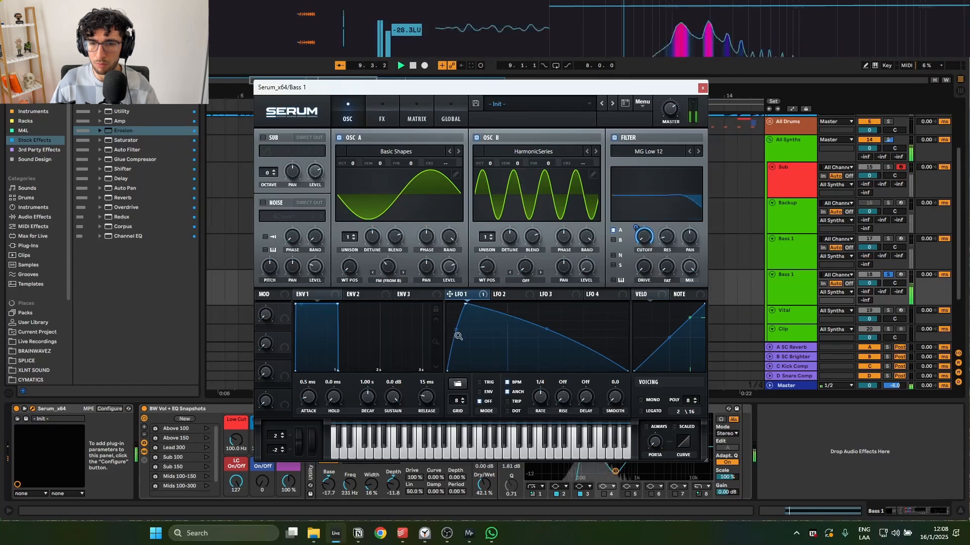
key("space")
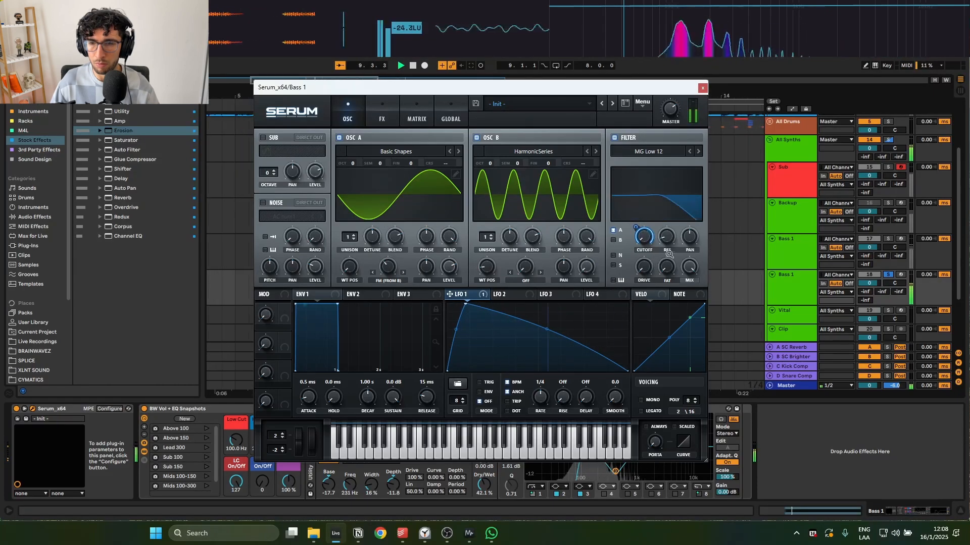
Enable Serum's compressor and move it directly after the distortion in the effects order while playing the clip.
left_click(404, 110)
left_click(382, 114)
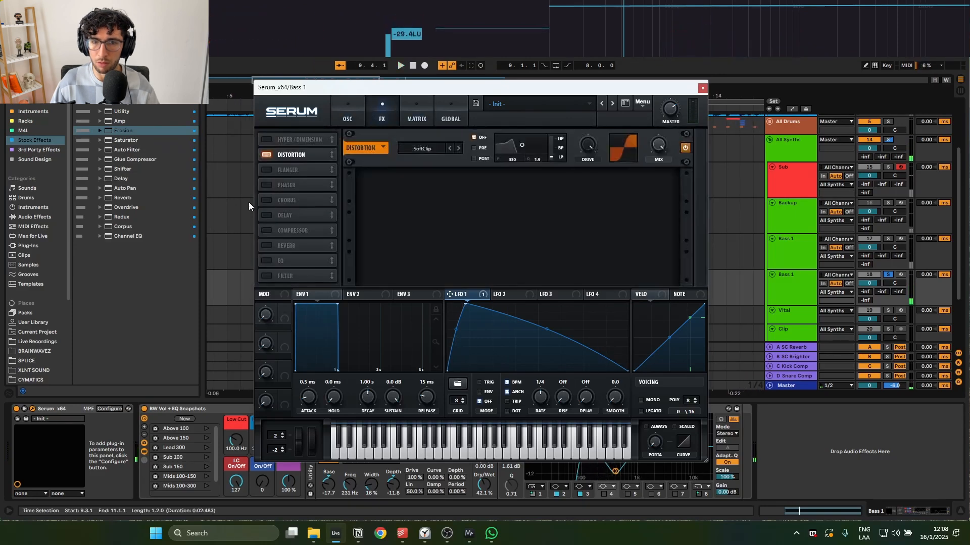
left_click(270, 229)
key("space")
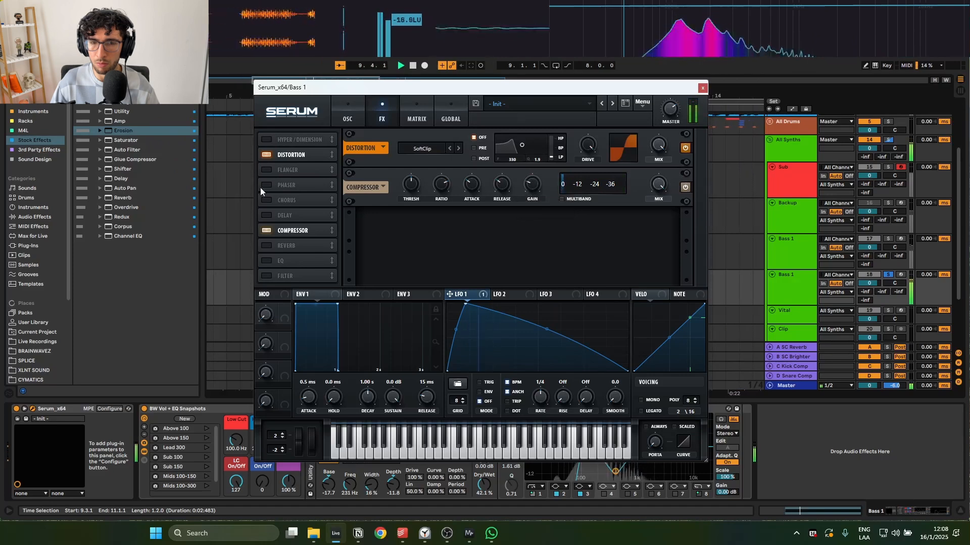
left_click_drag(287, 234, 295, 189)
left_click_drag(284, 246, 293, 168)
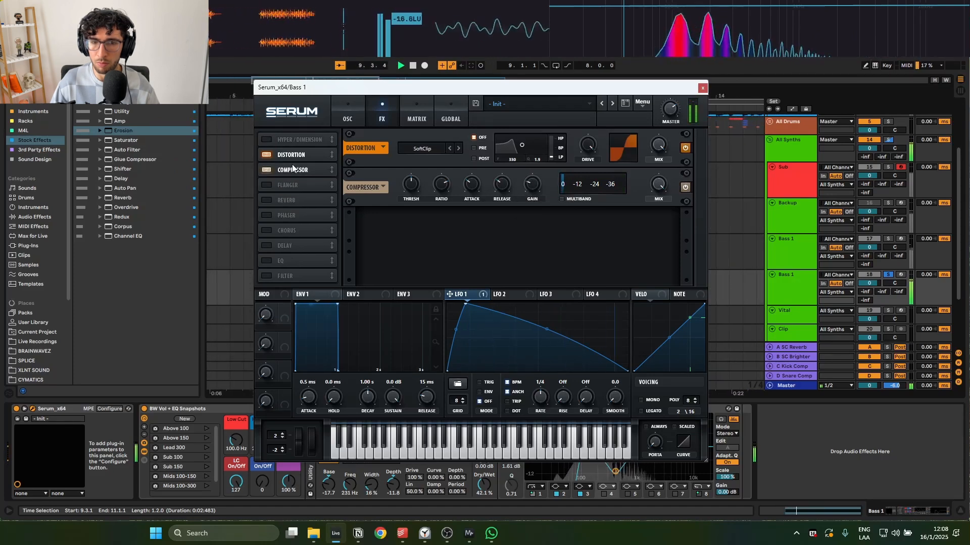
Enable Serum's Hall reverb after the compressor and lower its mix.
left_click(265, 245)
left_click(266, 200)
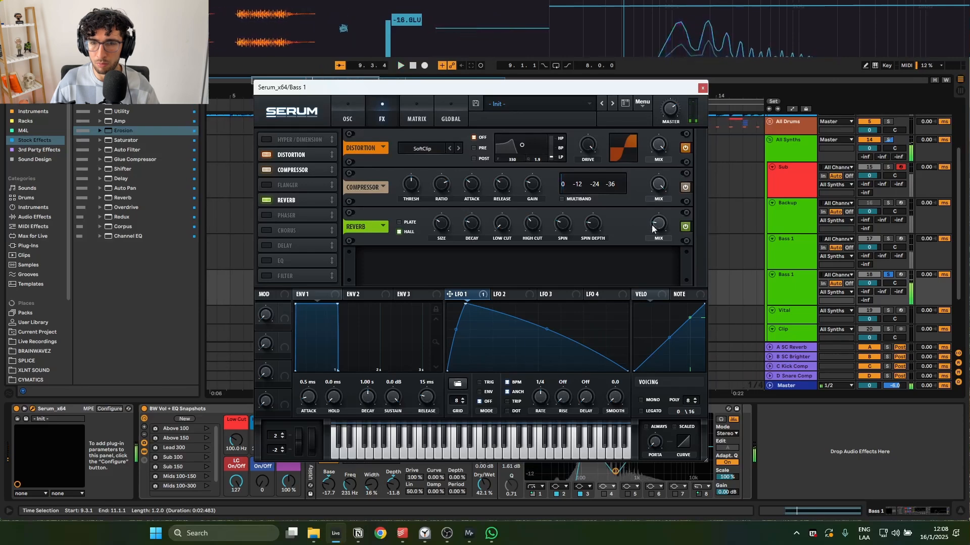
Lower oscillator A's FM amount, then modulate both the noise level and the FM amount with LFO 1 while playing the clip.
left_click(345, 120)
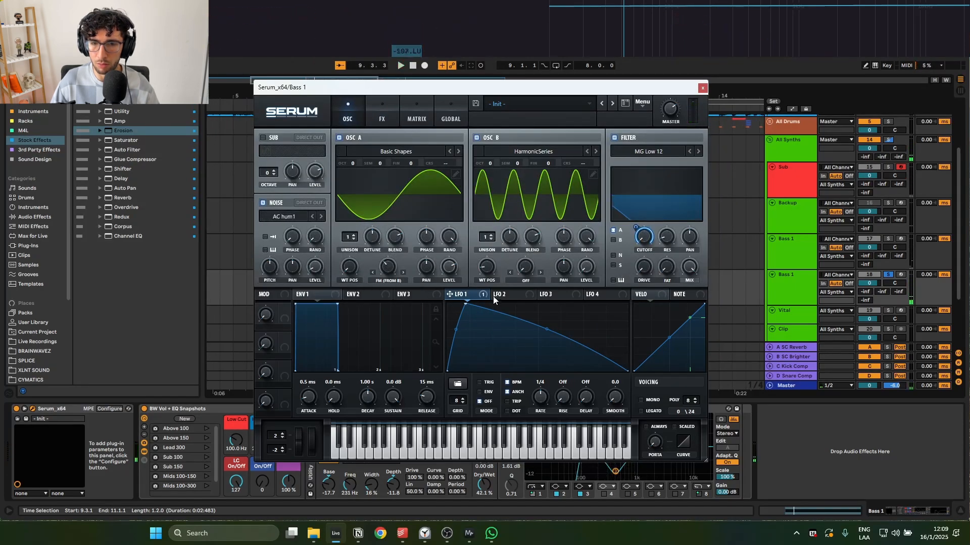
left_click_drag(295, 268, 310, 268)
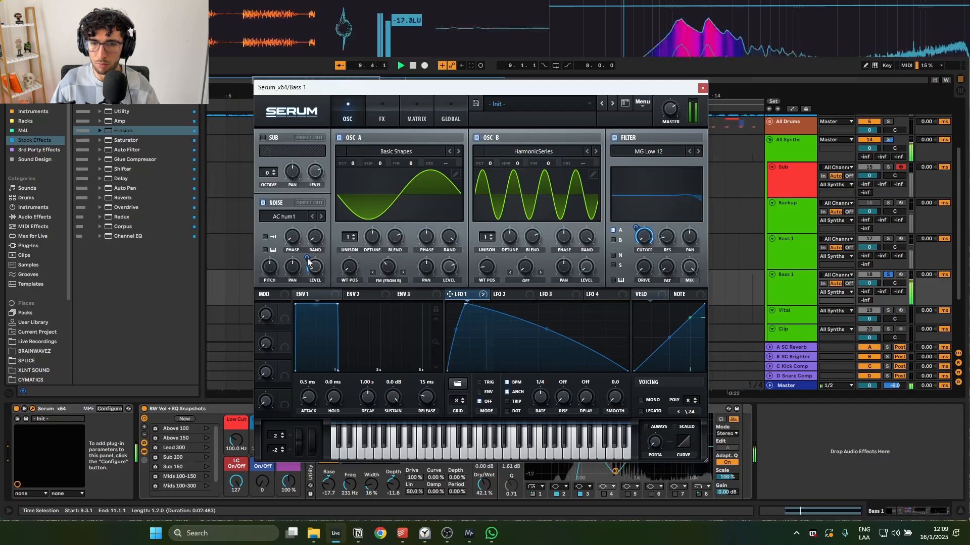
left_click_drag(385, 267, 379, 284)
key("space")
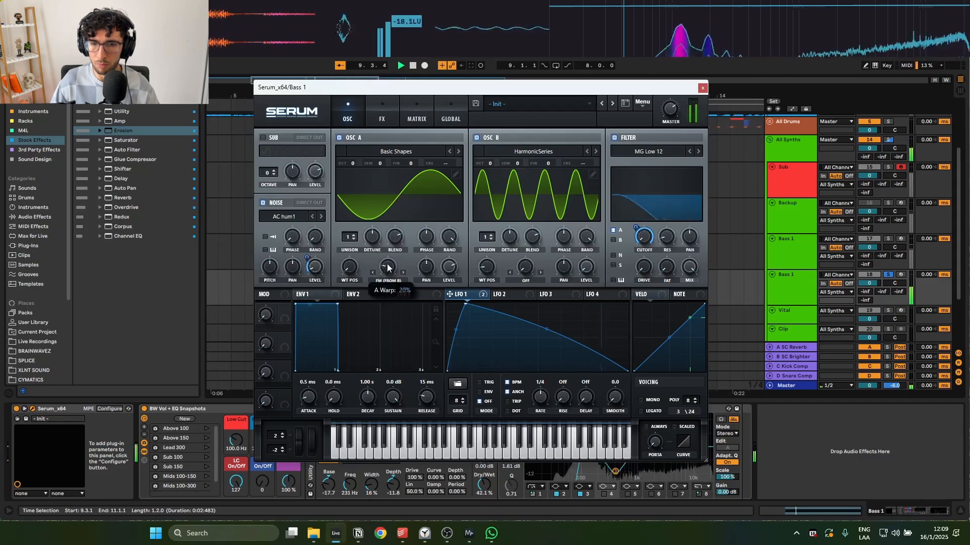
left_click_drag(432, 296, 377, 292)
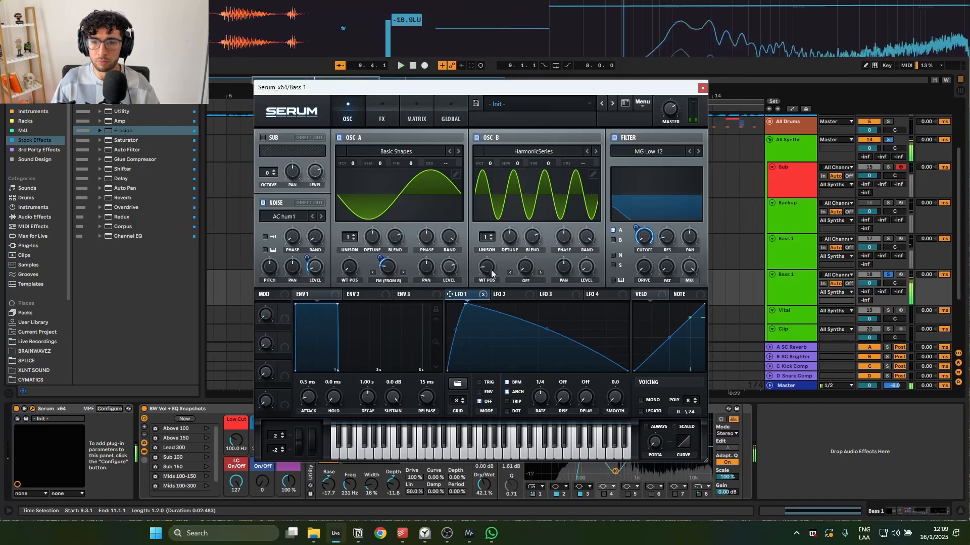
Try other wavetable positions for oscillator B, return to the four-cycle sine and close Serum.
left_click_drag(492, 274, 489, 223)
left_click_drag(489, 268, 487, 275)
left_click(703, 87)
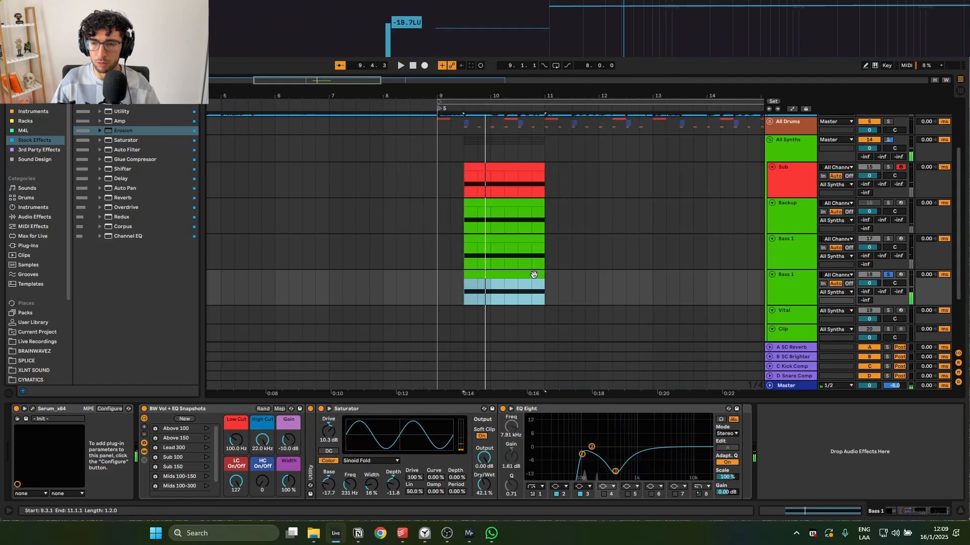
key("space")
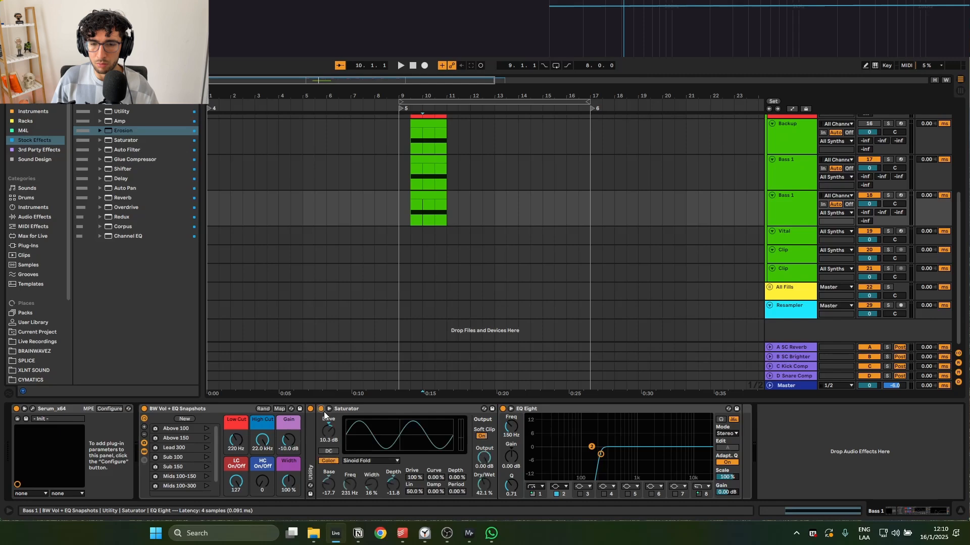
Solo the second Bass 1 track and sweep its low-cut frequency while playing the clip.
key("s")
key("space")
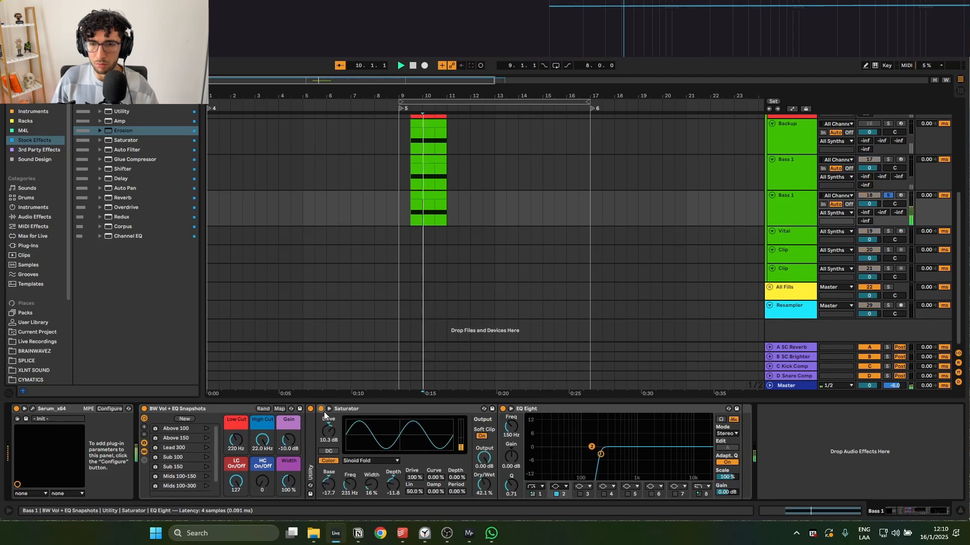
key("space")
key("space")
left_click_drag(235, 440, 236, 451)
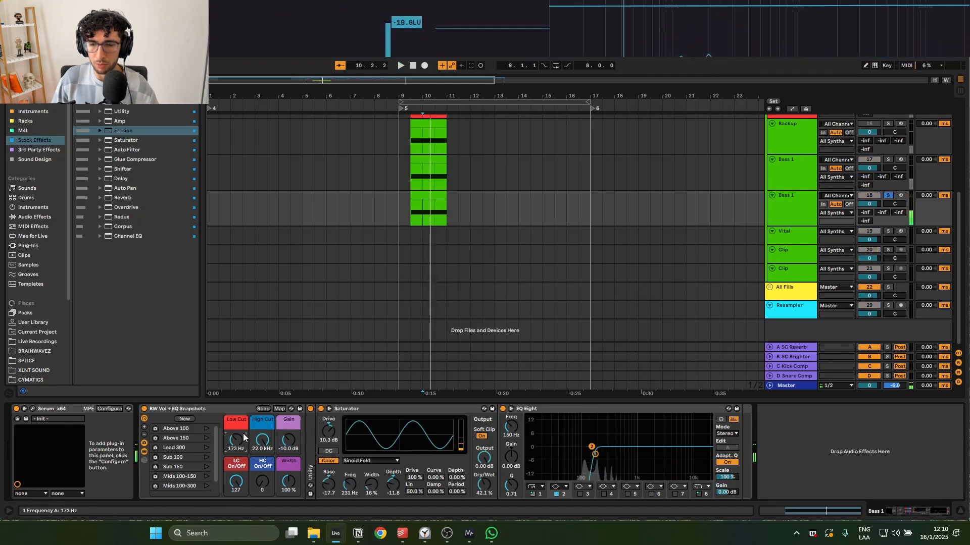
key("space")
left_click(419, 197)
key("space")
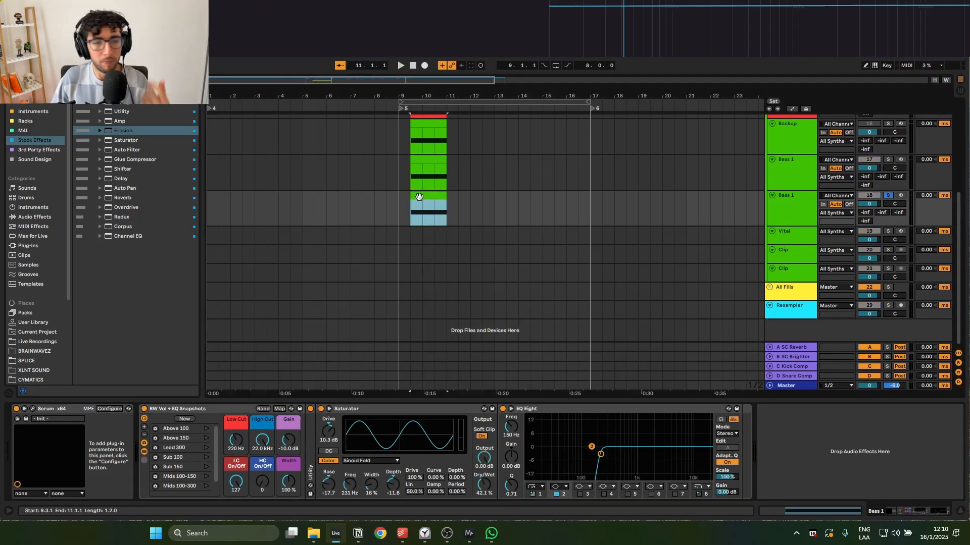
Compare Serum's distortion bypassed and enabled while playing the second Bass 1 clip, then lower its drive.
scroll(420, 202, "up", 3)
left_click(411, 251)
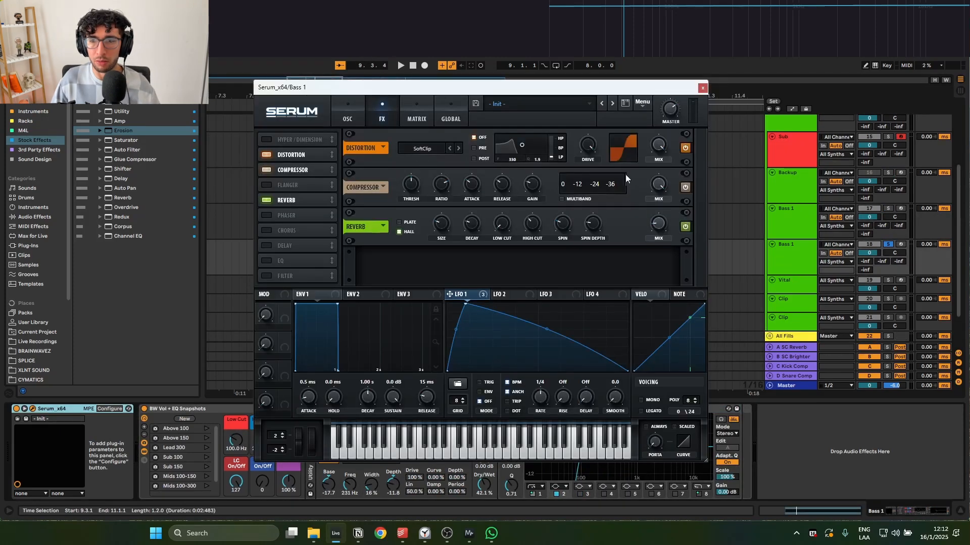
key("space")
left_click(685, 147)
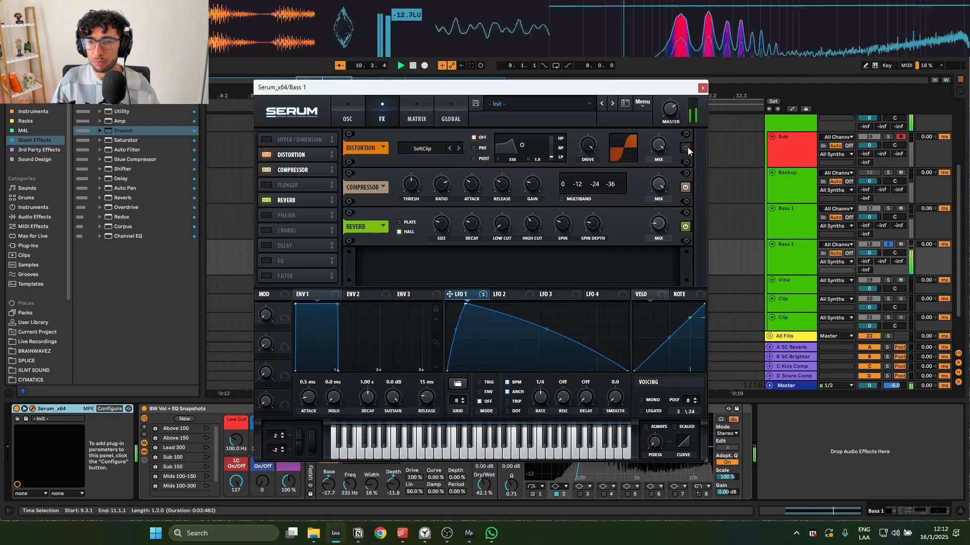
left_click(686, 148)
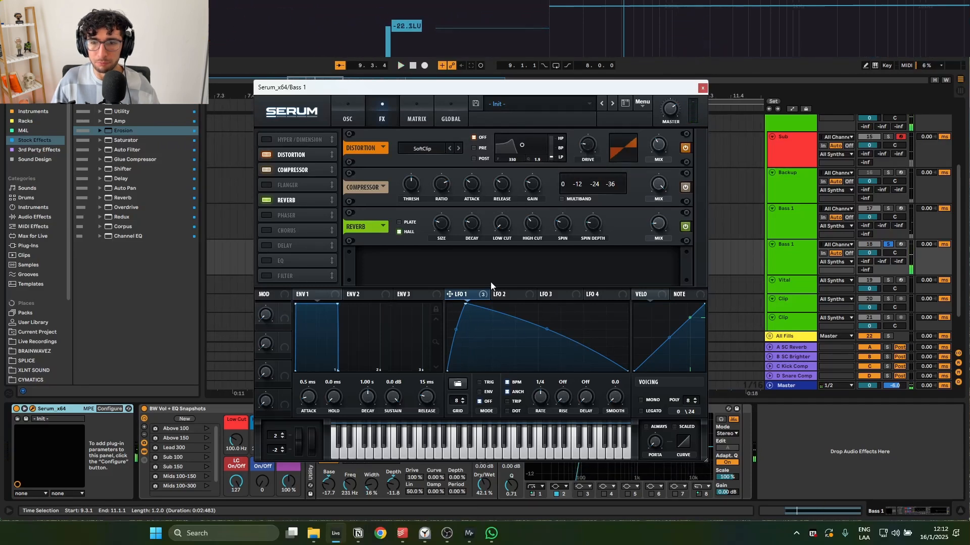
Enable Serum's EQ with a bell-shaped high band and sweep its frequency down while playing the clip.
left_click(264, 262)
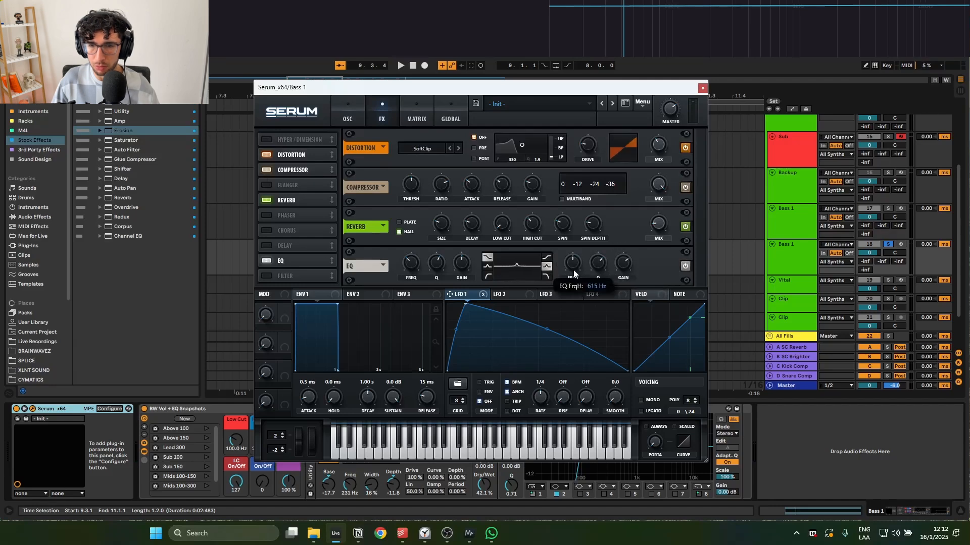
key("space")
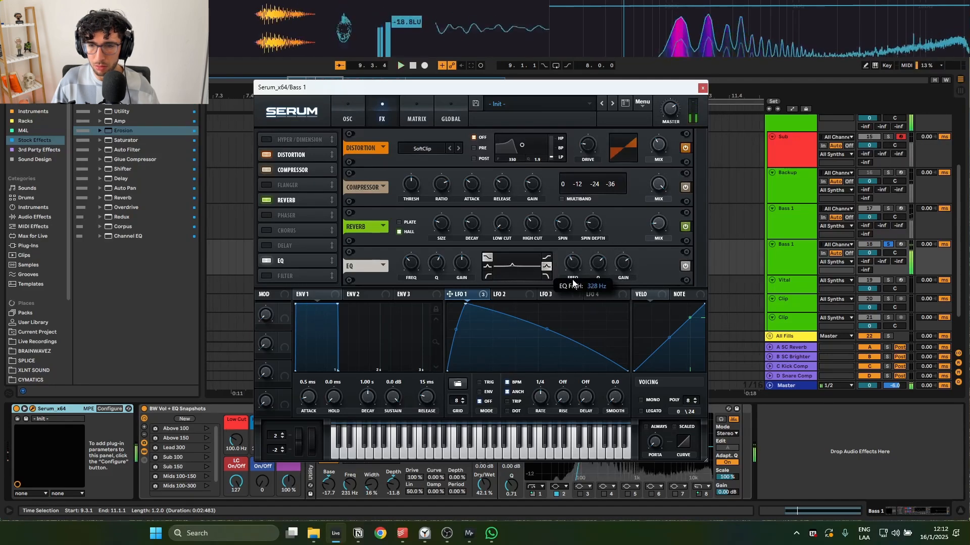
left_click_drag(573, 282, 569, 286)
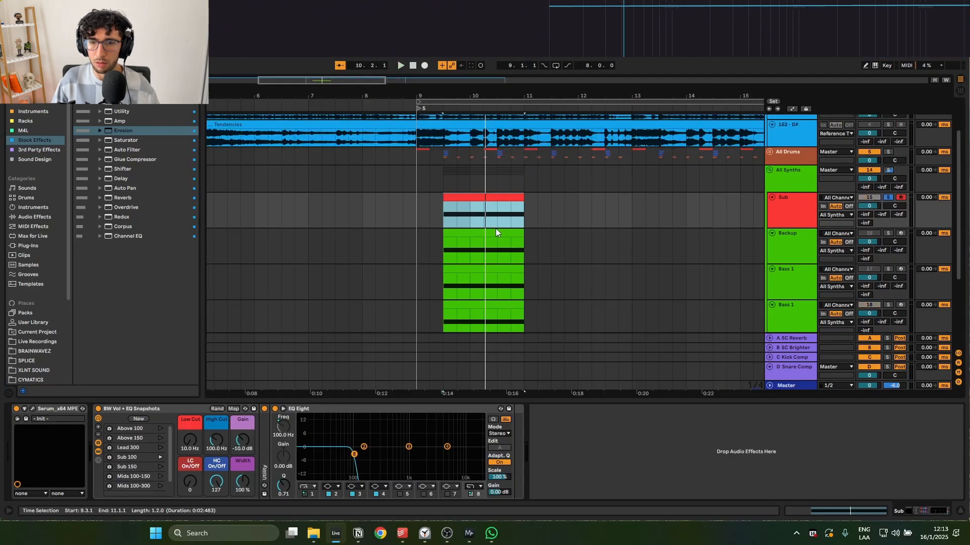
Set the Sub track's high cut to 150 Hz while playing its clip.
key("space")
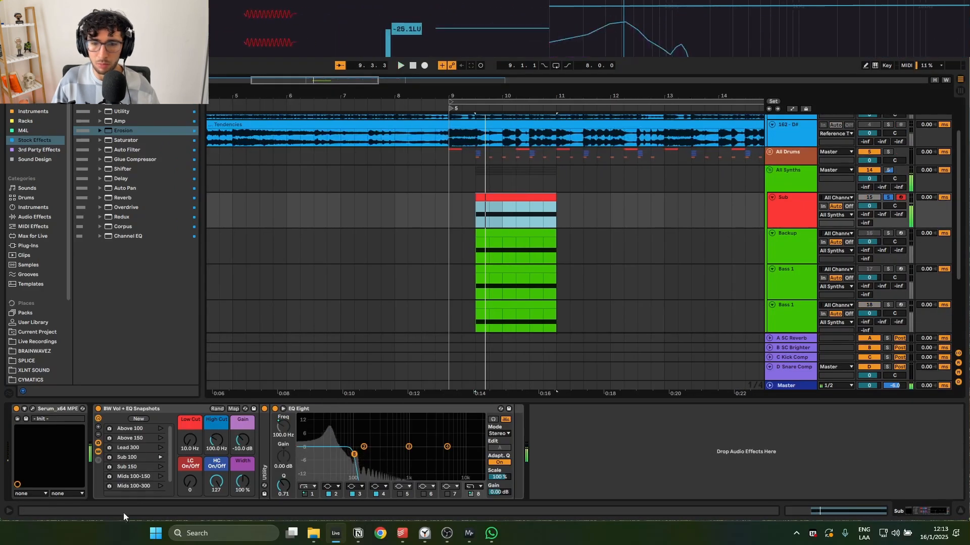
left_click(222, 436)
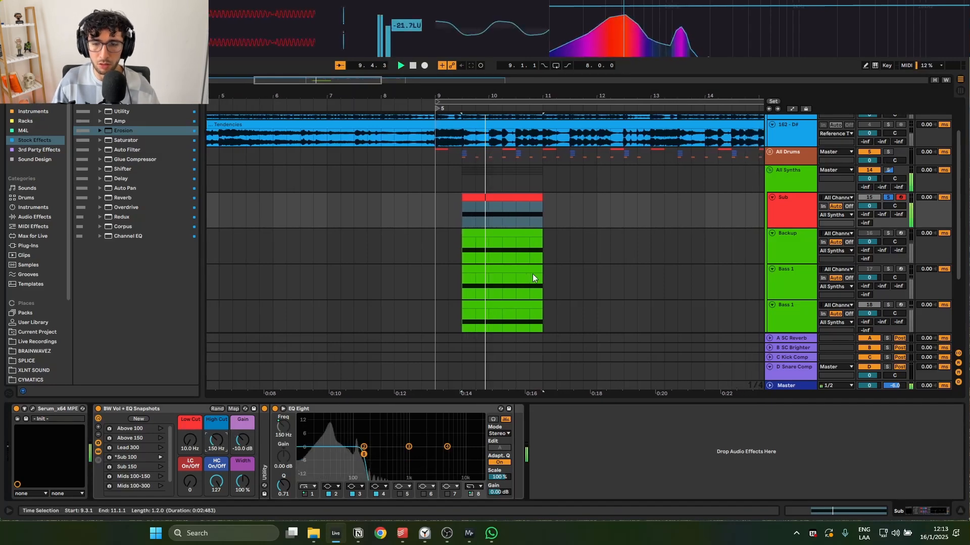
Play the second Bass 1 clip and set that track's low cut to 150 Hz.
left_click(482, 303)
key("space")
scroll(482, 303, "down", 1)
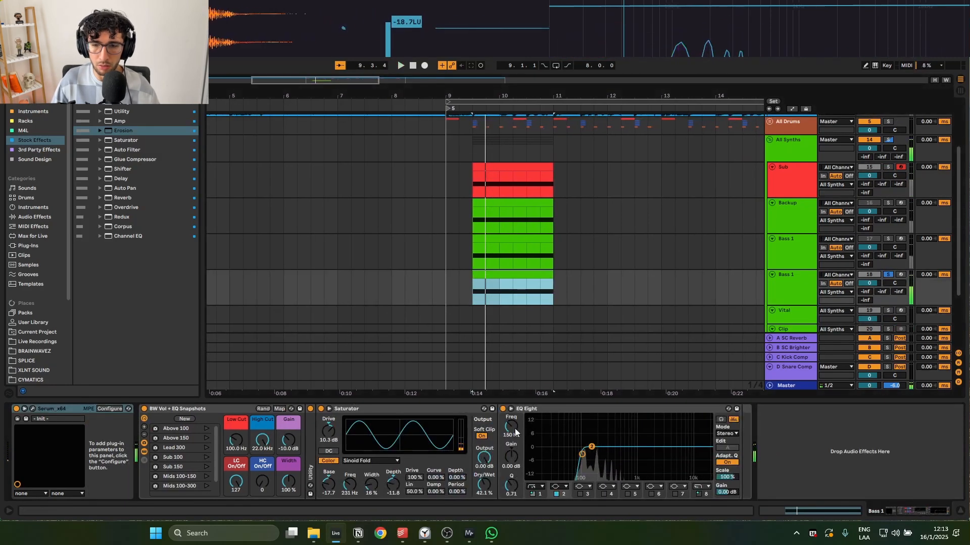
left_click(581, 439)
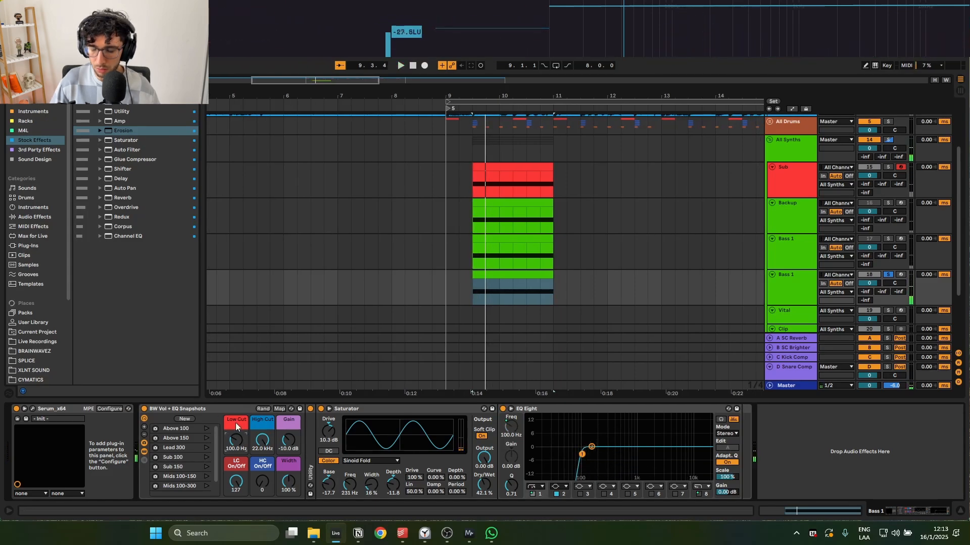
type("150")
key("Return")
Examine the soloed bass's low-frequency peaks in the SPAN analyzer on the master.
scroll(420, 304, "up", 4)
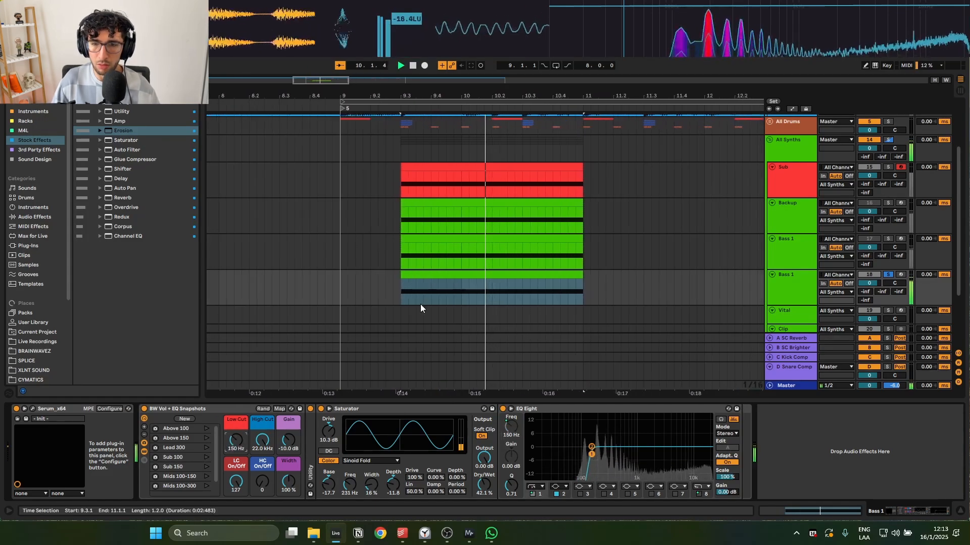
key("ctrl+alt+s")
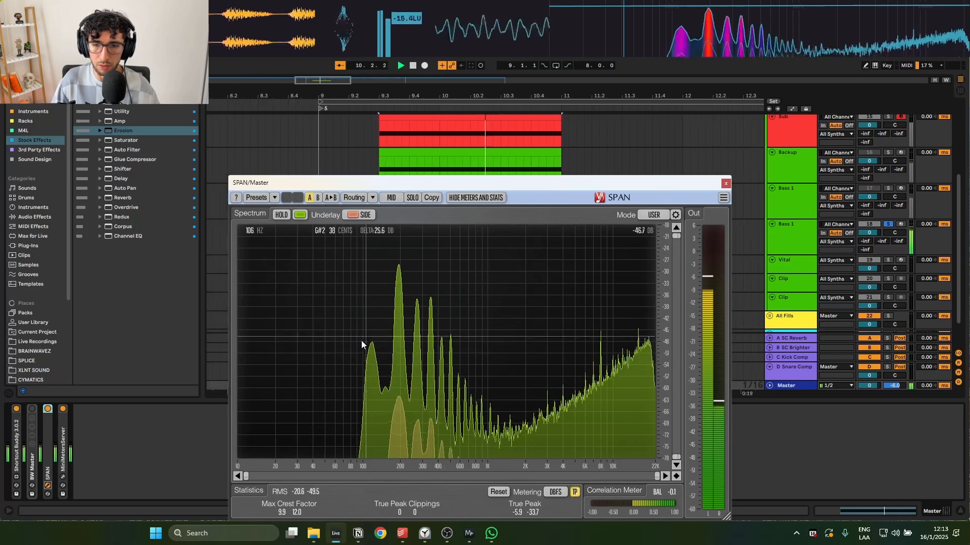
key("space")
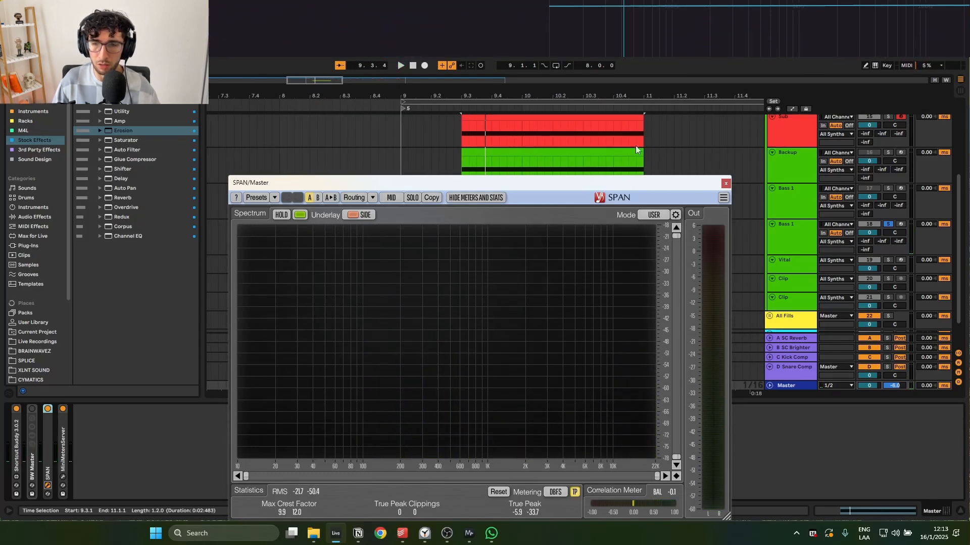
Play the whole All Synths group and examine the combined sub and bass spectrum in SPAN.
scroll(804, 149, "up", 4)
left_click(789, 189)
key("space")
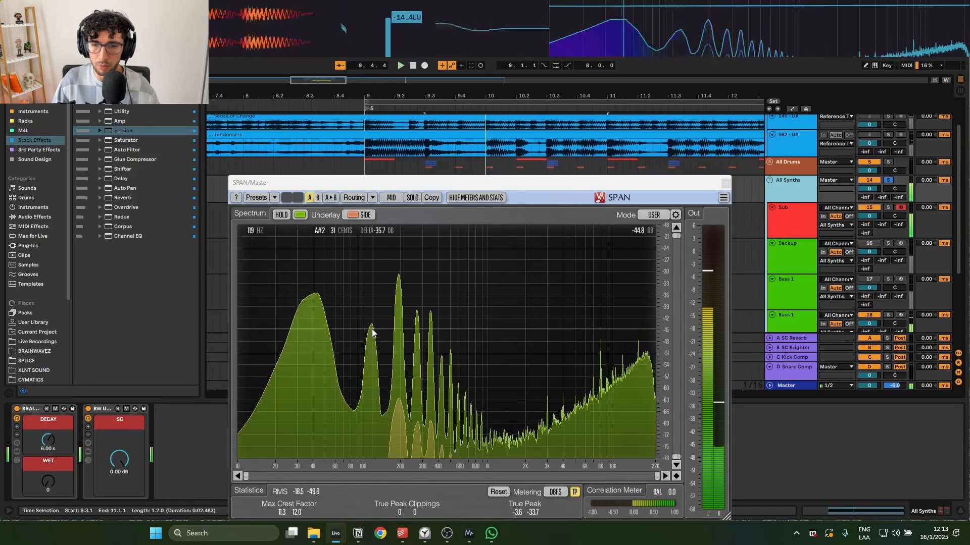
key("space")
Retune the bell band in the second Bass 1's Serum EQ and modulate its gain with LFO 1.
scroll(743, 134, "down", 5)
left_click(626, 200)
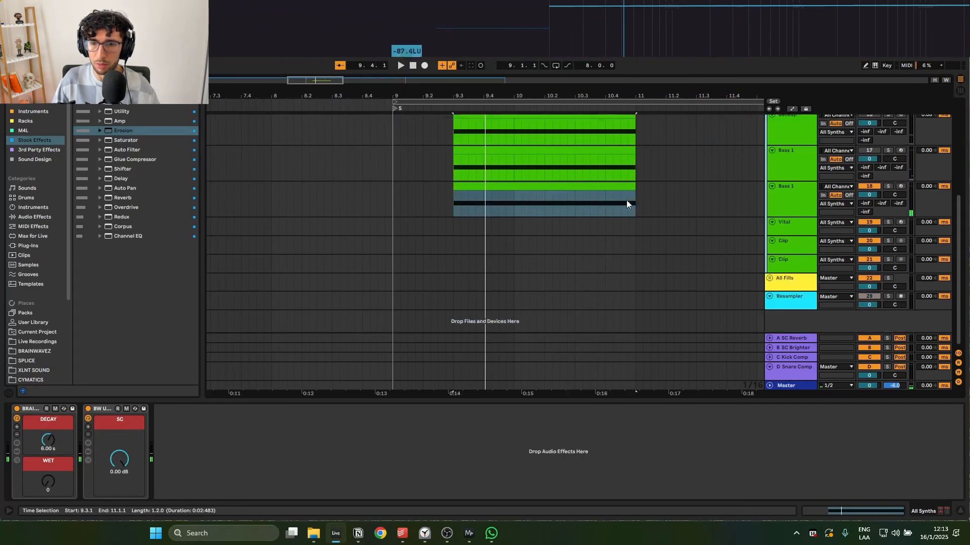
left_click(382, 118)
left_click(416, 119)
left_click(382, 118)
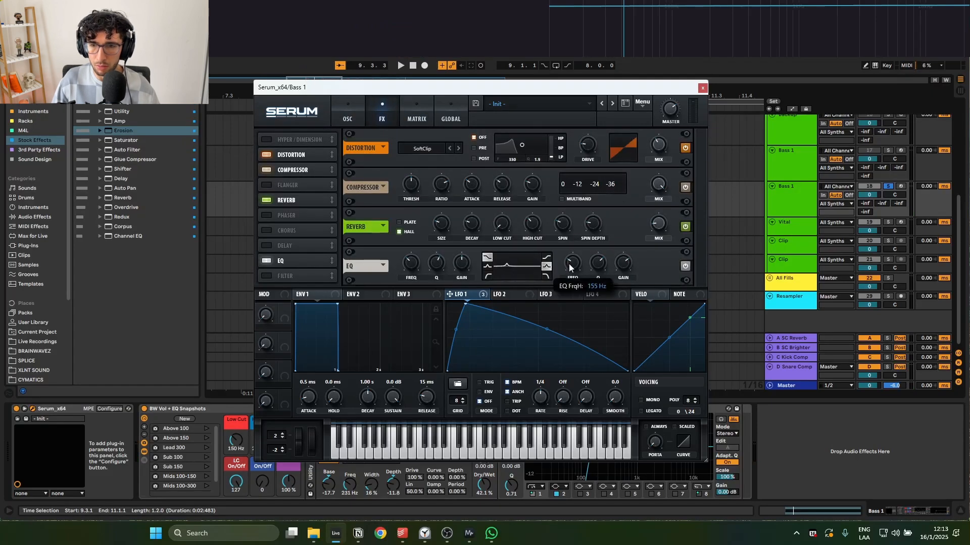
left_click_drag(570, 262, 571, 261)
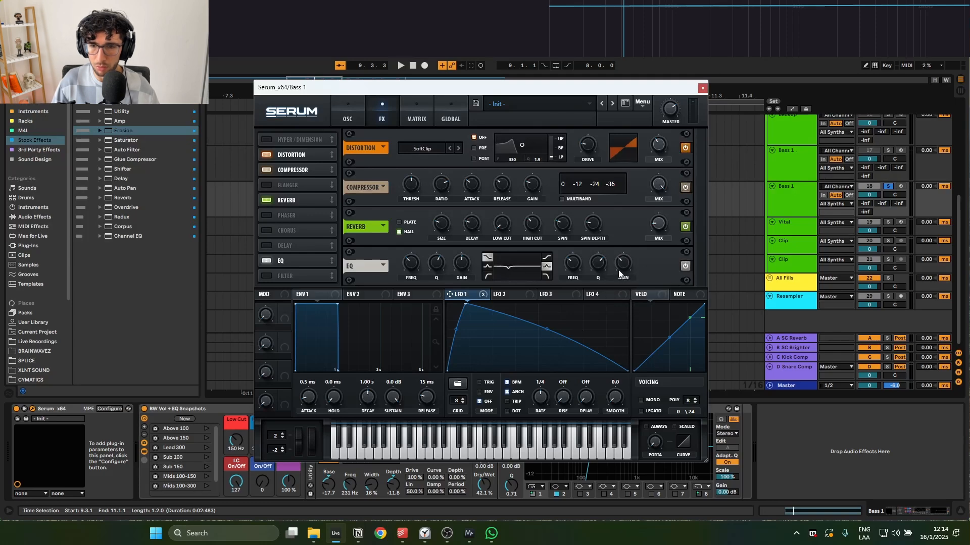
left_click_drag(612, 276, 622, 263)
key("space")
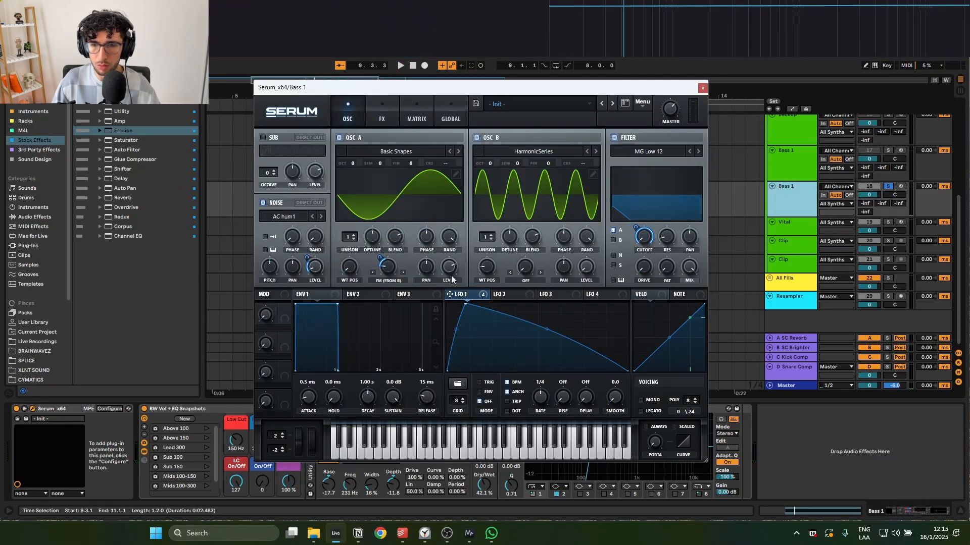
Modulate oscillator A's level with LFO 1 while playing the clip, then close Serum.
key("space")
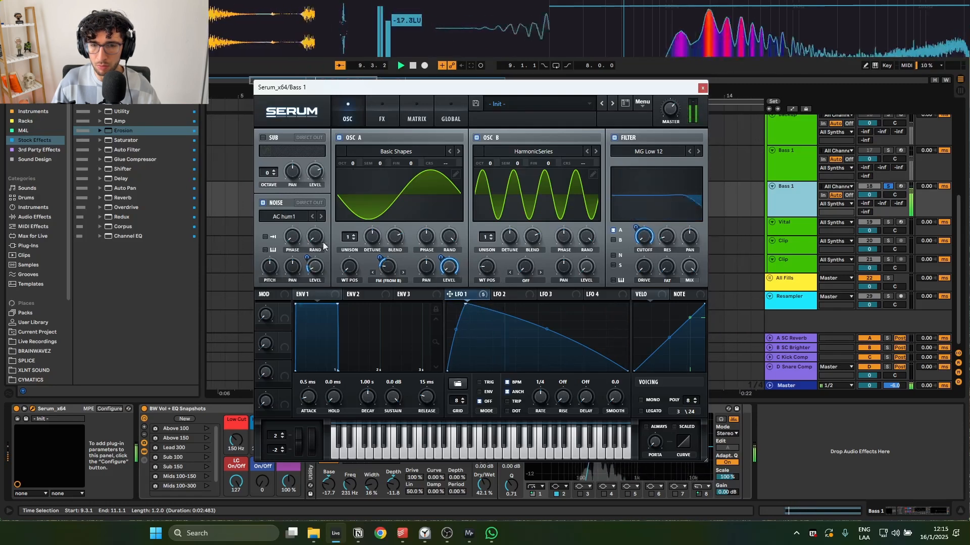
mouse_move(313, 260)
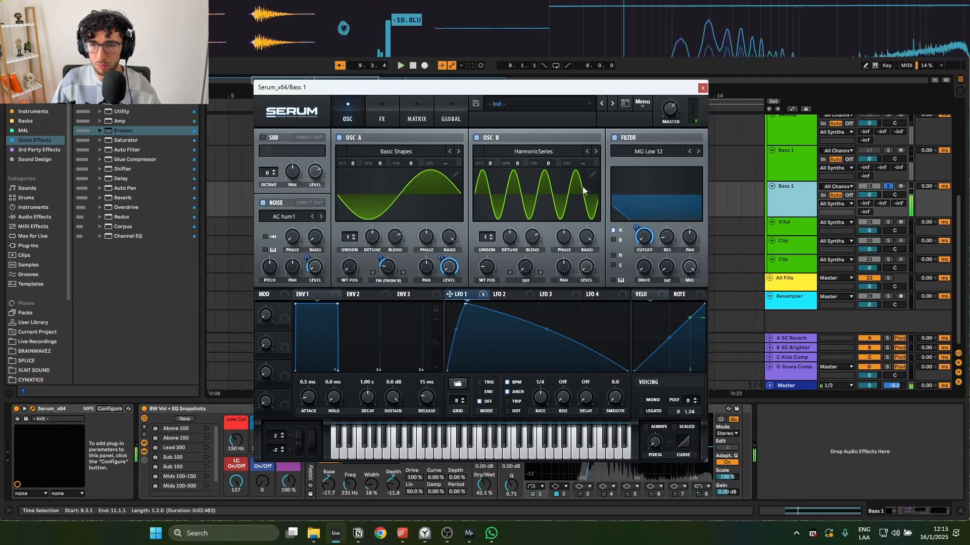
key("space")
left_click(702, 88)
Boost the Sub's EQ Eight band 2 by 8.06 dB at 33.7 Hz and dip another band near the 150 Hz cutoff.
scroll(555, 142, "up", 3)
left_click(507, 163)
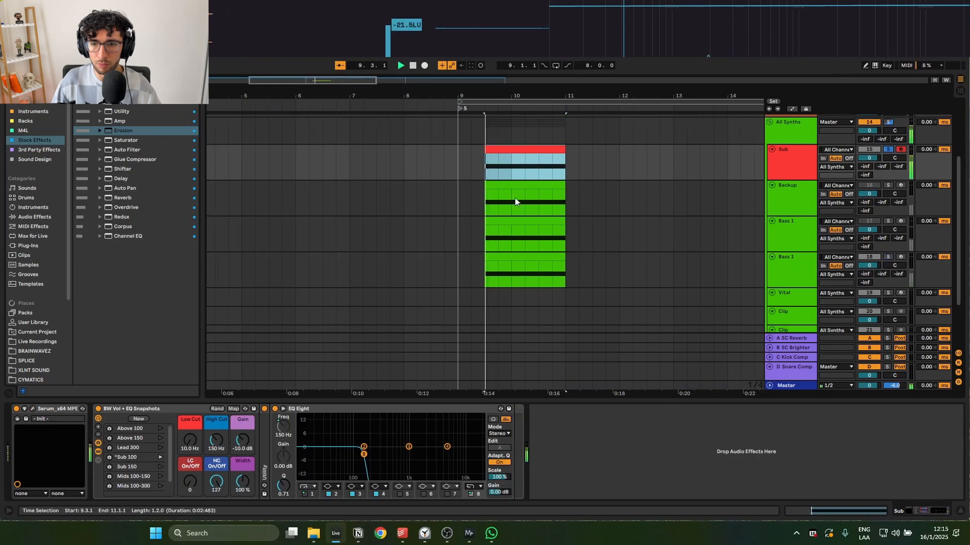
left_click(361, 450)
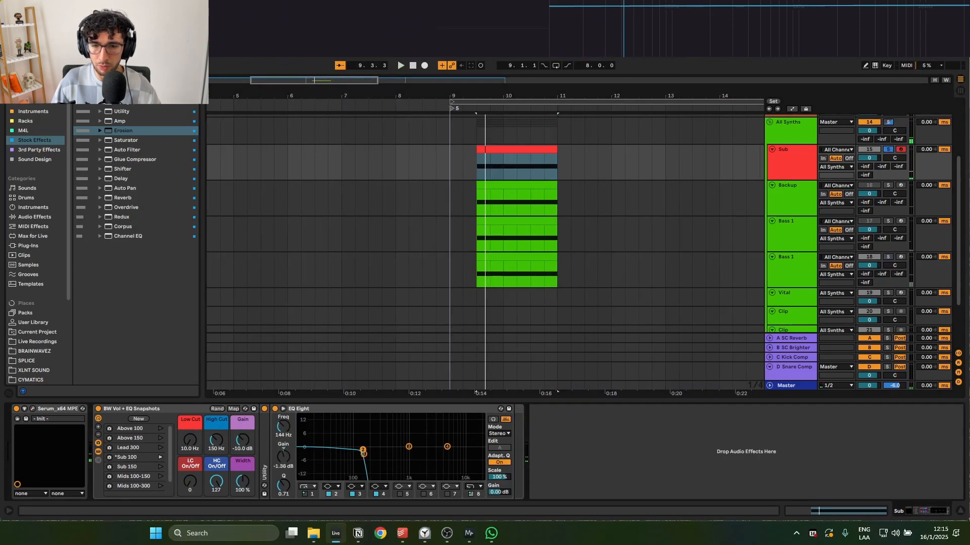
left_click_drag(359, 441, 327, 424)
key("space")
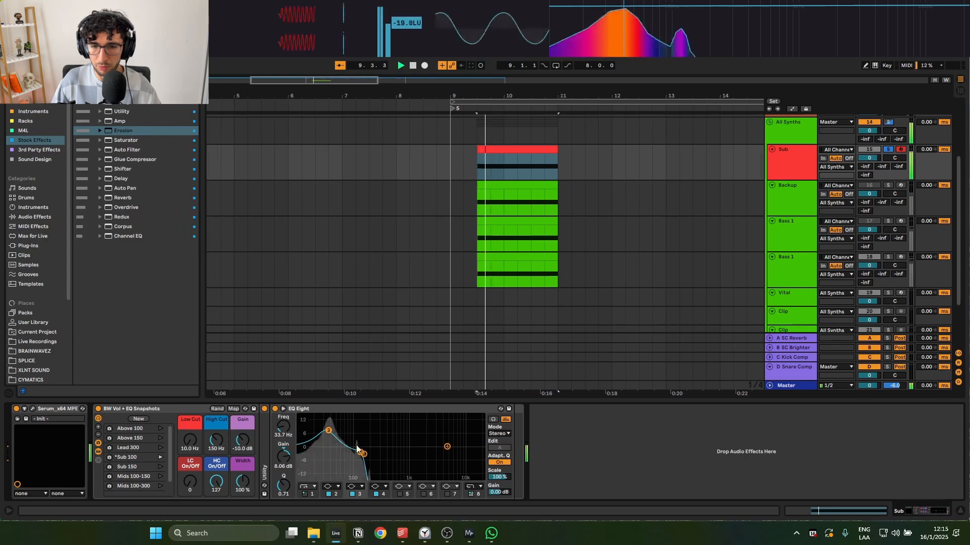
Open SPAN on the Master track to inspect the spectrum of the drop.
scroll(608, 223, "up", 2)
left_click(795, 181)
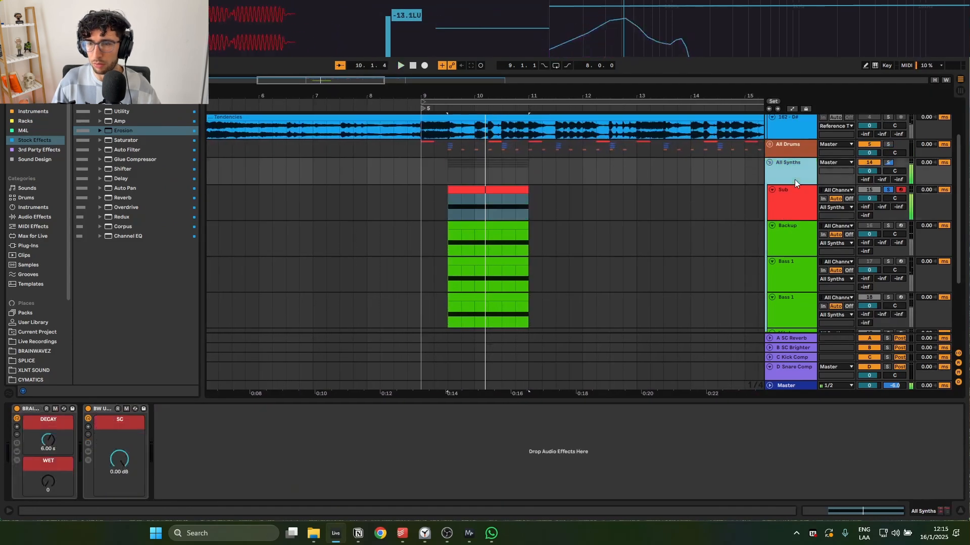
left_click(801, 384)
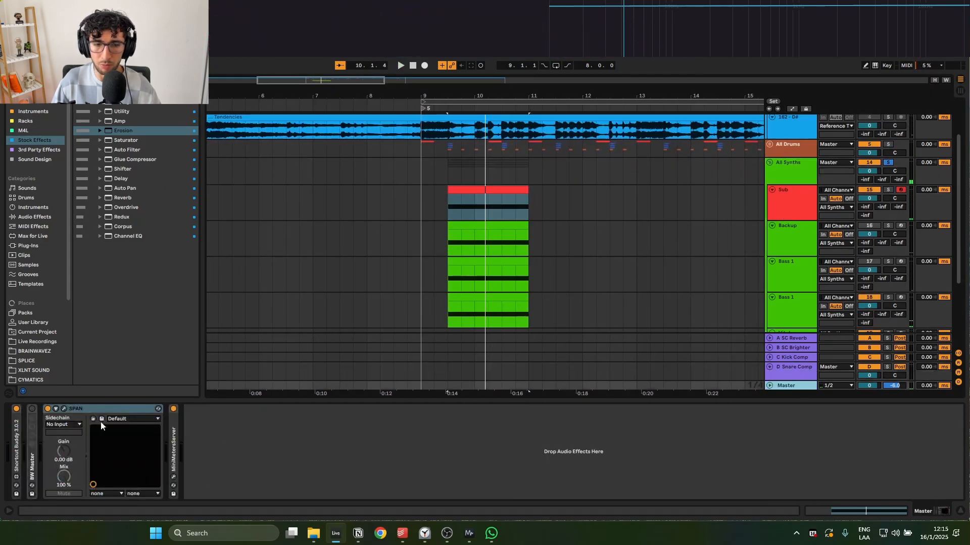
left_click(65, 409)
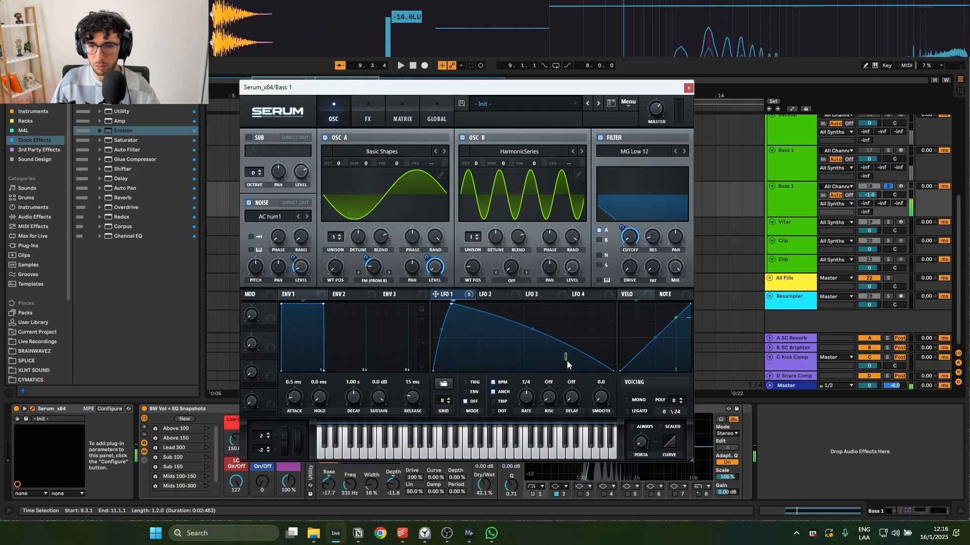
Reshape LFO 1 in the second Bass 1's Serum during playback, ending its fall earlier and shifting the peak slightly later with a softer rise.
left_click_drag(565, 357, 564, 370)
key("space")
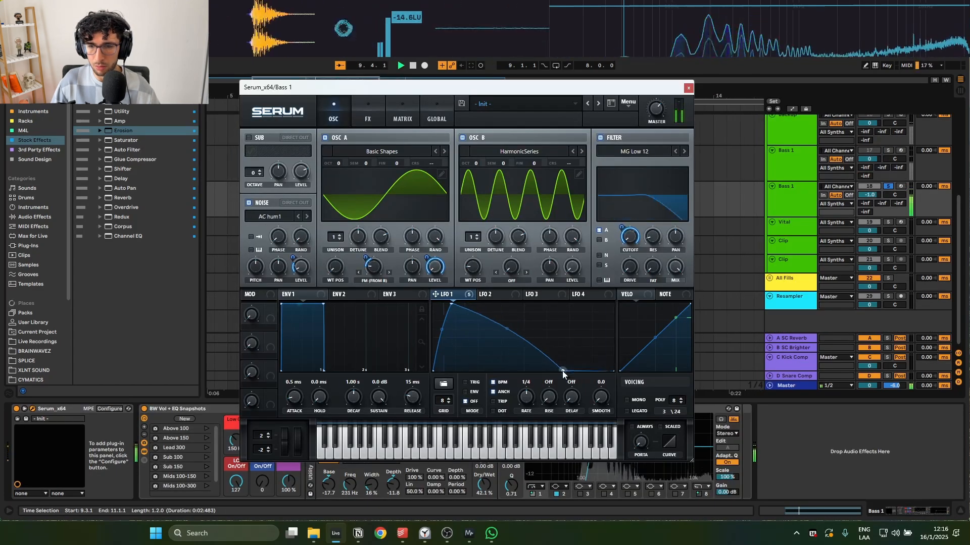
left_click_drag(451, 303, 460, 305)
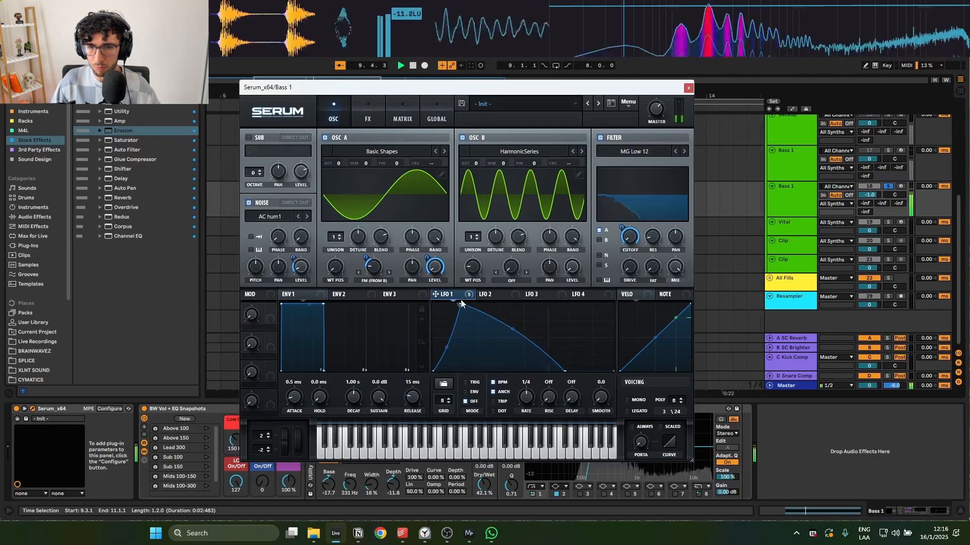
left_click_drag(448, 344, 447, 349)
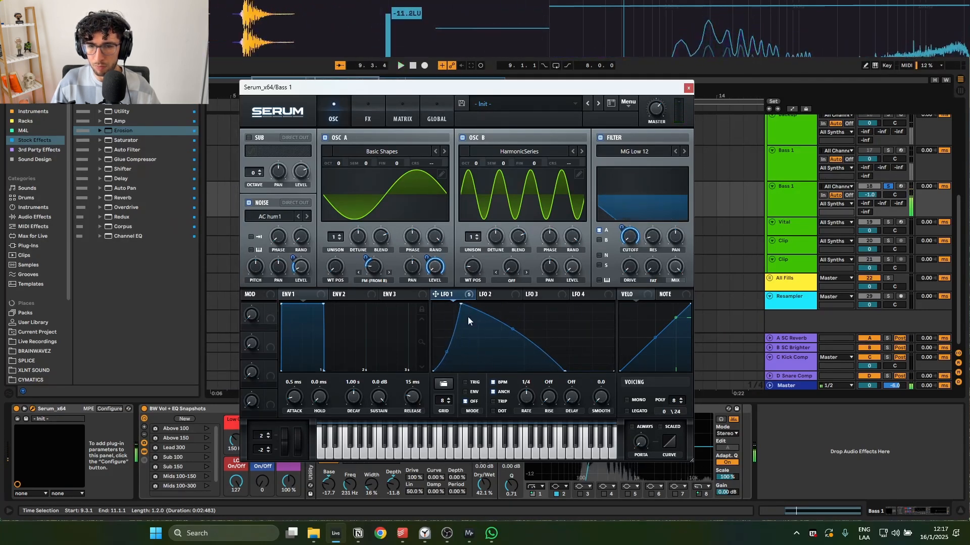
key("space")
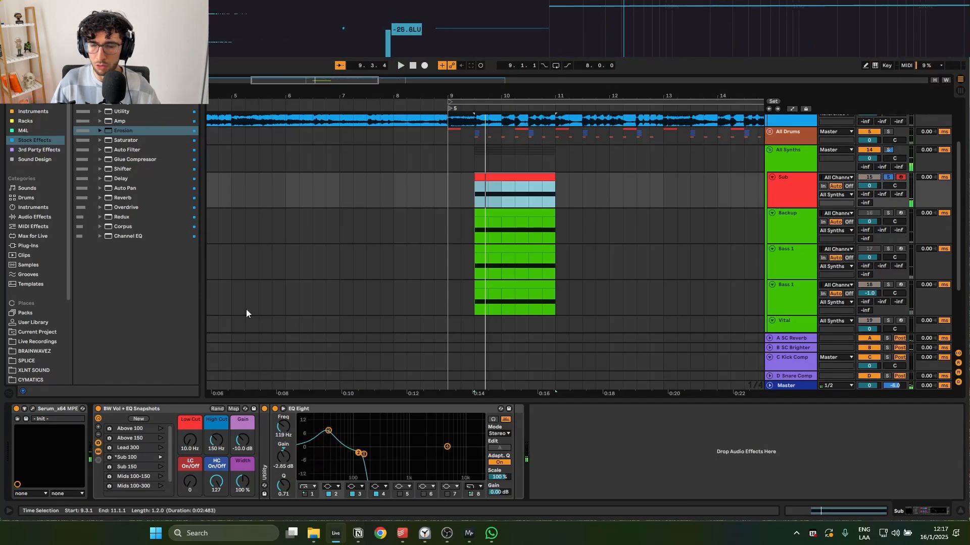
Reshape LFO 1 in the Sub's Serum to match the bass, with an earlier end point and slightly later peak, and close Serum.
left_click(32, 409)
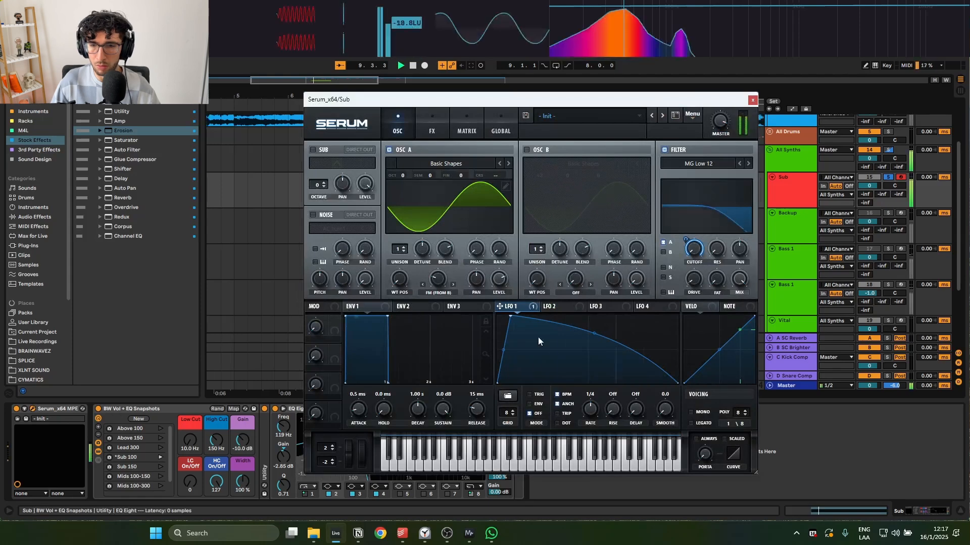
left_click(752, 100)
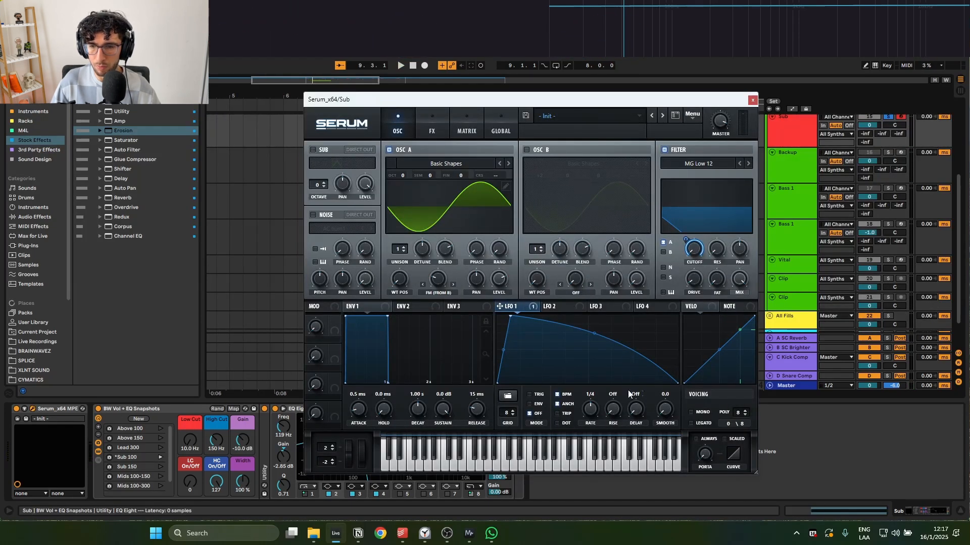
key("space")
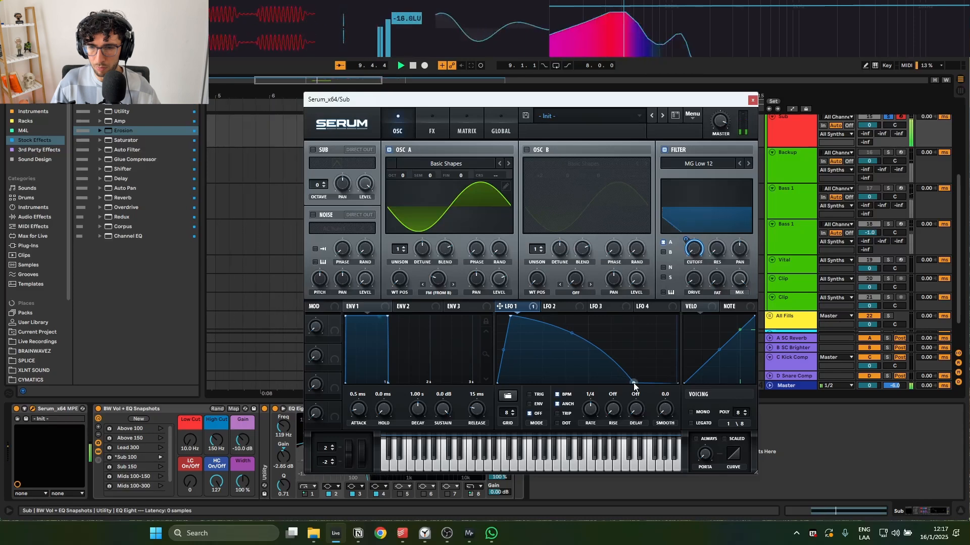
left_click_drag(507, 315, 516, 315)
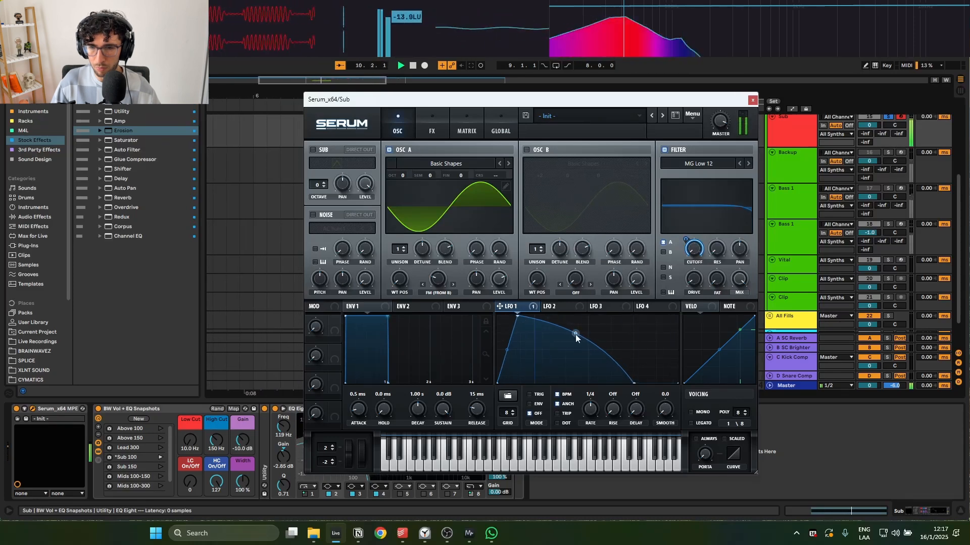
left_click(753, 100)
Unsolo the All Synths group and play the drop from bar 9 with drums, sub and bass together.
scroll(778, 170, "up", 3)
left_click(781, 176)
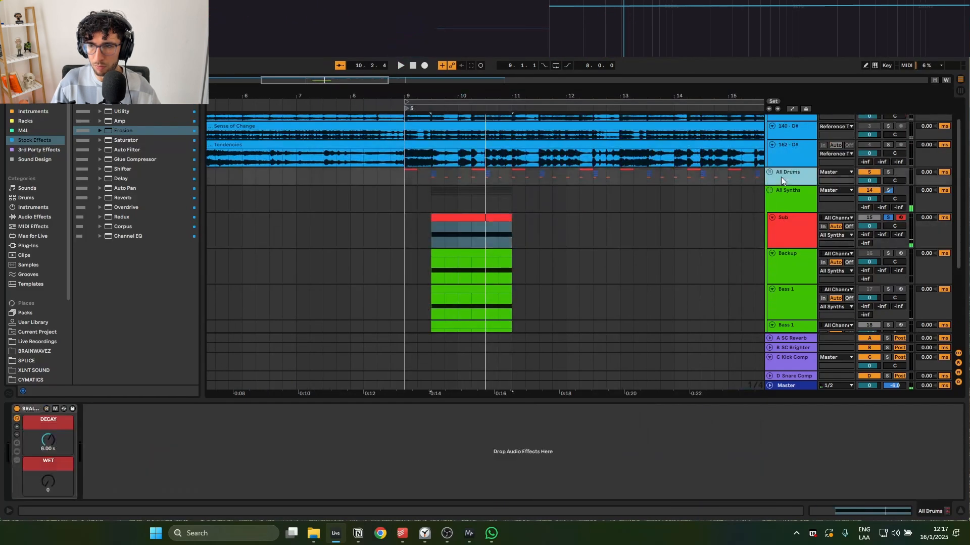
left_click(786, 190)
key("s")
key("space")
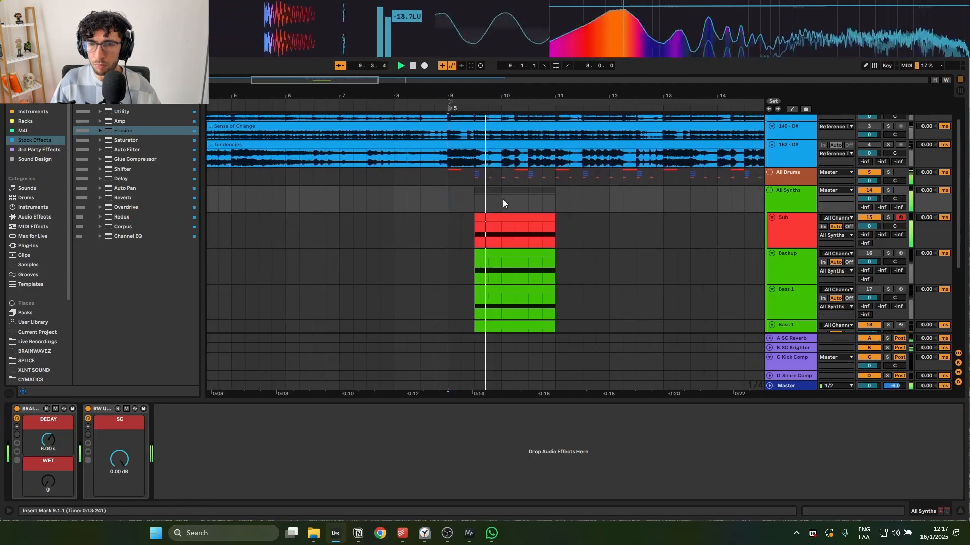
scroll(502, 200, "up", 1)
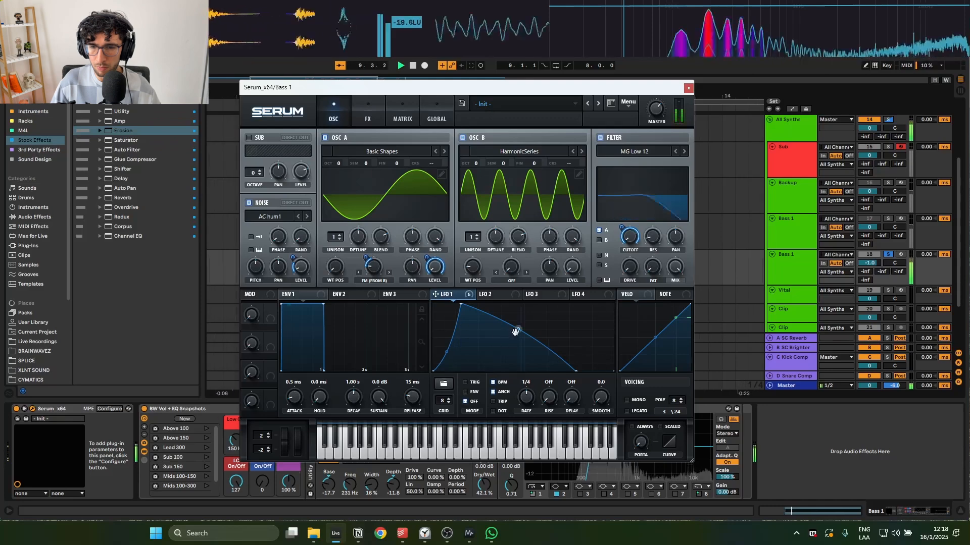
Bow the falling curve of LFO 1 further upward in the second Bass 1's Serum, then close Serum and stop playback.
mouse_move(518, 329)
left_mouse_down()
mouse_move(519, 338)
mouse_move(518, 318)
left_mouse_up()
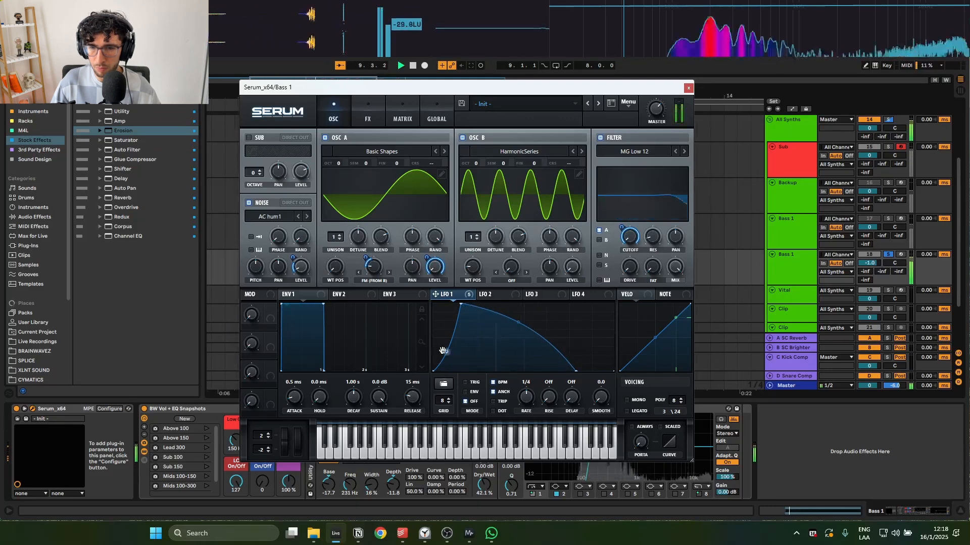
left_click(688, 88)
key("space")
Solo the Sub, move the end point of its Serum LFO 1 slightly later, and check it with the full mix.
left_click(475, 146)
key("s")
key("space")
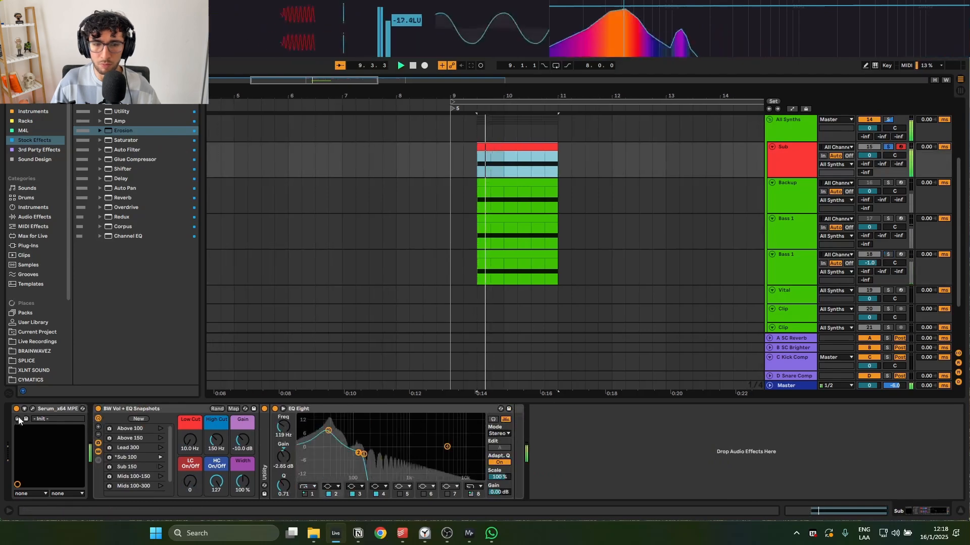
key("space")
left_click(32, 409)
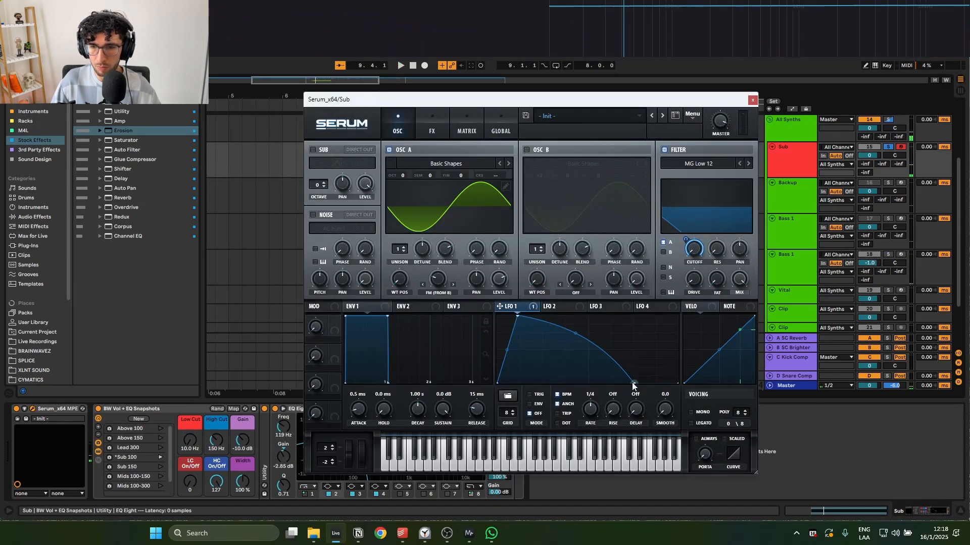
left_click_drag(633, 387, 650, 383)
key("space")
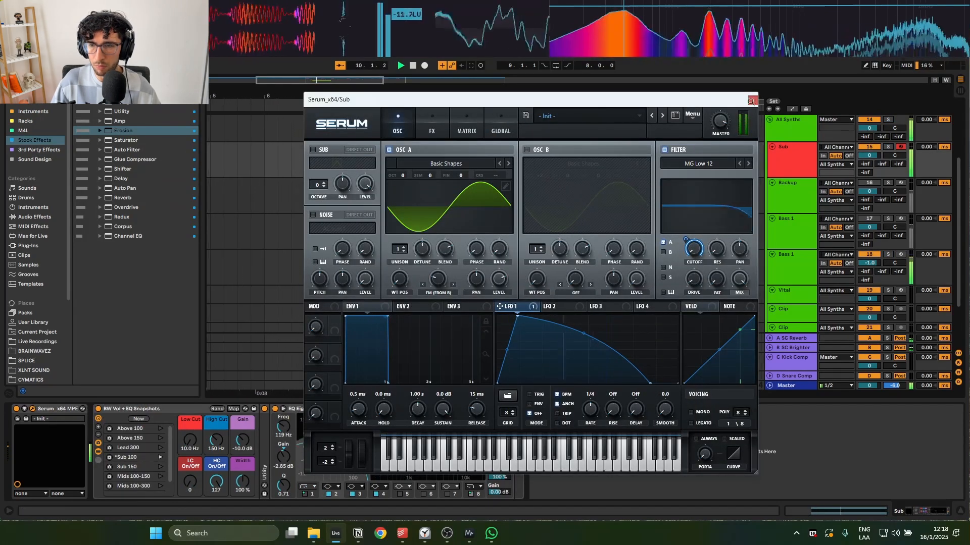
left_click(751, 101)
scroll(455, 224, "up", 5)
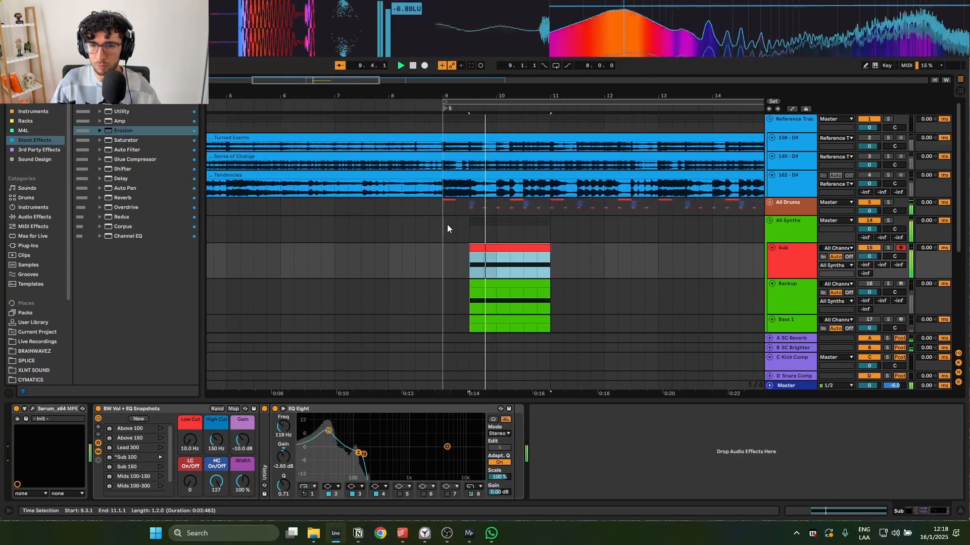
Modulate the reverb mix with LFO 1 by a small amount in the second Bass 1's Serum effects.
scroll(449, 232, "down", 3)
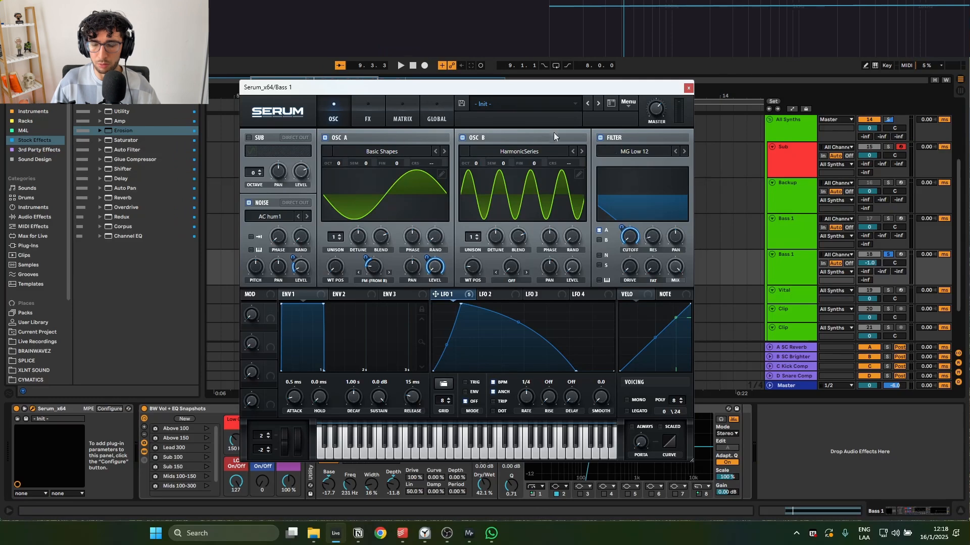
left_click(378, 115)
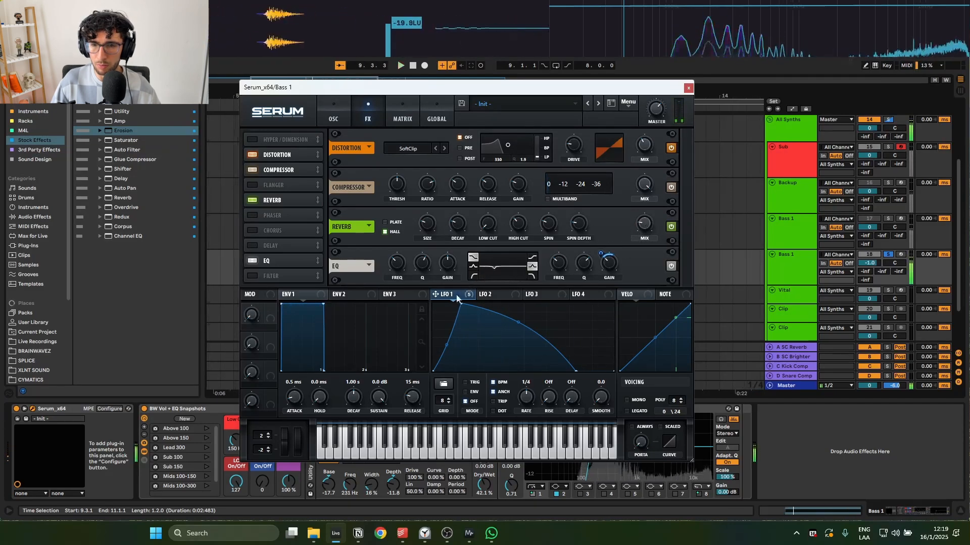
left_click_drag(641, 222, 637, 221)
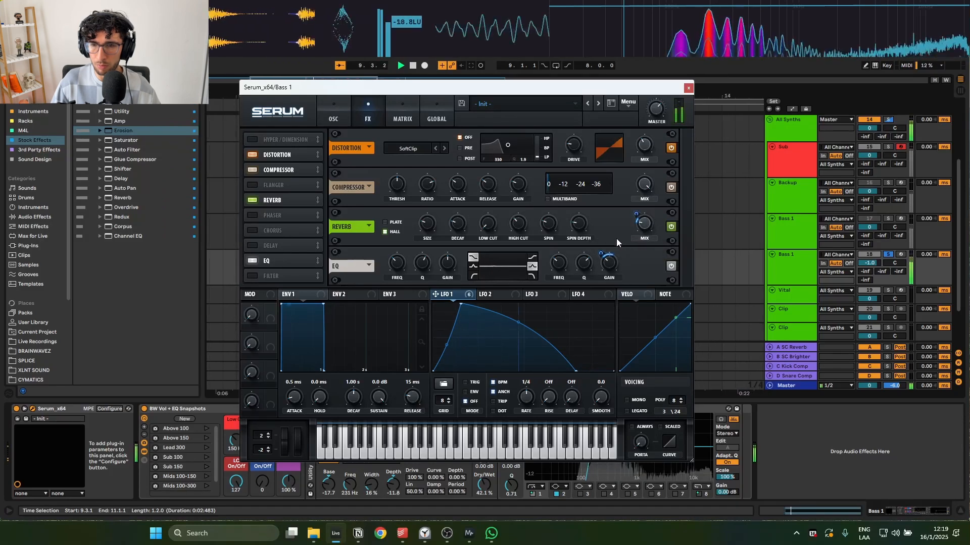
Try LFO 1 modulation on the distortion's drive and mix and the compressor's gain, clearing each assignment.
right_click(571, 142)
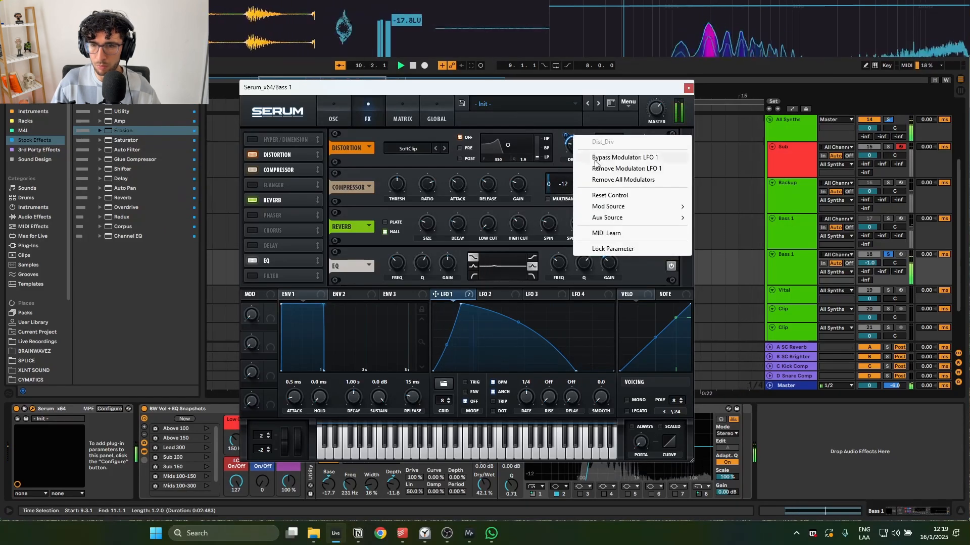
left_click(606, 156)
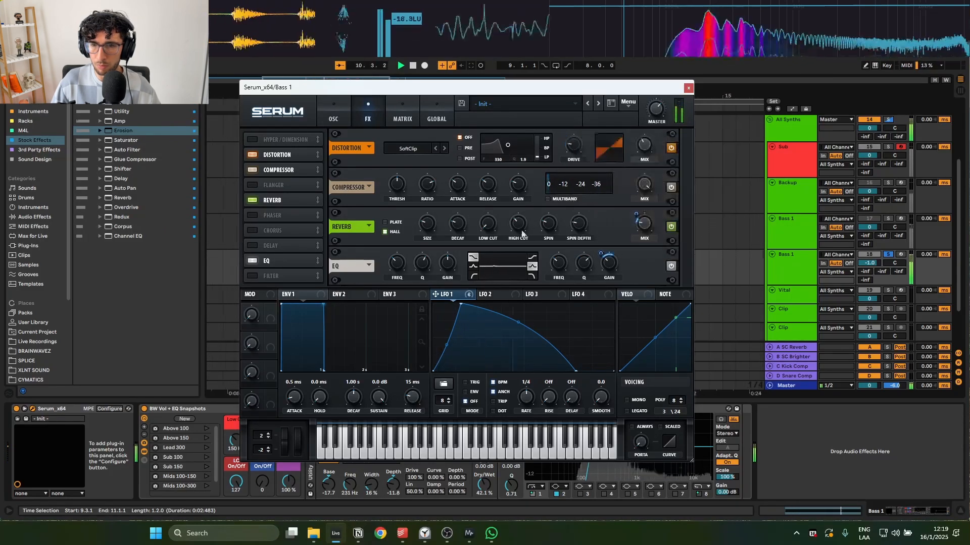
right_click(637, 138)
left_click(661, 152)
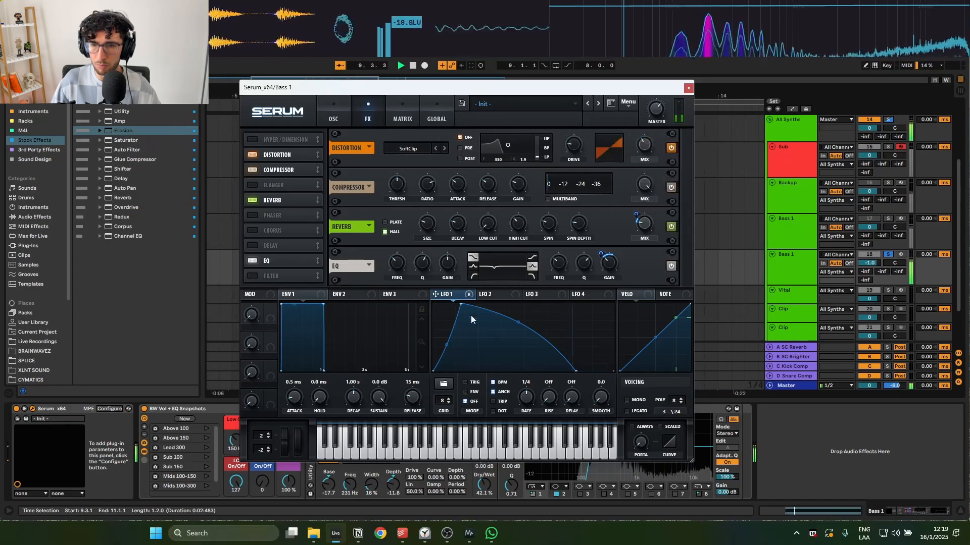
right_click(521, 183)
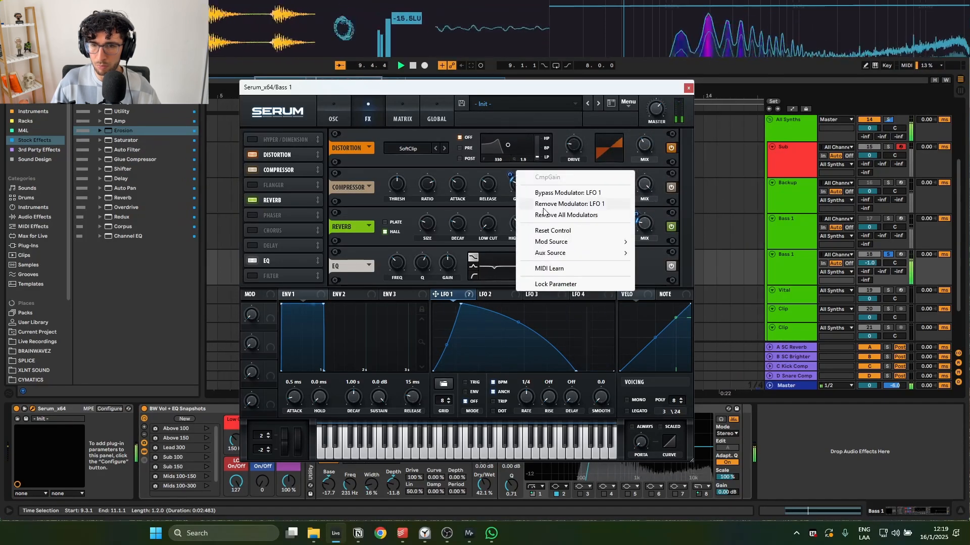
left_click(545, 215)
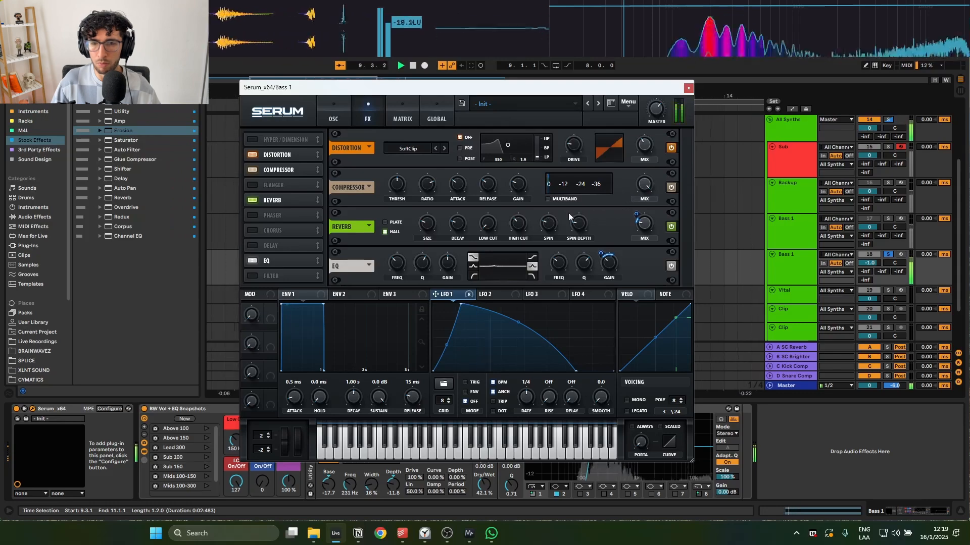
Unsolo the bass and listen to the drop with all drums and synths.
key("s")
scroll(491, 213, "up", 1)
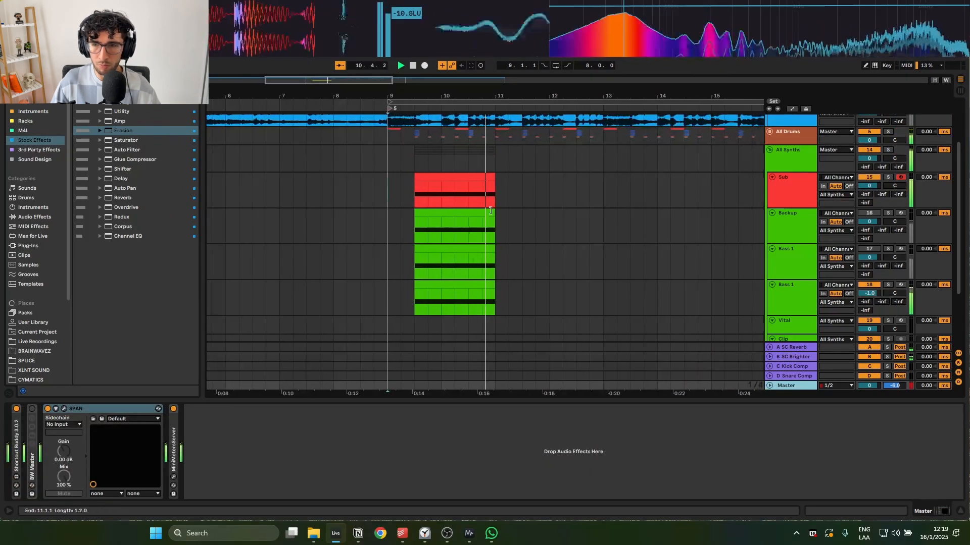
key("space")
Enable the BW Master rack on the Master track and expand it to show its mastering devices.
scroll(491, 211, "up", 2)
scroll(491, 211, "down", 1)
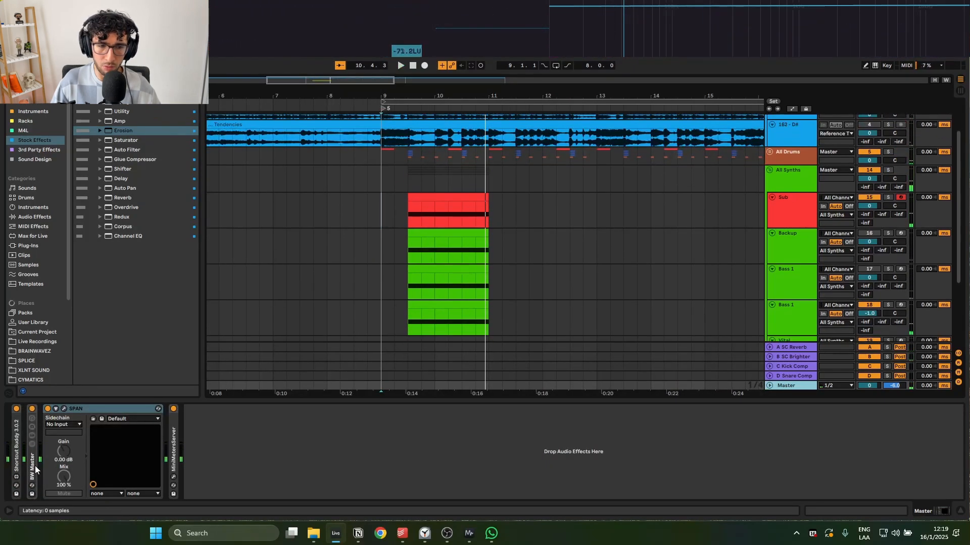
left_click(32, 435)
double_click(32, 467)
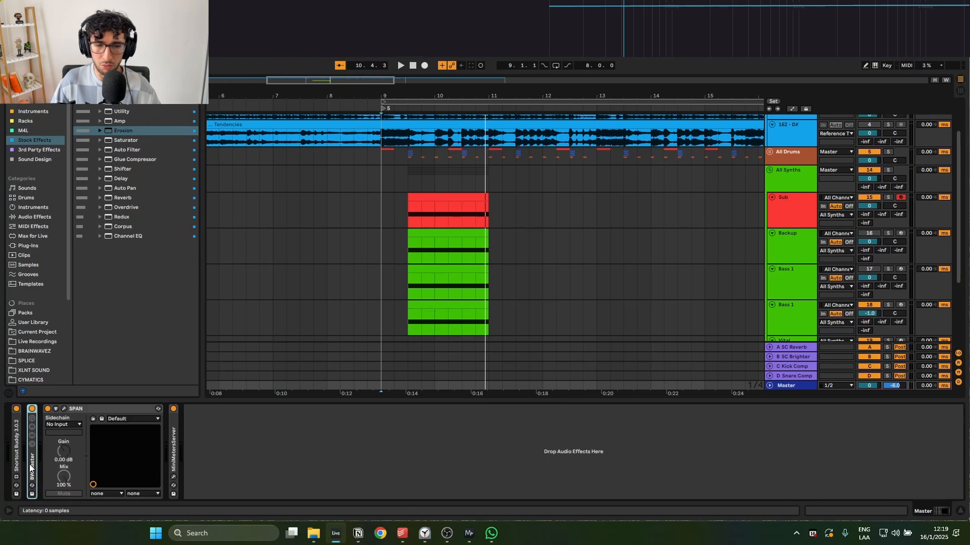
double_click(30, 468)
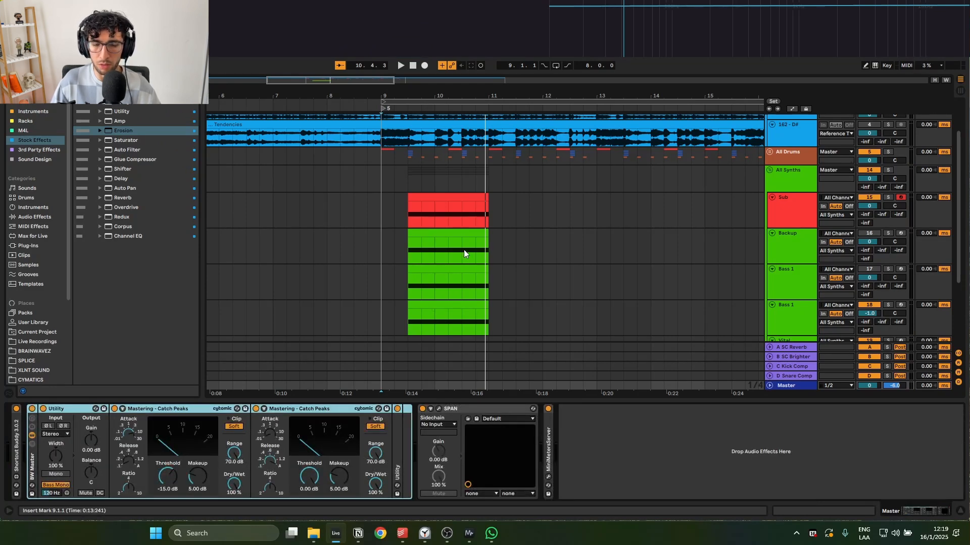
Play the full drop from bar 9 through the BW Master rack.
left_click(378, 179)
key("space")
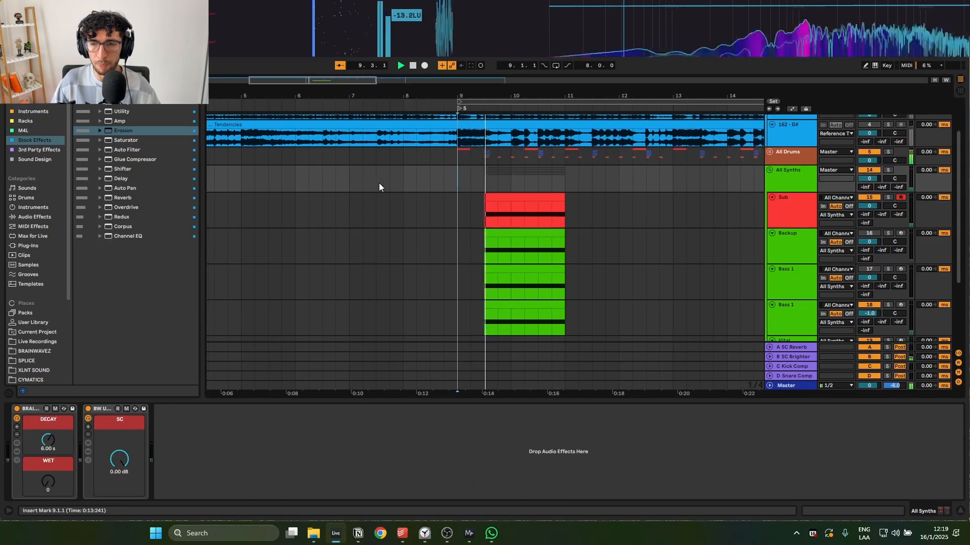
key("space")
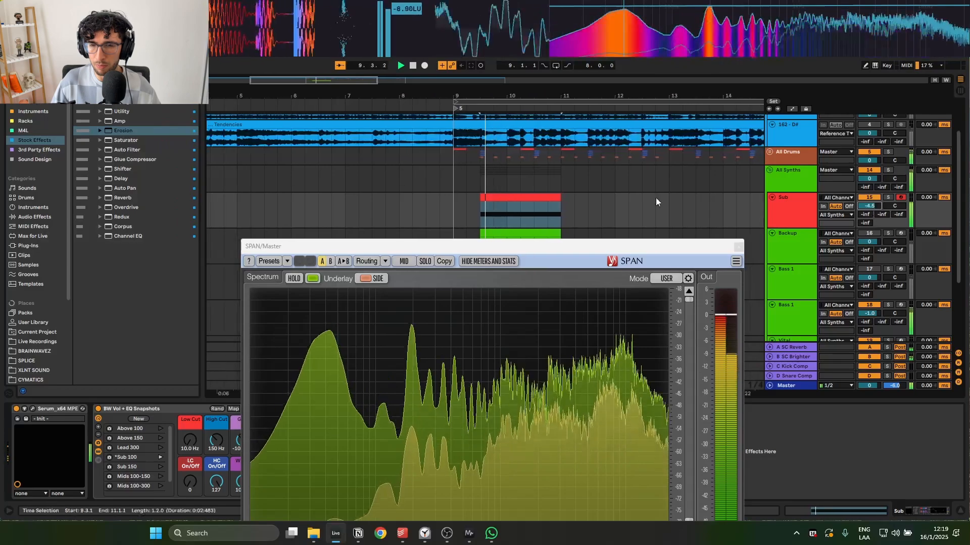
Solo the second Bass 1 and arrange its Serum effects page alongside the SPAN analyser.
scroll(558, 197, "down", 4)
left_click(526, 194)
key("s")
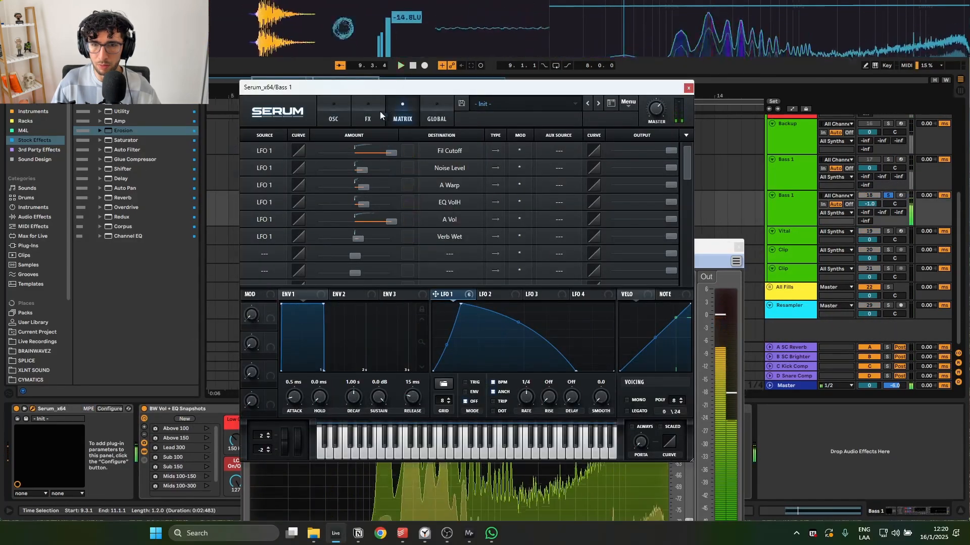
left_click(368, 117)
left_click_drag(556, 87, 361, 92)
left_click(581, 249)
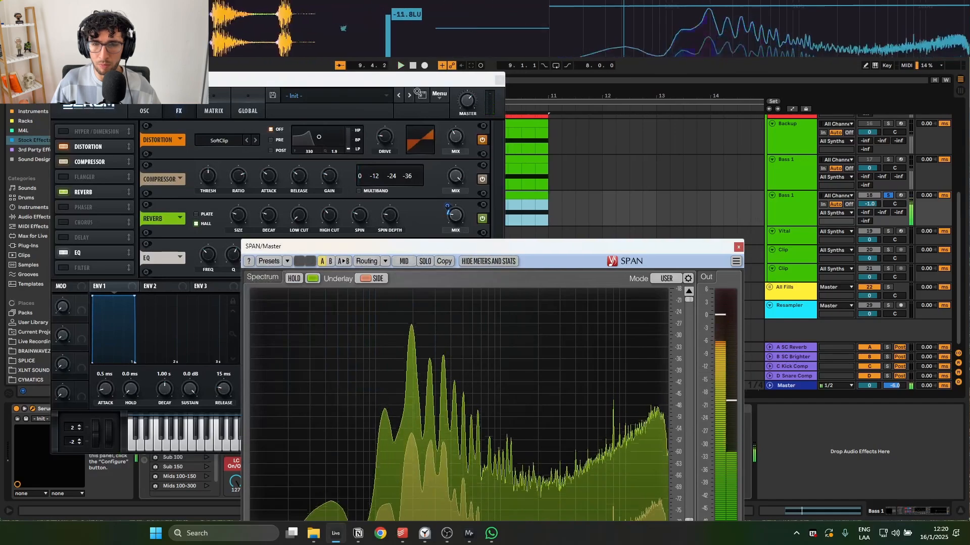
Inspect the soloed Bass 1 spectrum in SPAN, and unsolo the track to compare it with the full mix.
left_click(454, 241)
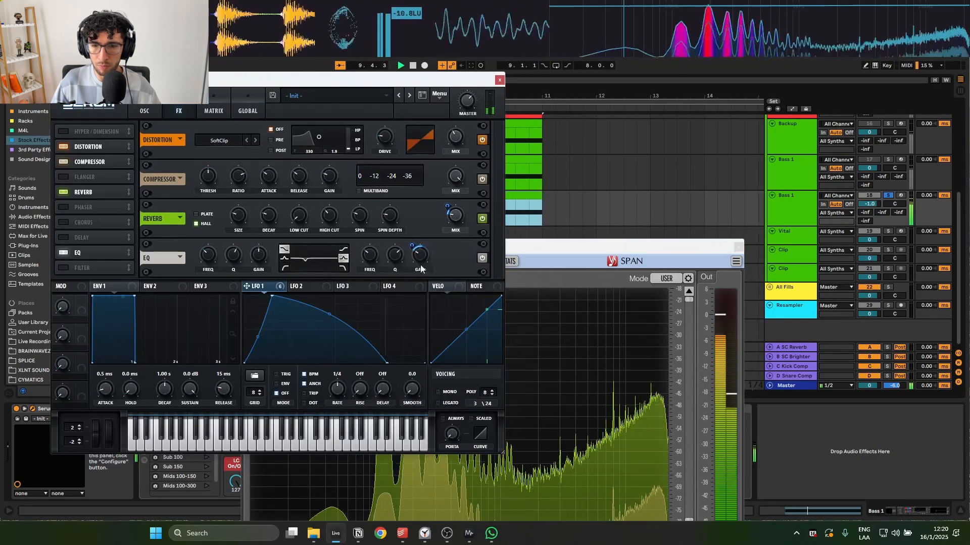
left_click_drag(545, 247, 599, 206)
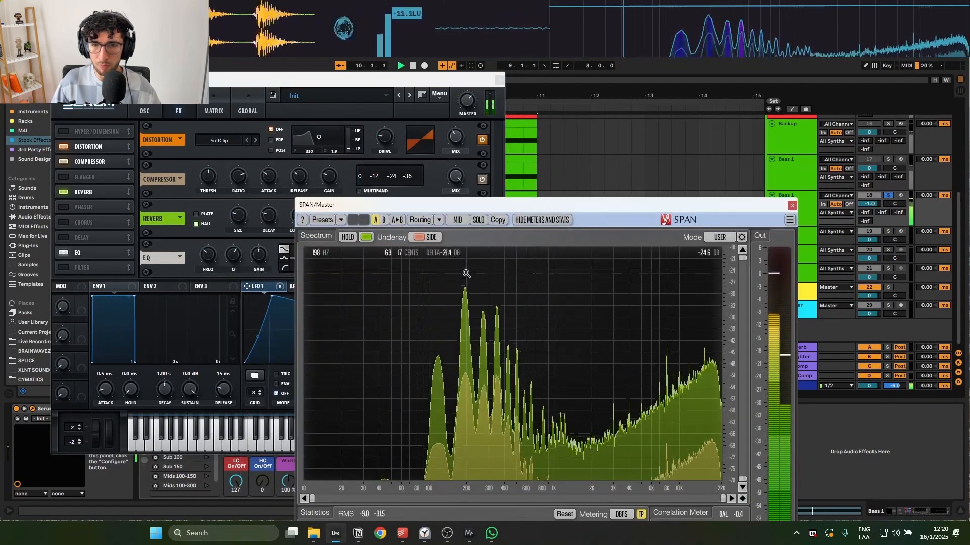
key("s")
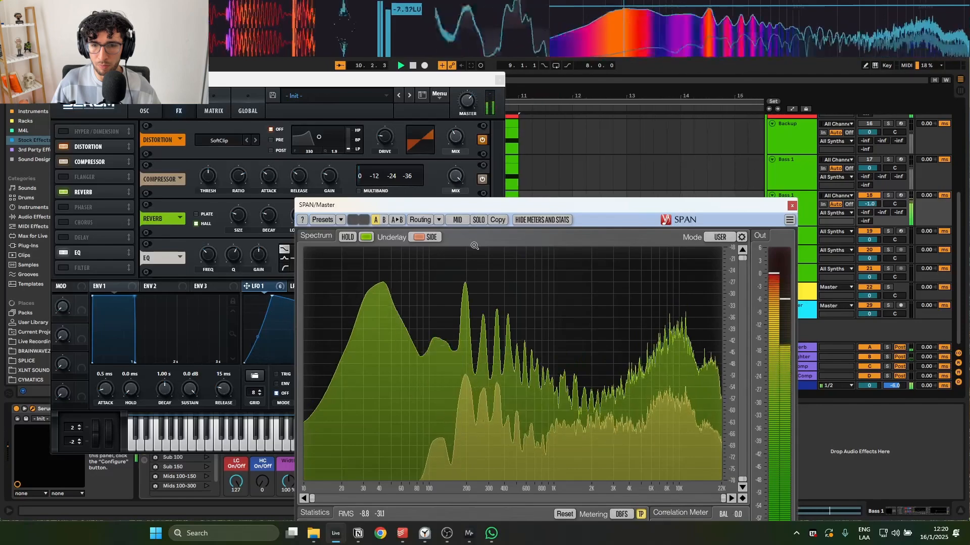
scroll(774, 172, "up", 1)
Set the Q of the 150 Hz low cut in Bass 1's EQ Eight to 0.56.
left_click(793, 137)
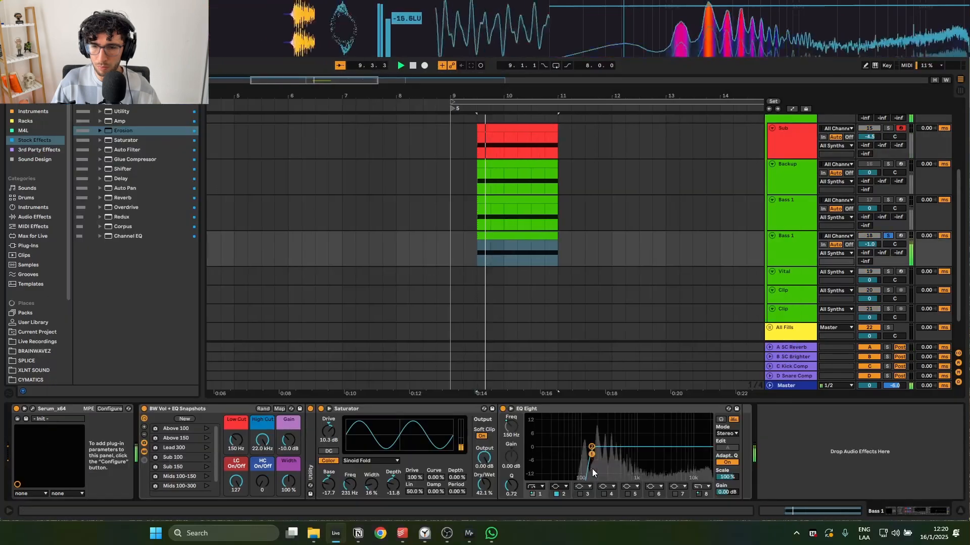
left_click_drag(591, 468, 591, 457)
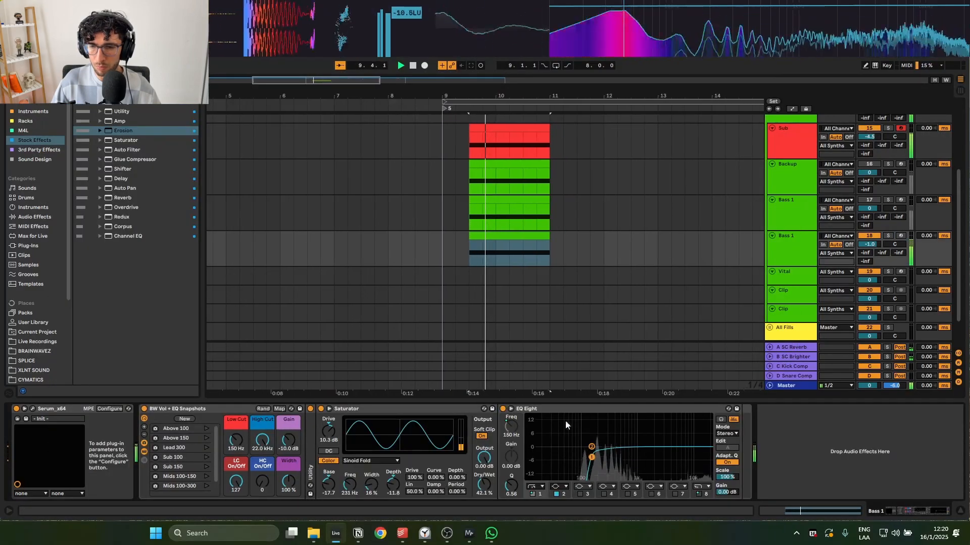
scroll(547, 298, "up", 1)
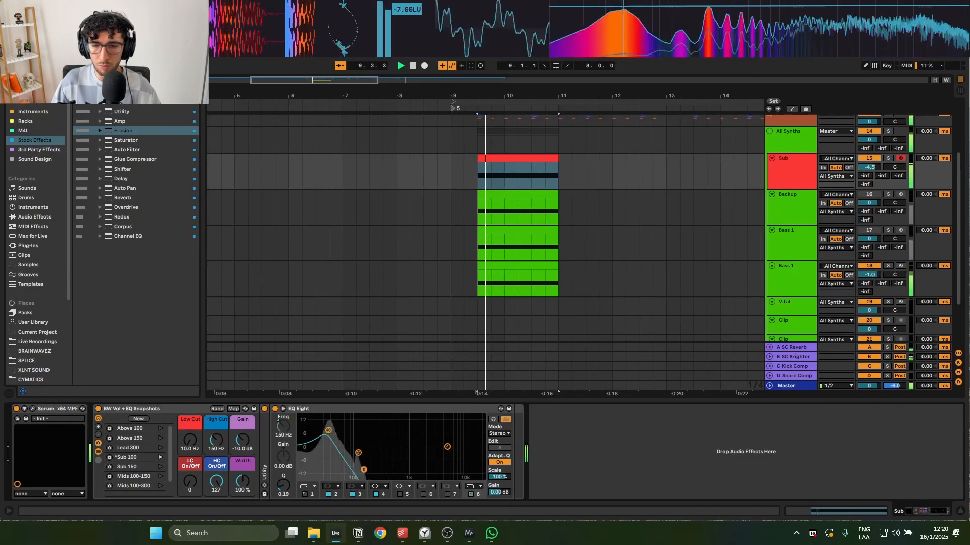
Toggle bands 2 and 3 of the Sub's EQ Eight for comparison and set the 33.7 Hz band's gain to 1.90 dB.
left_click(328, 493)
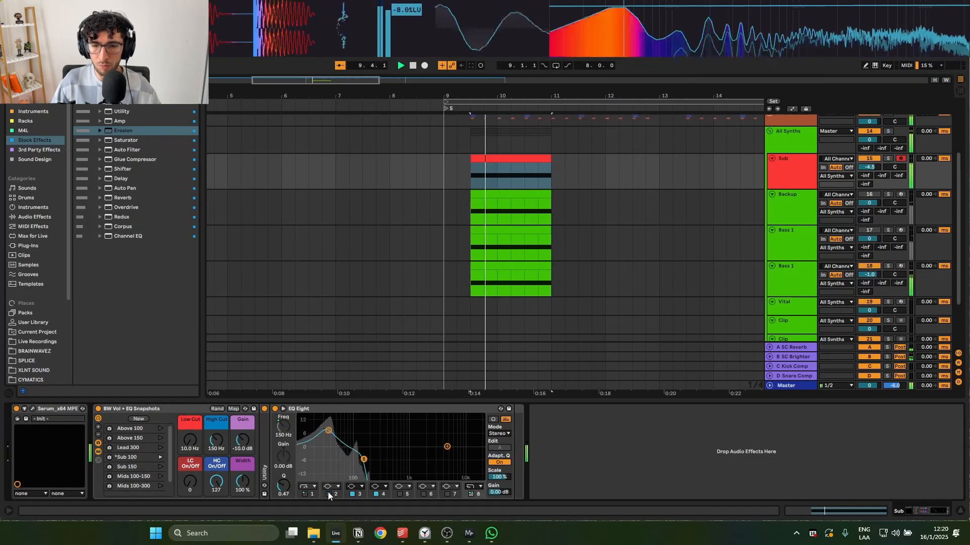
left_click(351, 495)
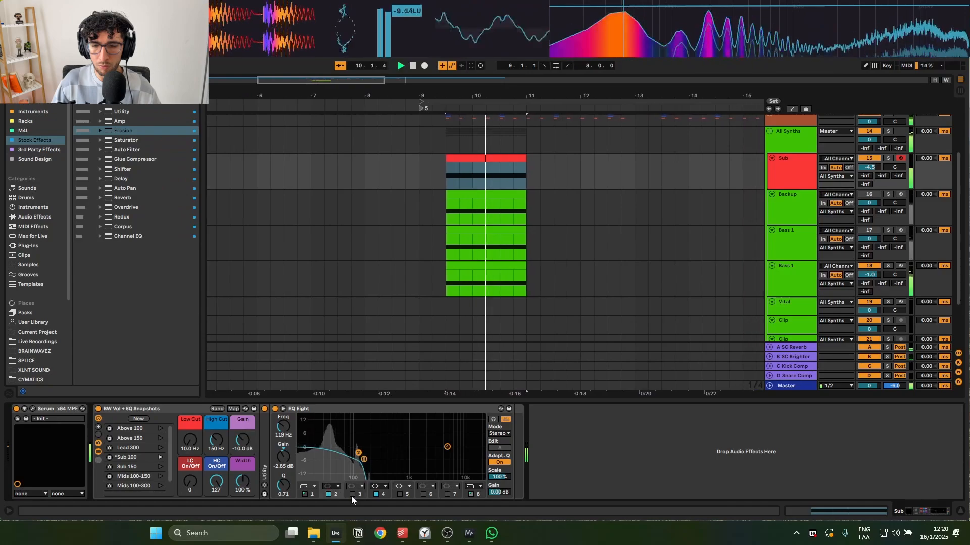
left_click_drag(284, 456, 301, 457)
left_click(352, 494)
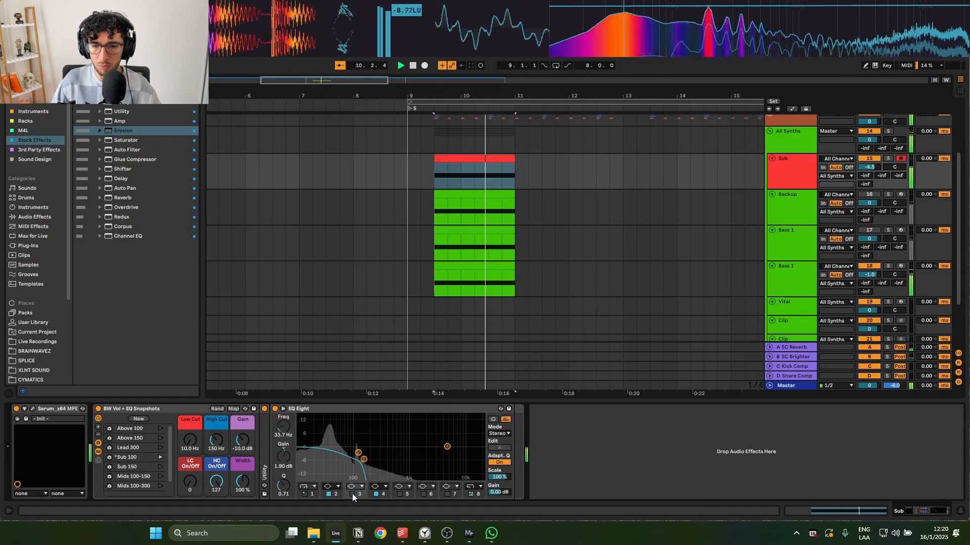
Play the drop with the adjusted sub and bass equalisation.
scroll(510, 299, "up", 3)
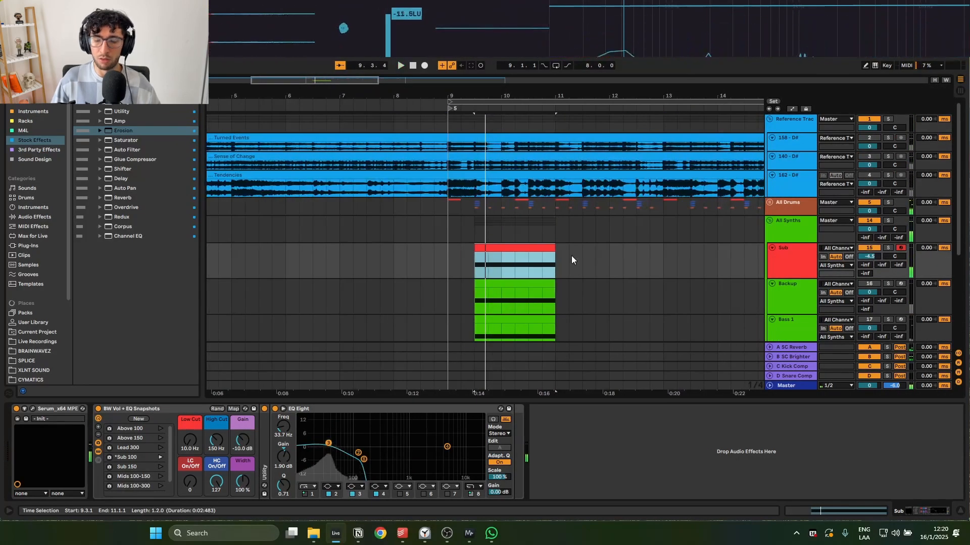
key("space")
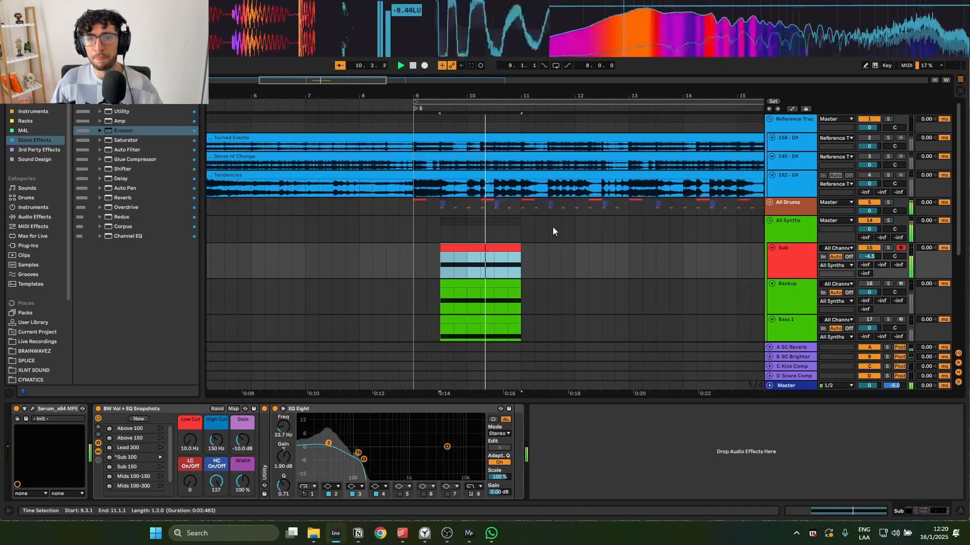
key("space")
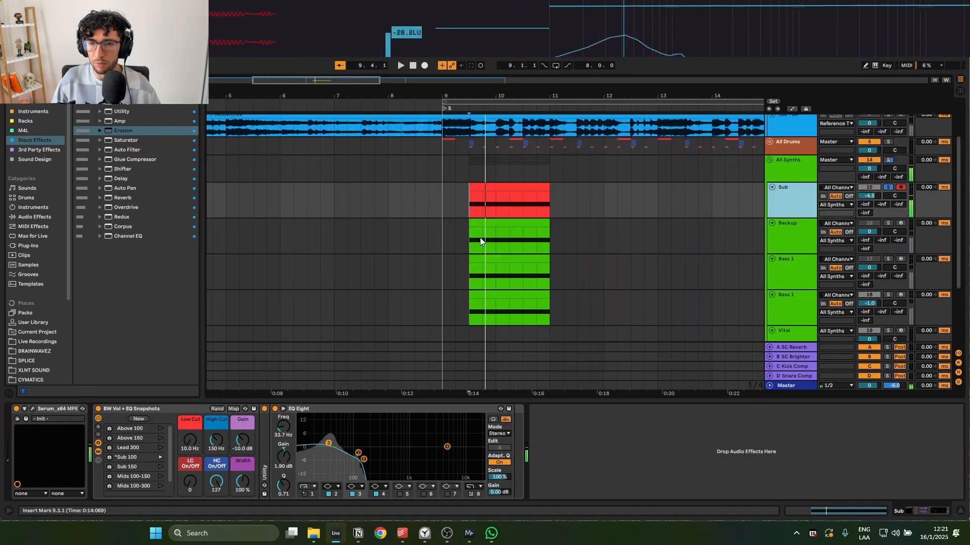
Audition the Backup and second Bass 1 tracks individually in solo.
left_click(485, 224)
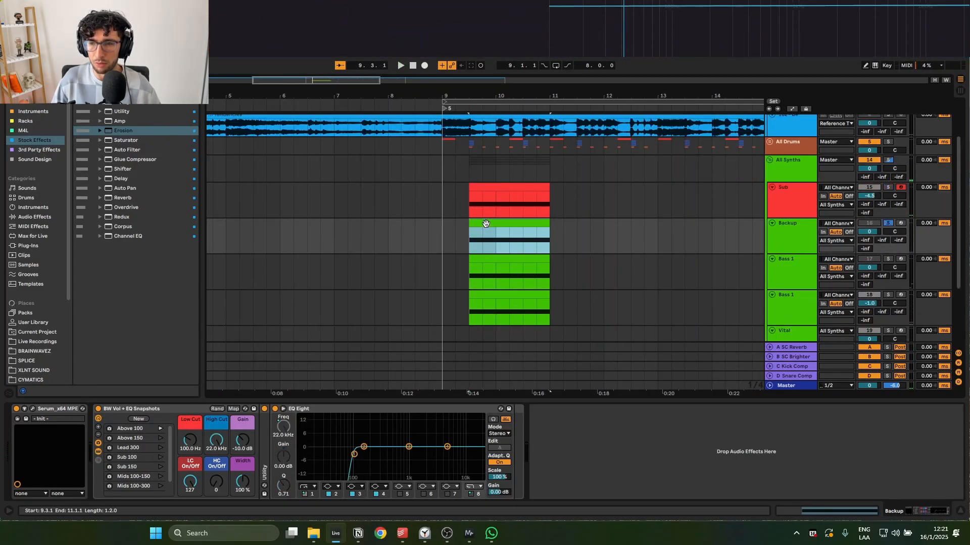
left_click(787, 247)
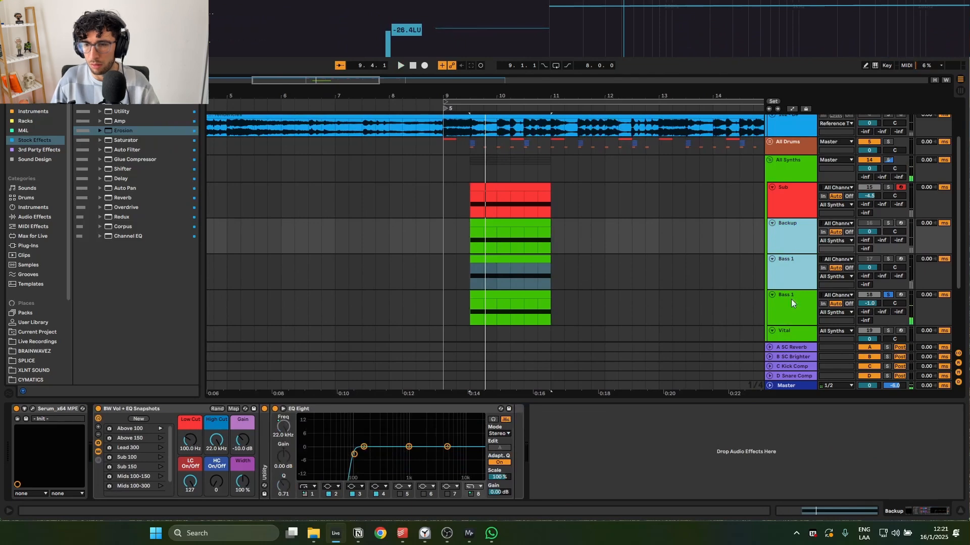
left_click(797, 312)
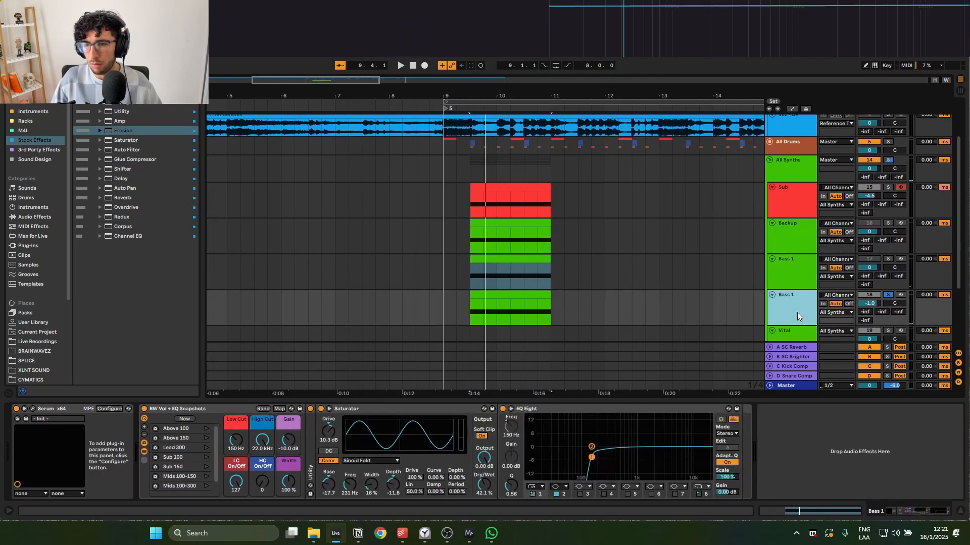
Delete the Backup track and the first Bass 1 track.
left_click(796, 272)
left_click(789, 238)
left_click(797, 277, "shift")
left_click(797, 275)
left_click(797, 237, "shift")
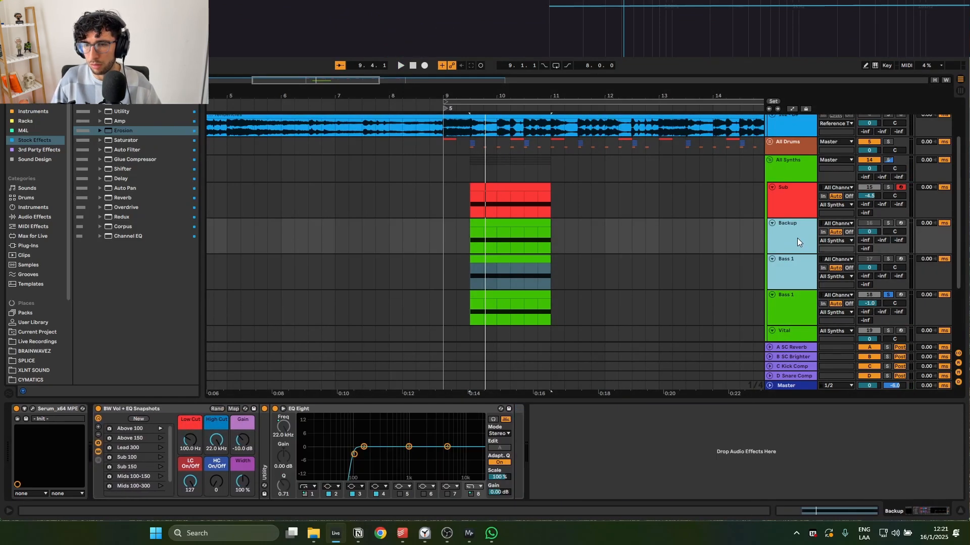
key("Delete")
Expose Serum's LFO 1 Rate as a configured device parameter on the remaining Bass 1 track.
left_click(510, 214)
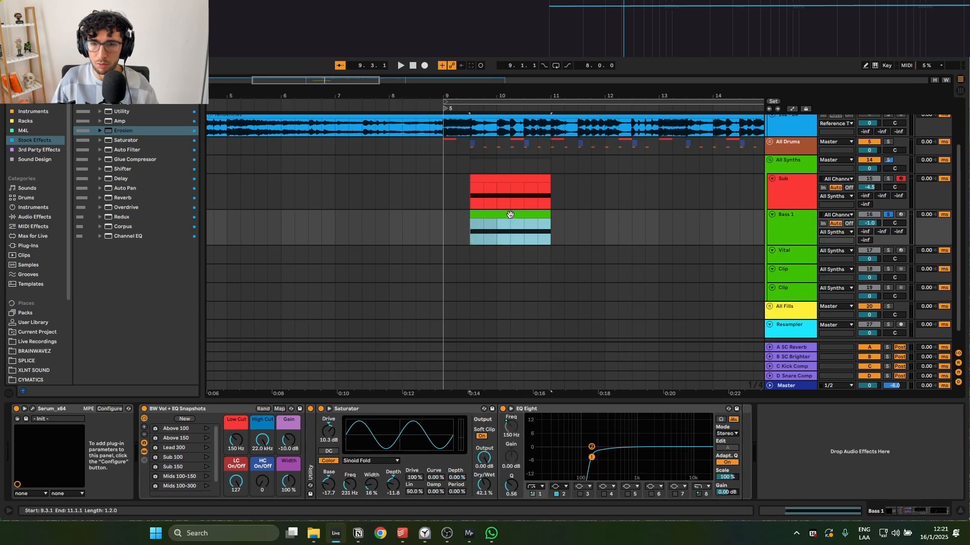
left_click(33, 409)
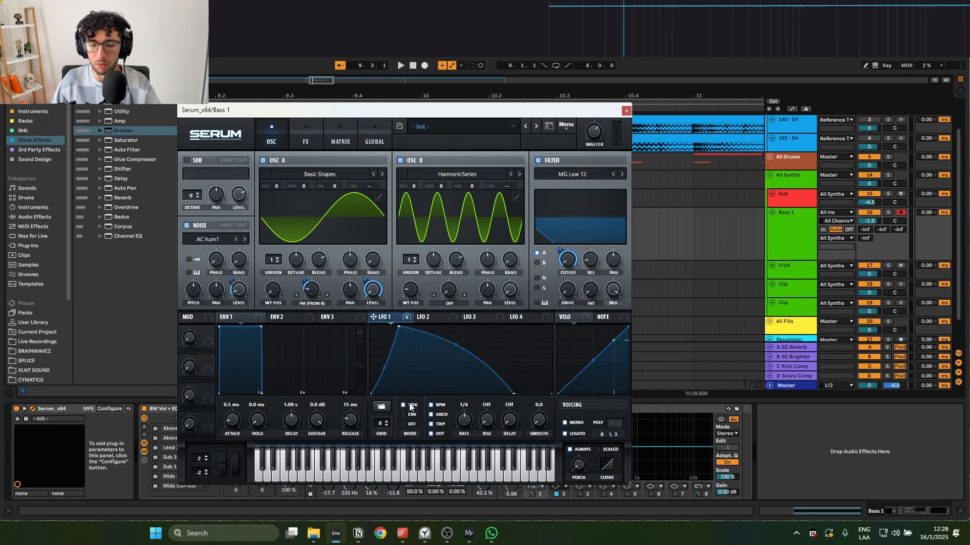
left_click(464, 424)
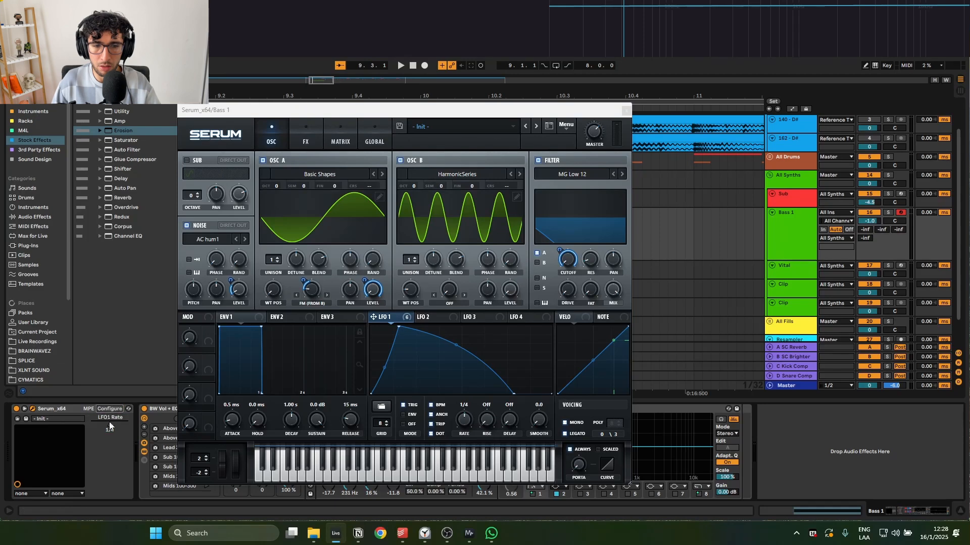
left_click(627, 110)
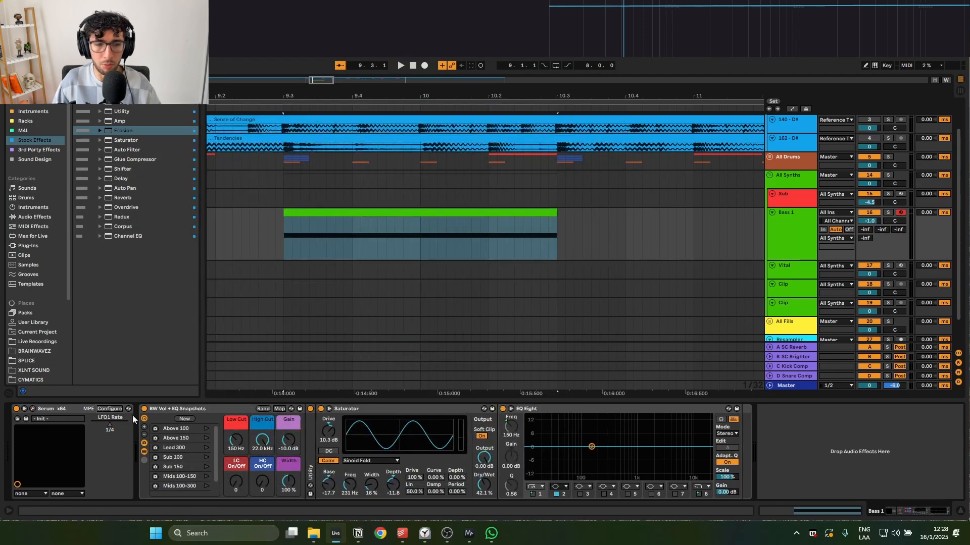
Show Bass 1's LFO1 Rate automation, raise it over the beat from 10.2 to 10.3, and play the clip.
key("s")
key("space")
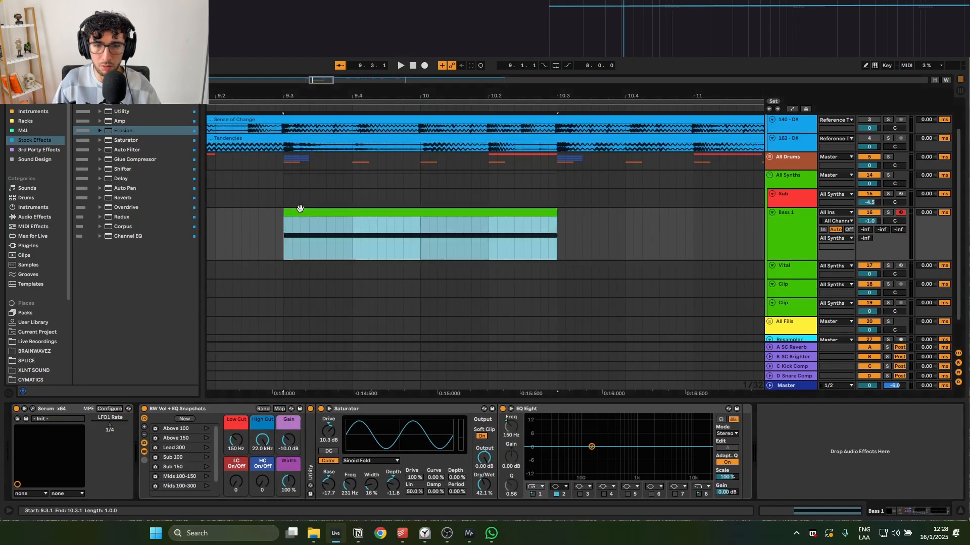
left_click(113, 410)
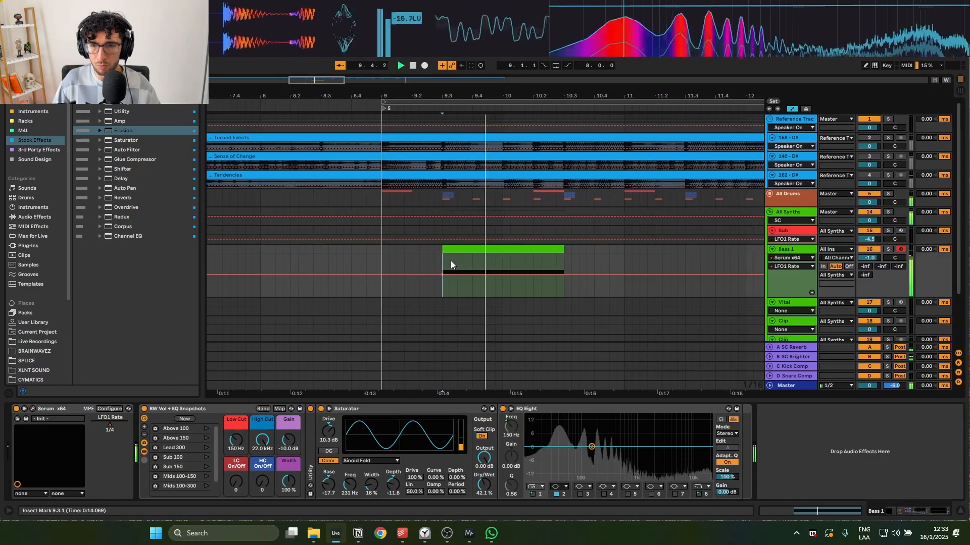
left_click_drag(492, 259, 523, 272)
left_click(404, 255)
key("space")
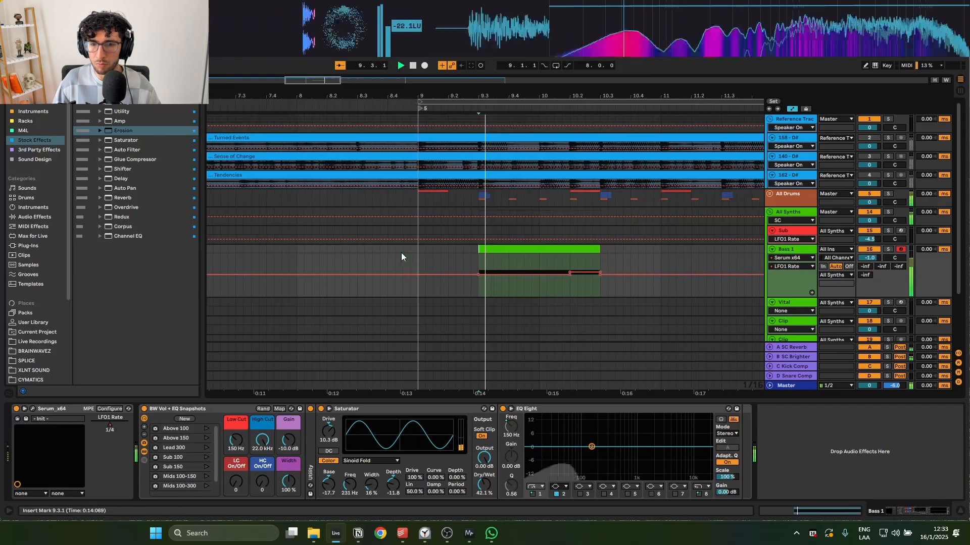
Duplicate the one-bar Bass 1 clip with its rate automation twice, extending the pattern to 12.3.
left_click(501, 245)
key("ctrl+d")
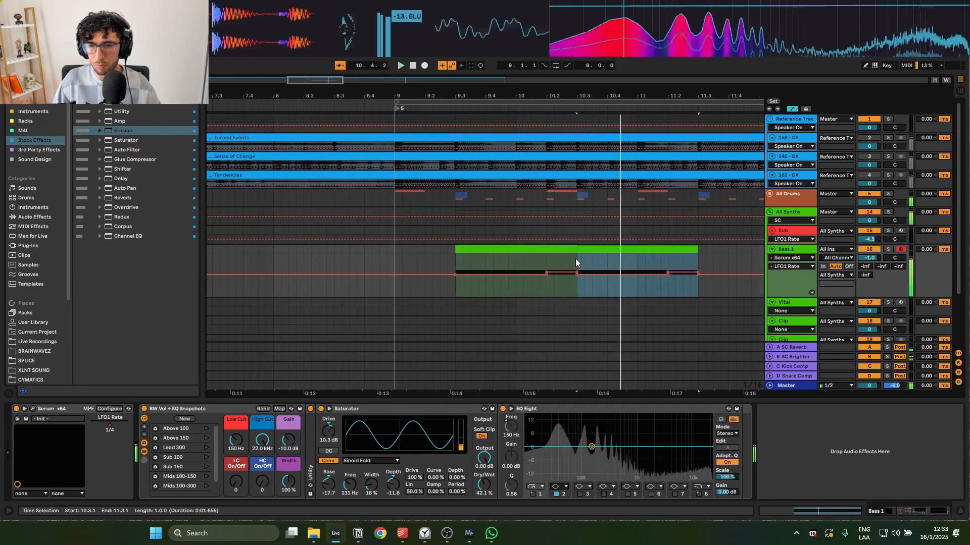
left_click(471, 298)
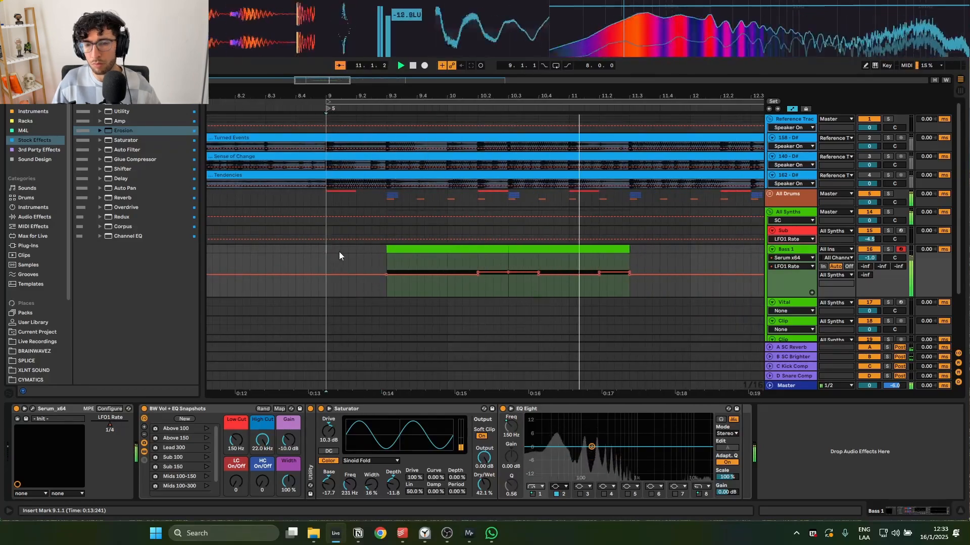
left_click(556, 249)
key("ctrl+d")
Adjust the LFO1 Rate automation in the copied Bass 1 clips, using 1/8 t from 11.2 to 11.3, and audition the pattern.
left_click(489, 285)
left_click_drag(487, 283, 541, 278)
key("space")
key("space")
left_click_drag(454, 258, 470, 275)
left_click(272, 262)
key("space")
scroll(466, 212, "down", 4)
key("space")
key("space")
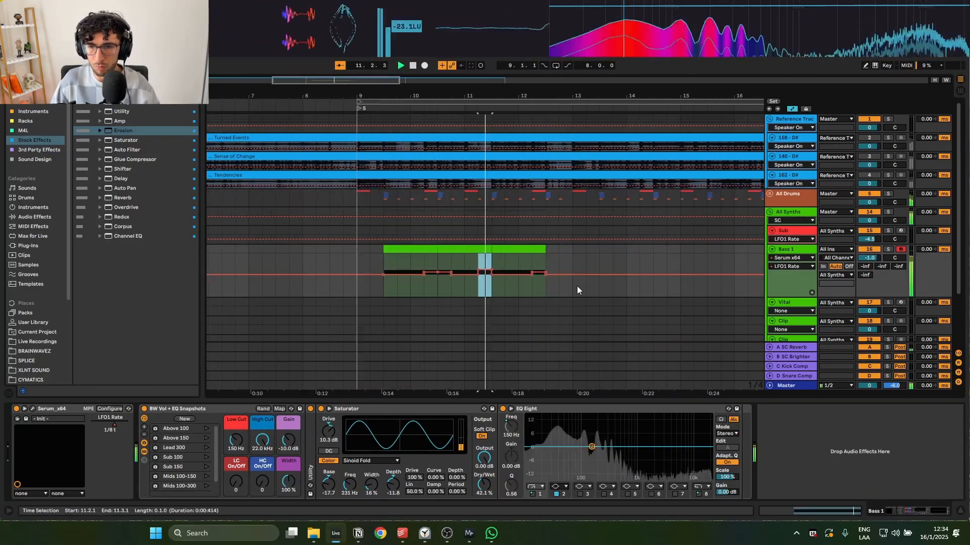
Play the extended Bass 1 pattern with the drums from bar 9.
left_click_drag(295, 182, 286, 179)
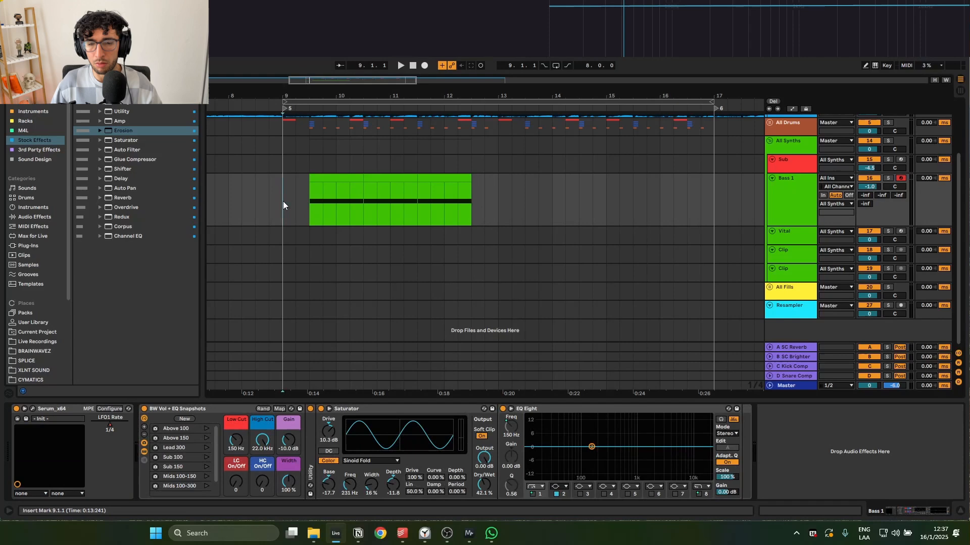
scroll(283, 204, "up", 2)
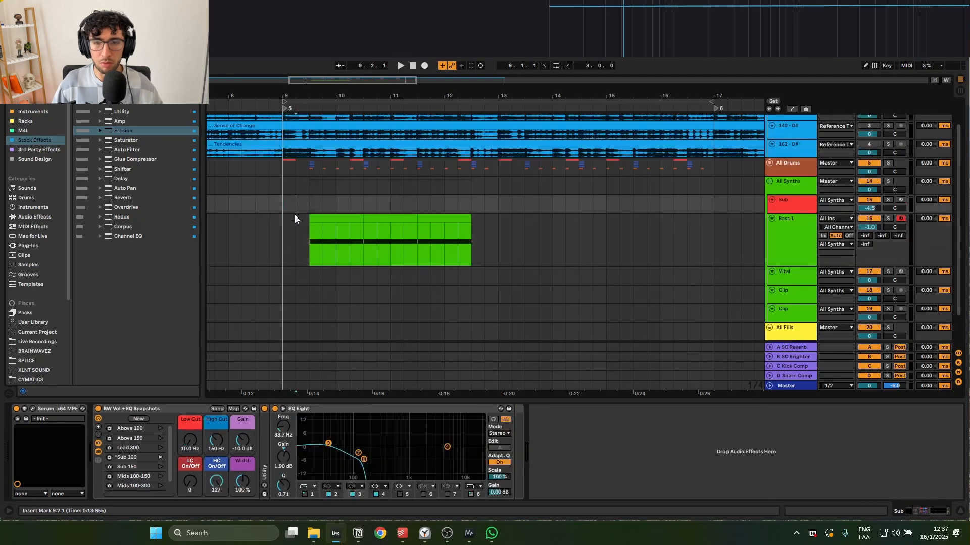
left_click(255, 241)
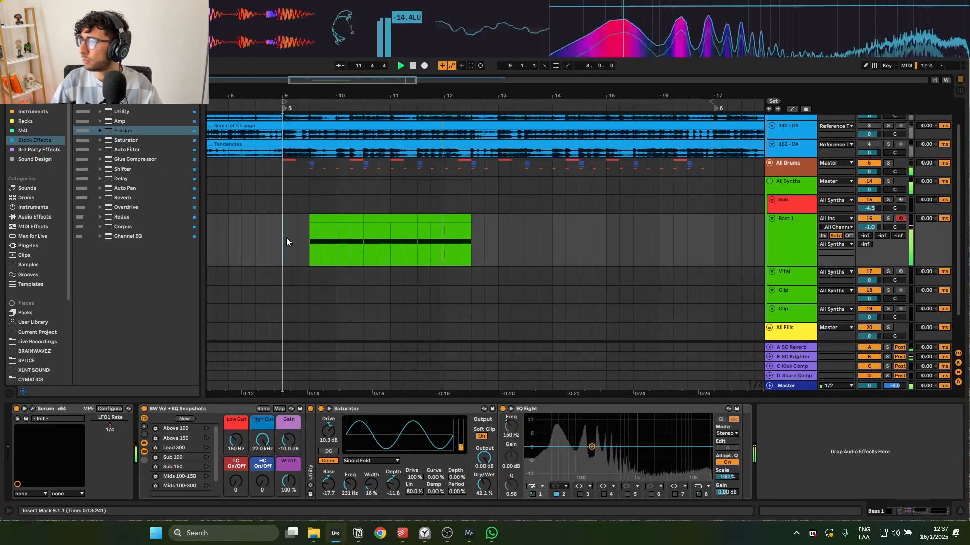
key("space")
scroll(286, 241, "up", 2)
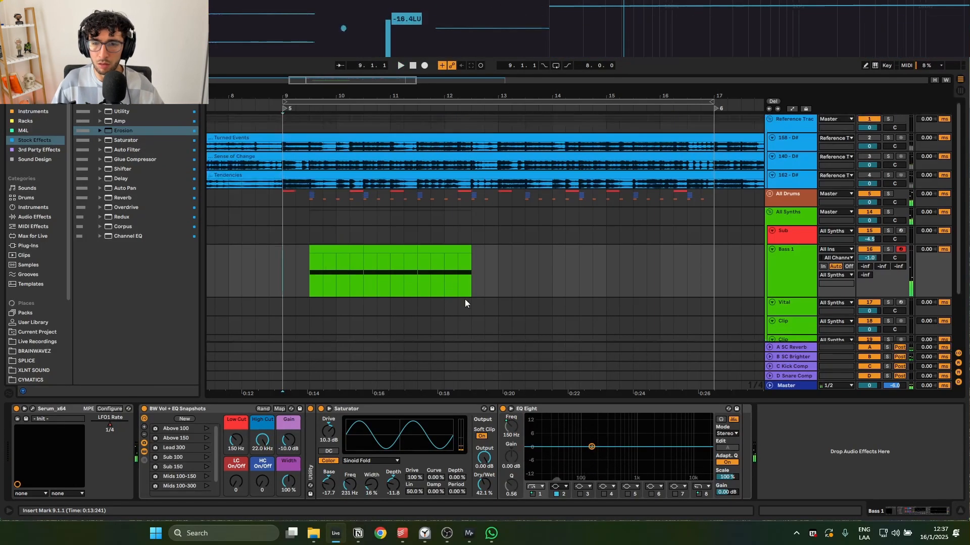
Copy the three Bass 1 clips to the Sub track, starting at 9.3.1.
left_click_drag(472, 266, 321, 263)
left_click(317, 235)
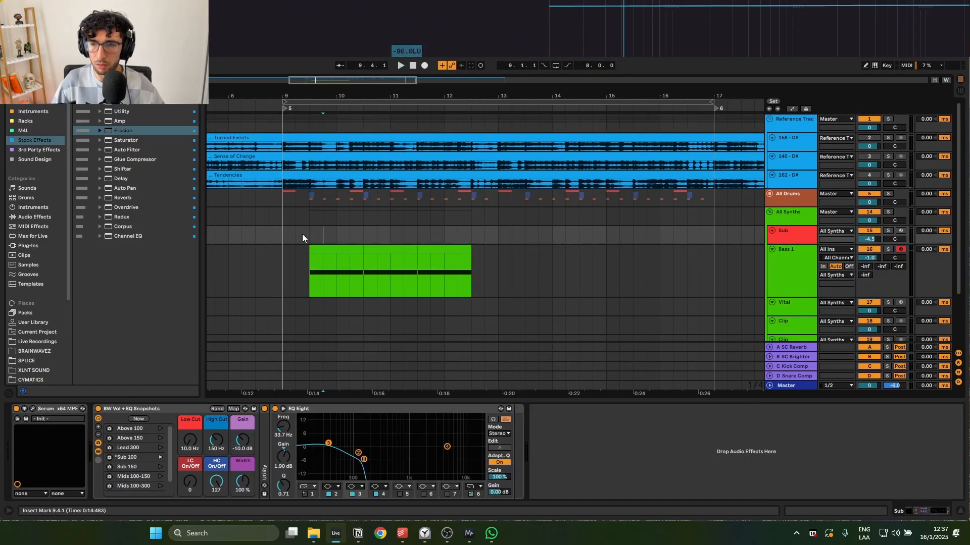
left_click(308, 237)
key("ctrl+v")
Switch on the 150 Hz low cut in Bass 1's BW Vol + EQ rack and make the Sub track taller.
left_click(321, 239)
left_click(328, 251)
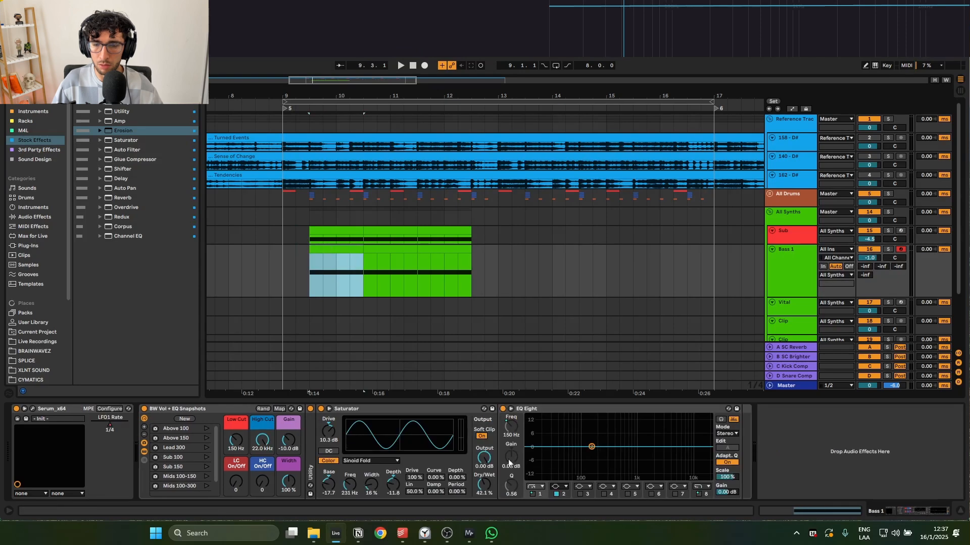
left_click_drag(240, 481, 242, 437)
left_click(315, 235)
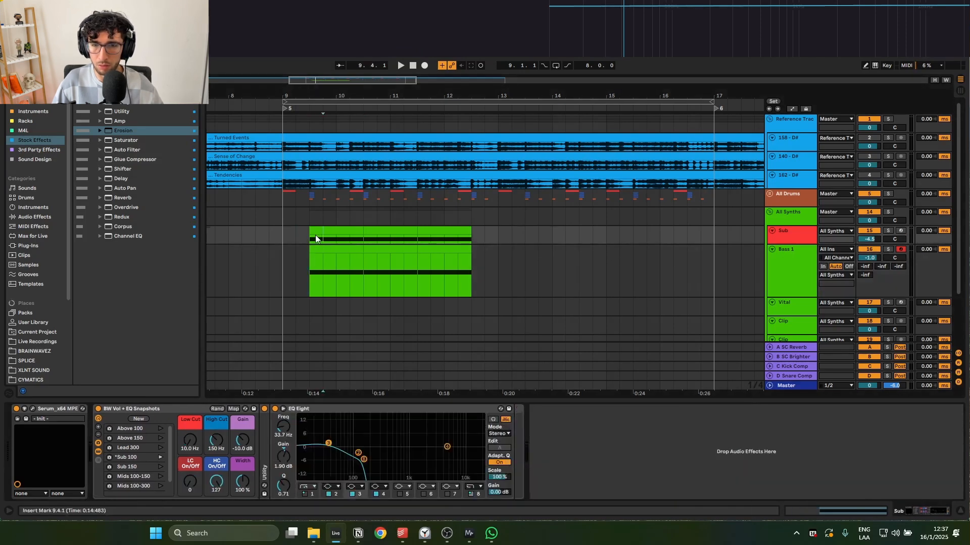
left_click(325, 253)
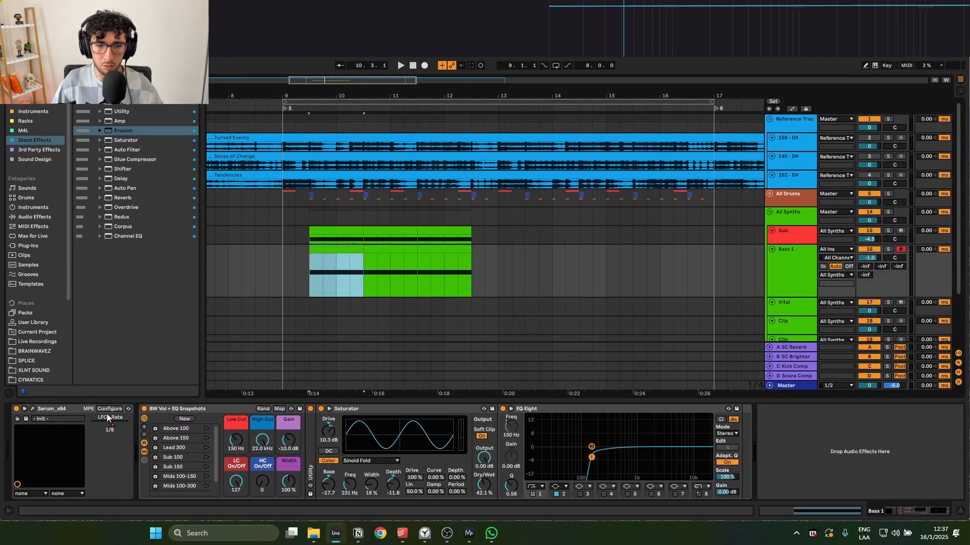
left_click_drag(788, 243, 789, 271)
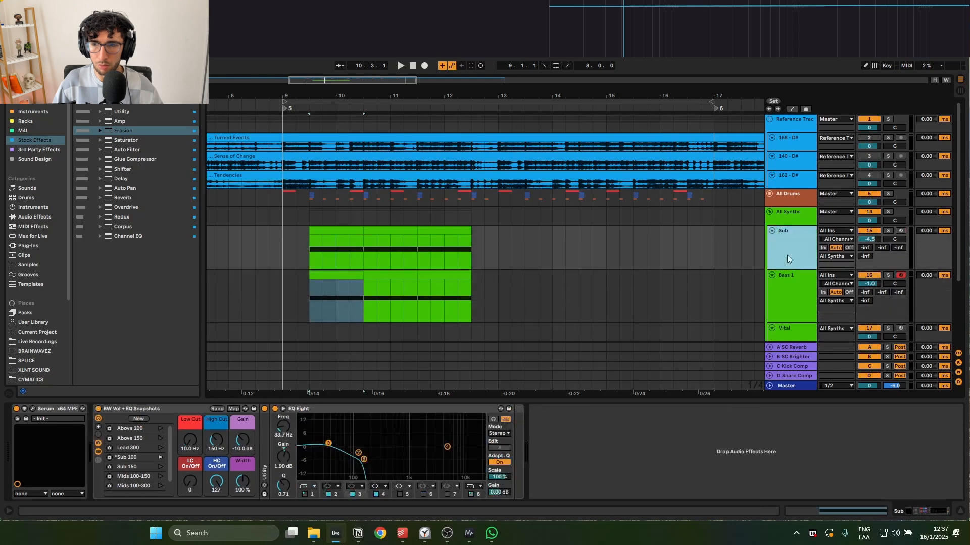
Inspect the Sub track's Serum, expose its LFO1 Rate parameter on the device, and close the plug-in window.
left_click(367, 230)
key("space")
left_click(32, 409)
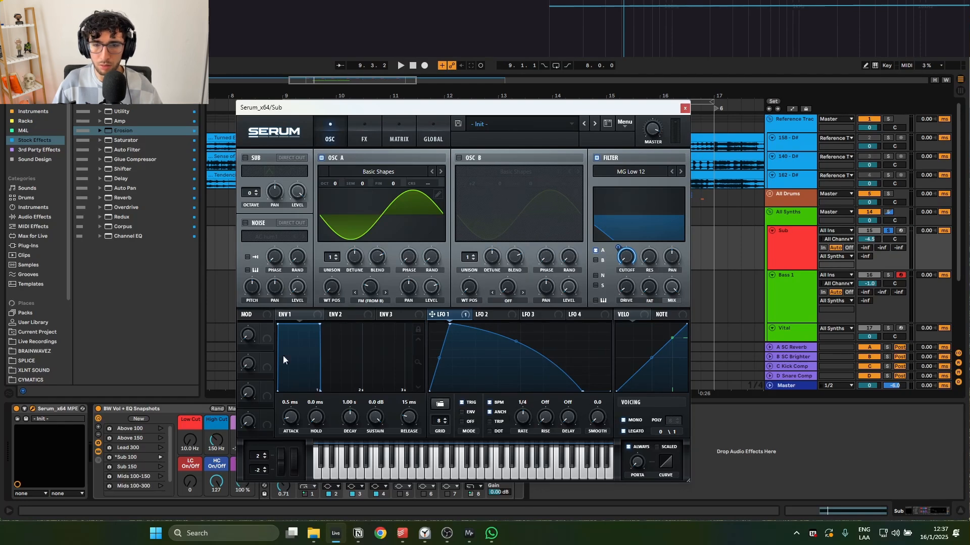
left_click(24, 409)
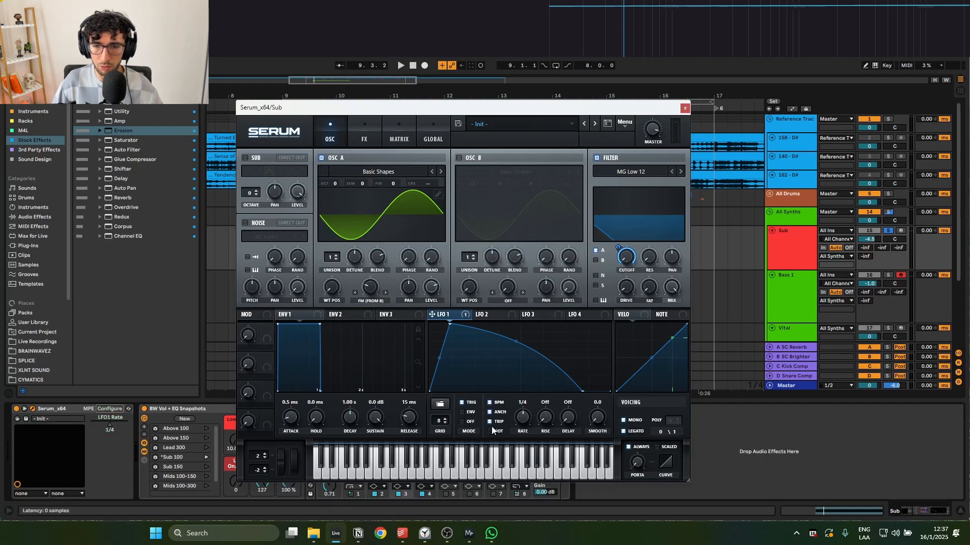
left_click(684, 109)
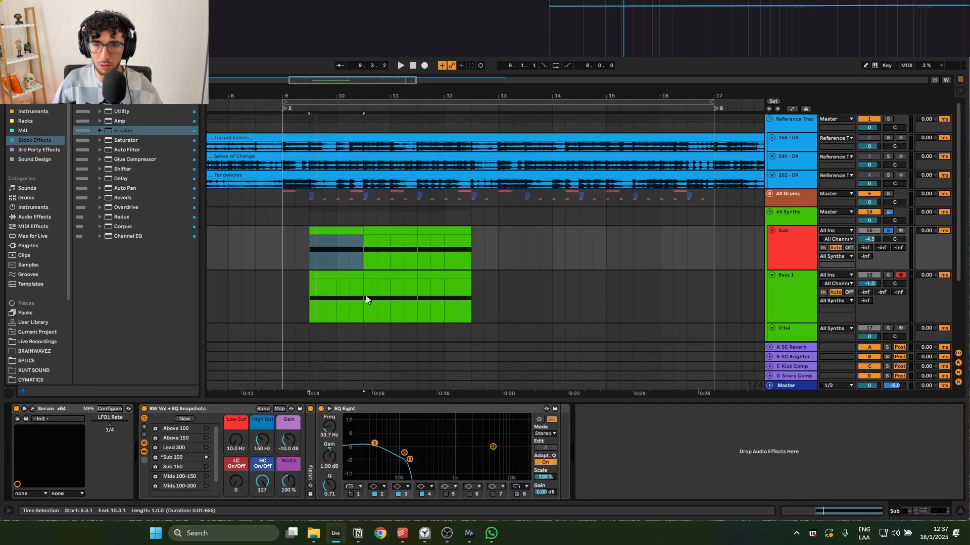
Copy Bass 1's LFO1 Rate automation from 9.3.1 to 12.3.1 onto the Sub track at 9.3.1.
left_click(323, 288)
key("a")
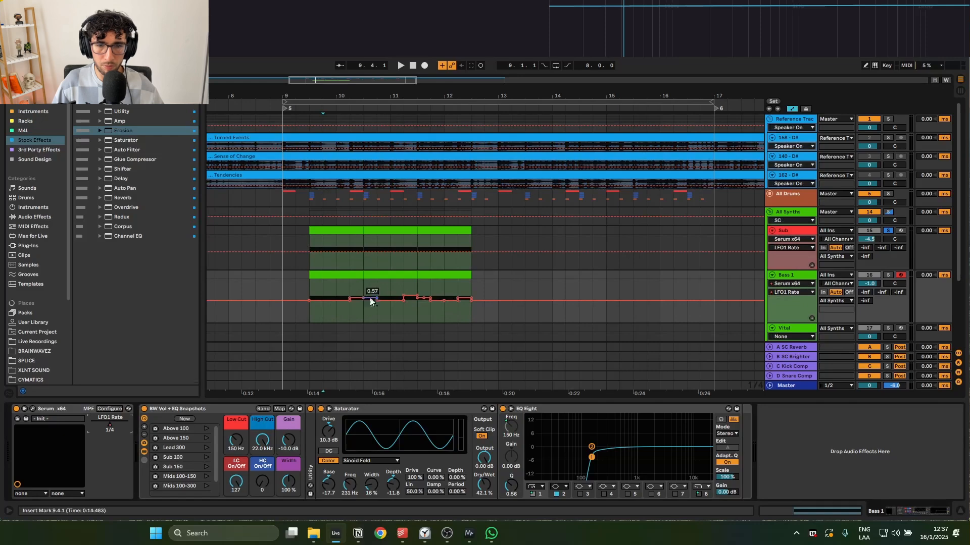
left_click_drag(307, 323, 467, 323)
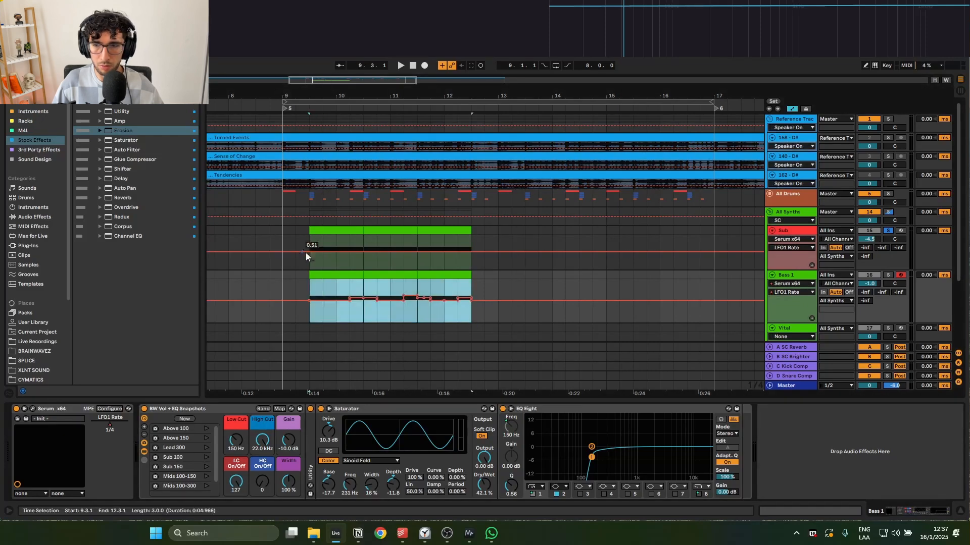
left_click(316, 240)
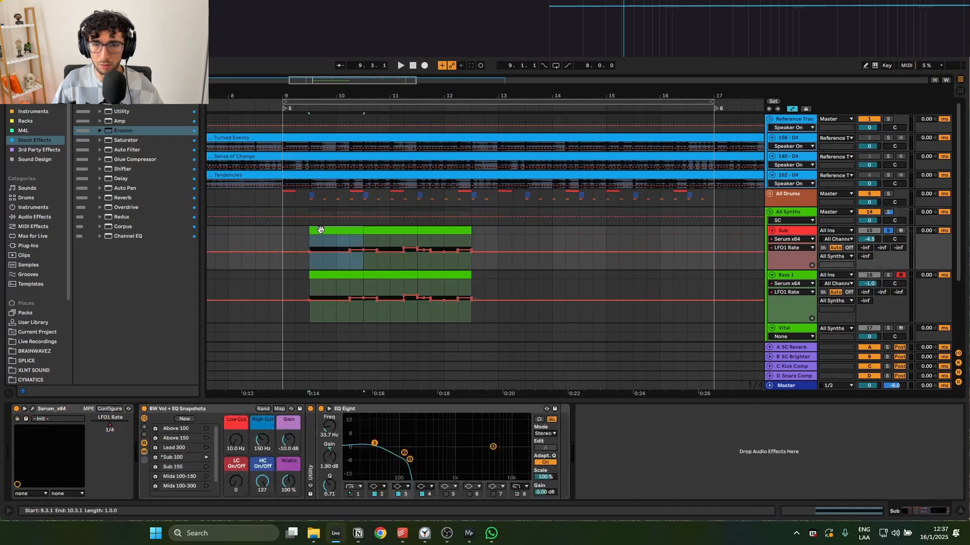
Audition the Sub and Bass 1 clips together from 9.3.1 in several short playbacks.
key("space")
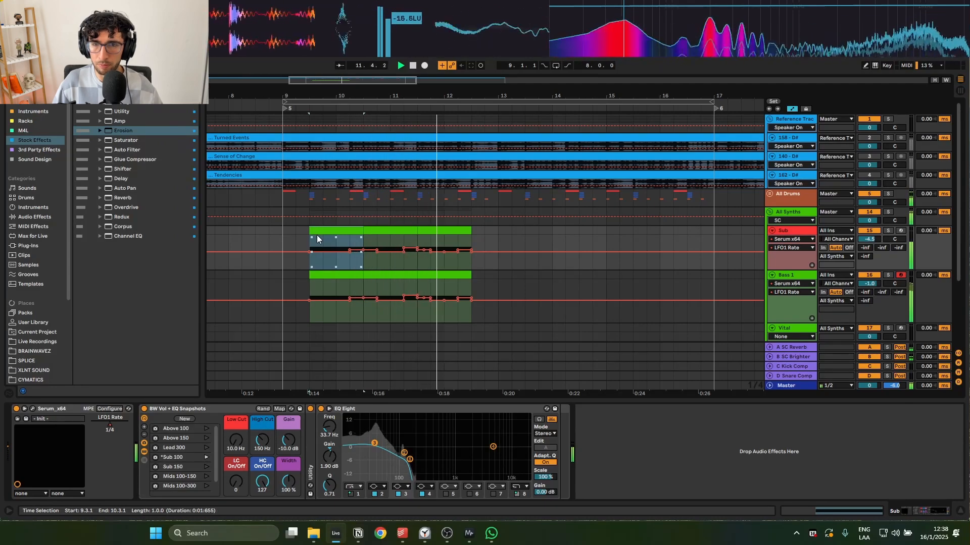
key("space")
key("space")
key("space")
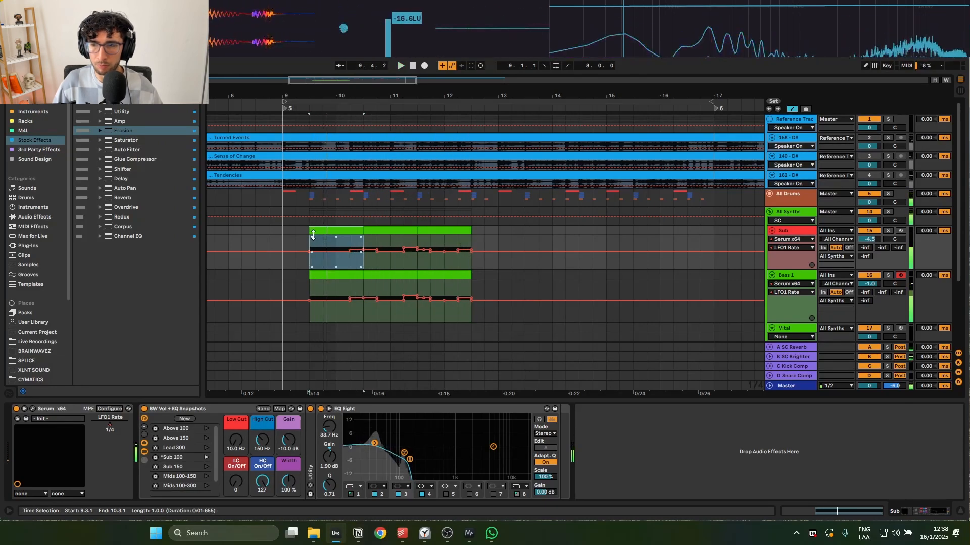
key("space")
key("space")
key("q")
key("space")
key("space")
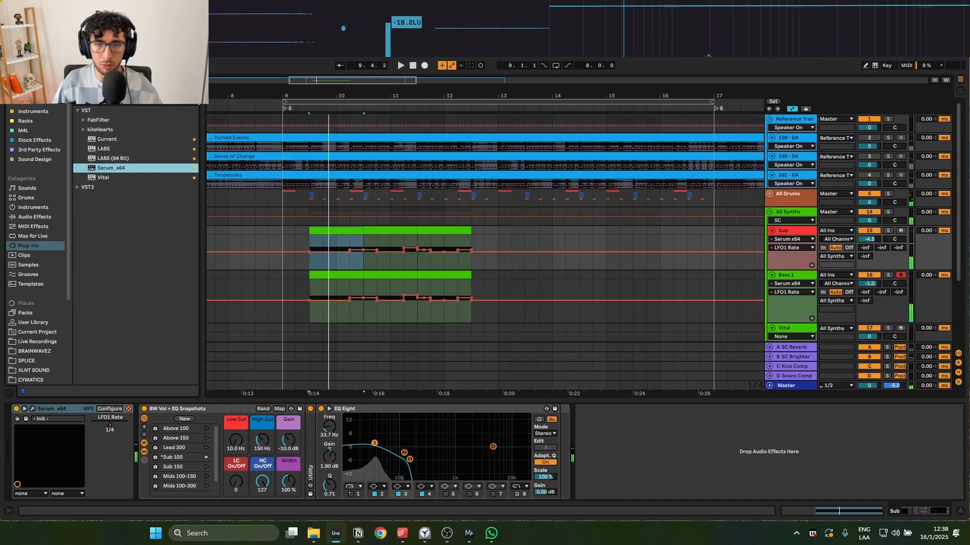
Play the drop from bar 9 with the Sub's automation in place, and hide the automation lanes.
left_click(776, 387)
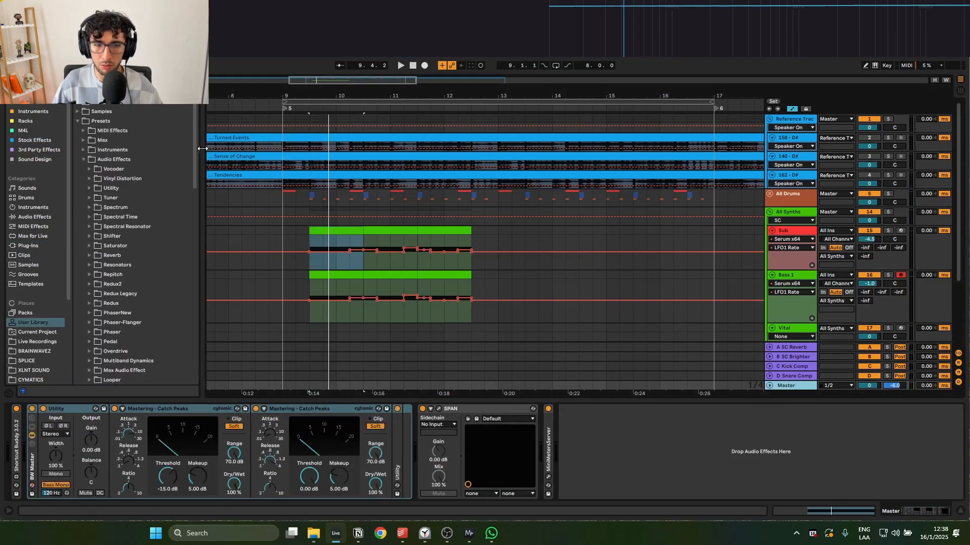
left_click(287, 242)
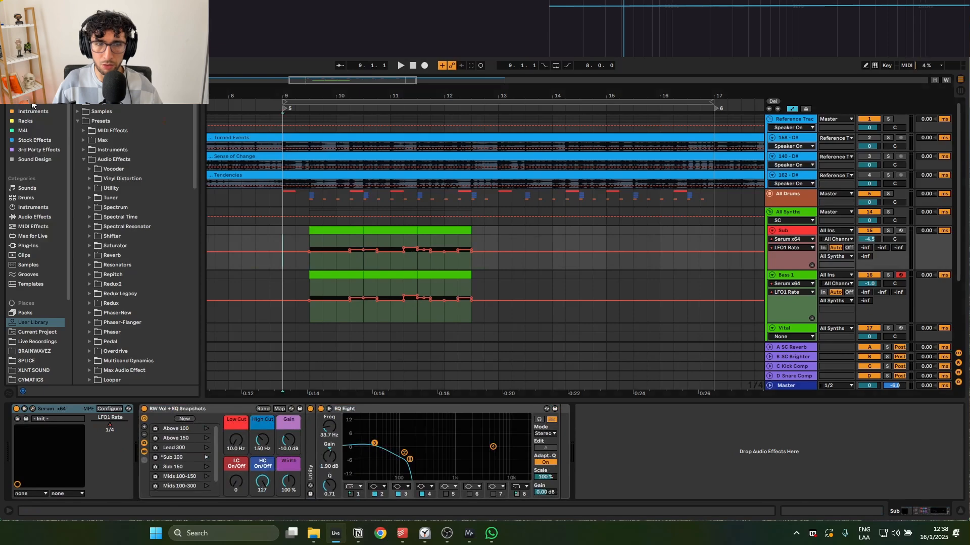
key("space")
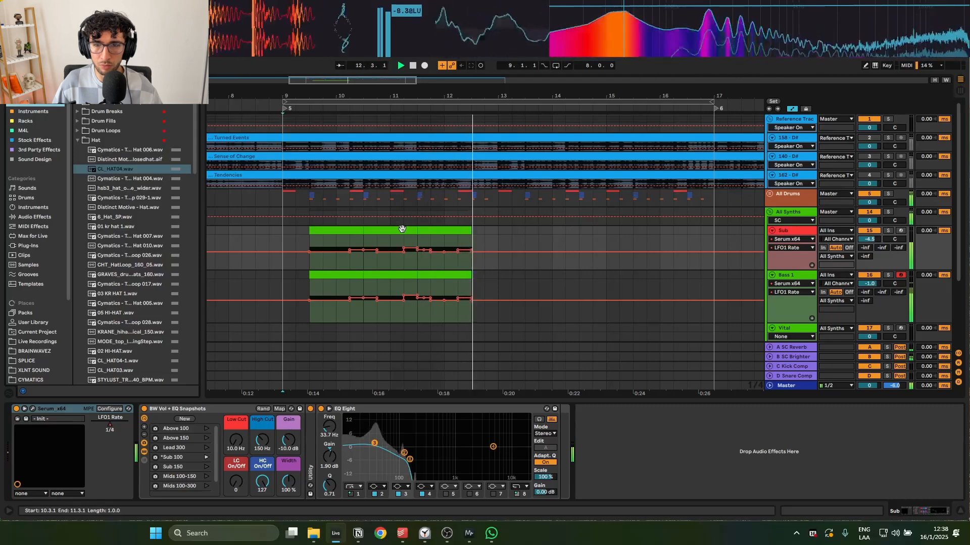
key("space")
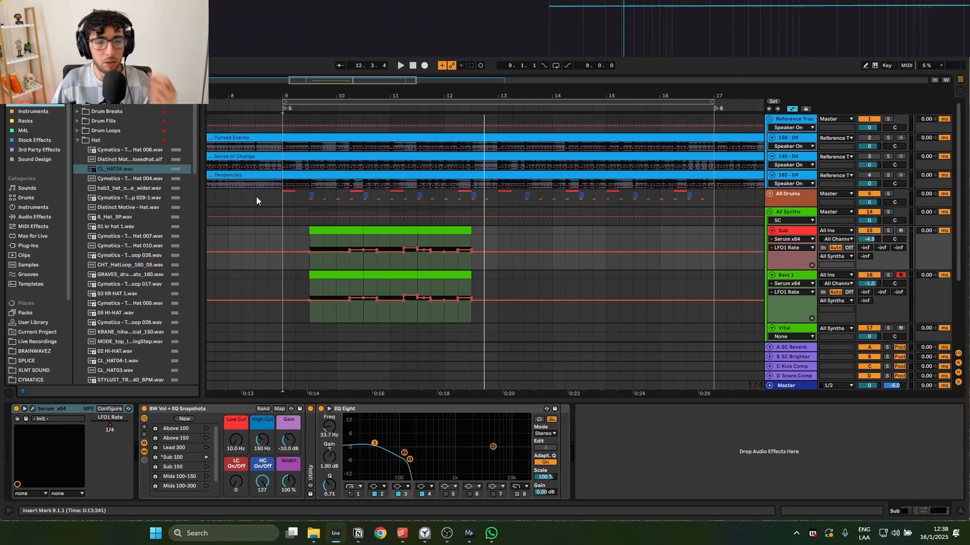
key("a")
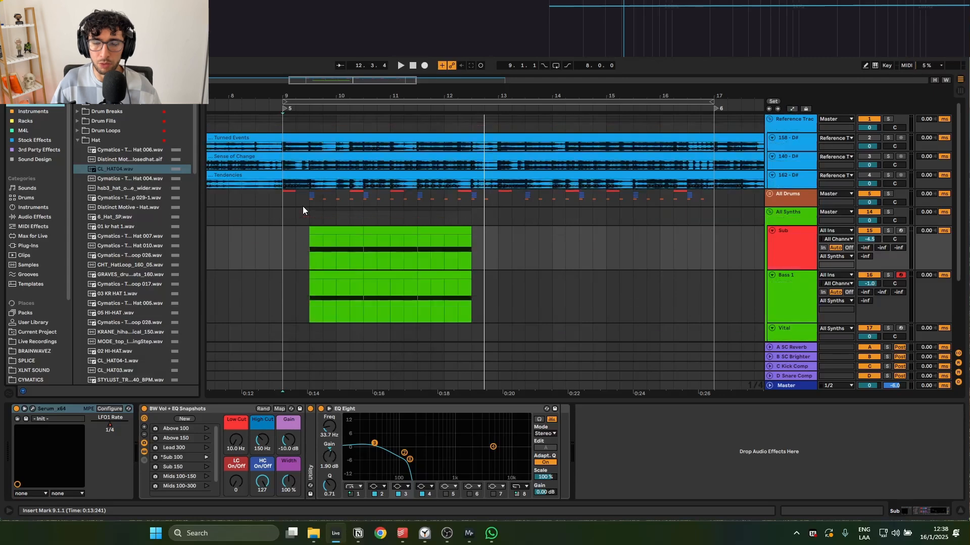
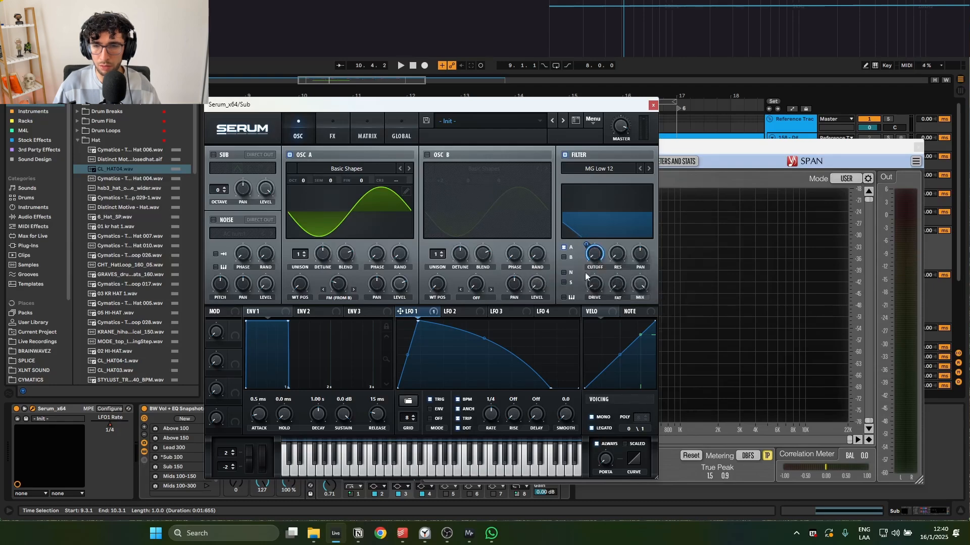
Move the Sub's Serum window beside the master's SPAN analyser and play the pattern to check the low end.
key("space")
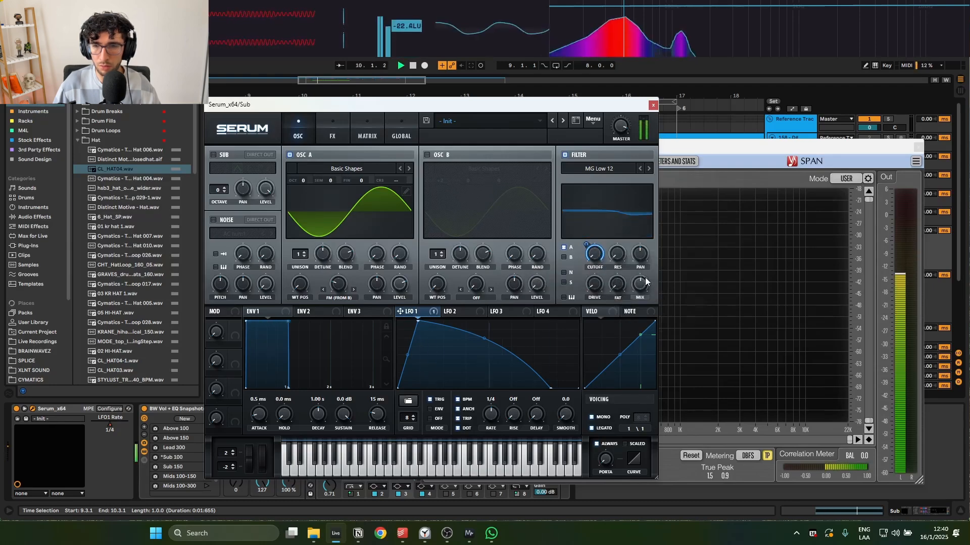
left_click_drag(556, 105, 394, 86)
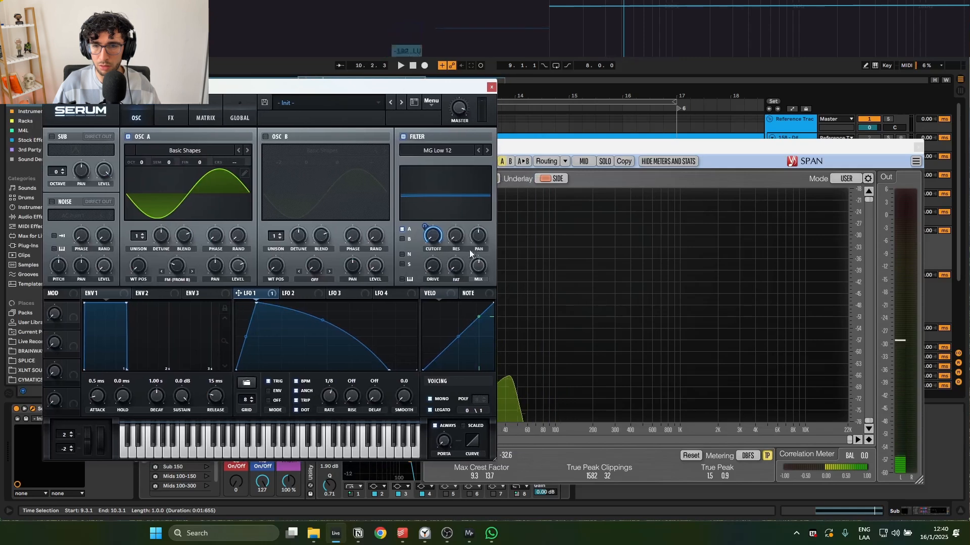
key("space")
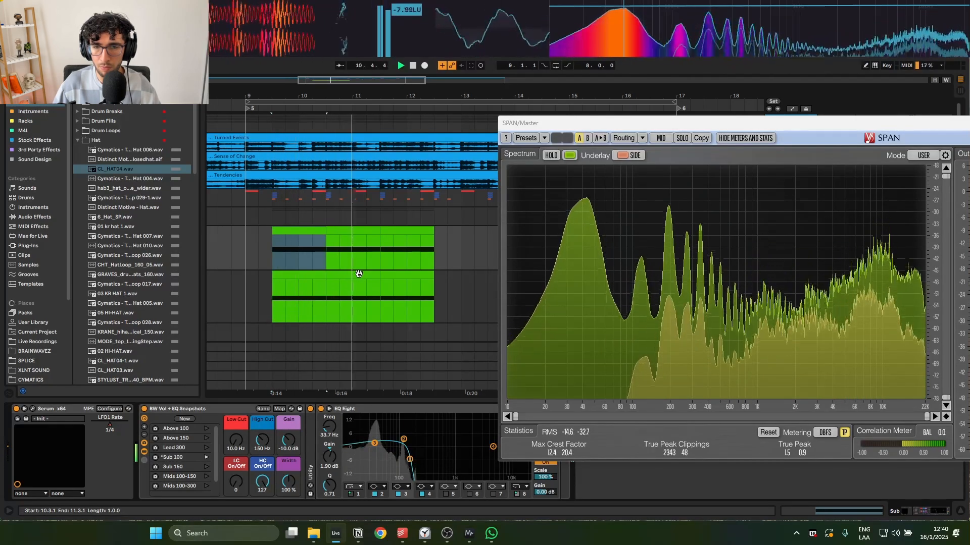
left_click(32, 409)
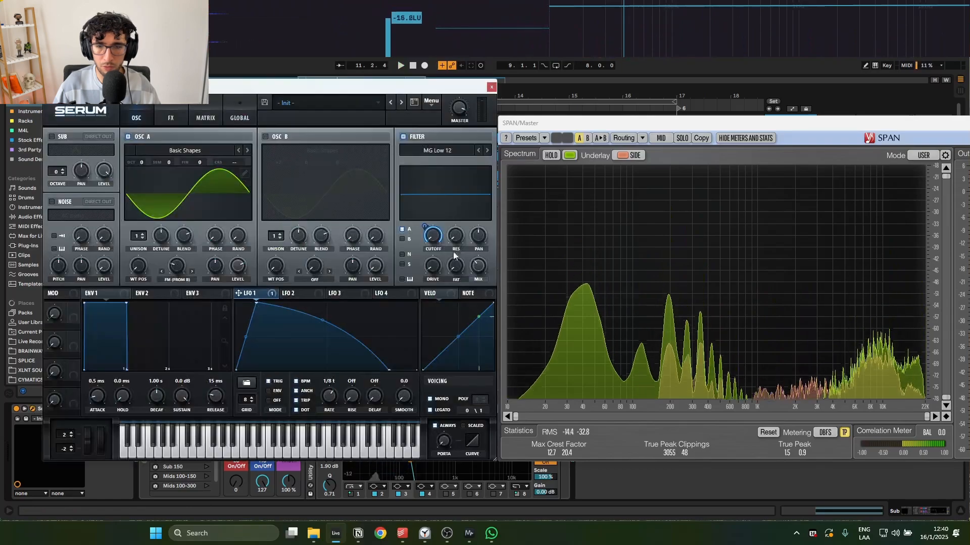
key("space")
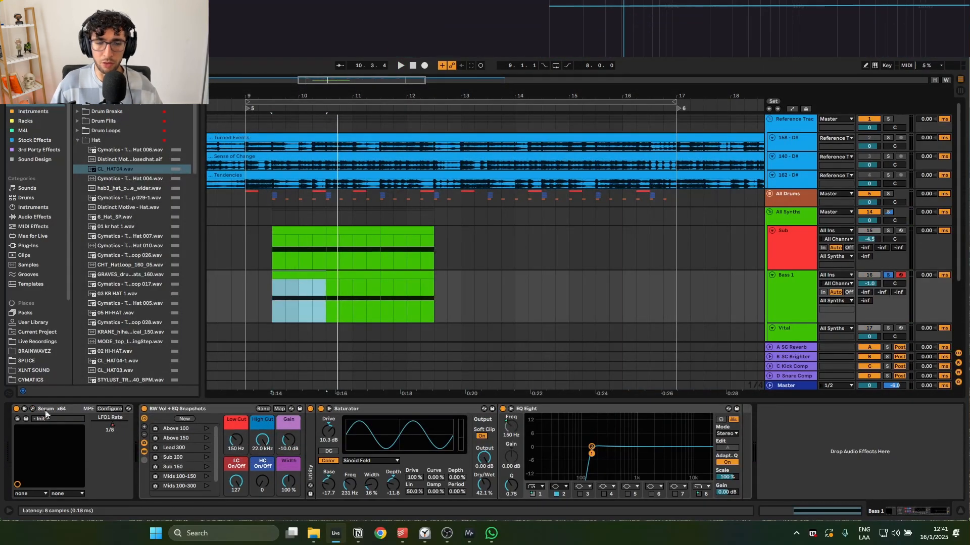
Enable Hyper/Dimension in Bass 1's Serum effects, adjust the Dimension size and mix by ear, and compare it with bypass.
left_click(32, 409)
left_click_drag(278, 150, 334, 130)
left_click(307, 147)
left_click(201, 175)
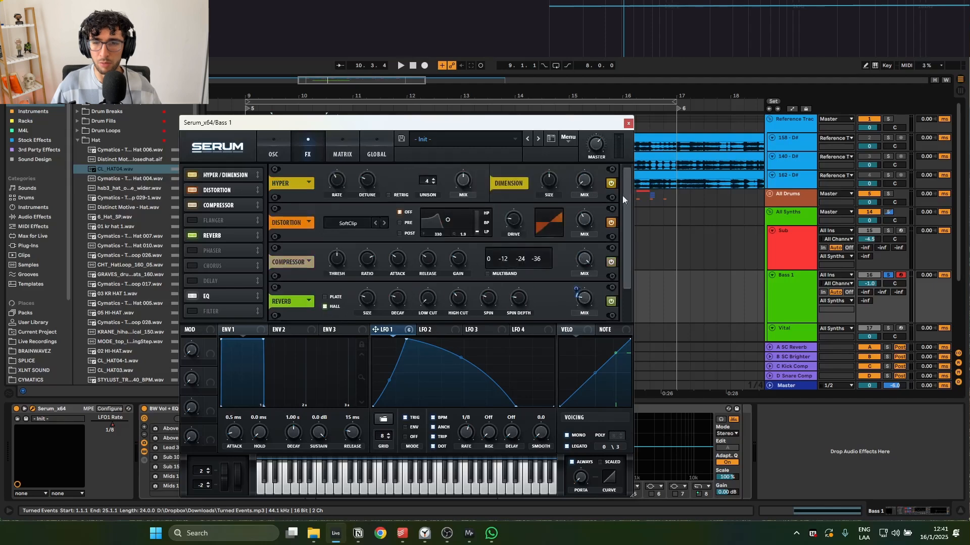
key("space")
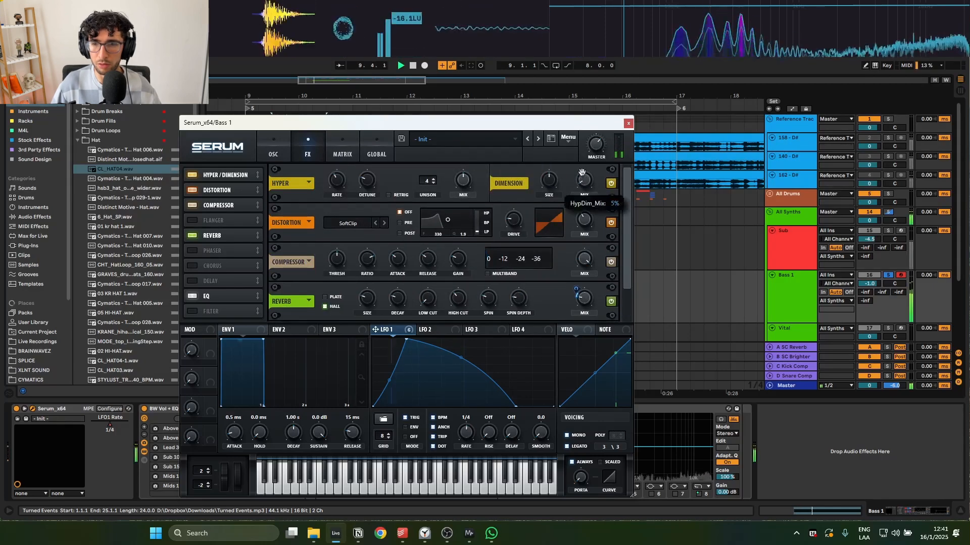
left_click_drag(551, 183, 547, 198)
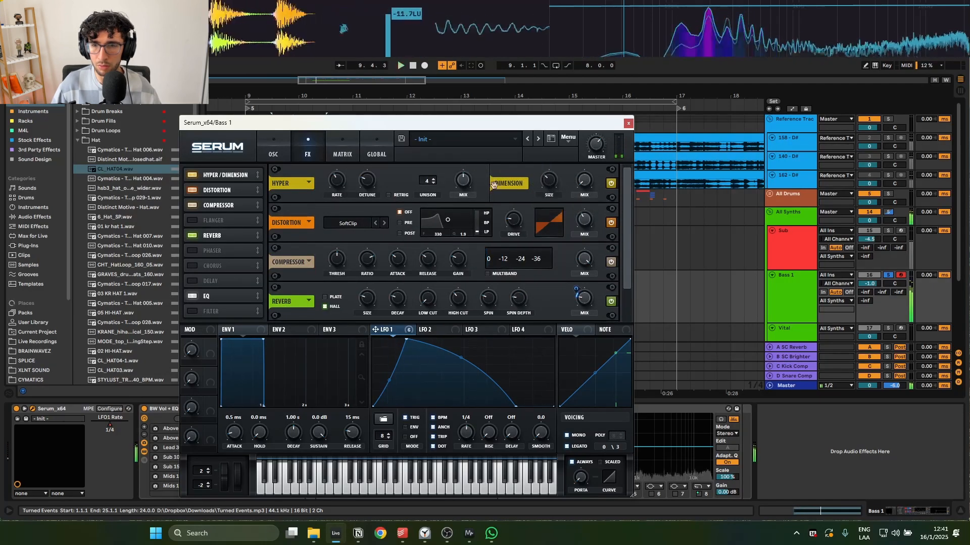
left_click(611, 183)
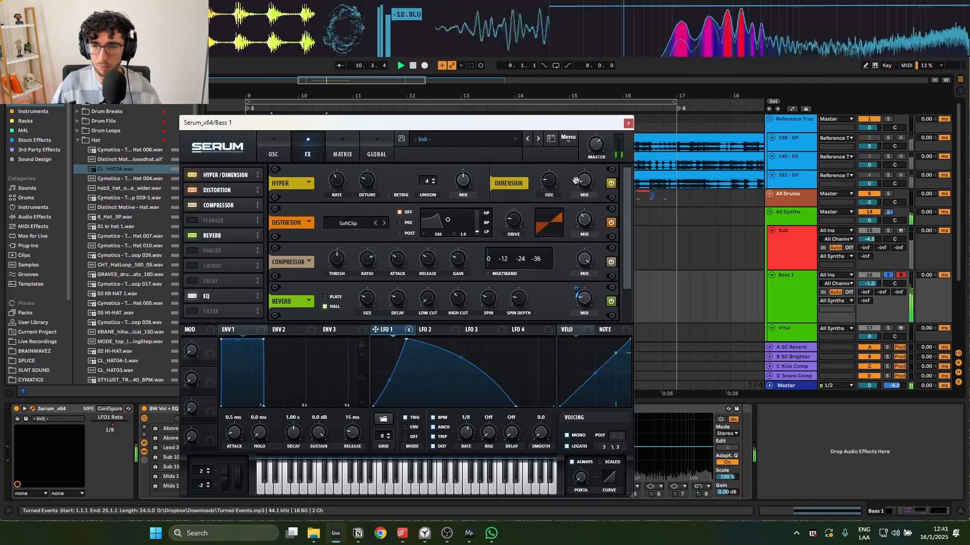
Duplicate the Sub and Bass 1 clips of bars 9 to 12 into the four bars from 13.1.1.
left_click(259, 223)
key("space")
scroll(252, 222, "down", 3)
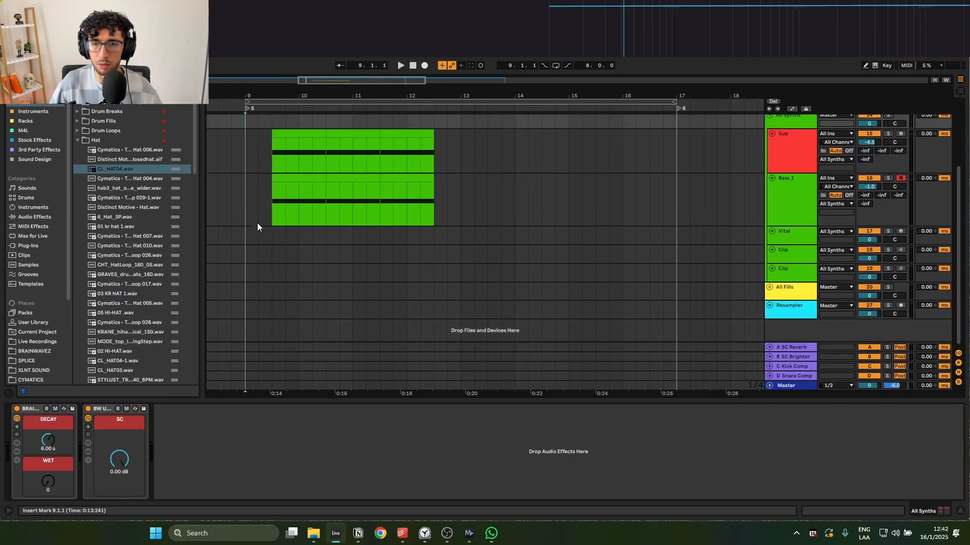
scroll(256, 223, "up", 3)
left_click(406, 231)
left_click(458, 276)
left_click_drag(459, 275, 247, 241)
key("ctrl+d")
left_click(457, 223)
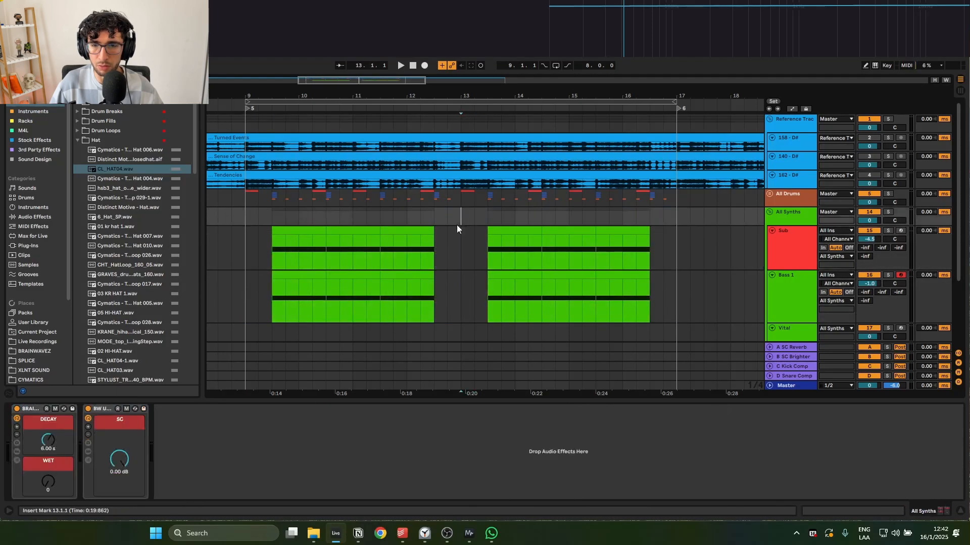
Show the LFO1 Rate automation of the duplicated Bass 1 clips from 13.3.1.
key("minus")
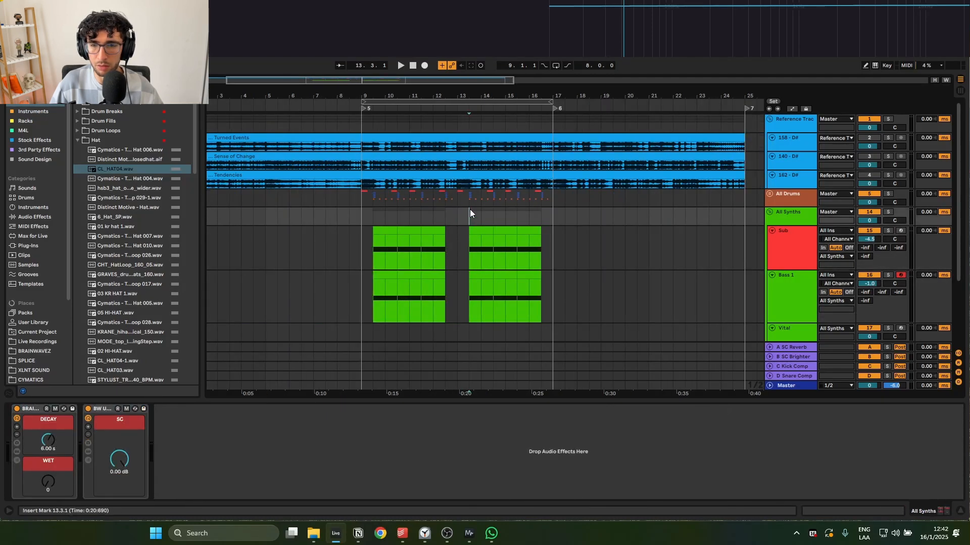
scroll(475, 219, "up", 4)
key("a")
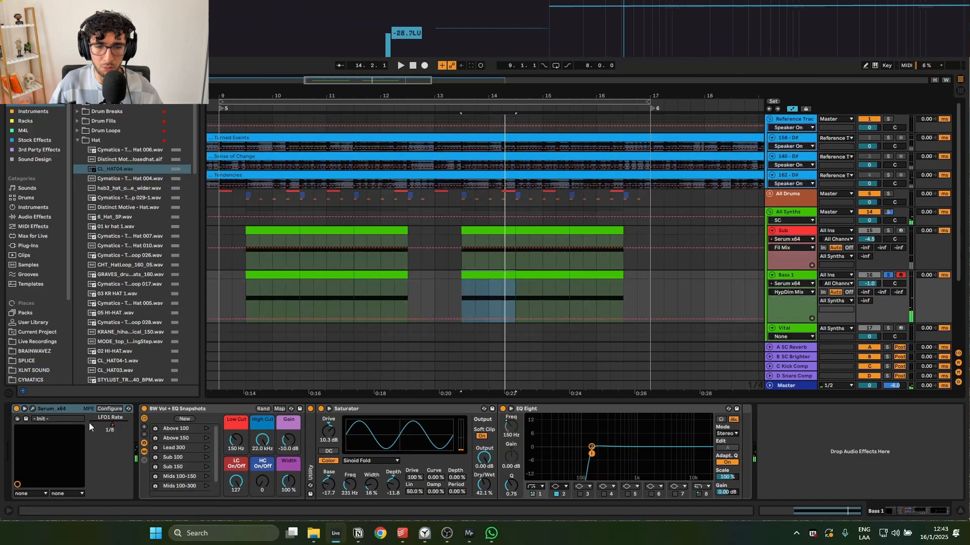
left_click(116, 425)
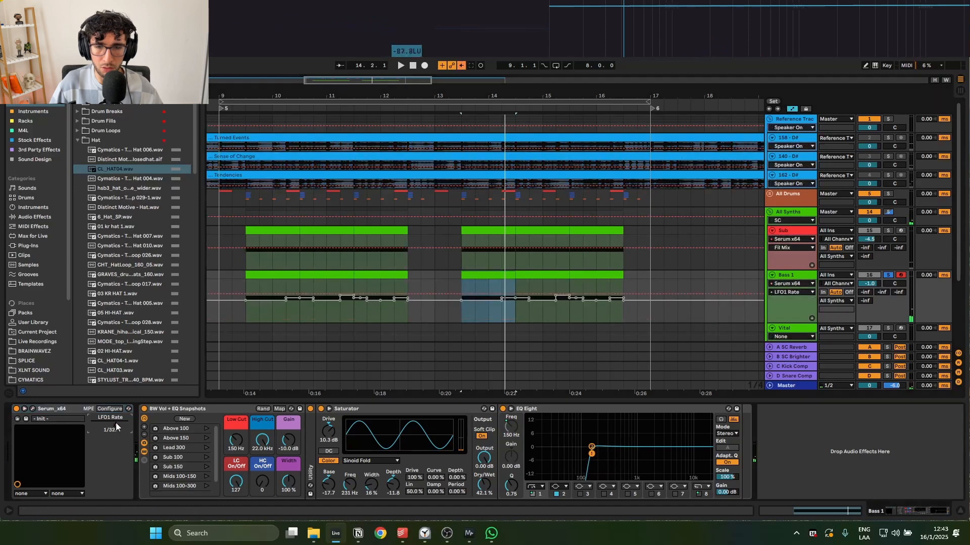
key("a")
scroll(527, 212, "up", 4)
scroll(456, 107, "down", 4)
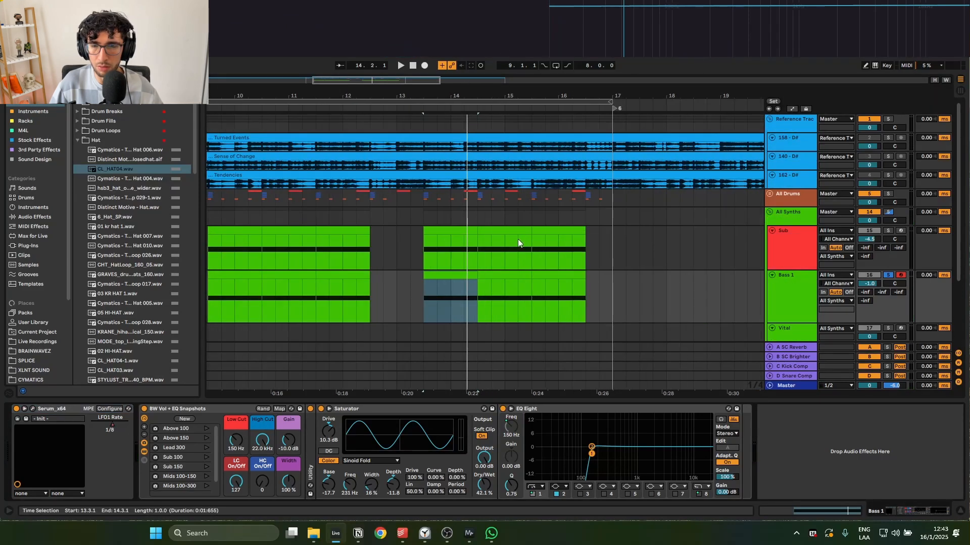
scroll(478, 283, "up", 4)
key("a")
Set Bass 1's LFO1 Rate automation to 1/8 from 13.4 to 14.1 and audition it from 13.3.1.
left_click(354, 307)
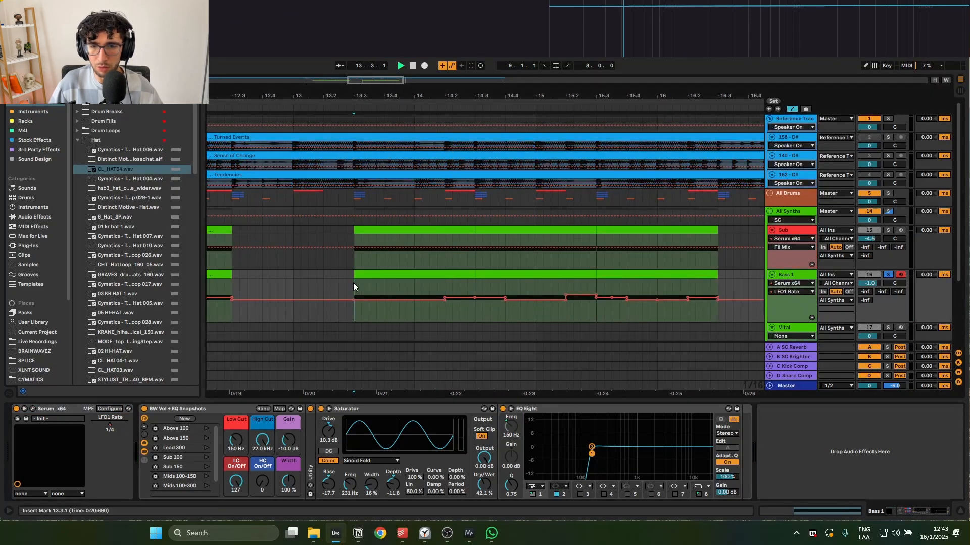
key("space")
key("space")
left_click_drag(384, 287, 399, 293)
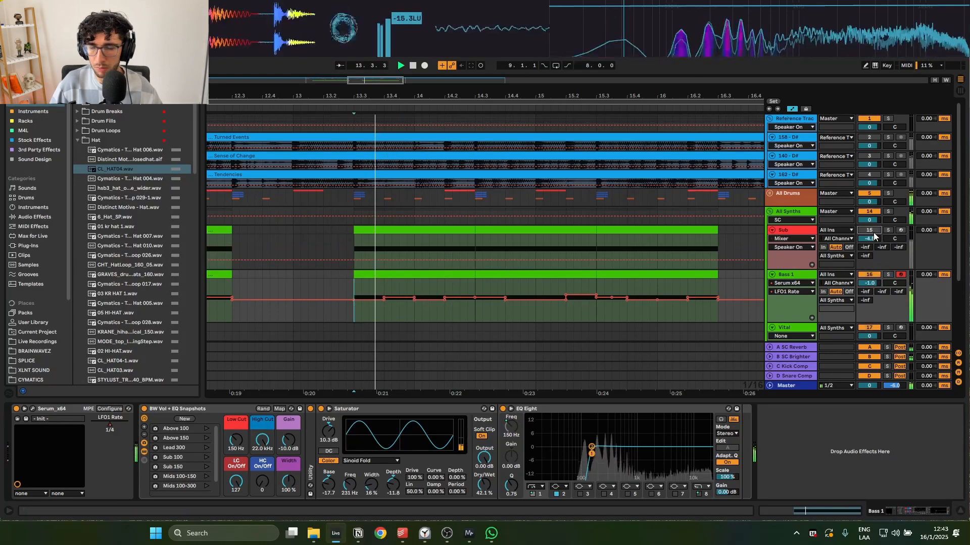
key("space")
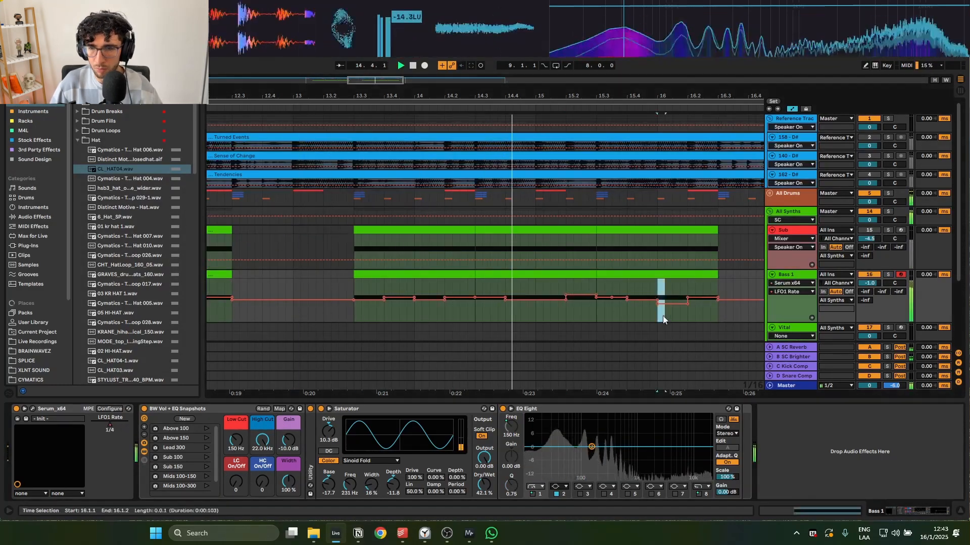
Lower Bass 1's LFO1 Rate automation from 16.1.1 to 16.3.1 and audition the varied pattern.
left_click_drag(662, 316, 686, 300)
key("space")
key("a")
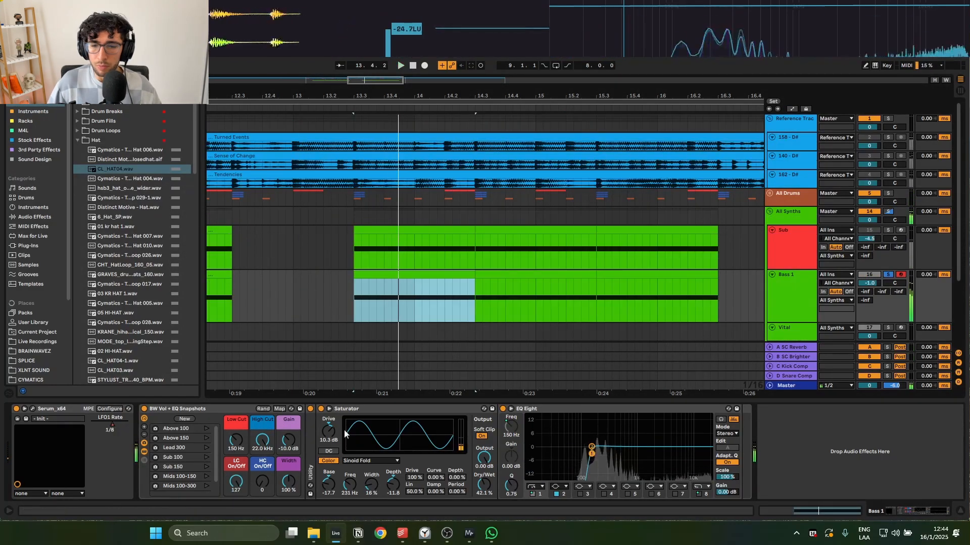
key("a")
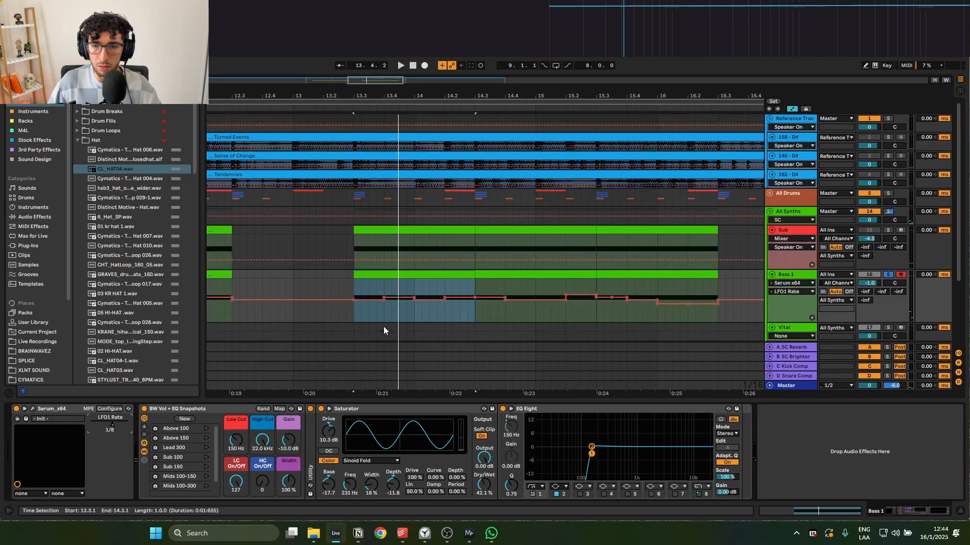
Select Bass 1's LFO1 Rate automation from 13.3.1 to 16.3.1 and hide the automation lanes.
left_click(353, 316)
left_click_drag(353, 315, 753, 316)
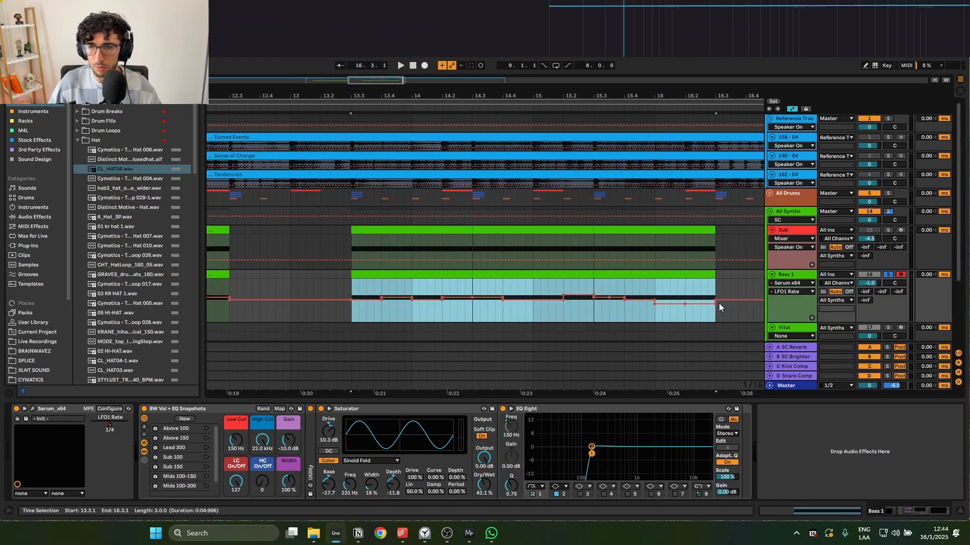
key("a")
left_click(357, 267)
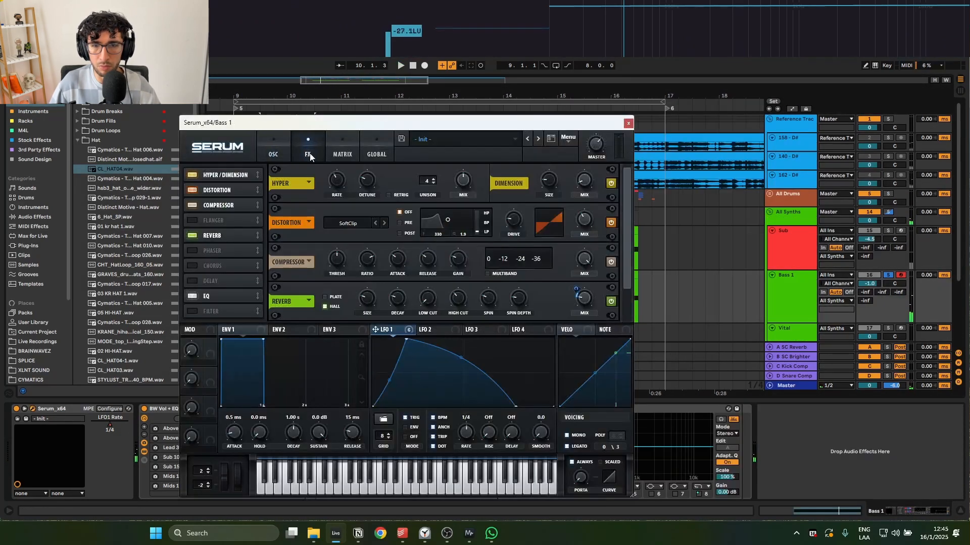
Examine the effects chain of Bass 1's Serum on its FX page while the bass plays, and close the plug-in.
left_click(335, 157)
left_click(313, 149)
key("space")
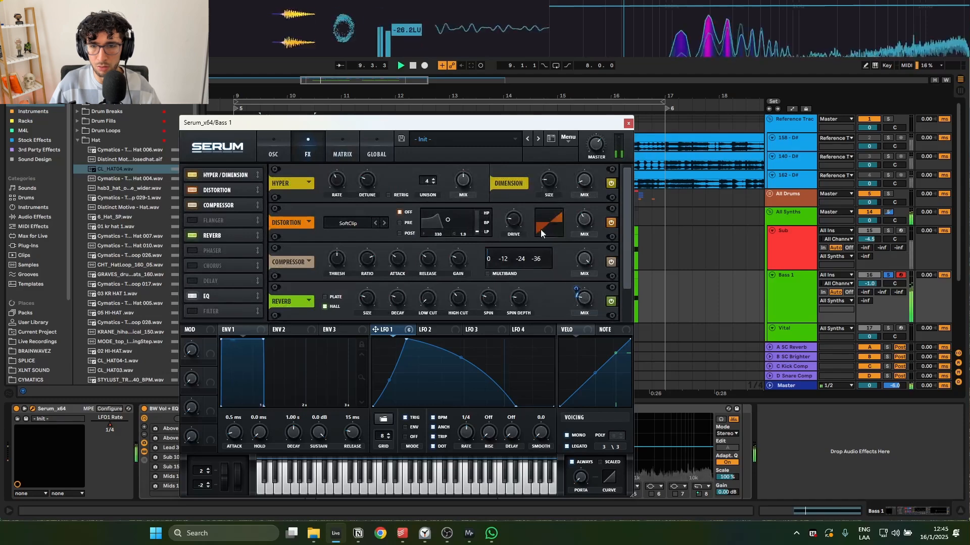
scroll(623, 258, "down", 1)
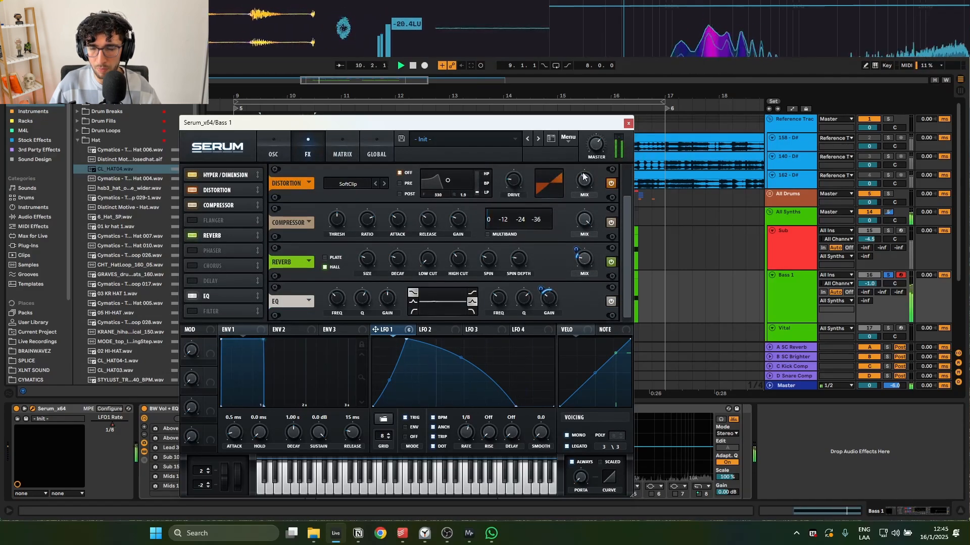
left_click(630, 124)
key("space")
Audition the 140 - D# reference track at the drop.
left_click(294, 228)
key("s")
key("space")
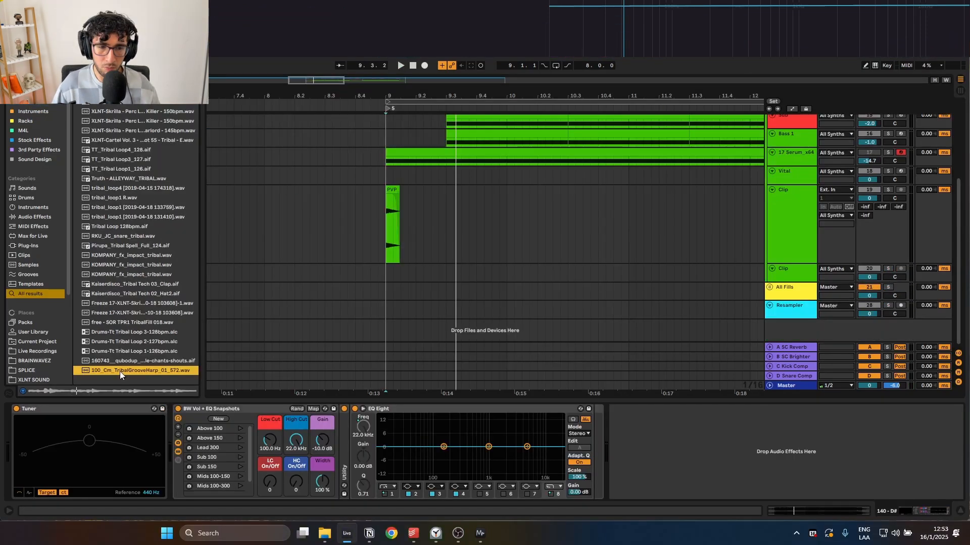
Place the sample 100_Cm_TribalGrooveHarp_01_572.wav on the Clip track at 9.1.3, right after the PVP clip, and audition it soloed.
left_click_drag(119, 371, 425, 216)
left_click(401, 215)
key("s")
key("space")
key("space")
Delete the PVP clip and the harp clip's opening up to 9.4.3, and play the remainder after moving it to 9.1.1.
left_click(435, 221)
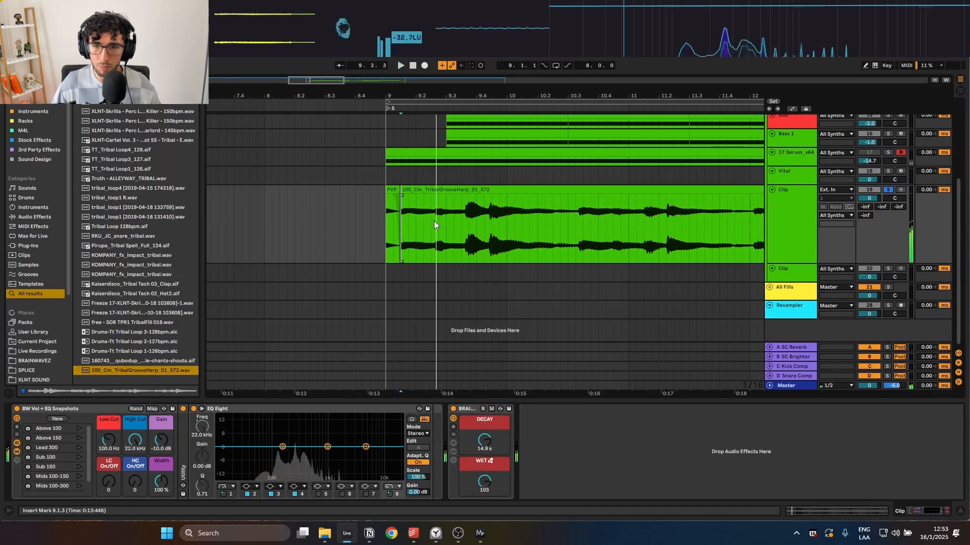
left_click(468, 221)
key("space")
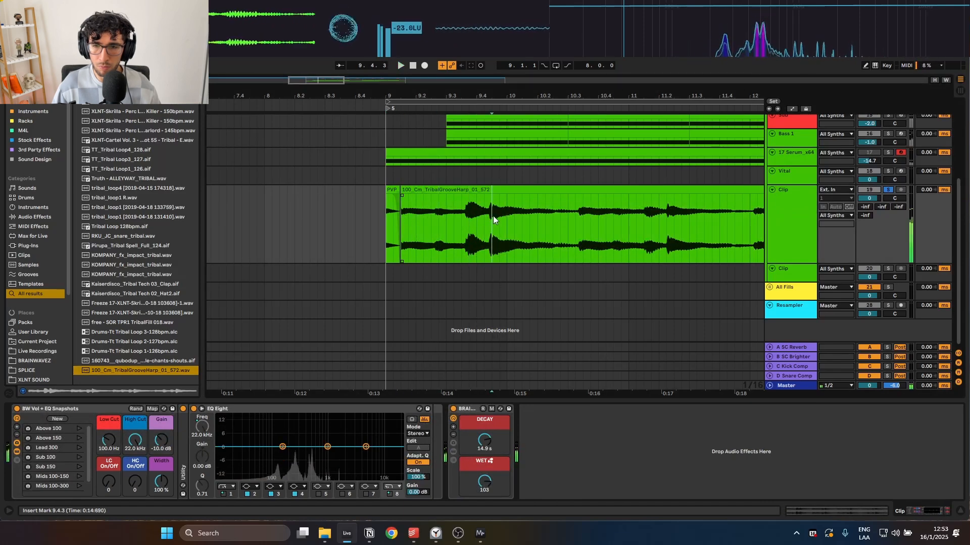
left_click_drag(492, 217, 363, 199)
key("Delete")
left_click(500, 179)
mouse_move(502, 188)
left_mouse_down()
mouse_move(390, 196)
mouse_move(411, 191)
left_mouse_up()
key("space")
Split the harp clip at 9.2.4 and delete everything after the split.
left_click(438, 223)
key("ctrl+e")
left_click(460, 203)
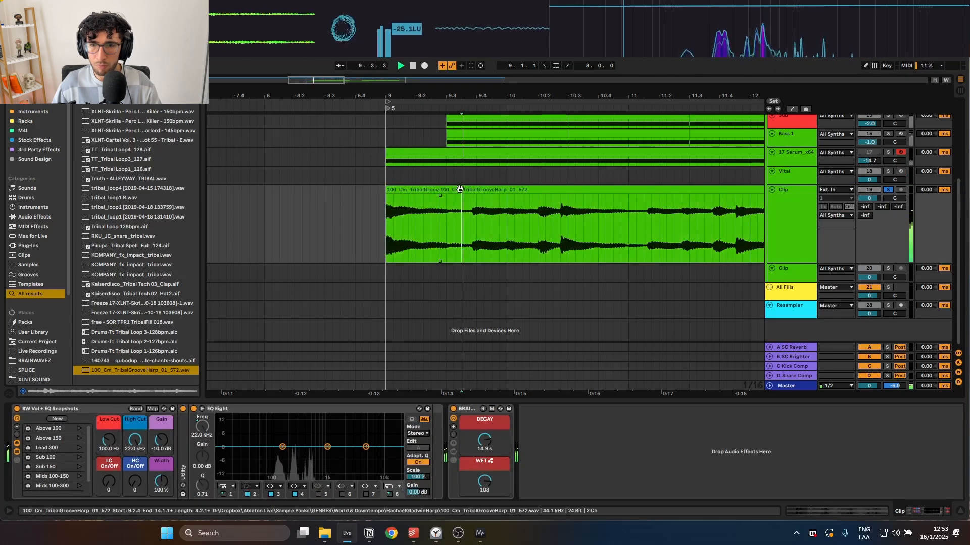
left_click(459, 189)
key("Delete")
Add a fade-out across the whole shortened harp clip between 9.1.1 and 9.2.4.
left_click(412, 190)
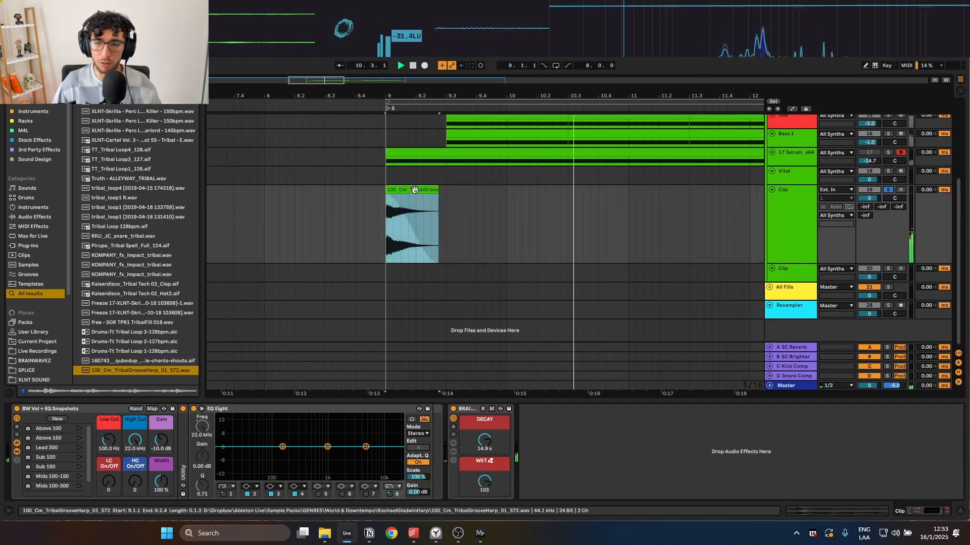
left_click(387, 196)
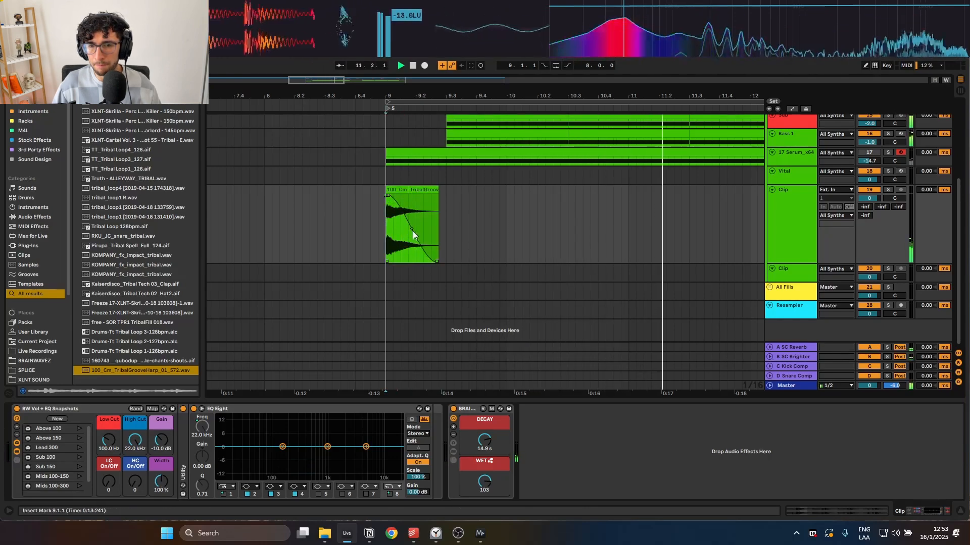
Place a reversed copy of the tribal harp clip on the Clip track so that it ends at bar 13, and audition it.
scroll(384, 229, "down", 3)
left_click_drag(316, 197, 526, 191)
scroll(513, 191, "up", 4)
scroll(526, 192, "down", 4)
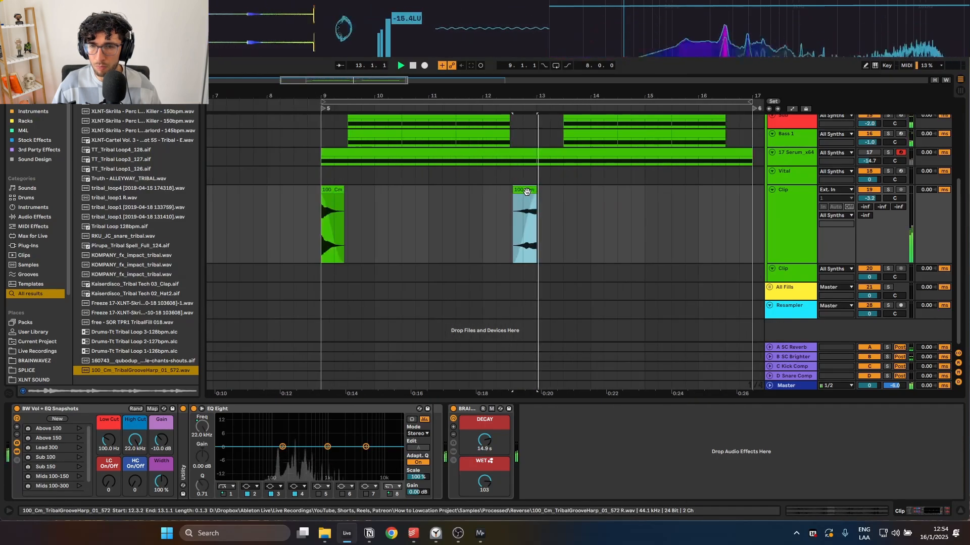
scroll(522, 196, "up", 2)
left_click(338, 239)
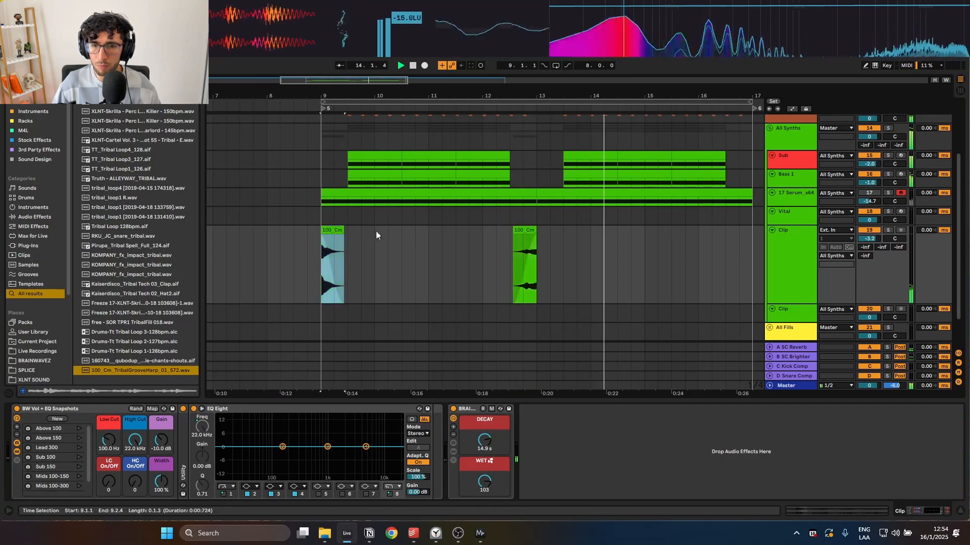
scroll(392, 229, "down", 3)
scroll(393, 229, "up", 4)
scroll(822, 201, "down", 1)
left_click(816, 216)
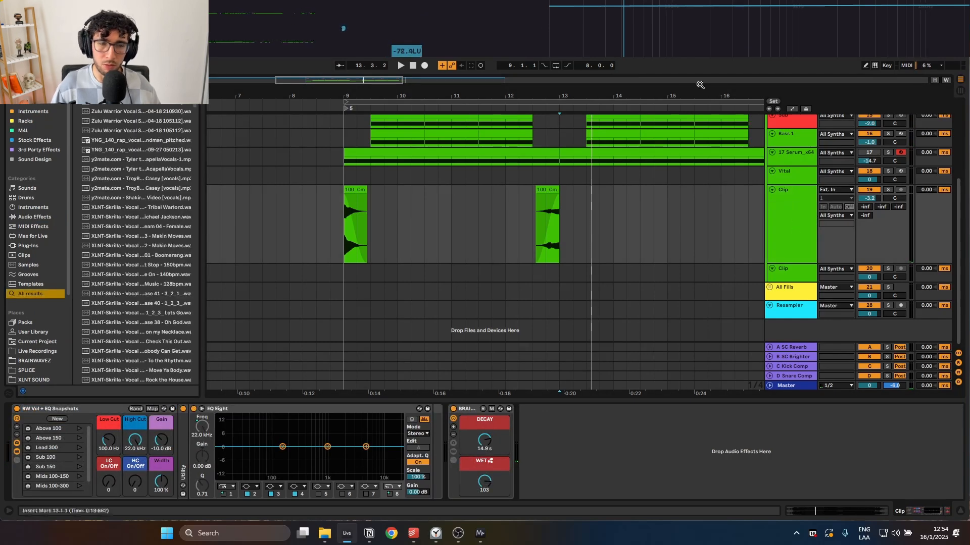
Add the sample XLNT-Skrilla - Vocal Phrase 04 - Dont Stop.wav to the Clip track, starting at bar 13.
left_click_drag(205, 167, 221, 168)
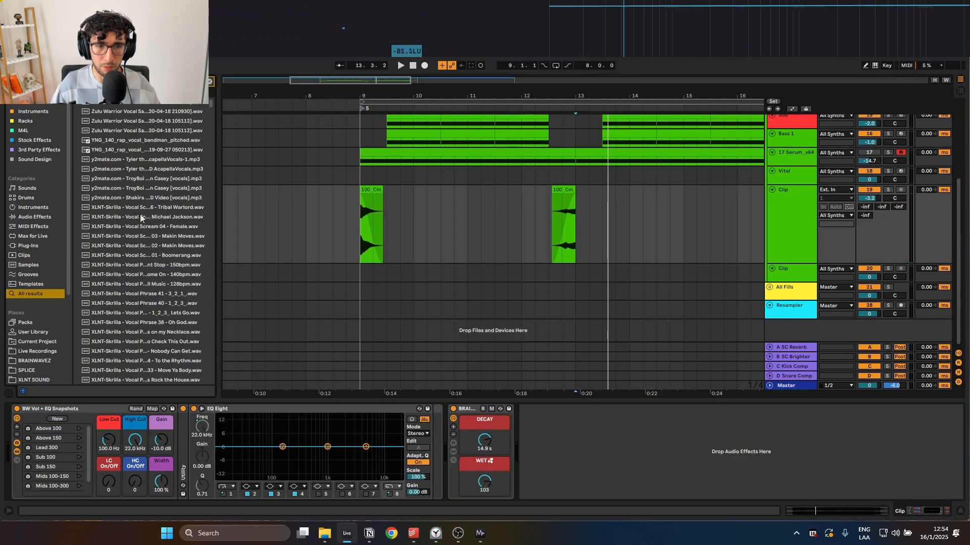
scroll(162, 223, "down", 10)
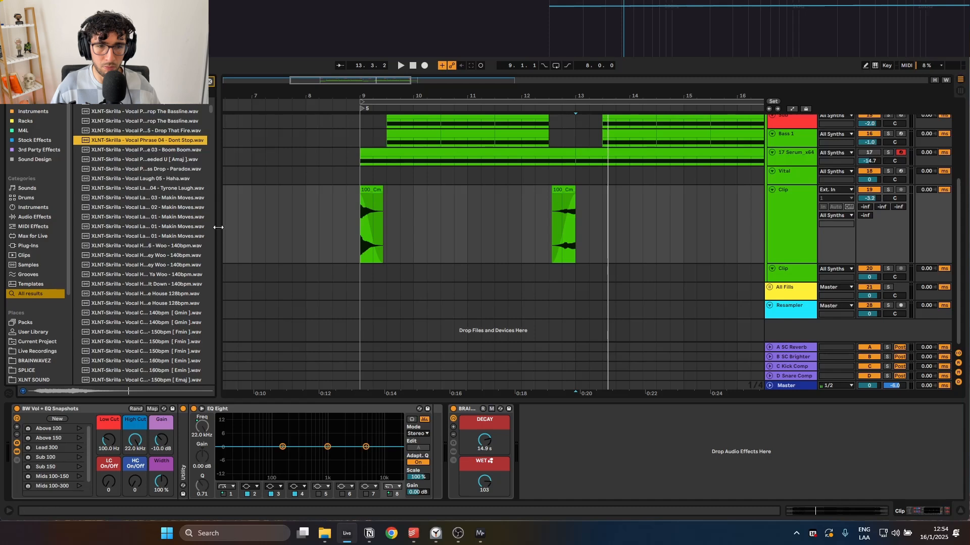
left_click_drag(218, 227, 259, 227)
left_click_drag(177, 142, 690, 191)
key("space")
left_click(685, 194)
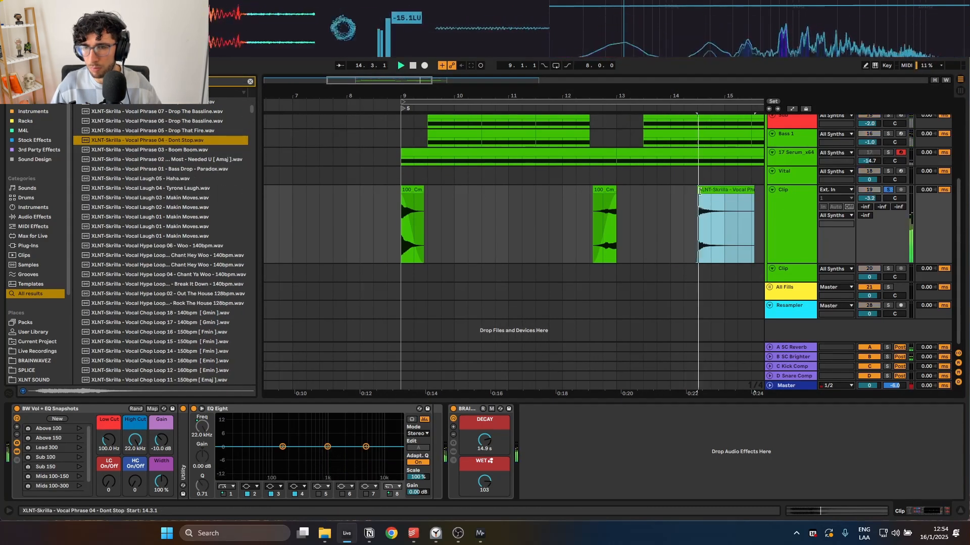
left_click_drag(686, 194, 620, 190)
scroll(631, 192, "up", 3)
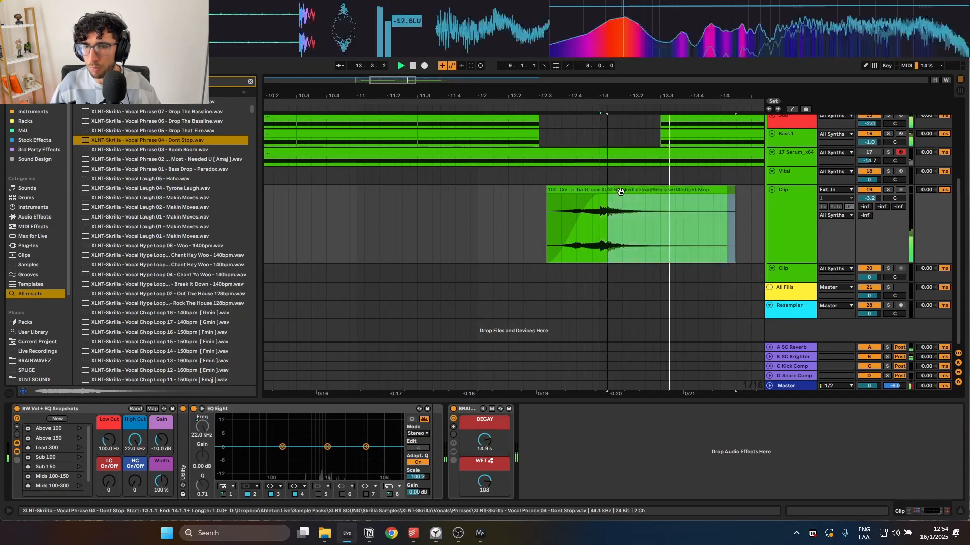
scroll(615, 187, "down", 4)
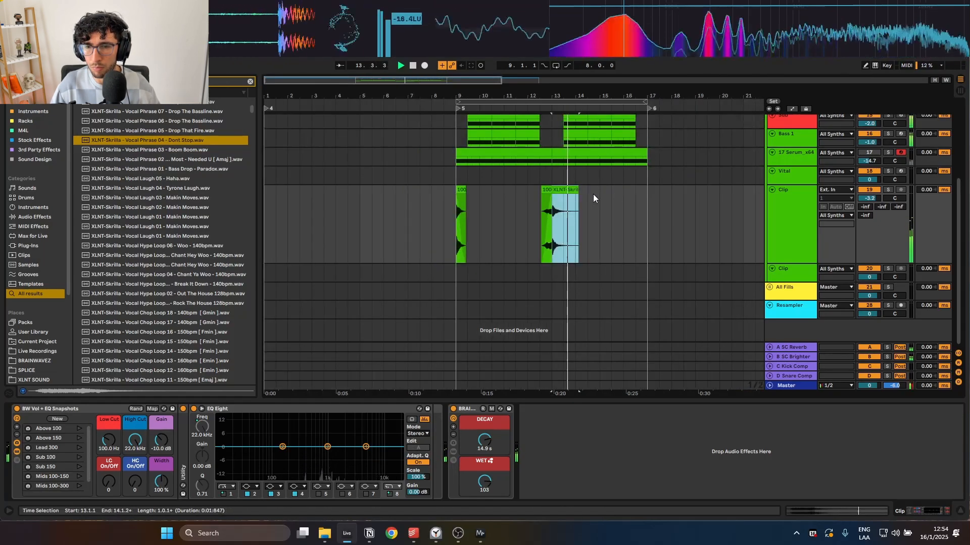
scroll(596, 197, "up", 2)
Browse the vocal samples and place BB2_vocal_female_nordic_oo_Bm.wav on the Clip track at 16.3.1.
scroll(189, 228, "down", 5)
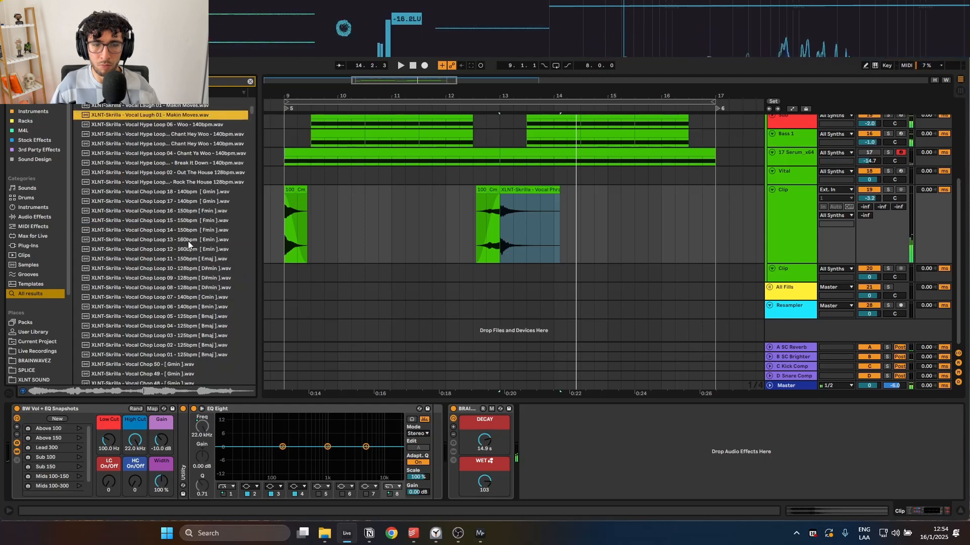
left_click(197, 237)
scroll(197, 238, "down", 3)
scroll(197, 235, "down", 5)
left_click(196, 292)
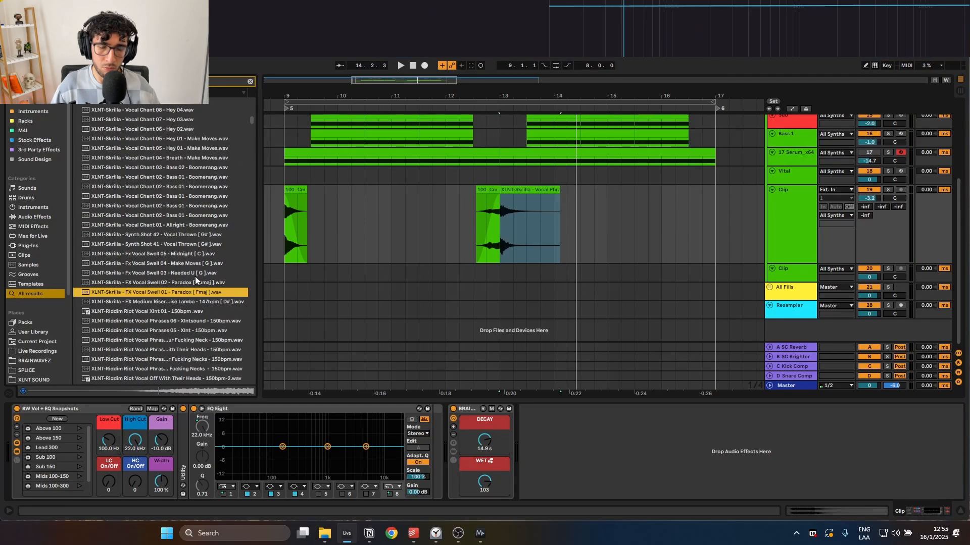
scroll(194, 281, "down", 2)
left_click_drag(195, 255, 598, 222)
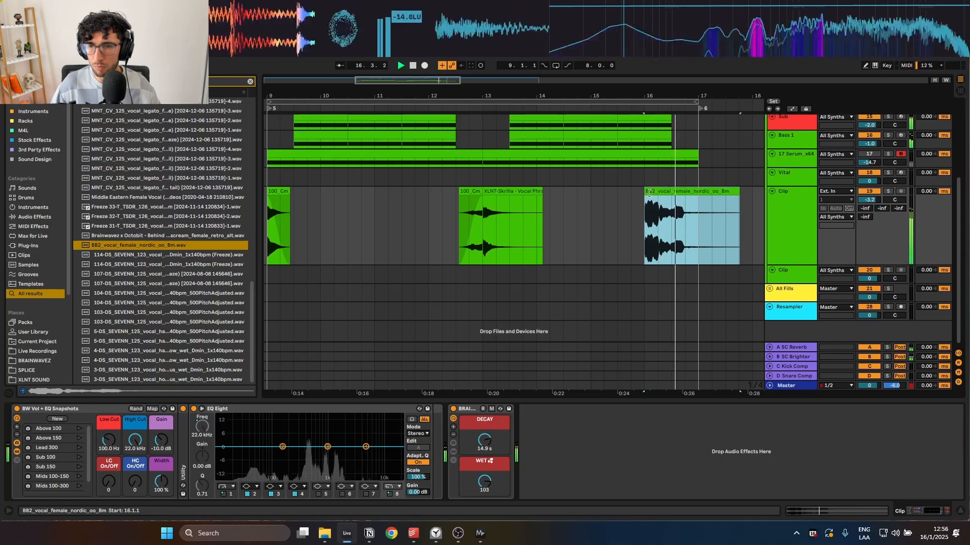
left_click_drag(652, 193, 675, 194)
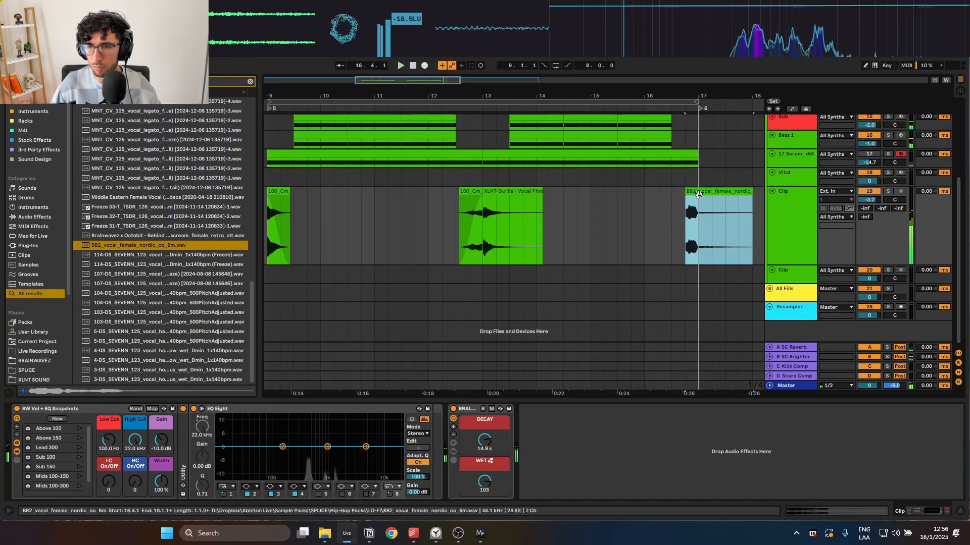
Split the nordic female vocal clip at 16.4.1, delete the part after the split, and play the shortened clip.
left_click(686, 227)
key("space")
key("ctrl+e")
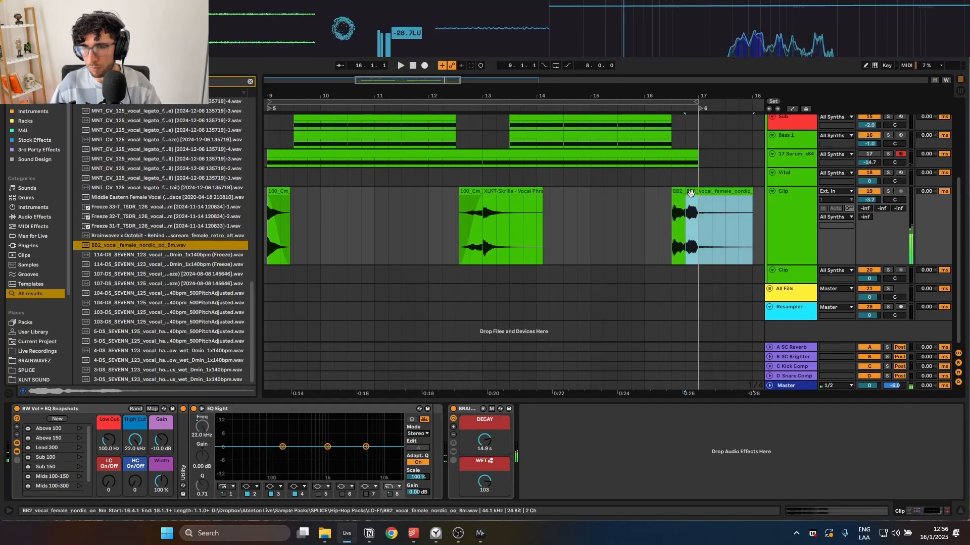
key("Delete")
left_click(670, 201)
key("space")
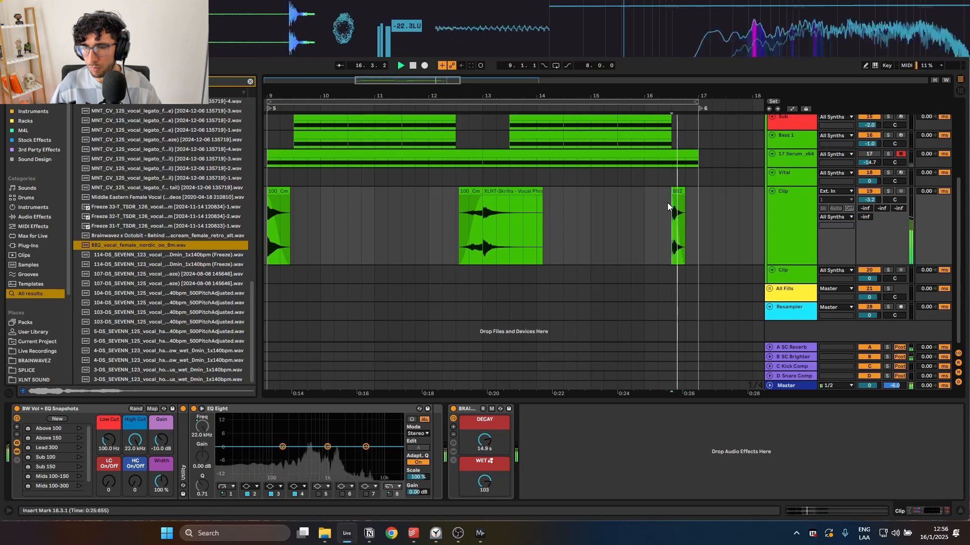
scroll(680, 222, "right", 1)
key("space")
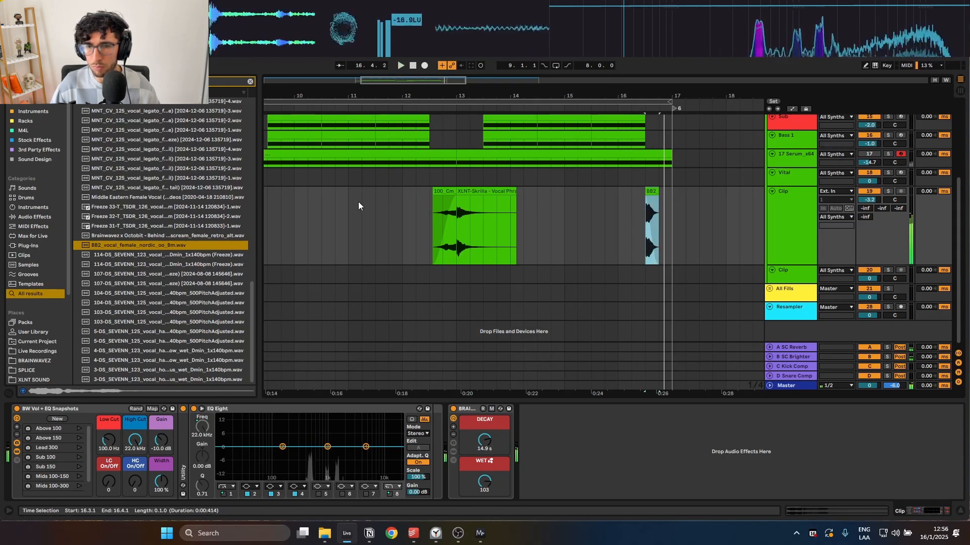
Play the section from bar 9 and lower the Clip track's volume to -4.5 dB.
scroll(374, 203, "down", 5)
left_click(349, 183)
key("space")
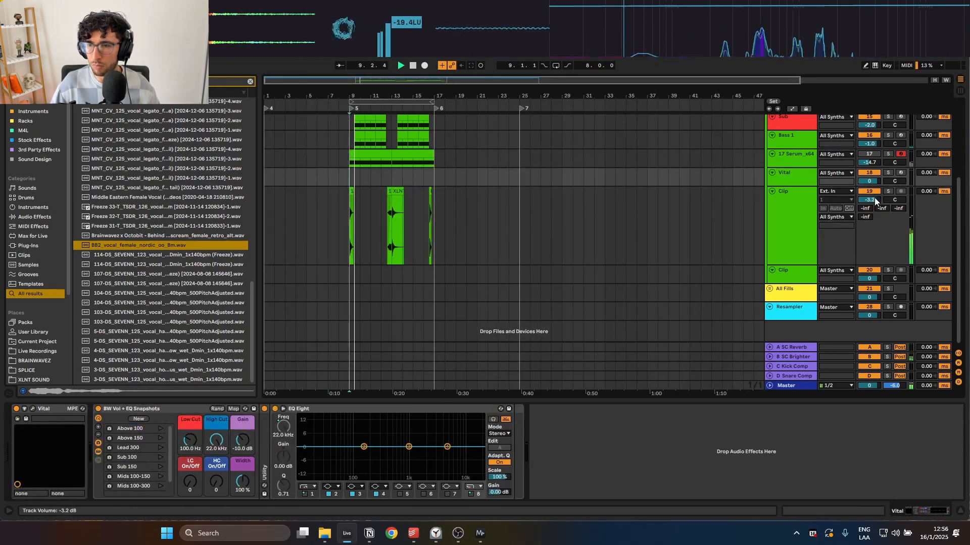
left_click_drag(875, 201, 874, 204)
scroll(350, 198, "up", 2)
left_click(347, 194)
scroll(349, 195, "up", 2)
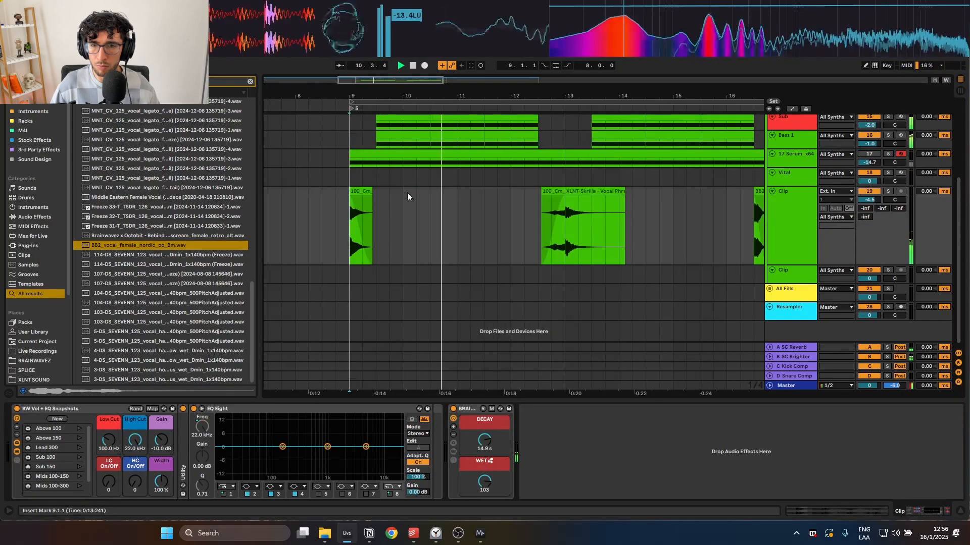
Delete the Serum_x64 and Vital tracks from the synth group.
left_click(803, 160)
key("Delete")
left_click(814, 269)
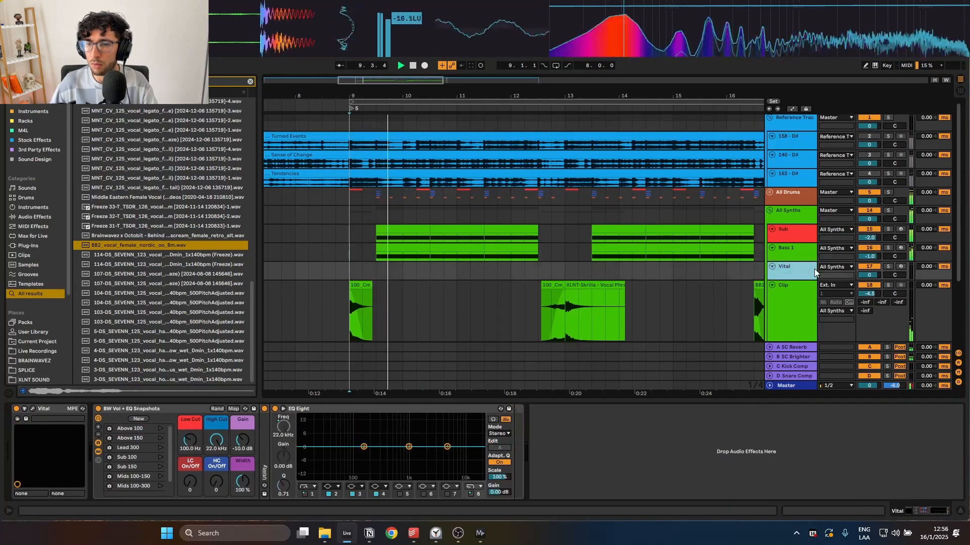
key("Delete")
Play the bar 9 to 17 section from several points to check the fill clips against the bass and drums.
left_click(539, 236)
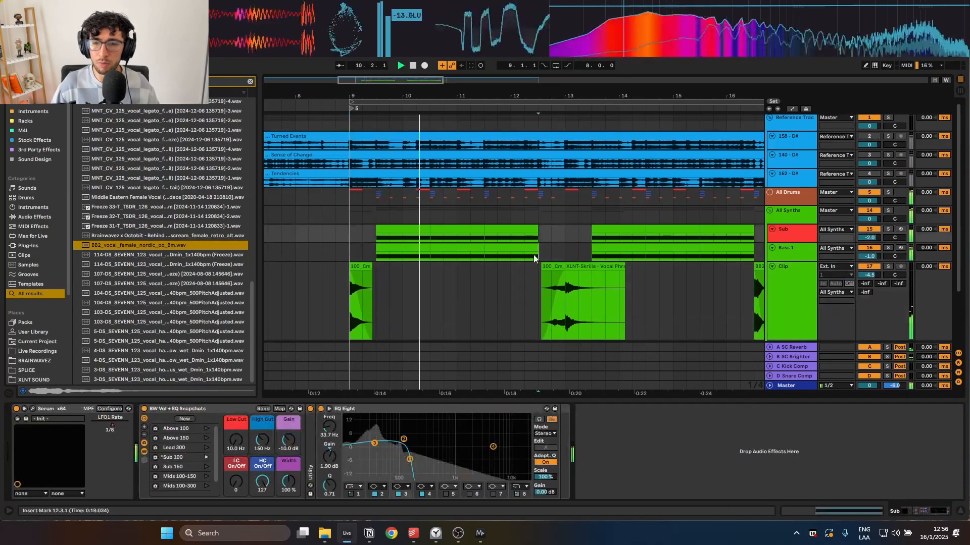
left_click(534, 256)
scroll(589, 249, "down", 2)
left_click(532, 238)
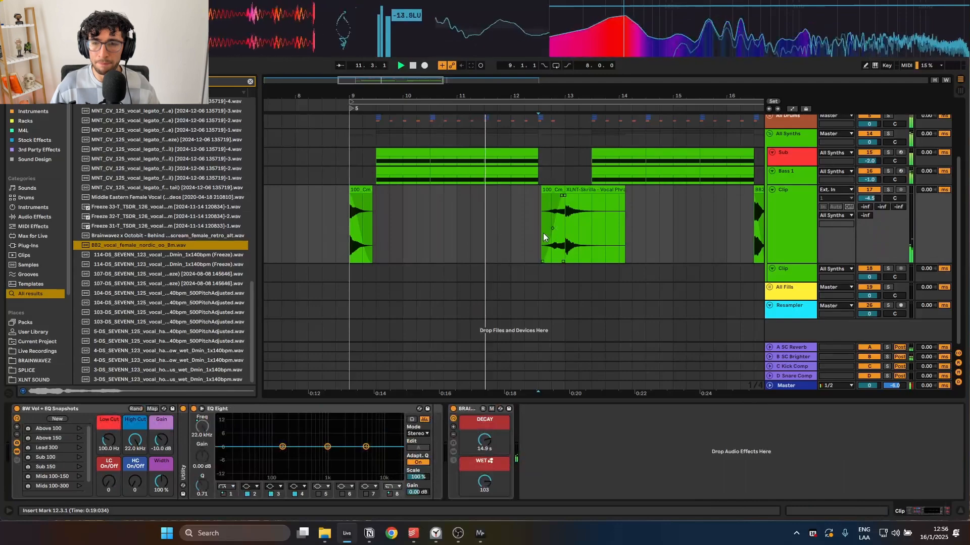
left_click(540, 229)
scroll(540, 228, "up", 1)
scroll(541, 228, "down", 2)
scroll(541, 228, "up", 1)
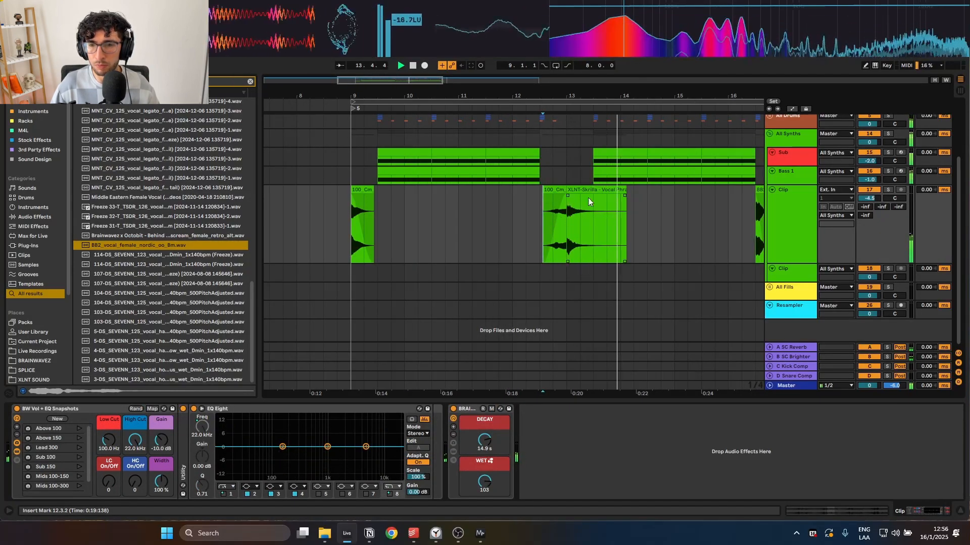
left_click(463, 195)
scroll(565, 208, "up", 3)
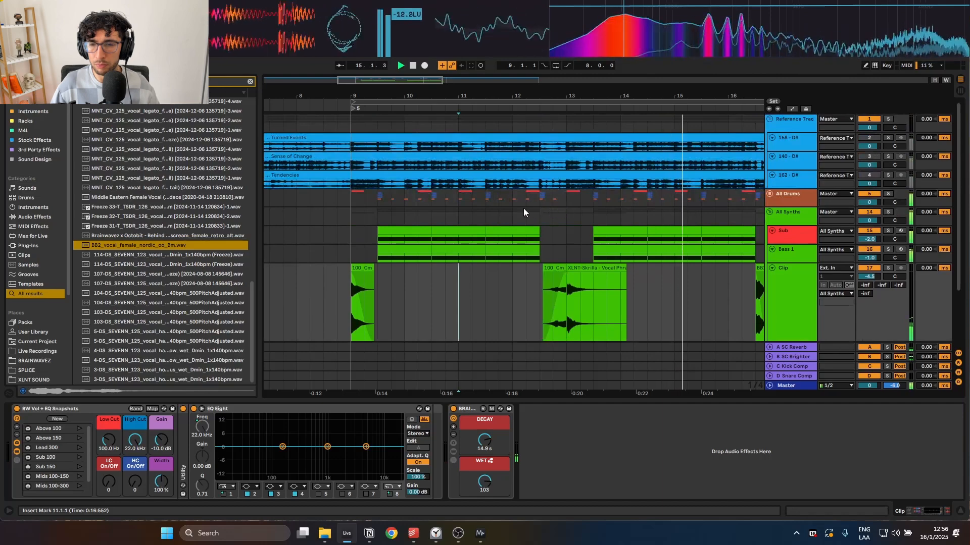
scroll(432, 214, "down", 3)
scroll(417, 219, "up", 1)
left_click(379, 214)
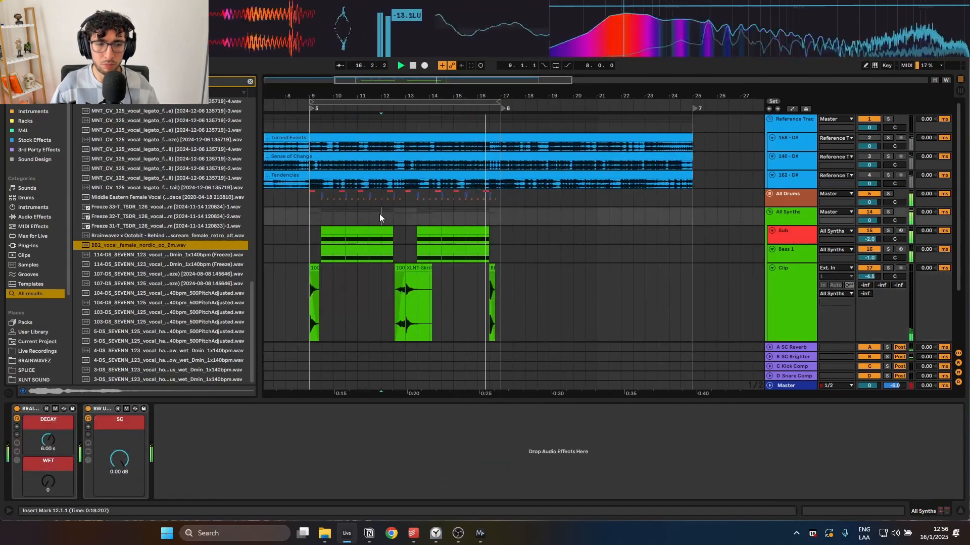
Copy the short Sub clip at bar 9 to bar 13 on the same track.
left_click(323, 222)
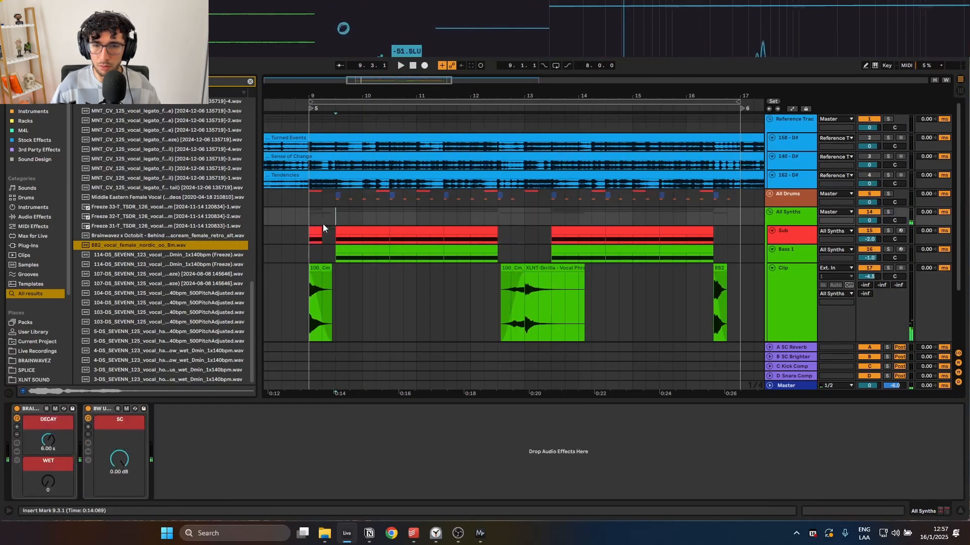
left_click(316, 230)
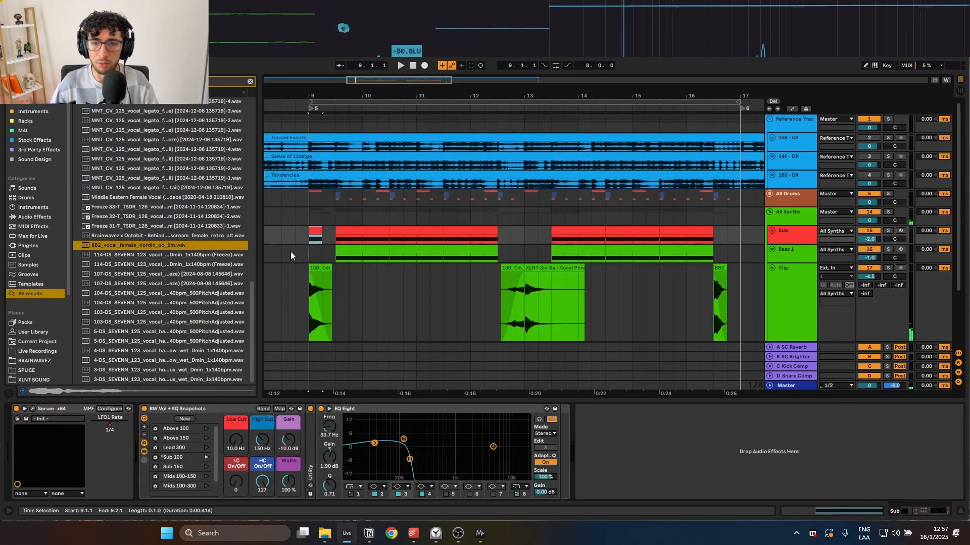
left_click_drag(331, 239, 566, 253)
left_click(281, 235)
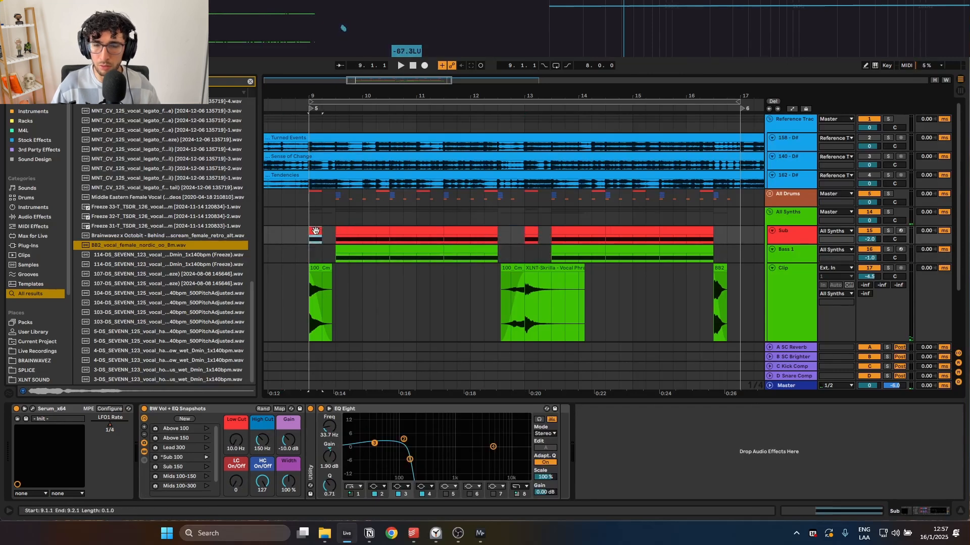
key("space")
left_click(784, 249)
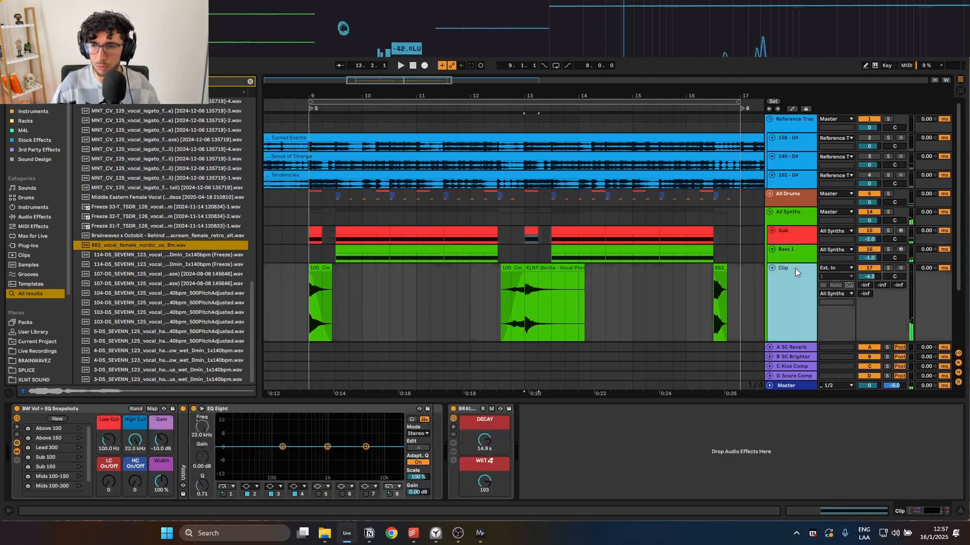
left_click(304, 232)
scroll(304, 233, "up", 3)
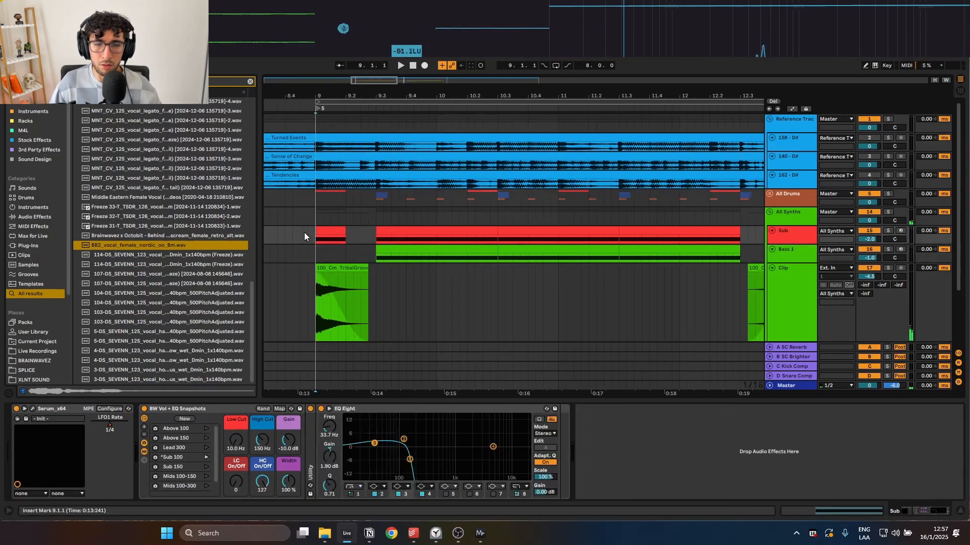
Clear the browser search and narrow the browser to widen the arrangement.
left_click(250, 81)
left_click_drag(259, 105, 236, 108)
left_click(315, 198)
Duplicate the Sub track and remove the long clips from the copy, keeping only the short clips at bars 9 and 13.
left_click(791, 253)
left_click(792, 241)
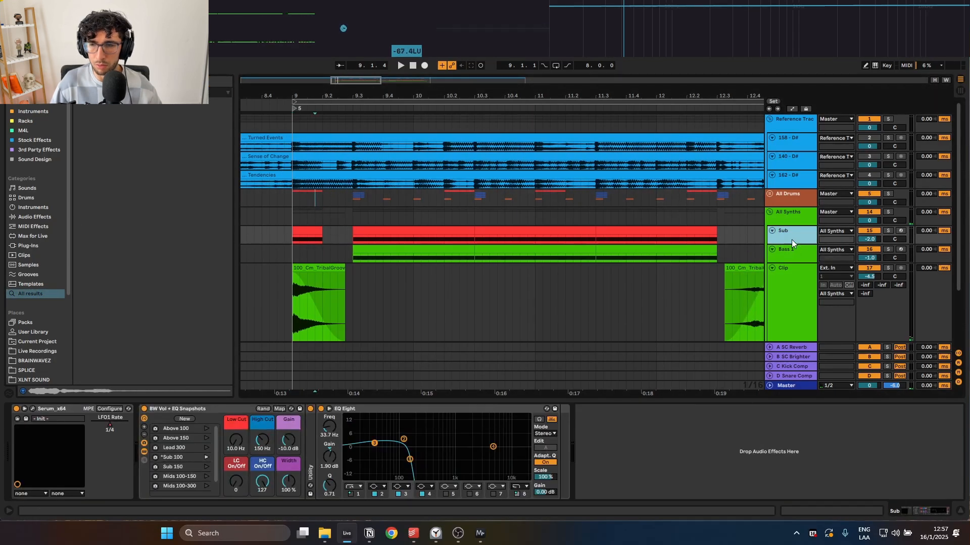
key("ctrl+d")
scroll(390, 237, "down", 4)
left_click(437, 246)
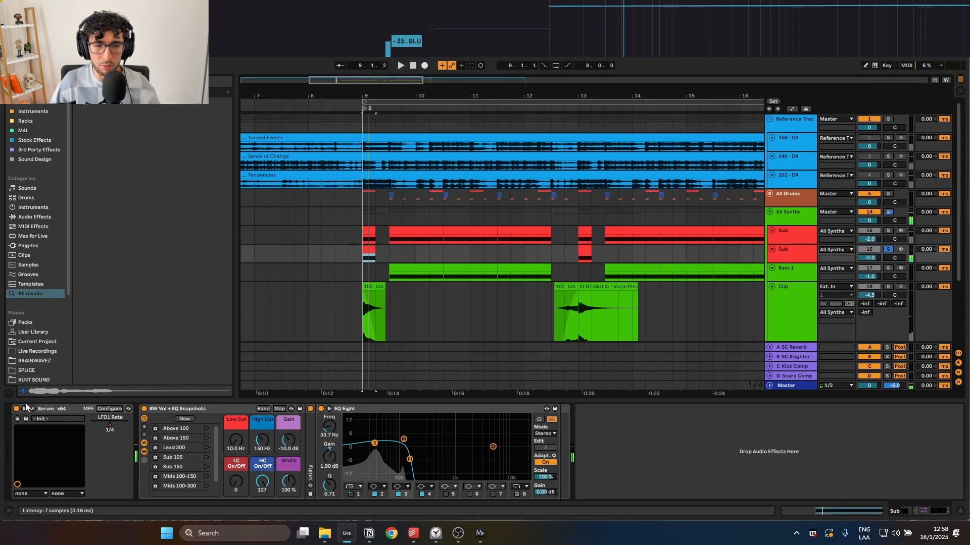
Open Serum on the duplicated Sub track and load the HarmonicSeries digital wavetable into OSC B.
left_click(32, 409)
left_click_drag(263, 88, 403, 104)
left_click(457, 167)
mouse_move(454, 200)
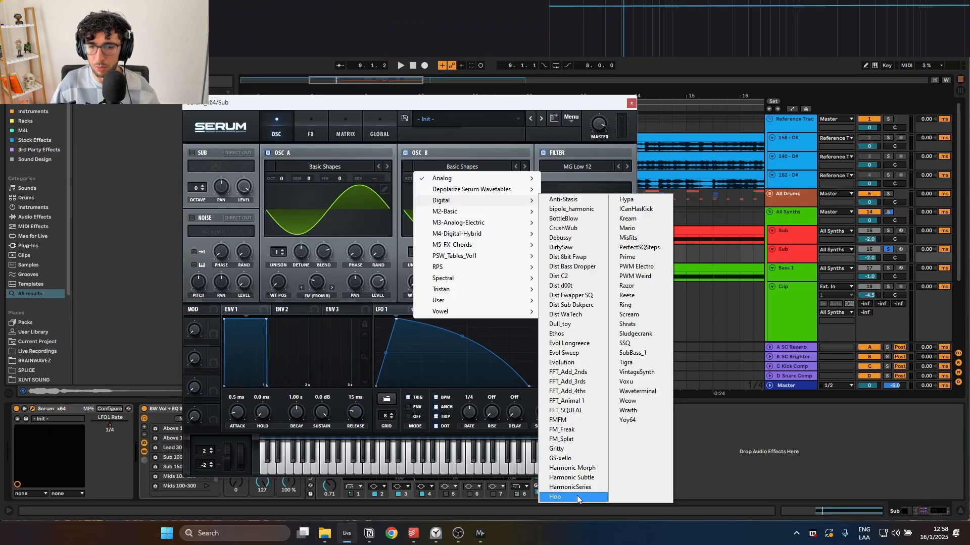
left_click(577, 487)
Raise OSC B's wavetable position and set OSC A's FM from B amount to about 46% while auditioning the sound.
mouse_move(415, 282)
left_mouse_down()
mouse_move(416, 253)
mouse_move(416, 263)
left_mouse_up()
key("space")
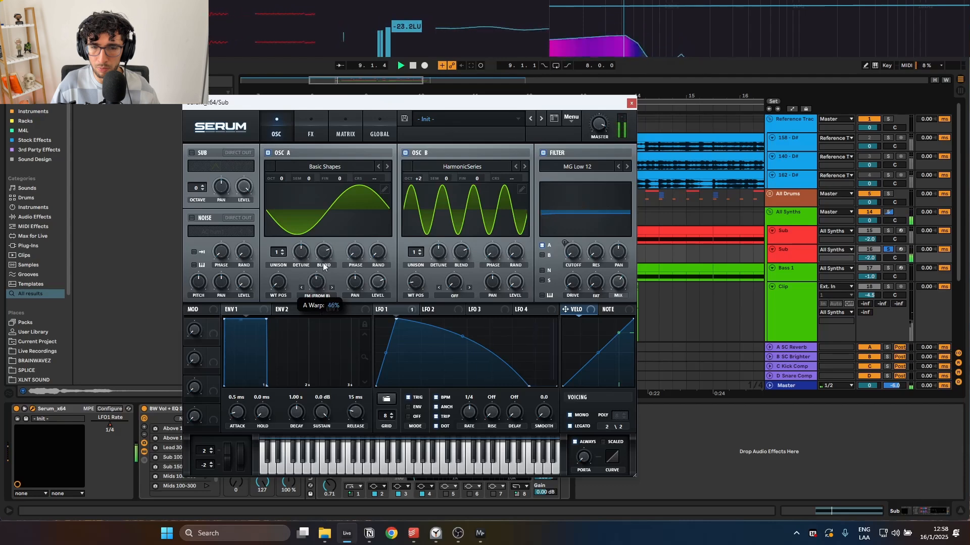
left_click(737, 258)
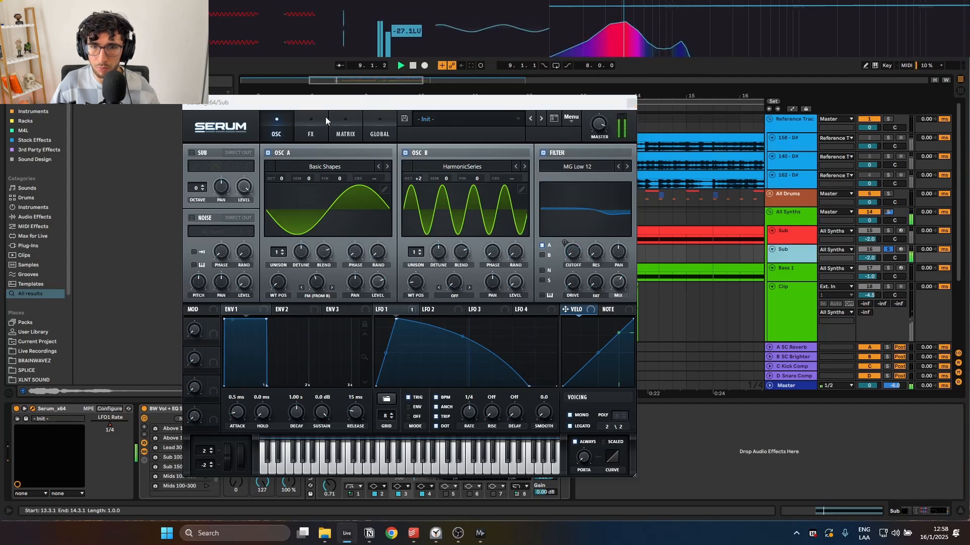
Change the type of Serum's distortion effect to Sin Fold.
left_click(304, 131)
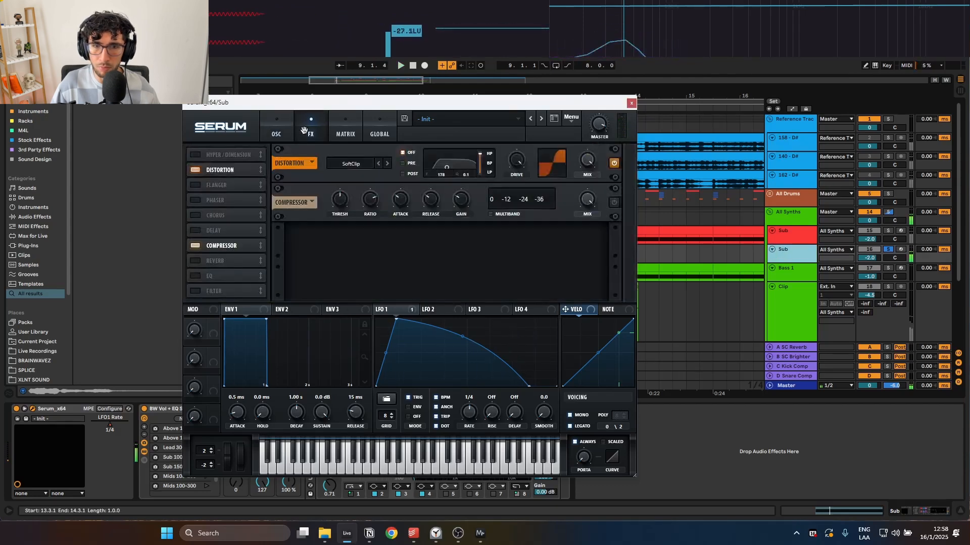
left_click(356, 164)
left_click(372, 241)
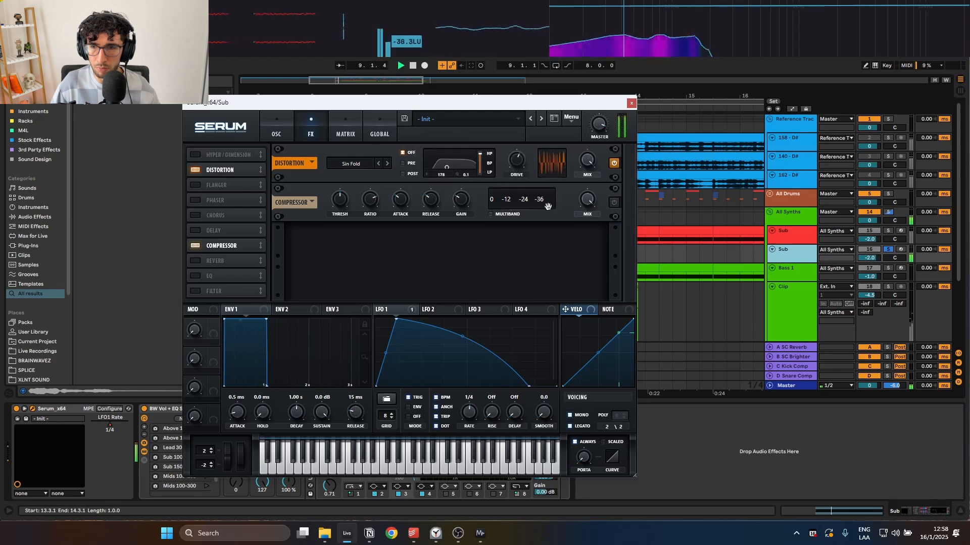
Close Serum, enable the rack's low cut on the duplicated Sub track, and recall the Above 150 EQ snapshot.
left_click(632, 103)
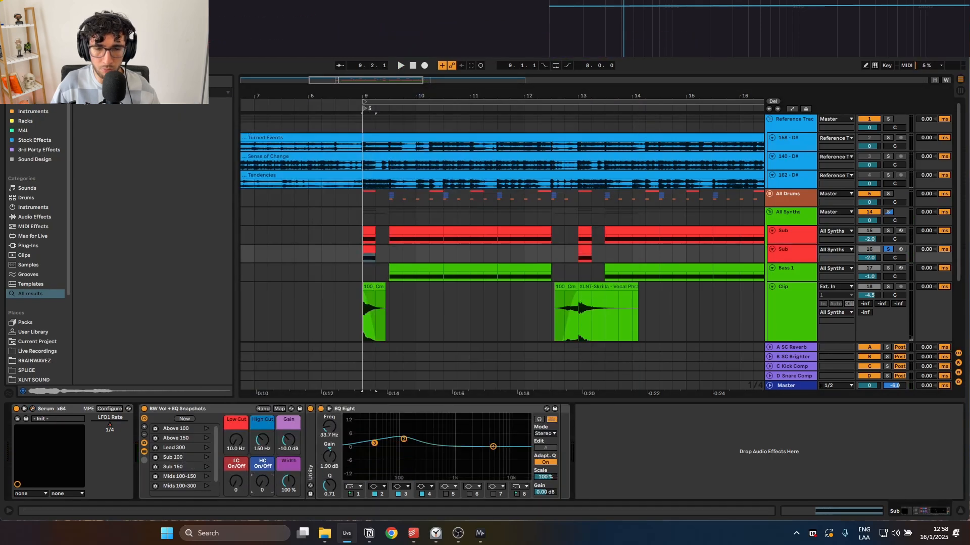
key("space")
key("space")
left_click_drag(238, 483, 223, 438)
key("space")
key("space")
key("space")
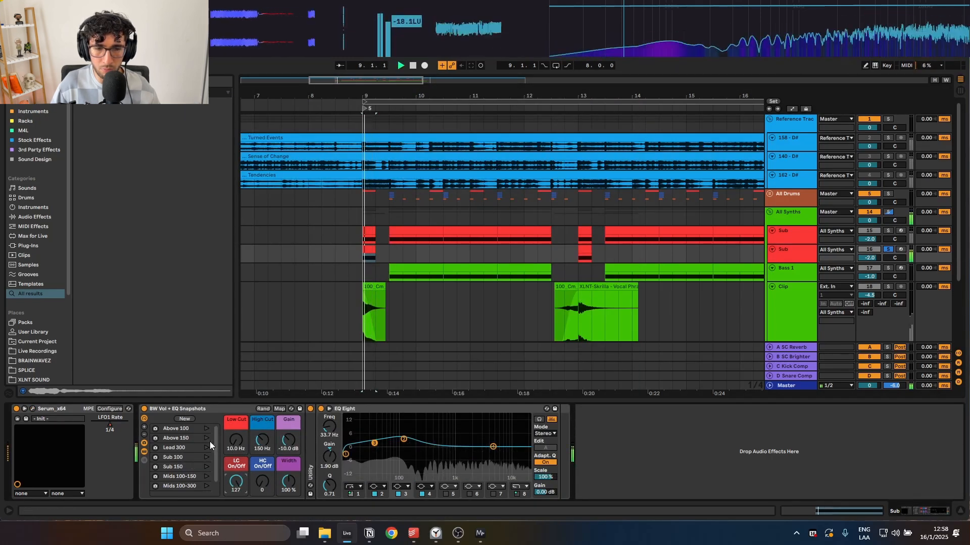
key("space")
left_click(205, 430)
left_click(206, 437)
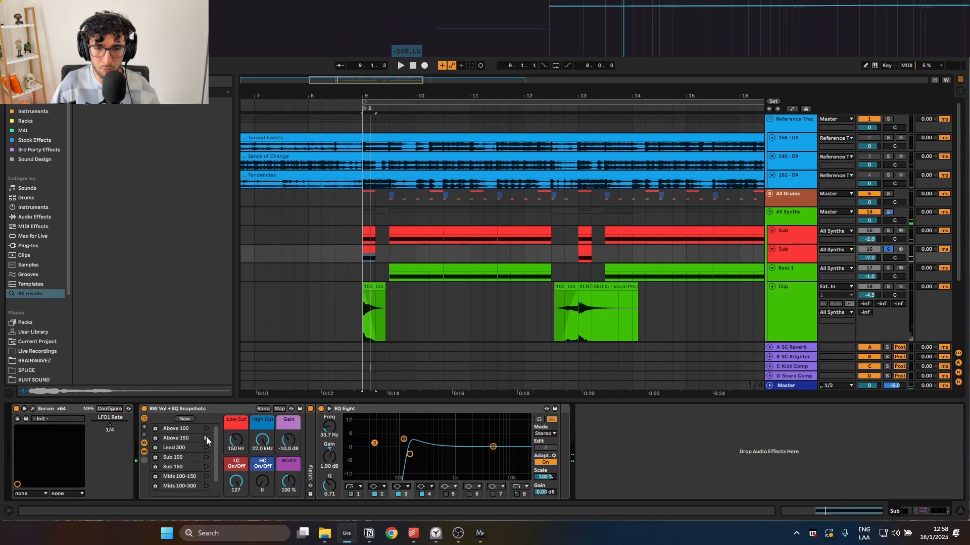
Reopen Serum on the duplicated Sub, bypass its distortion, and lower OSC B's wavetable position while auditioning.
left_click(34, 410)
left_click(310, 130)
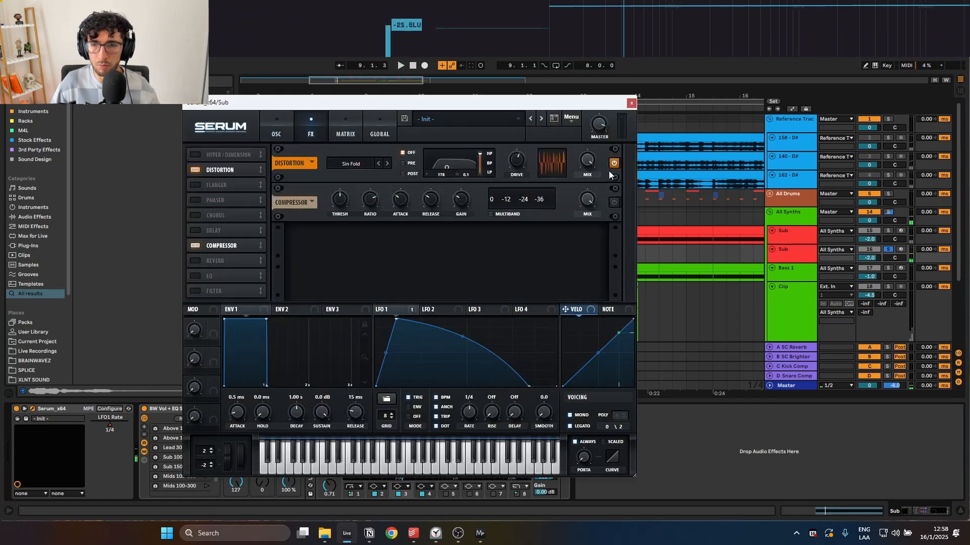
left_click(265, 136)
key("space")
left_click_drag(420, 284, 420, 295)
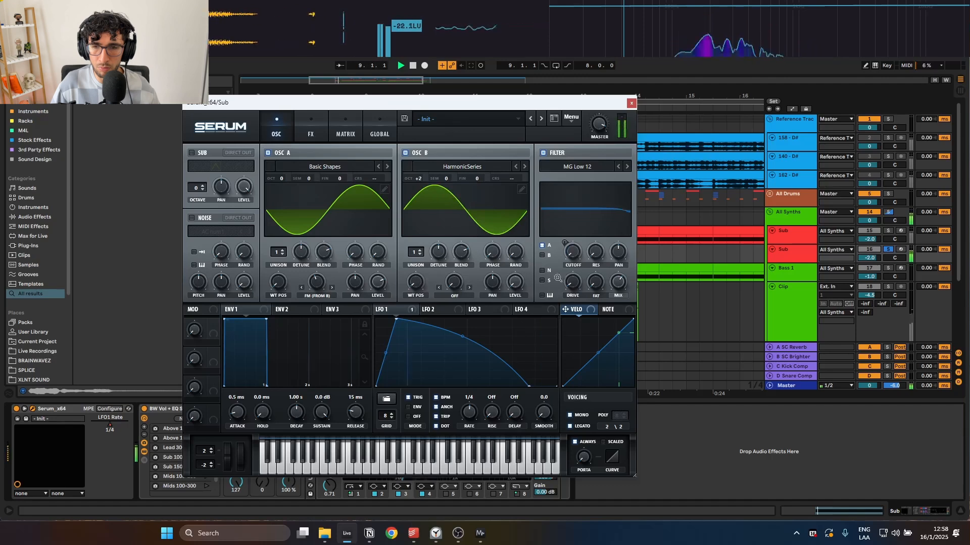
Re-enable Serum's distortion, try the Tube type, and settle on Downsample while auditioning the sound.
left_click(323, 130)
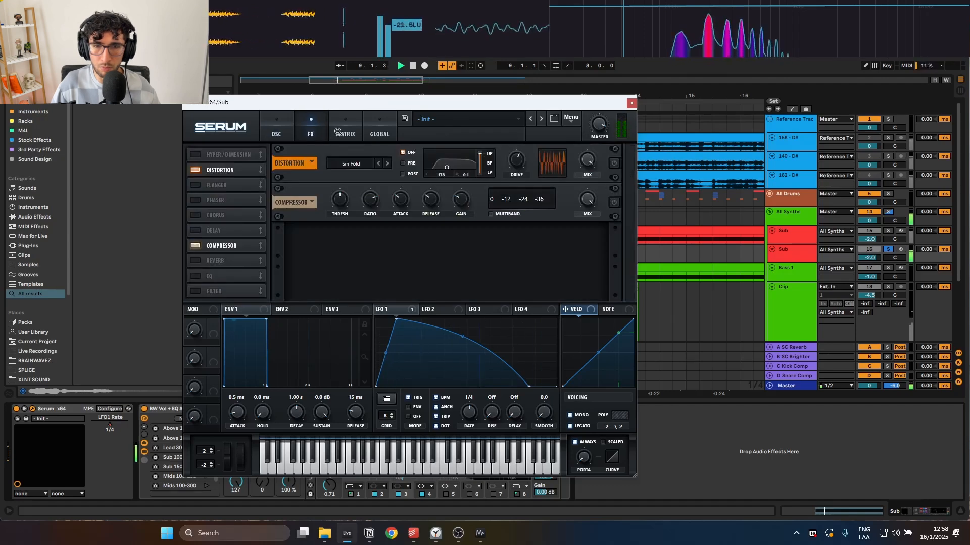
left_click(345, 164)
left_click(352, 176)
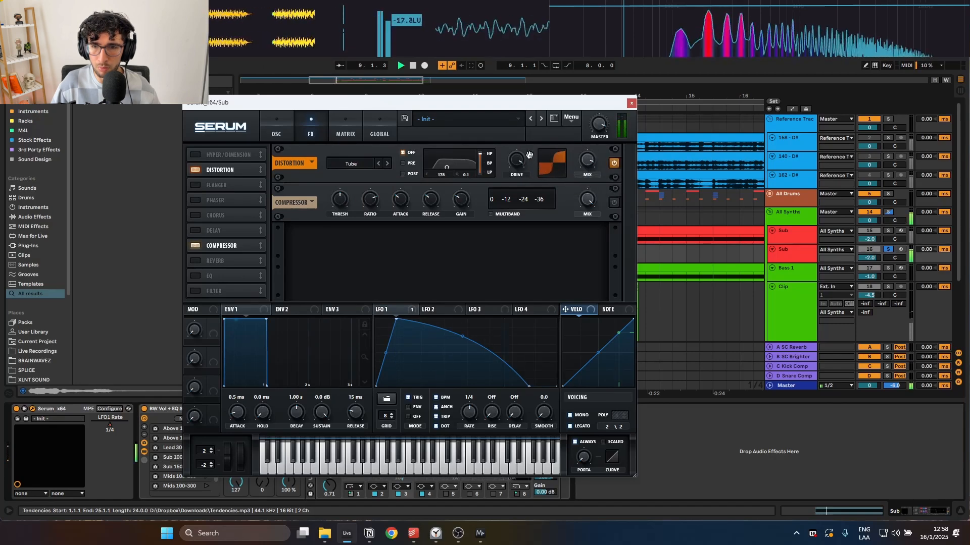
left_click(361, 161)
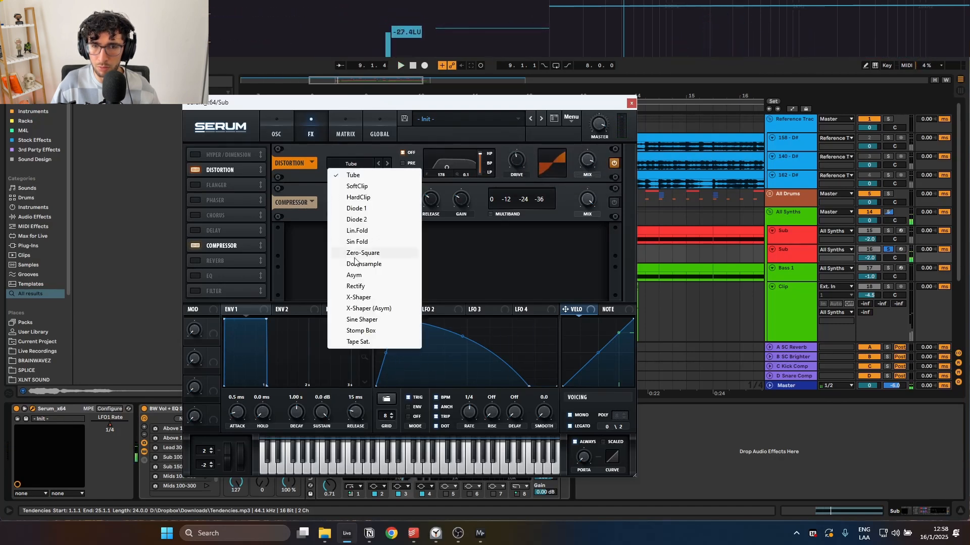
left_click(362, 262)
key("space")
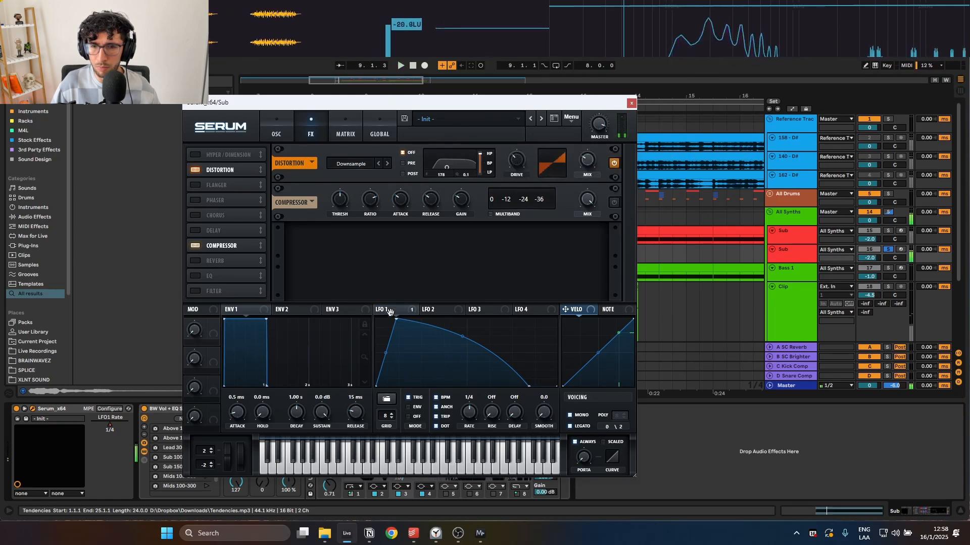
Assign LFO 1 to the distortion's mix and reduce the modulation amount.
right_click(508, 156)
left_click(541, 173)
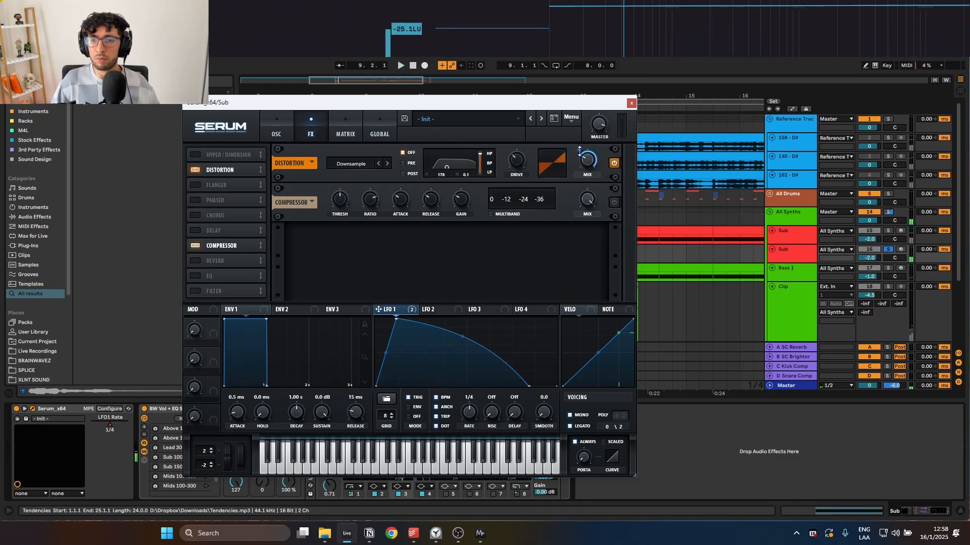
left_click_drag(579, 151, 577, 168)
key("space")
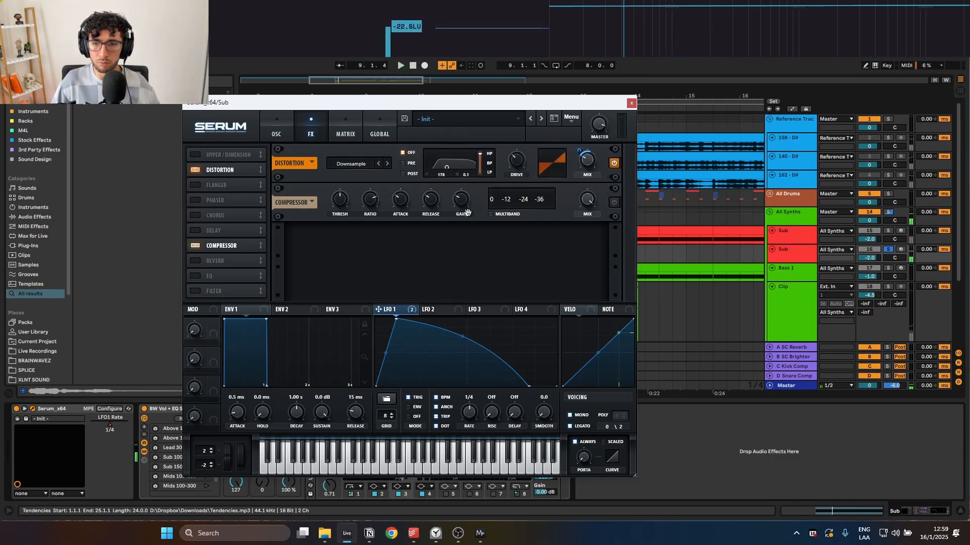
Replace Serum's compressor effect with a reverb and modulate the reverb's decay with LFO 1.
left_click(198, 245)
left_click(194, 291)
left_click(195, 292)
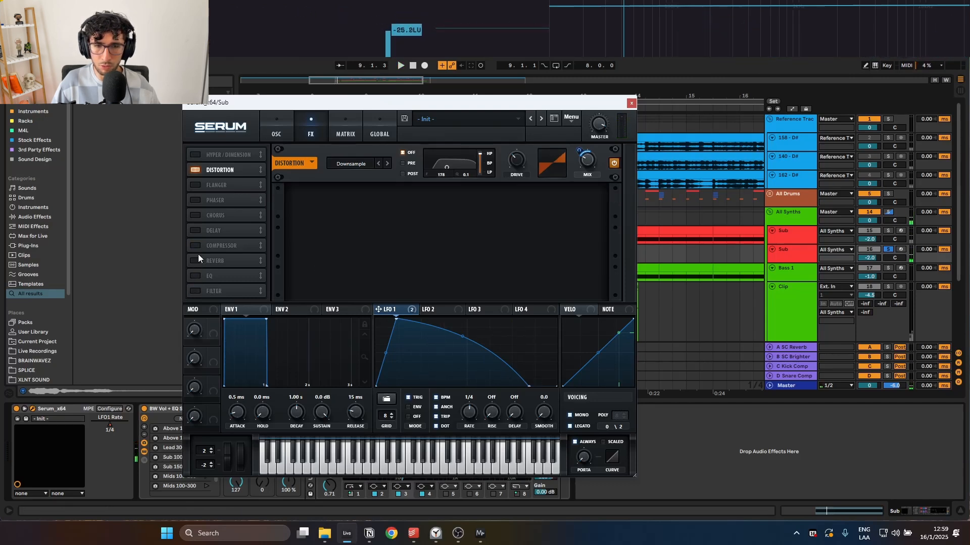
left_click(195, 261)
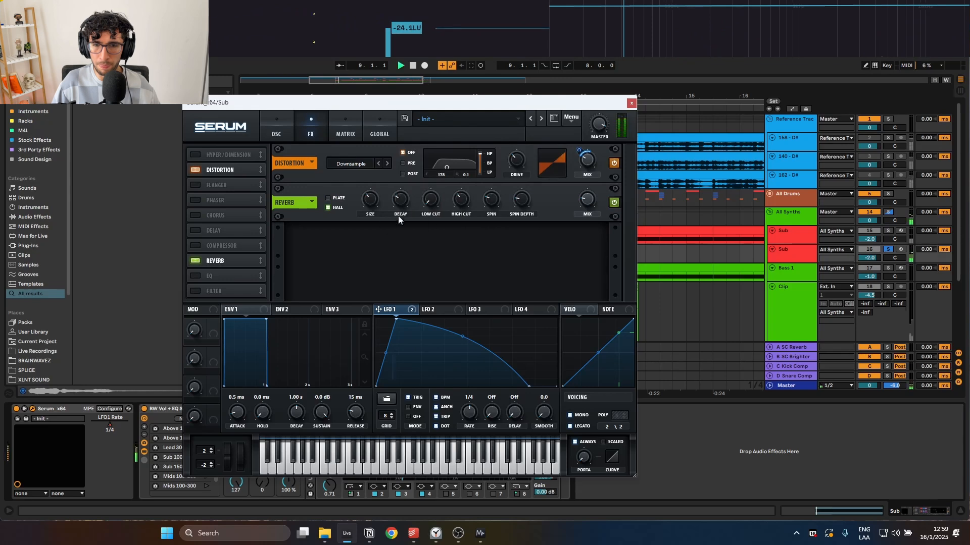
key("space")
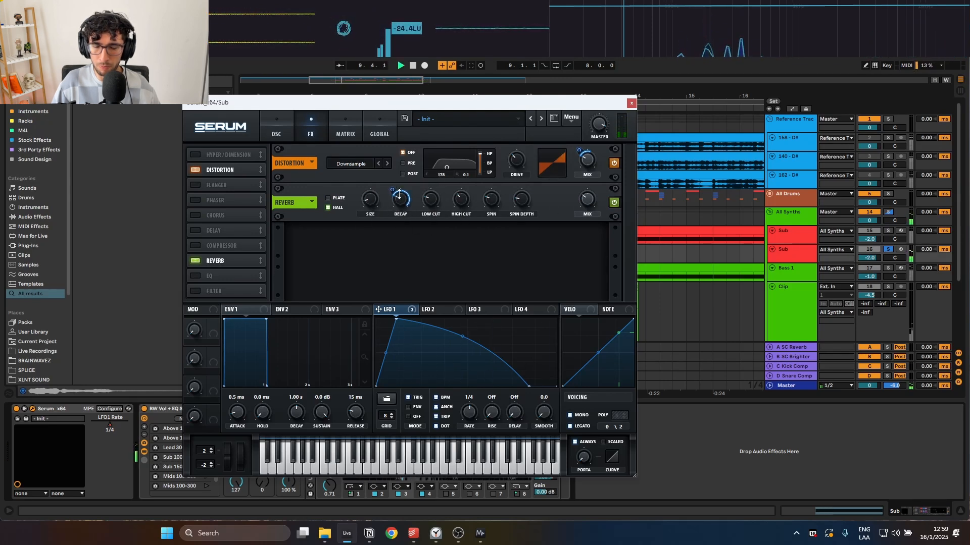
Audition the duplicated Sub sound and review its Serum oscillators, effects and LFO 1 assignments in the modulation matrix.
left_click(272, 126)
mouse_move(279, 252)
left_mouse_down()
mouse_move(284, 237)
mouse_move(281, 265)
left_mouse_up()
key("space")
key("space")
key("space")
left_click(337, 128)
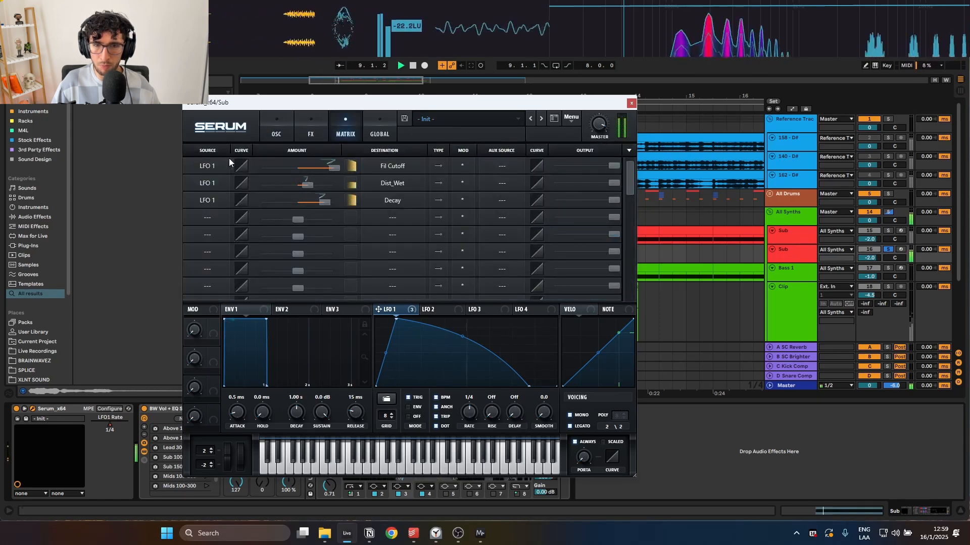
left_click(311, 127)
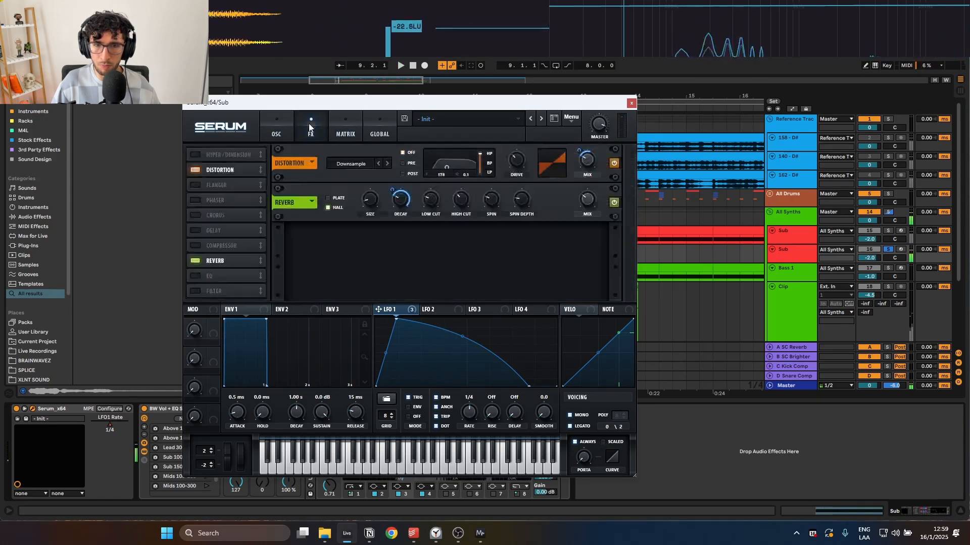
left_click(630, 104)
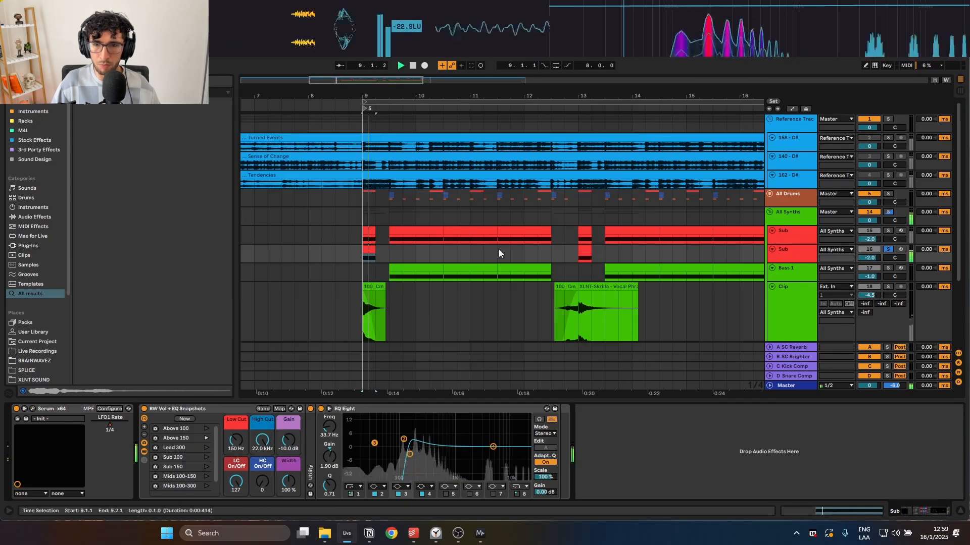
Solo the Bass 1 track, review its Serum oscillators and effects, and enable direct output for the noise oscillator.
left_click(365, 251)
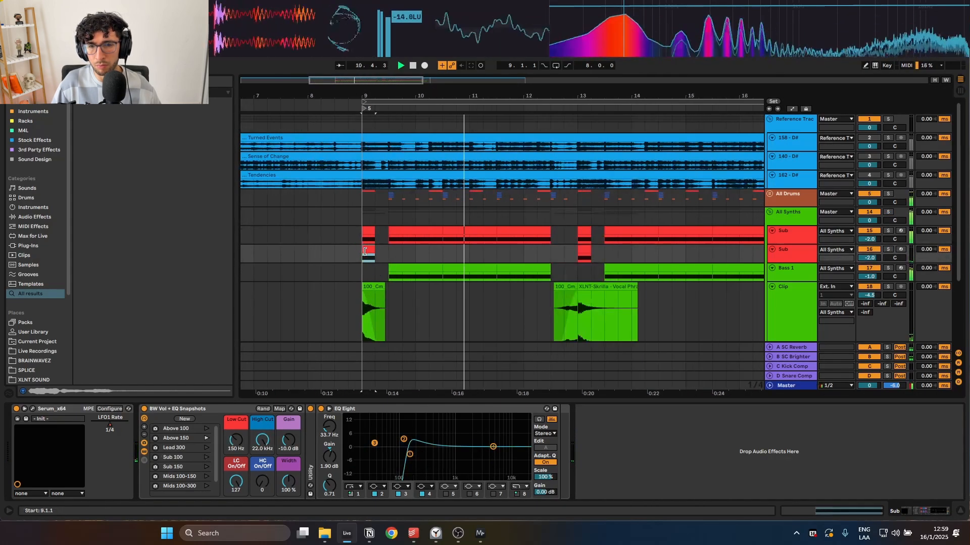
left_click(405, 269)
key("s")
key("space")
key("space")
left_click(33, 409)
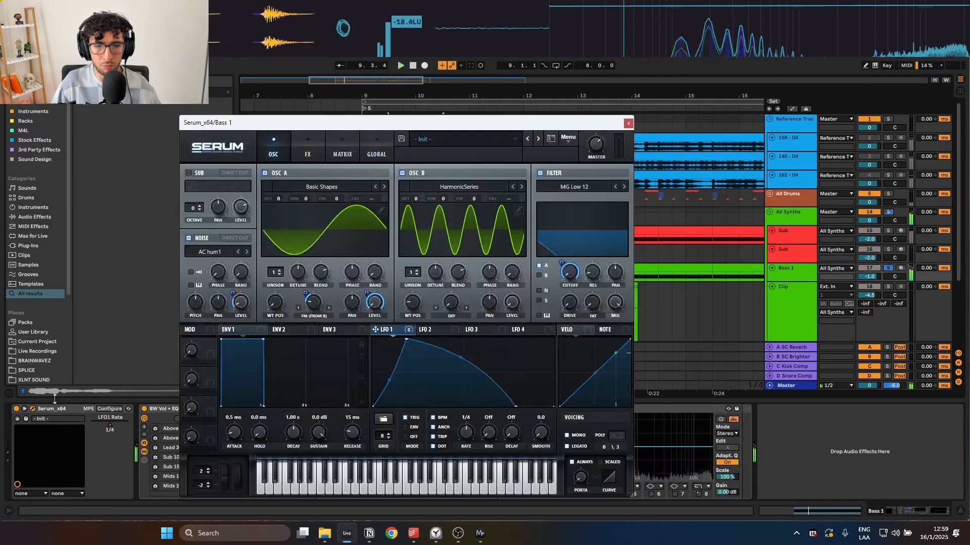
left_click(308, 145)
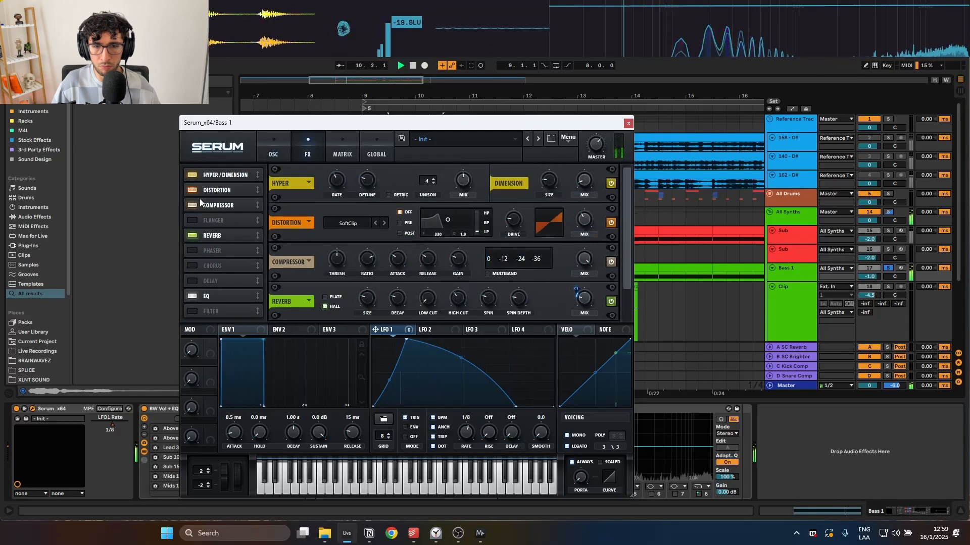
left_click(286, 142)
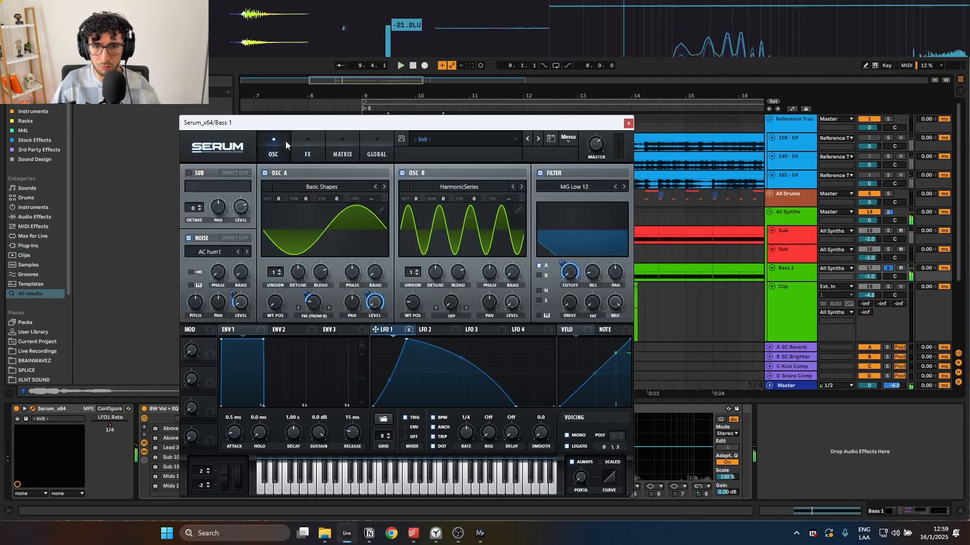
left_click(304, 144)
left_click(273, 147)
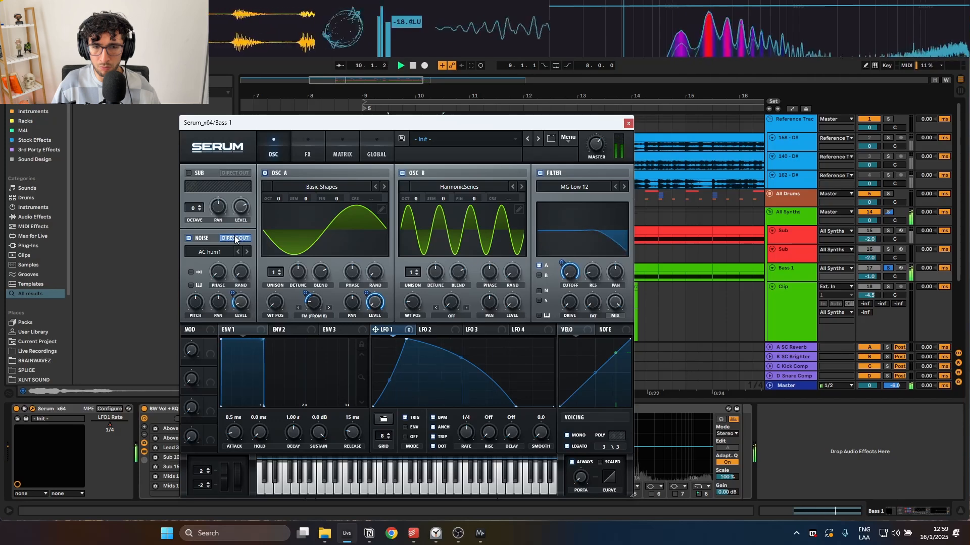
left_click(628, 123)
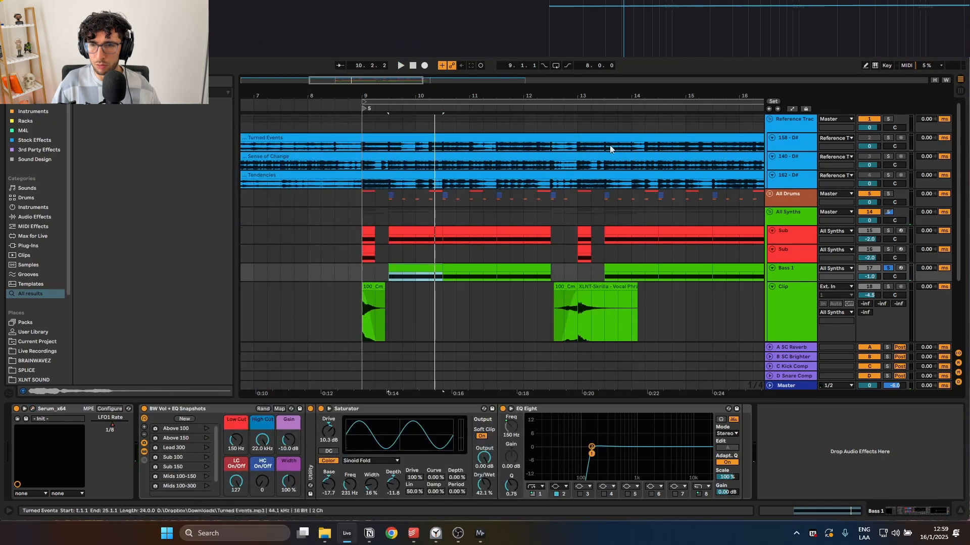
Listen to Bass 1 soloed and in the full mix while examining its Serum effects and oscillator settings.
left_click(409, 271)
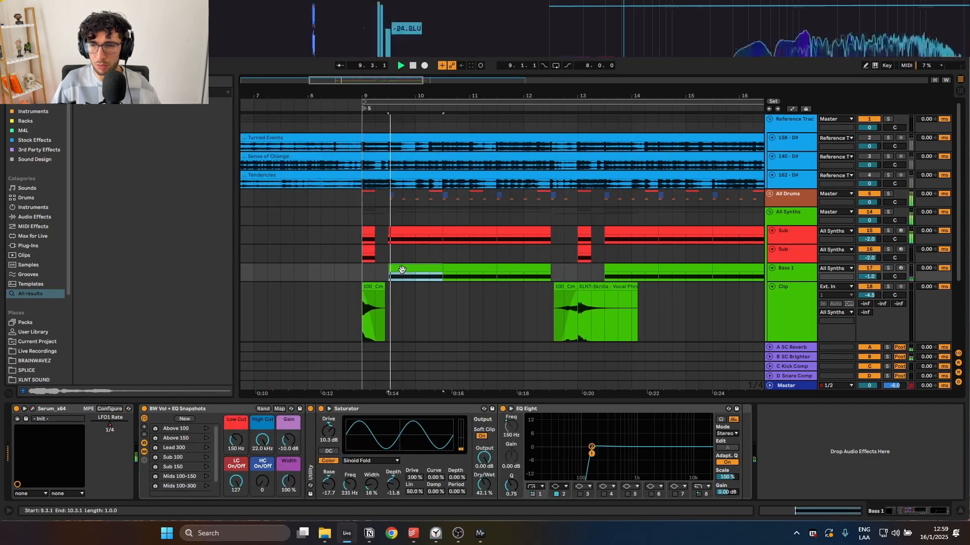
key("s")
key("space")
key("space")
key("space")
left_click(33, 408)
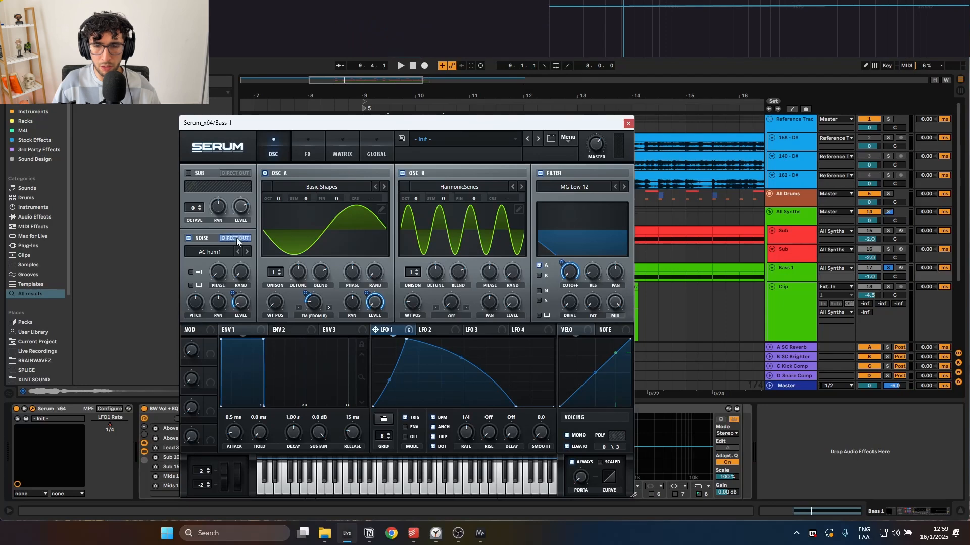
left_click(309, 153)
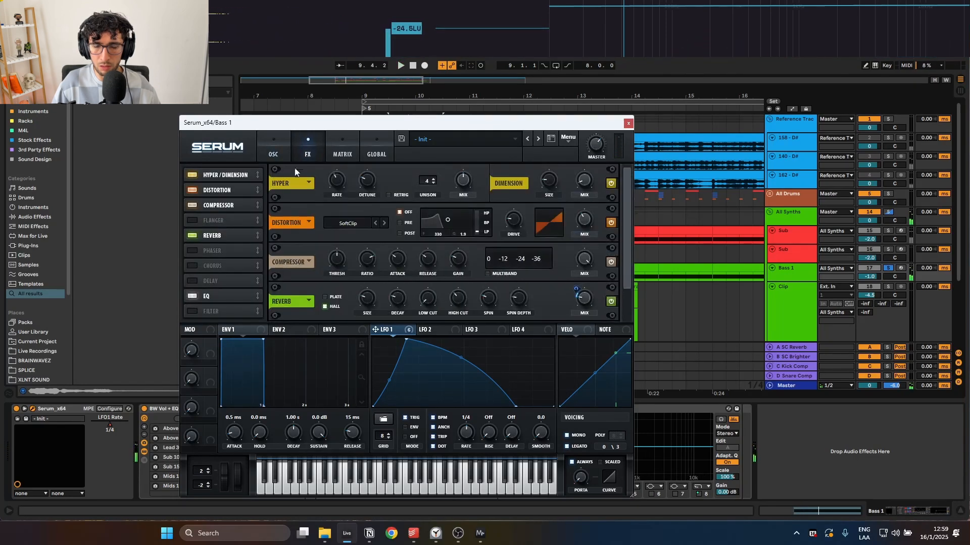
left_click(274, 154)
key("space")
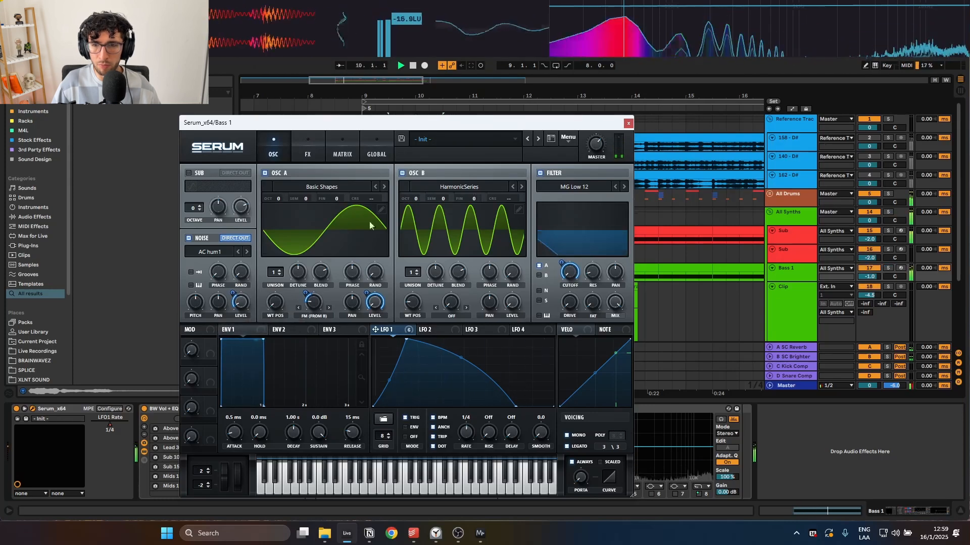
mouse_move(232, 294)
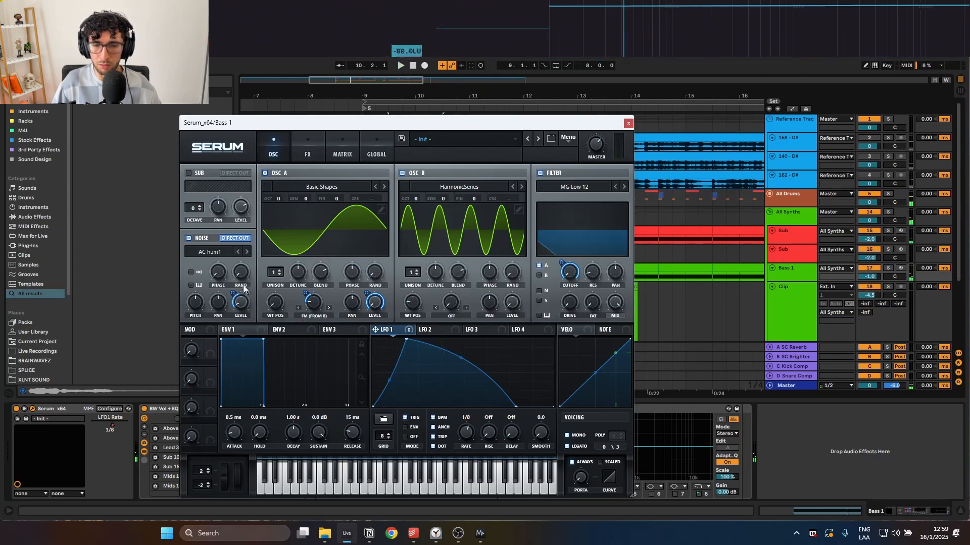
key("space")
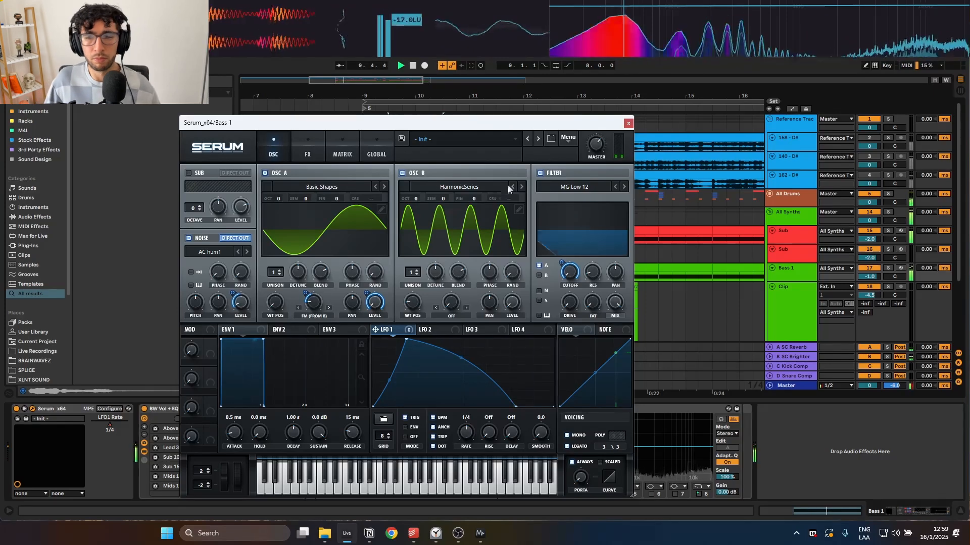
left_click(628, 123)
Add Amp to the soloed second Sub track before EQ Eight, using Boost, Dual output, Middle 2.78, Volume 5.24 and Dry/Wet 27.8%.
left_click(347, 260)
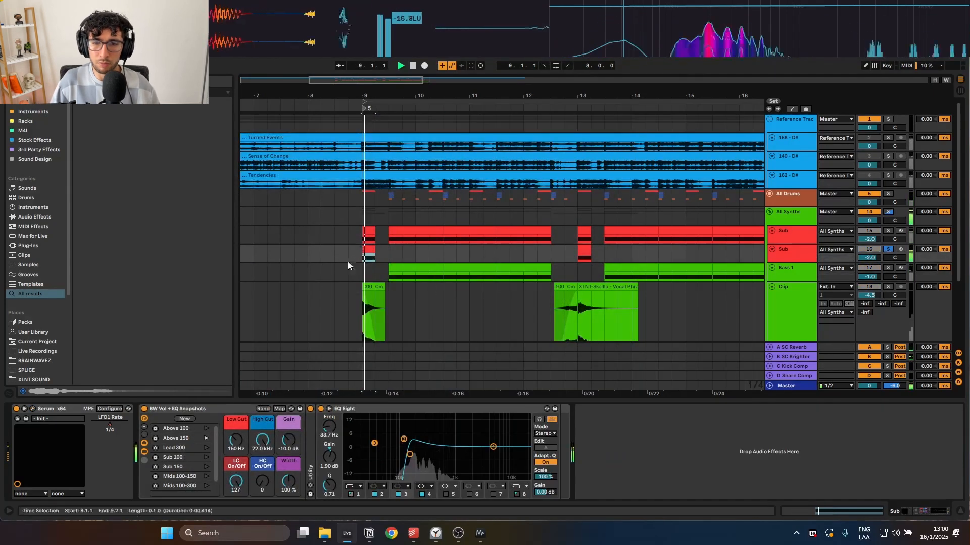
left_click(364, 241)
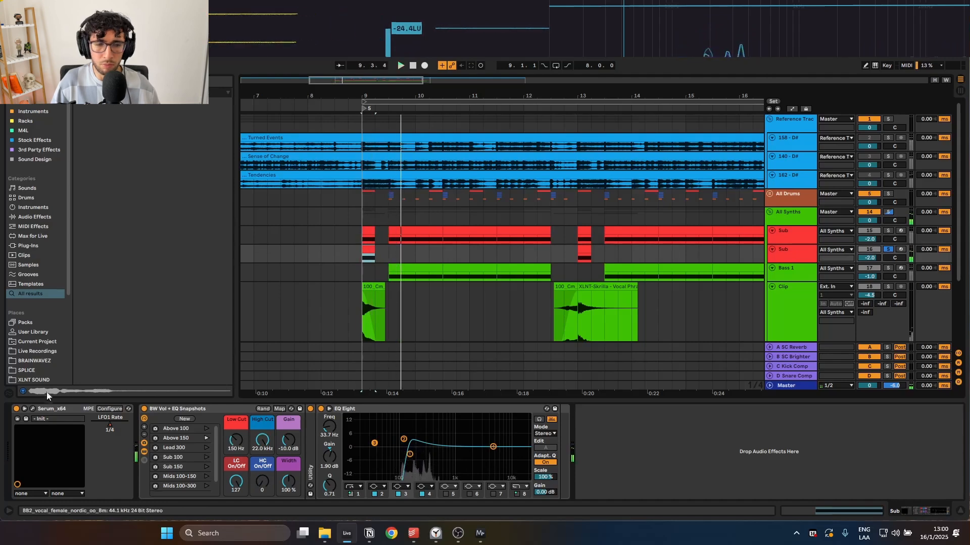
left_click(29, 121)
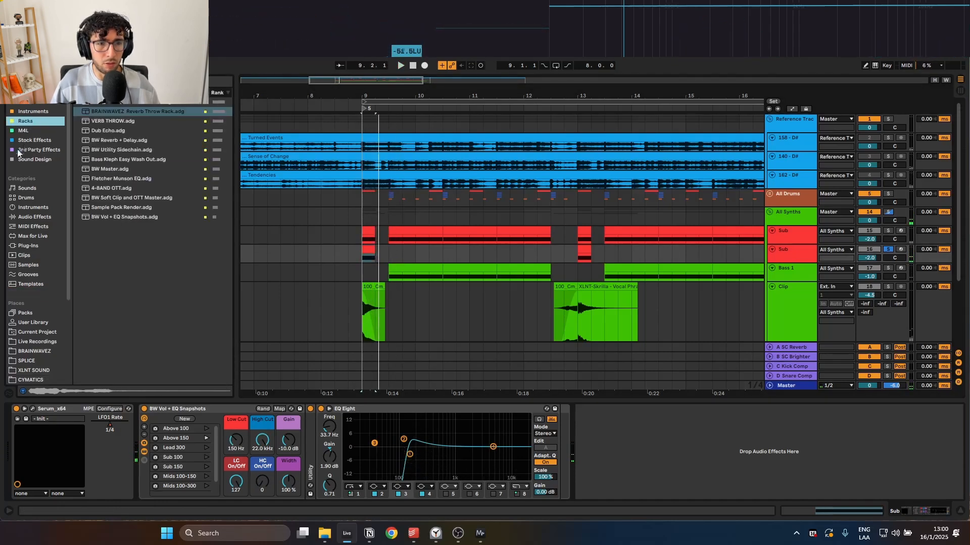
left_click(35, 140)
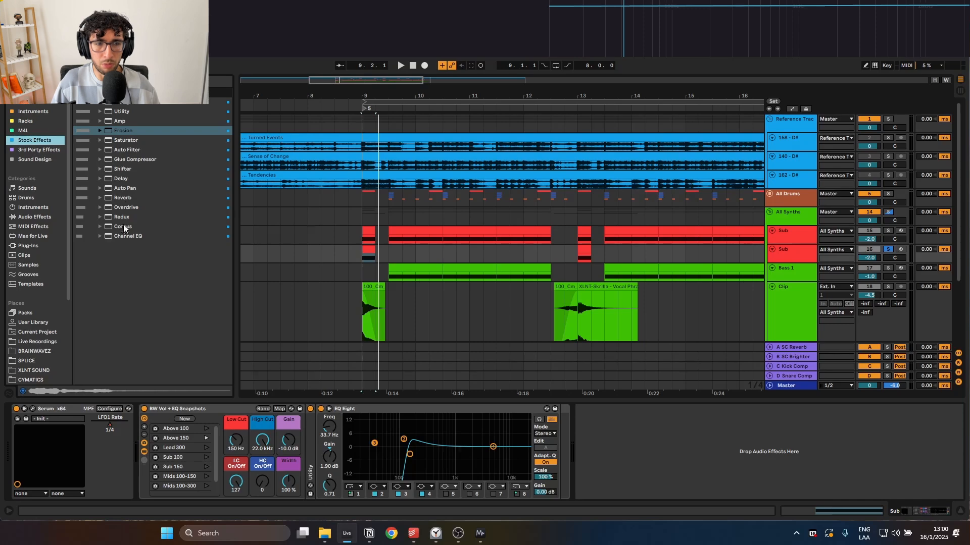
left_click_drag(120, 121, 318, 446)
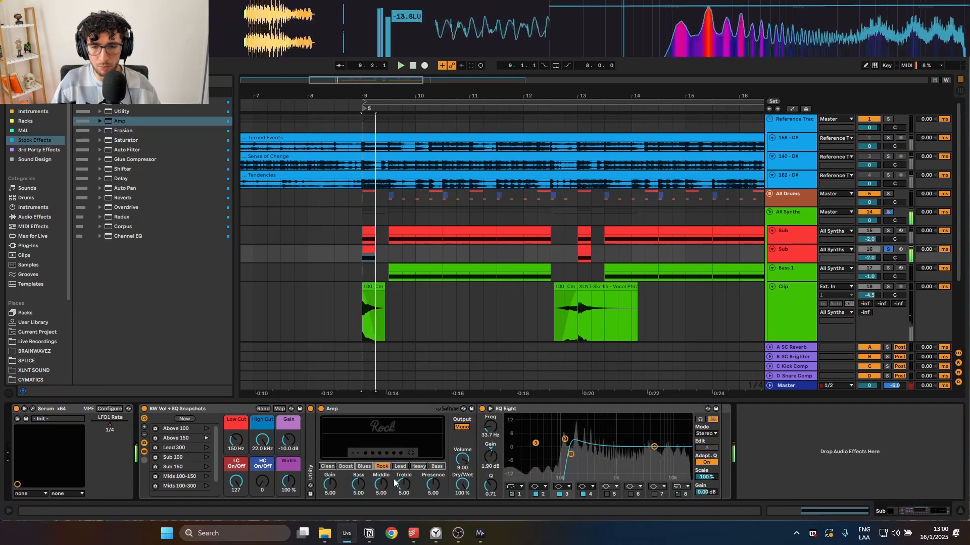
left_click(345, 466)
left_click(462, 460)
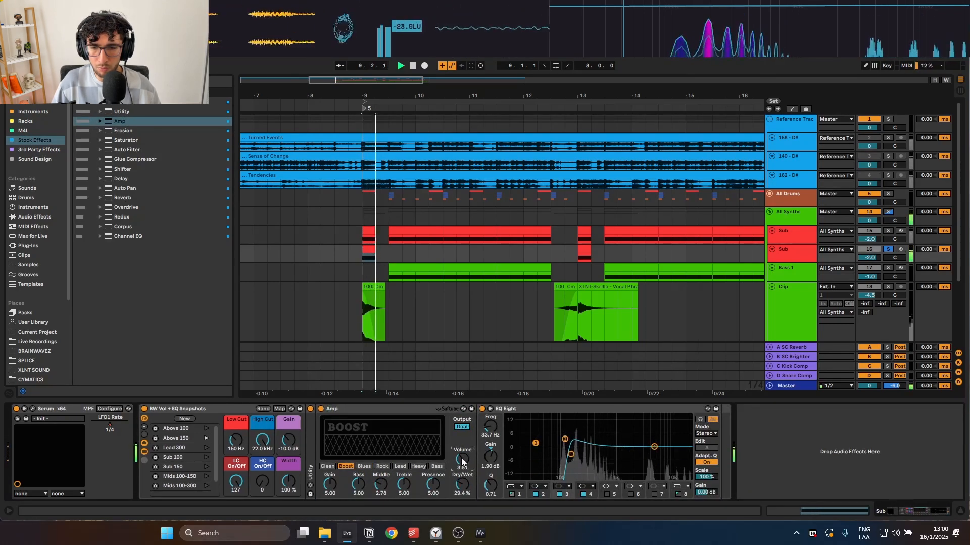
left_click_drag(462, 461, 463, 445)
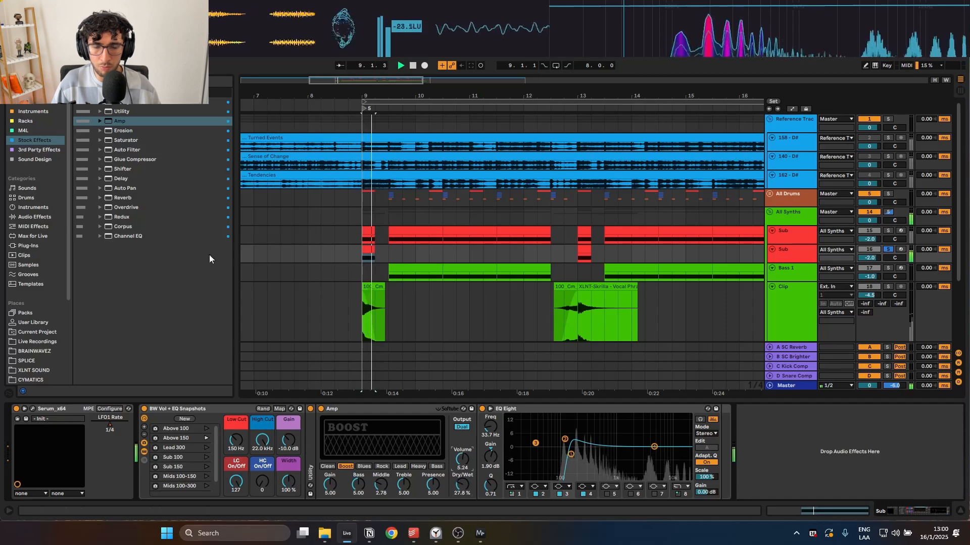
Add Erosion between Amp and EQ Eight in Wide Noise mode with frequency 18.0 kHz and amount 34.4.
left_click_drag(123, 130, 551, 443)
key("space")
left_click(517, 467)
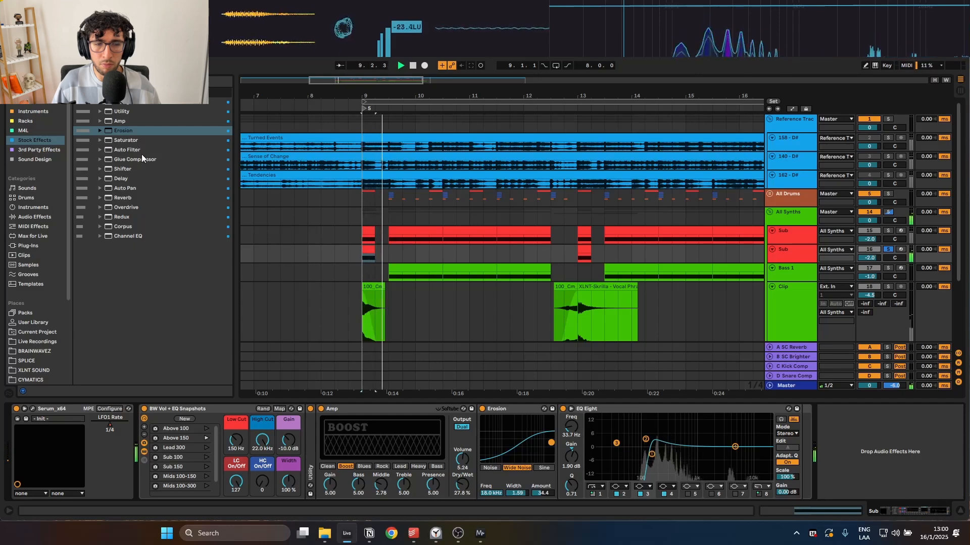
Insert the BRAINWAVEZ Reverb Throw Rack between Erosion and EQ Eight on the second Sub track.
left_click(30, 111)
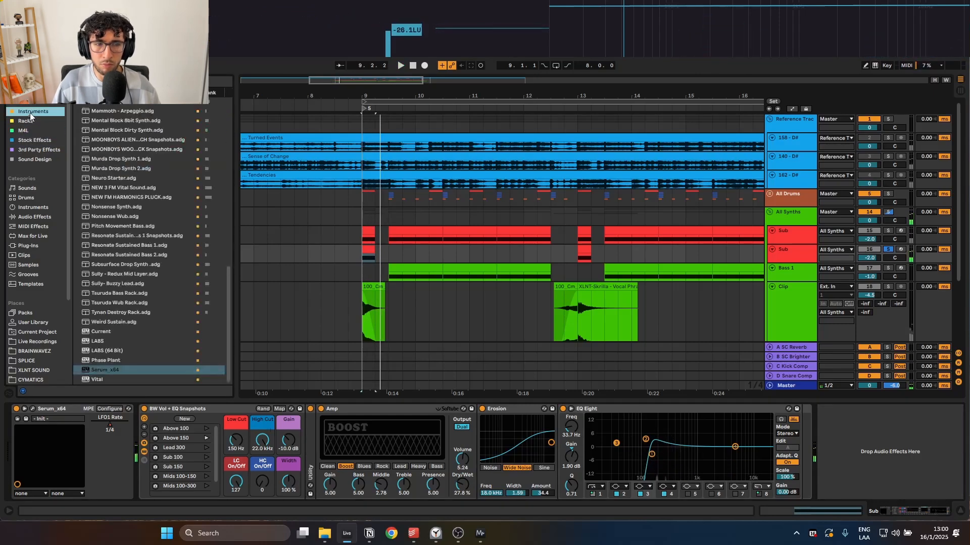
left_click(28, 121)
left_click(129, 112)
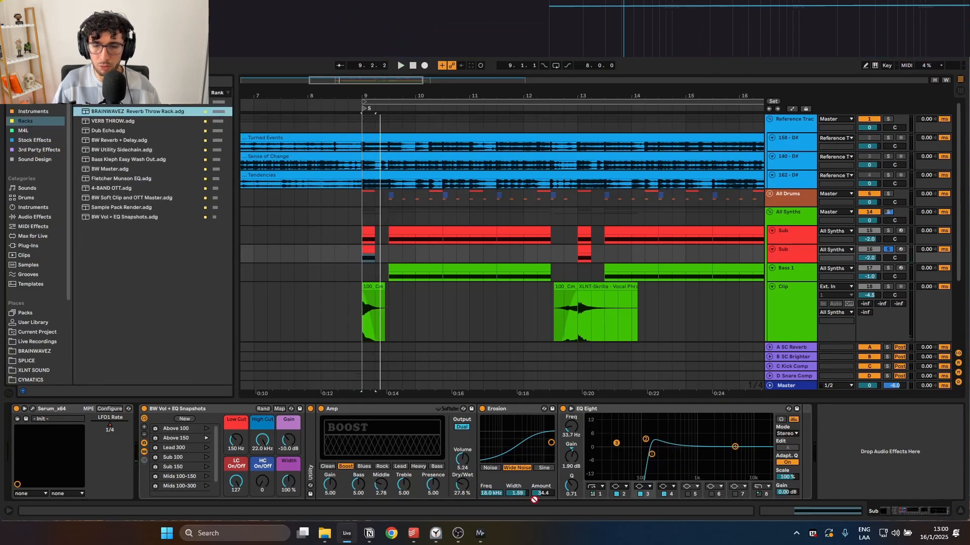
left_click_drag(553, 458, 558, 457)
Automate the reverb throw rack's WET on the second Sub track, rising from zero at 9.1.1 to about 124 at 9.3.1.
key("a")
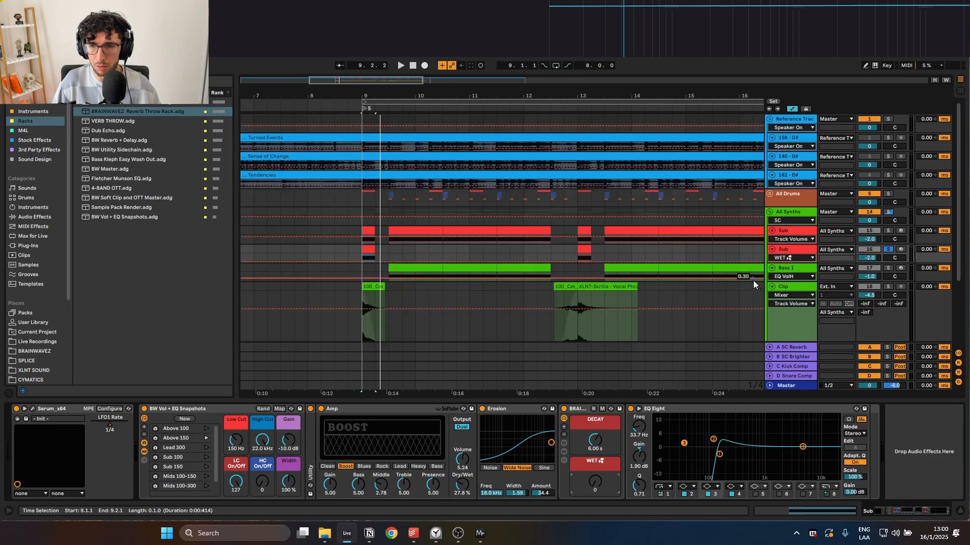
left_click_drag(787, 268, 786, 323)
left_click(389, 293)
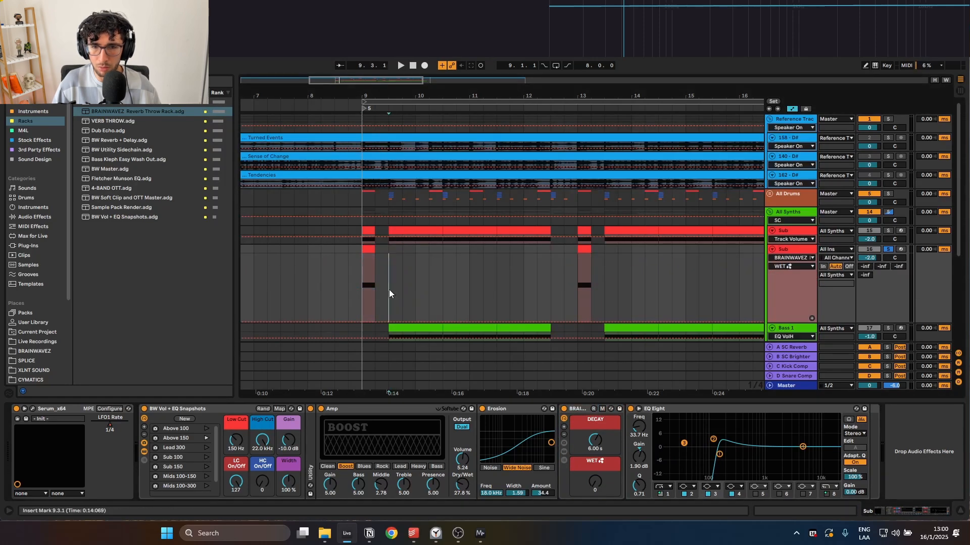
left_click(362, 320)
left_click_drag(392, 321, 390, 256)
key("space")
key("space")
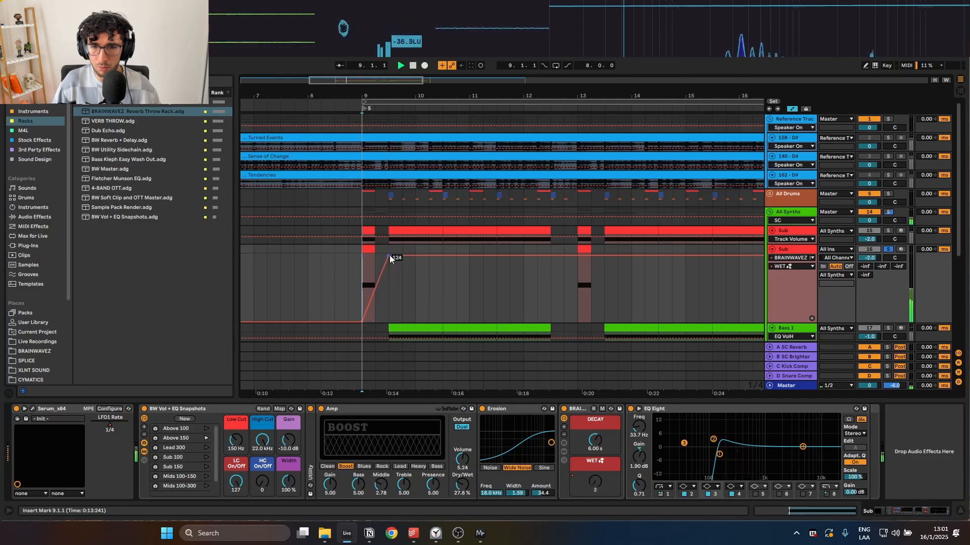
Drop the WET automation after its peak and duplicate the second Sub track's four bars from 9.1.1 onto 13.1.1.
key("shift+space")
key("a")
left_click_drag(576, 279, 377, 276)
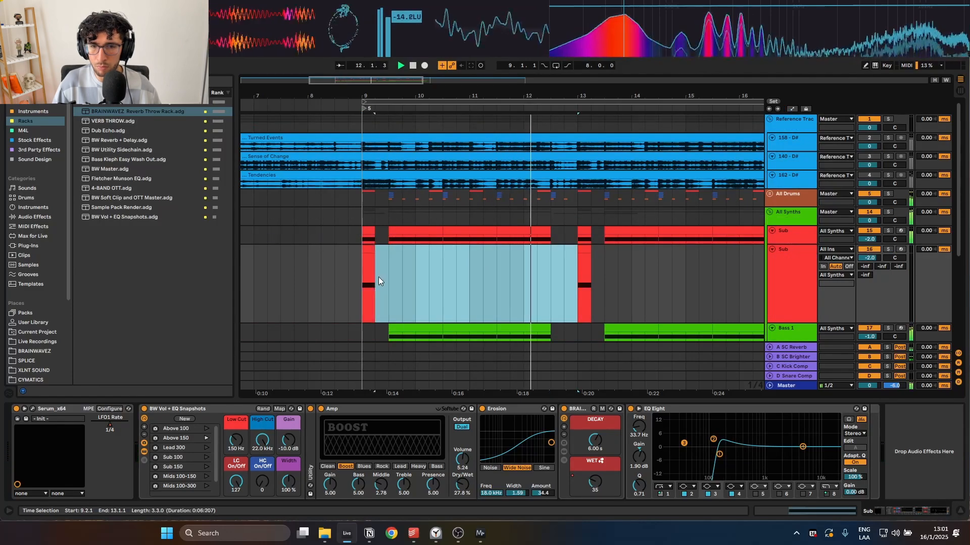
left_click(360, 271, "shift")
key("ctrl+d")
key("a")
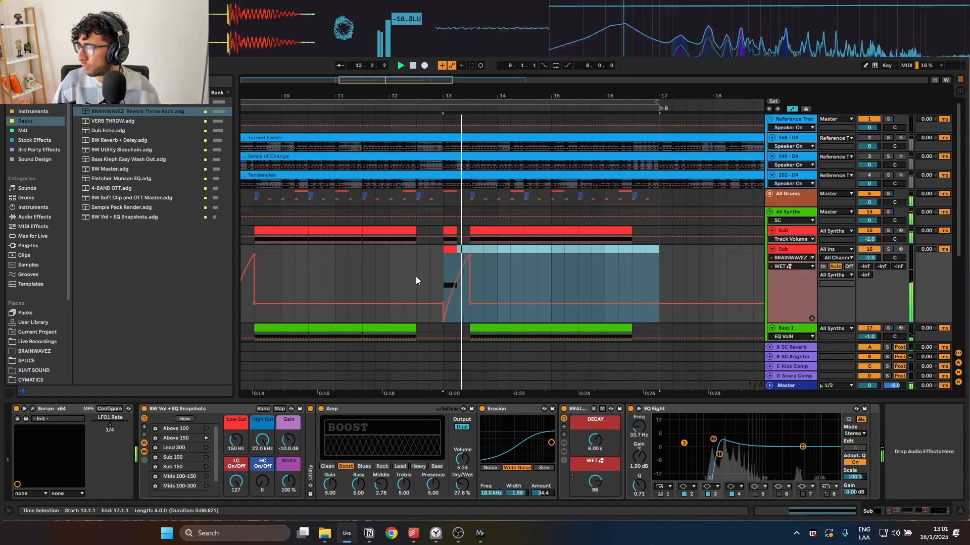
key("a")
Solo the second Sub track and audition its processed clip at bar 9 with the reverb throw.
scroll(468, 284, "down", 4)
scroll(354, 275, "up", 2)
left_click(334, 272)
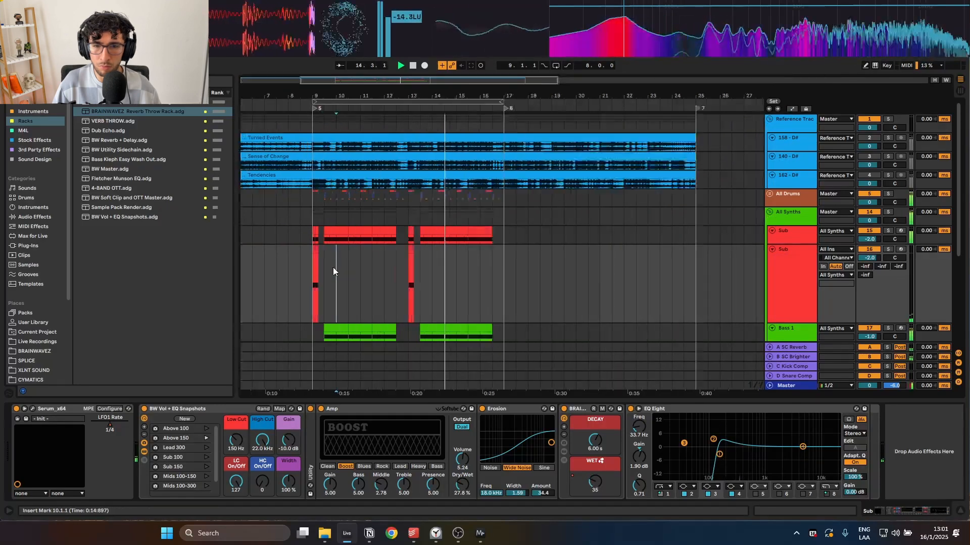
scroll(332, 268, "up", 3)
left_click(283, 256)
key("s")
key("space")
key("space")
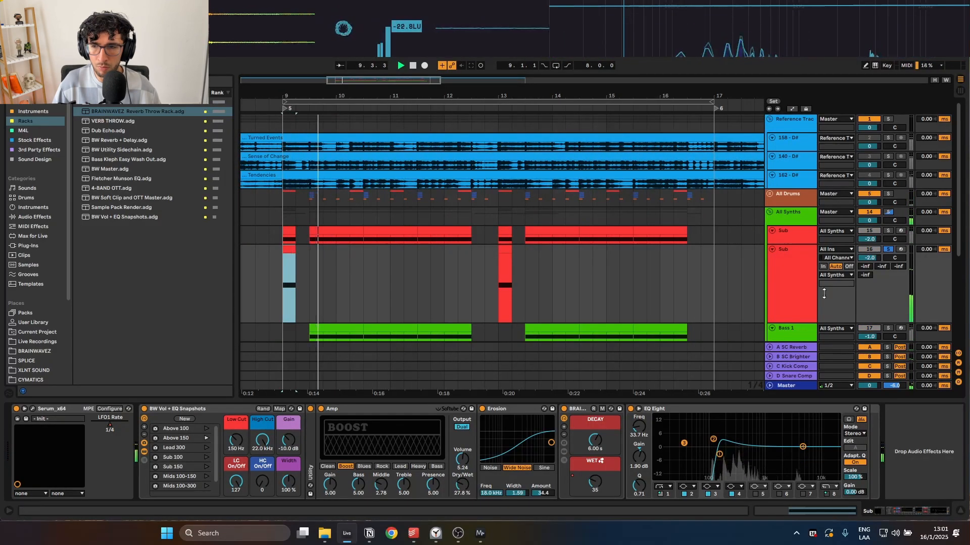
Turn the second Sub track into a green track named Fill 1 and duplicate it.
right_click(783, 271)
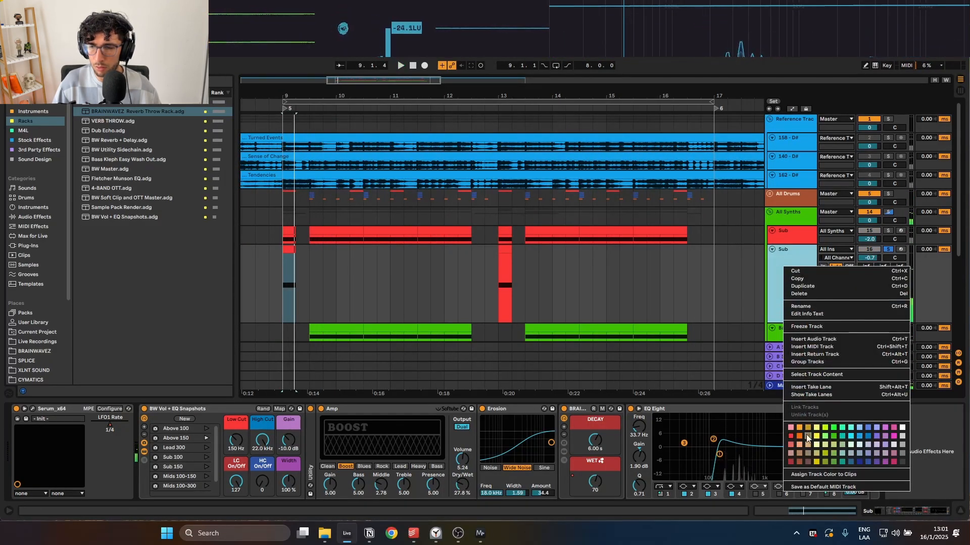
left_click(834, 433)
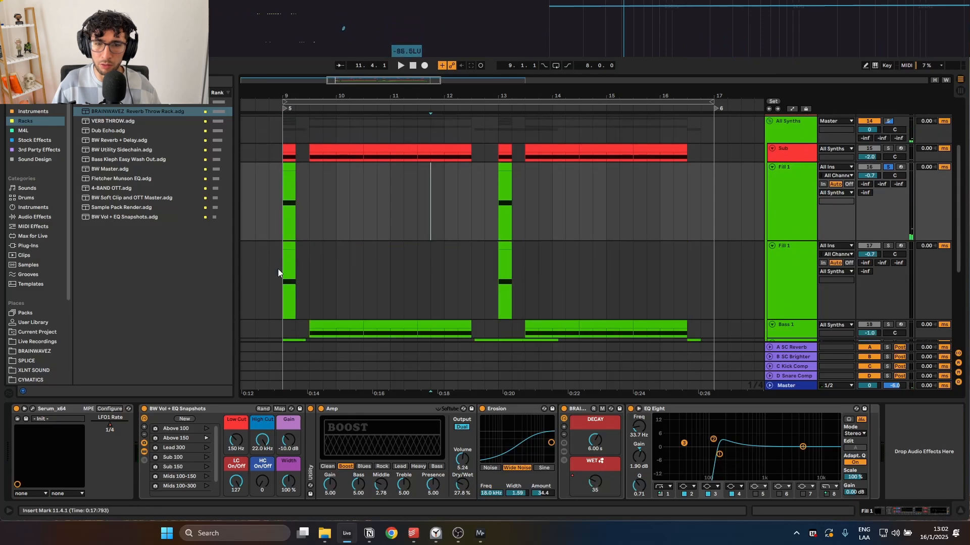
key("ctrl+d")
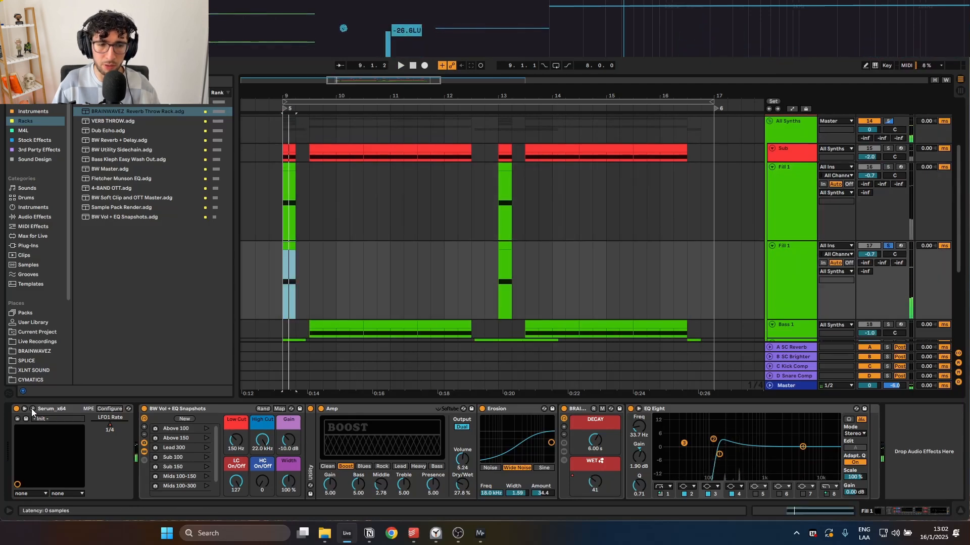
In the duplicated Fill 1's Serum, disable Osc B and set Osc A to a saw wave at octave +2 with 3 unison voices.
key("ctrl+alt+p")
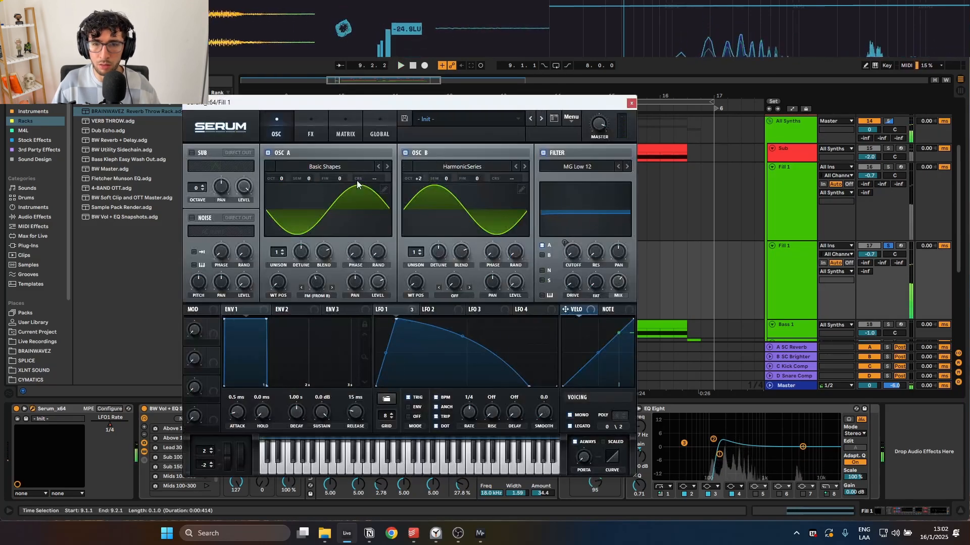
left_click(405, 153)
key("space")
left_click_drag(278, 283, 280, 246)
left_click_drag(281, 178, 279, 167)
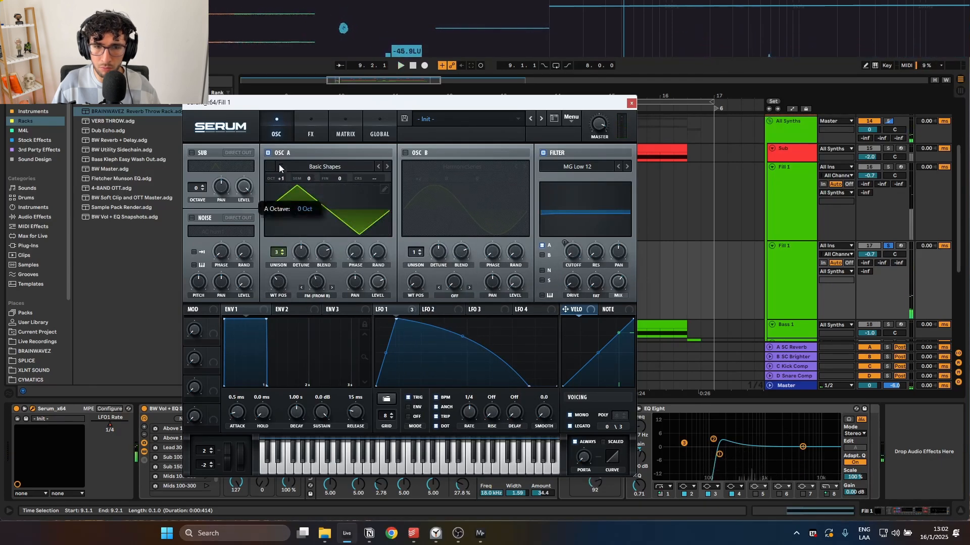
left_click_drag(282, 282, 278, 204)
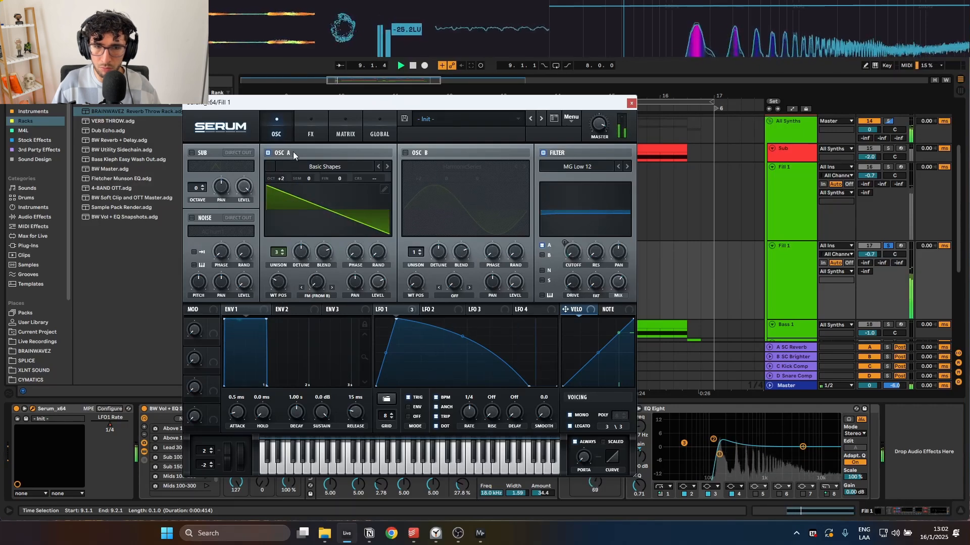
Bypass Serum's distortion and set Osc A to 7 unison voices, comparing octave +1 before returning to +2.
left_click(311, 130)
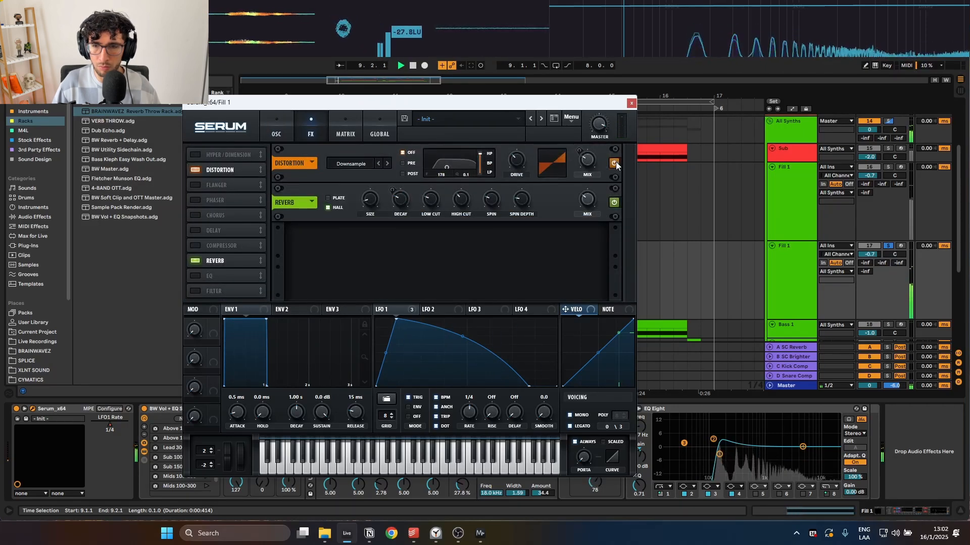
left_click(276, 132)
left_click_drag(280, 178, 280, 192)
key("space")
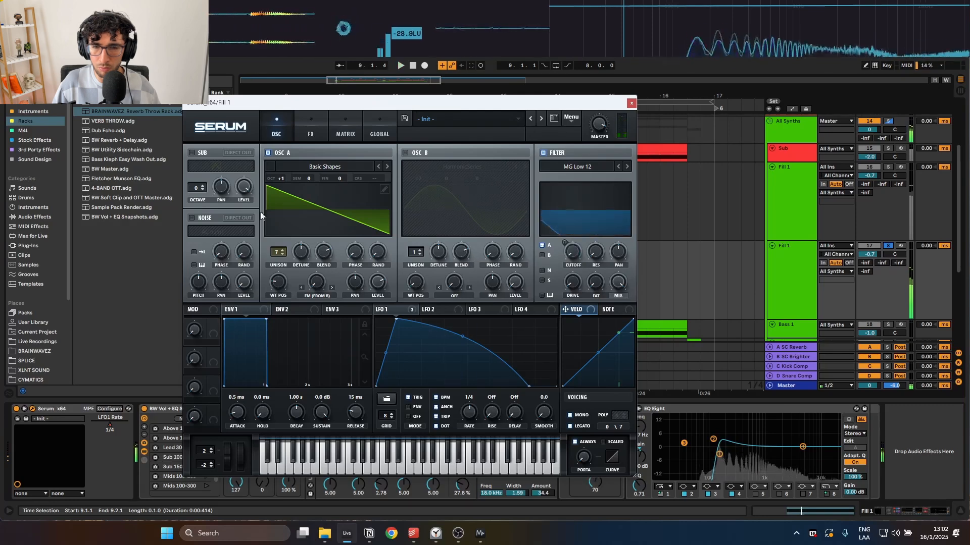
left_click_drag(280, 178, 299, 155)
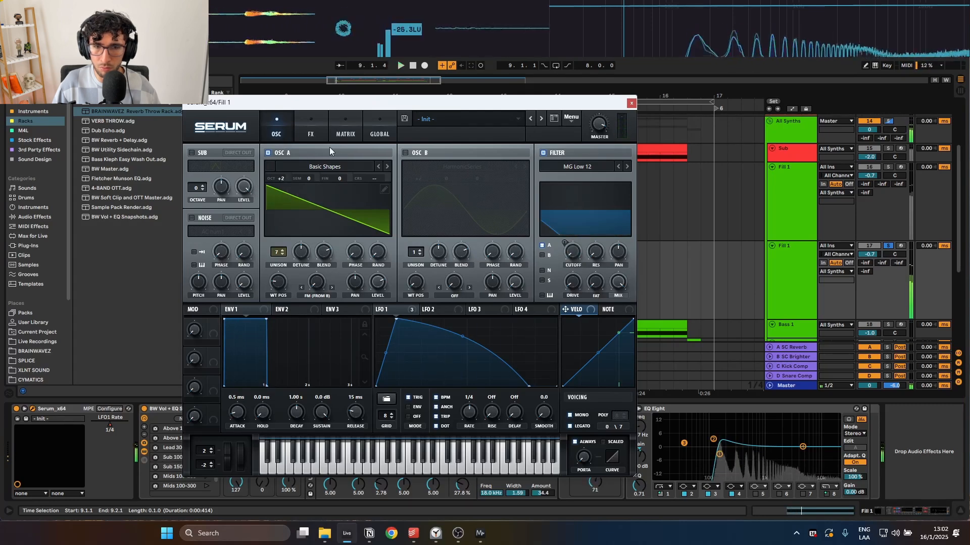
Re-enable Osc B and adjust the amount of FM from B on Osc A while listening.
left_click(405, 153)
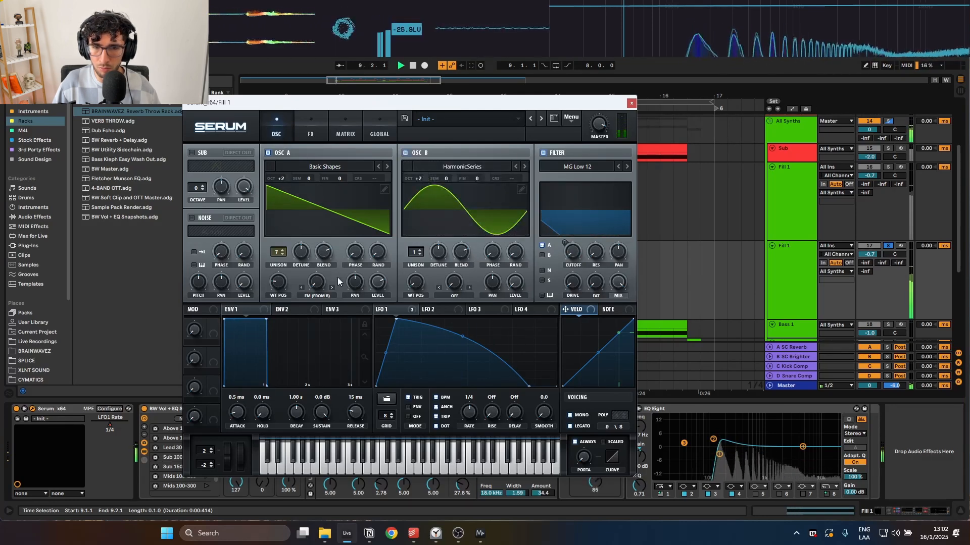
key("space")
left_click_drag(317, 282, 323, 268)
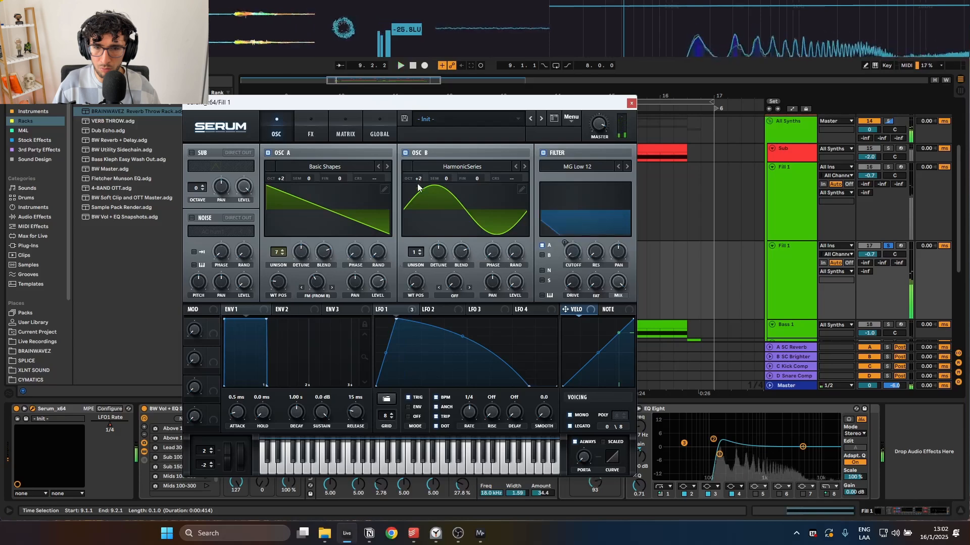
key("space")
key("space")
left_click(436, 167)
mouse_move(464, 211)
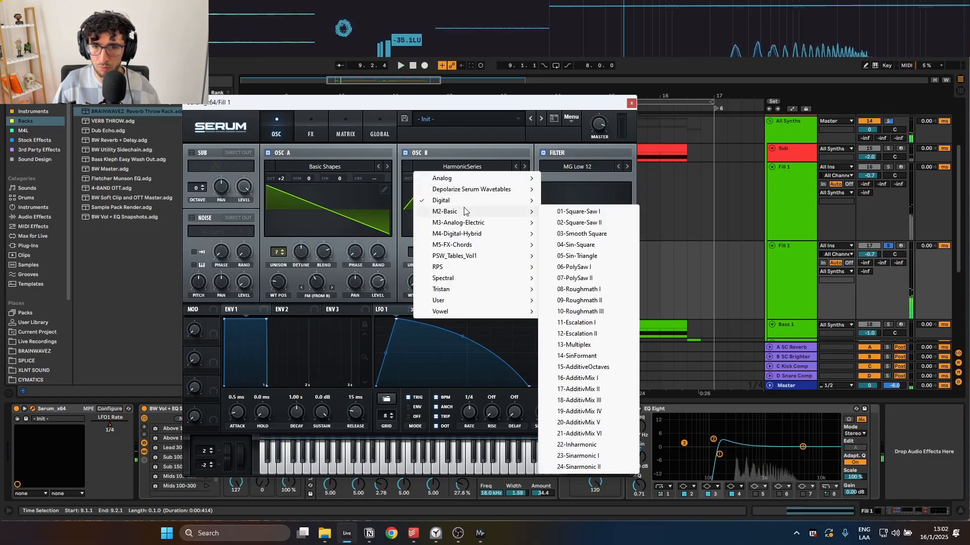
left_click(428, 152)
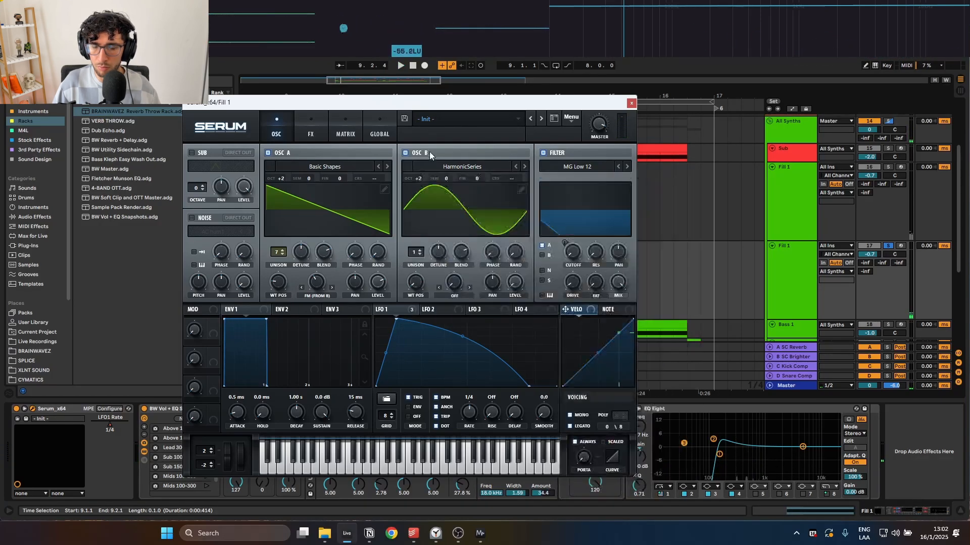
Raise Osc B's wavetable position to a multi-cycle wave, set its octave to +1 and check the sound against Serum's effects.
left_click(425, 152)
key("space")
left_click(414, 153)
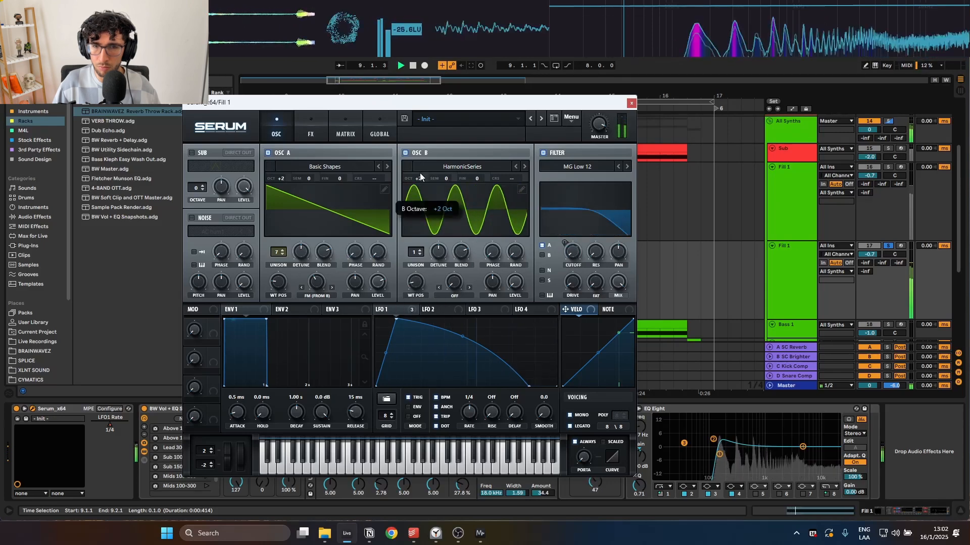
left_click_drag(420, 173, 420, 179)
left_click(316, 134)
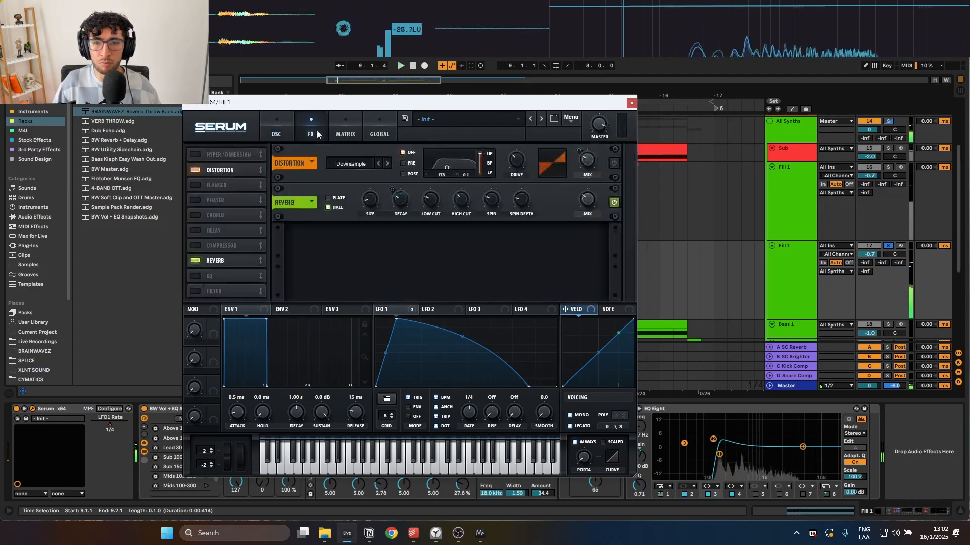
left_click(276, 130)
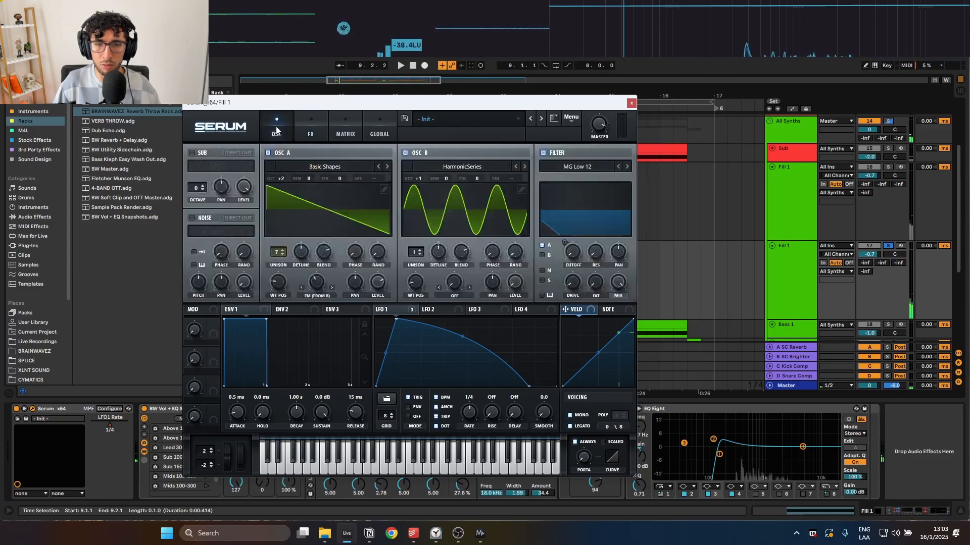
Close Serum and recall the Lead 300 EQ snapshot on the duplicated Fill 1, checking the low-cut band in EQ Eight.
left_click(631, 103)
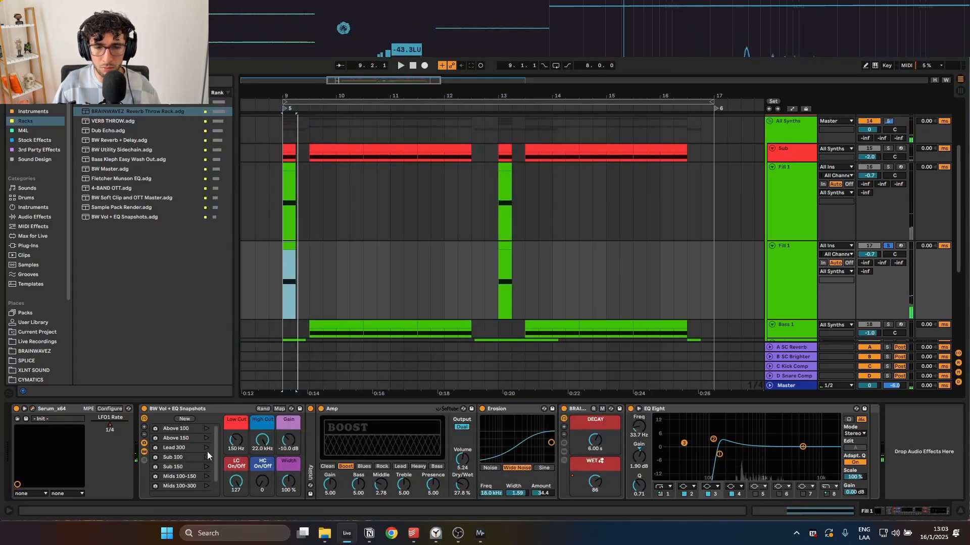
left_click(736, 454)
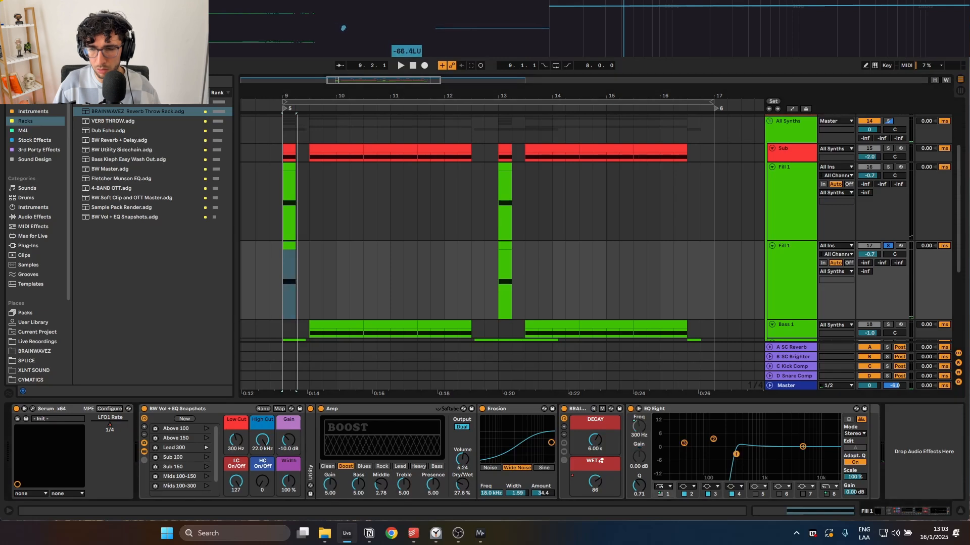
Set the Q of EQ Eight's low-cut band to 0.38 and the duplicated Fill 1's volume to -2.0 dB.
key("space")
left_click_drag(736, 457, 736, 464)
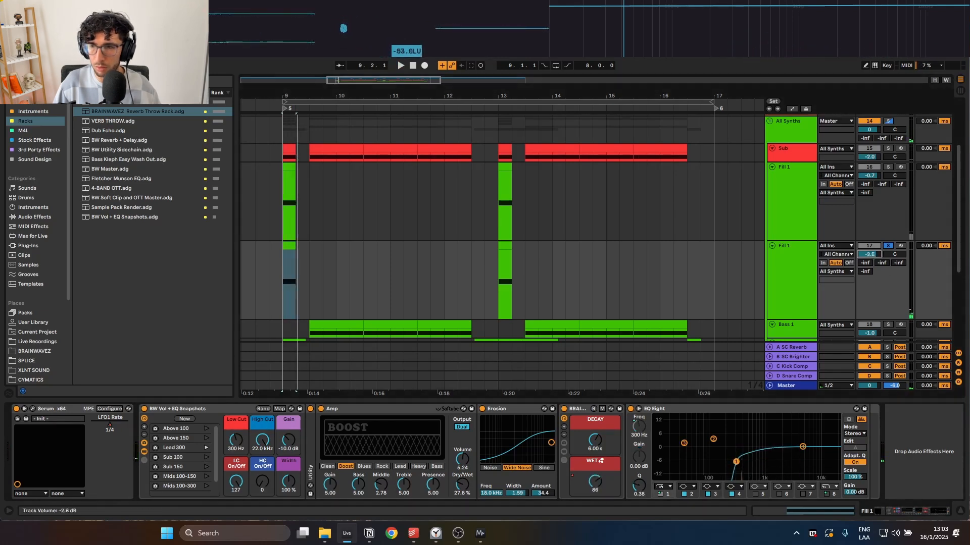
left_click_drag(867, 254, 848, 275)
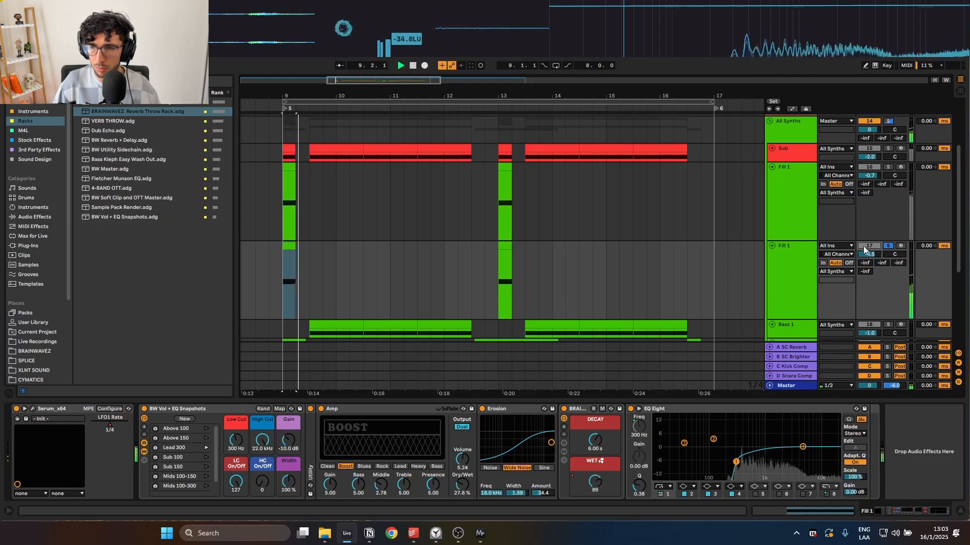
Unsolo the duplicated Fill 1 and replay the start of the drop, comparing the mix with and without that layer.
key("s")
key("space")
key("space")
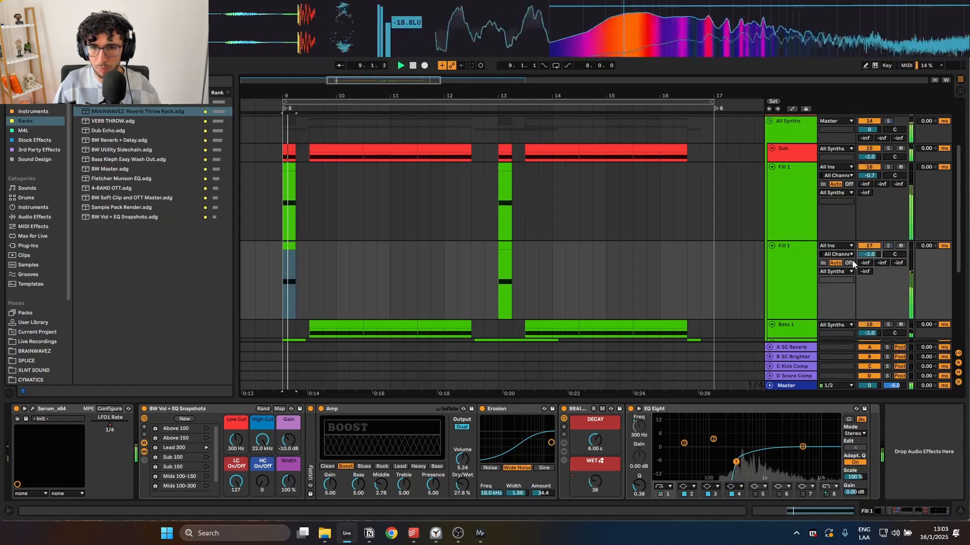
key("space")
key("space")
left_click(869, 245)
key("space")
key("space")
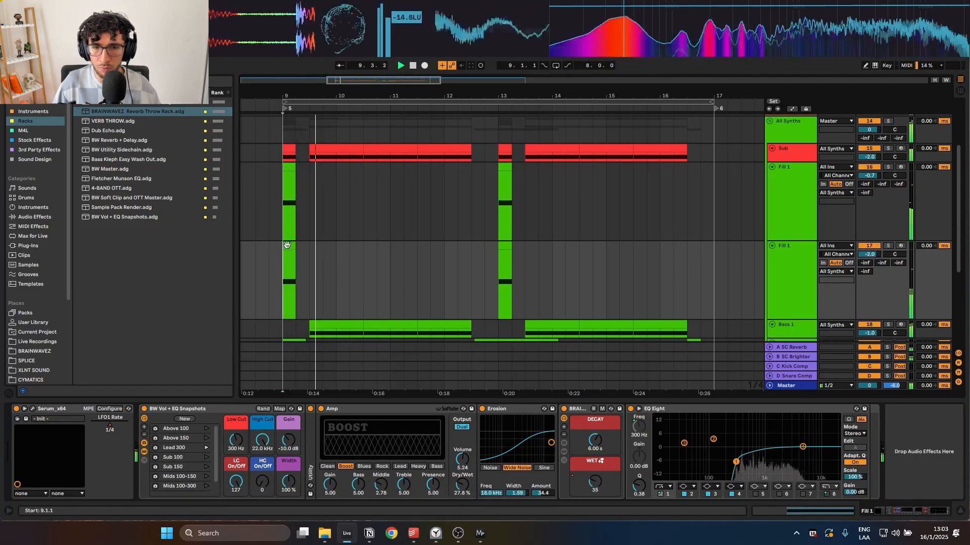
Bypass Amp on the duplicated Fill 1 and compare Erosion off and on, leaving Erosion enabled.
key("s")
left_click(320, 409)
left_click(482, 409)
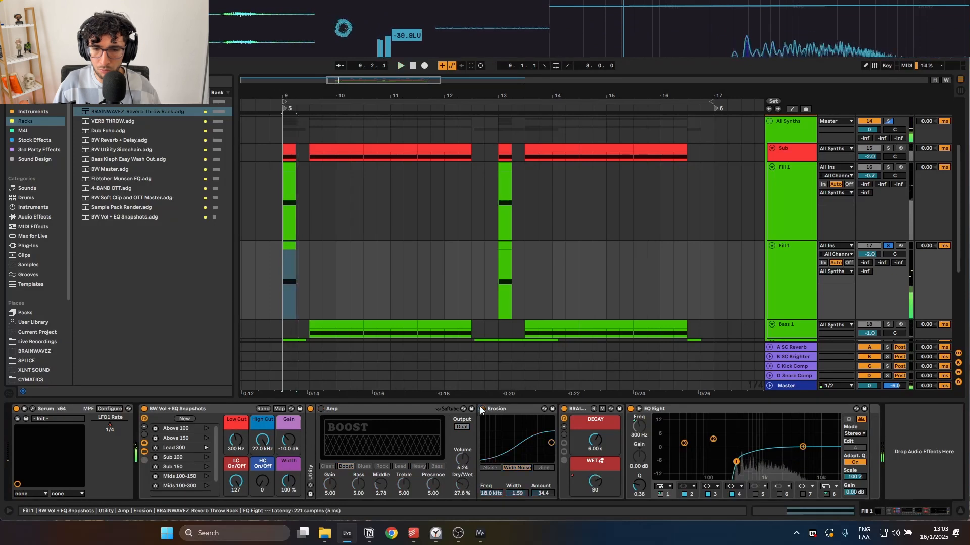
left_click(483, 409)
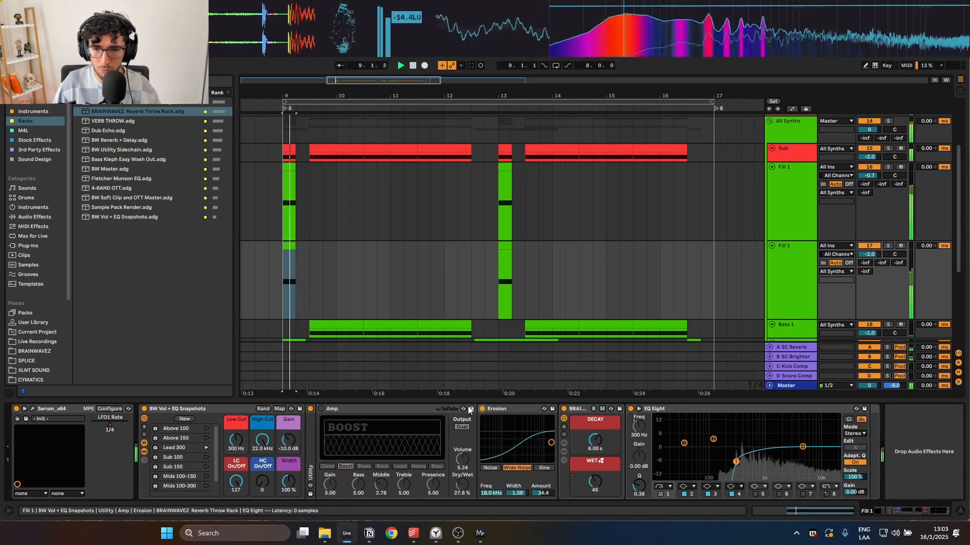
key("space")
key("space")
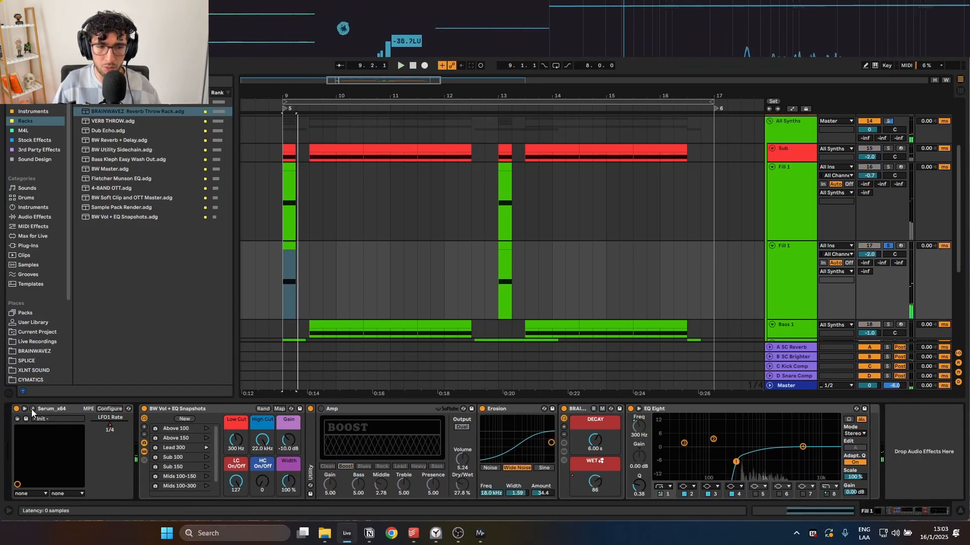
Open Serum's effects on the duplicated Fill 1 and switch off Distortion, comparing the sound with and without it.
left_click(32, 409)
left_click(325, 132)
left_click(345, 130)
left_click(321, 124)
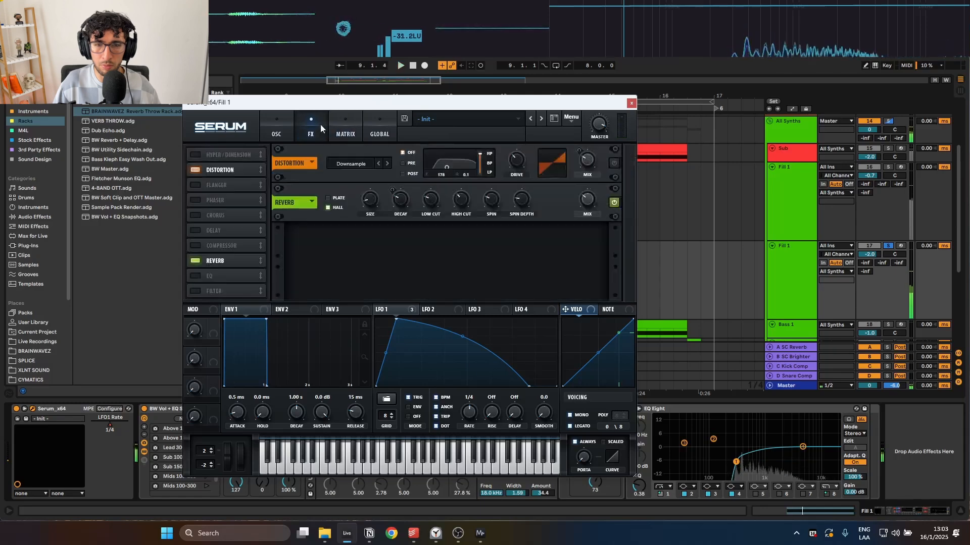
left_click(196, 173)
left_click(194, 171)
left_click(194, 171)
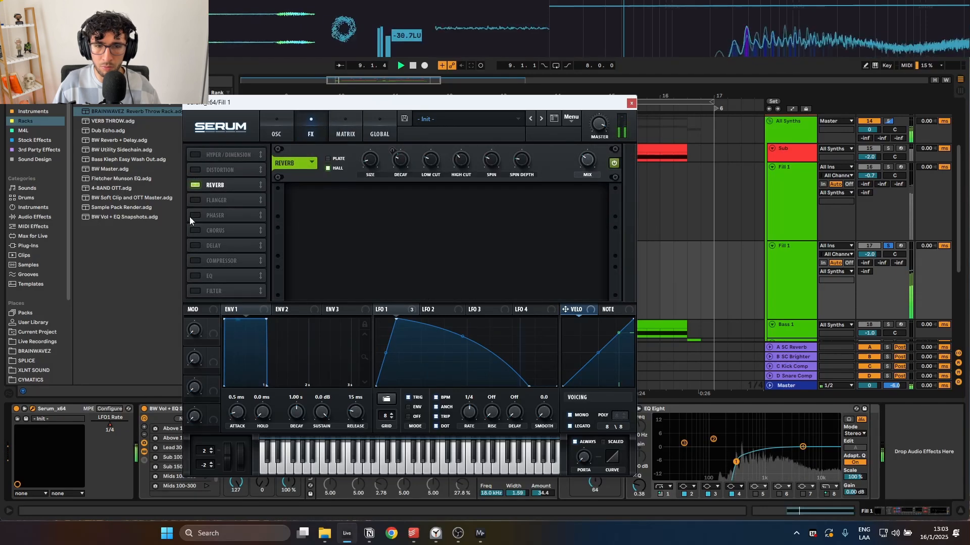
Enable Serum's Compressor in multiband mode and adjust its gain, briefly trying the Filter effect.
left_click(195, 260)
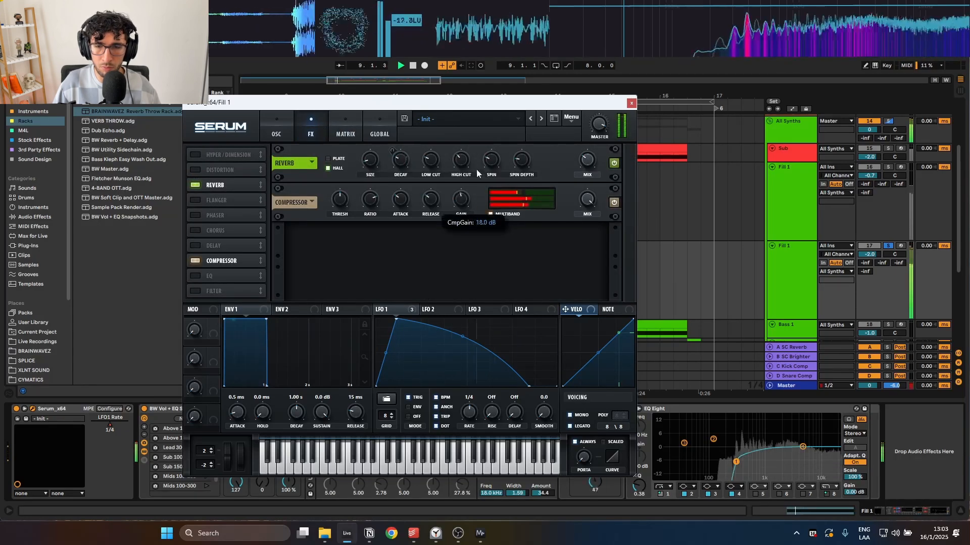
left_click_drag(476, 192, 464, 203)
left_click(195, 292)
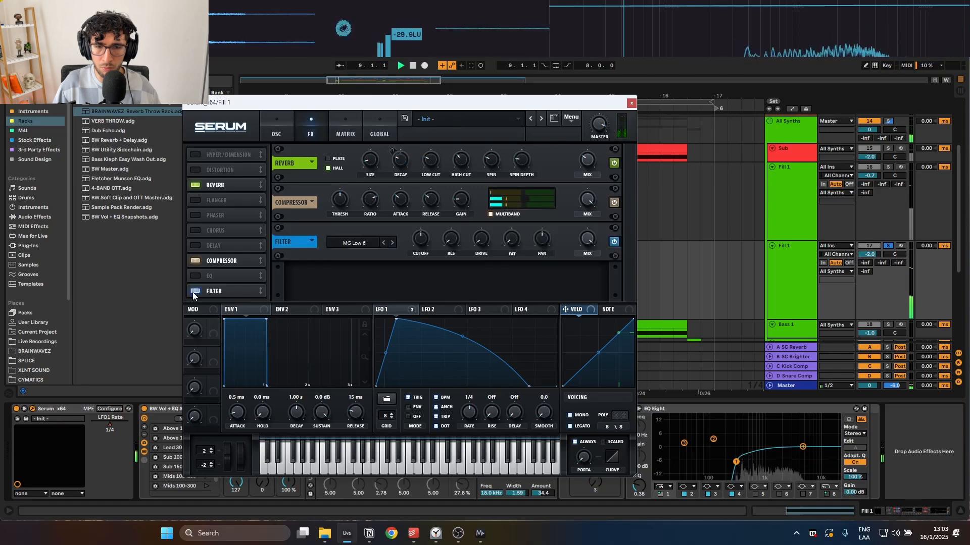
left_click(195, 291)
Enable Serum's EQ, boost the high shelf, and change the low band to a low cut with a raised frequency.
left_click(195, 276)
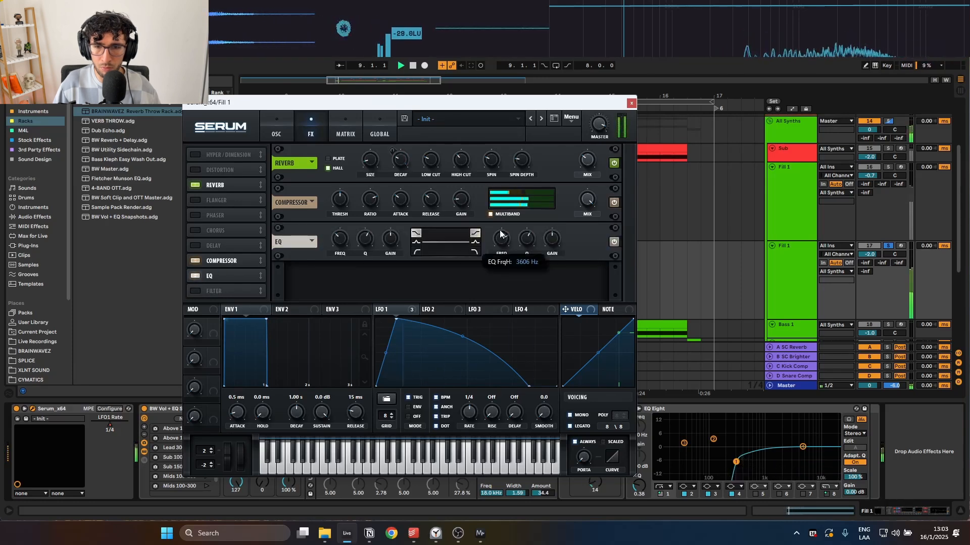
left_click_drag(553, 239, 557, 212)
left_click_drag(502, 235, 503, 250)
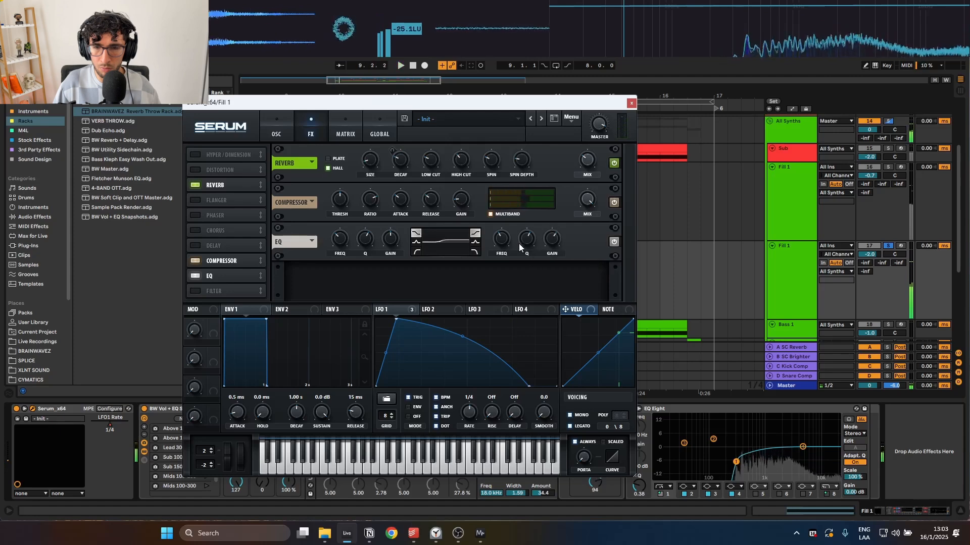
left_click(417, 252)
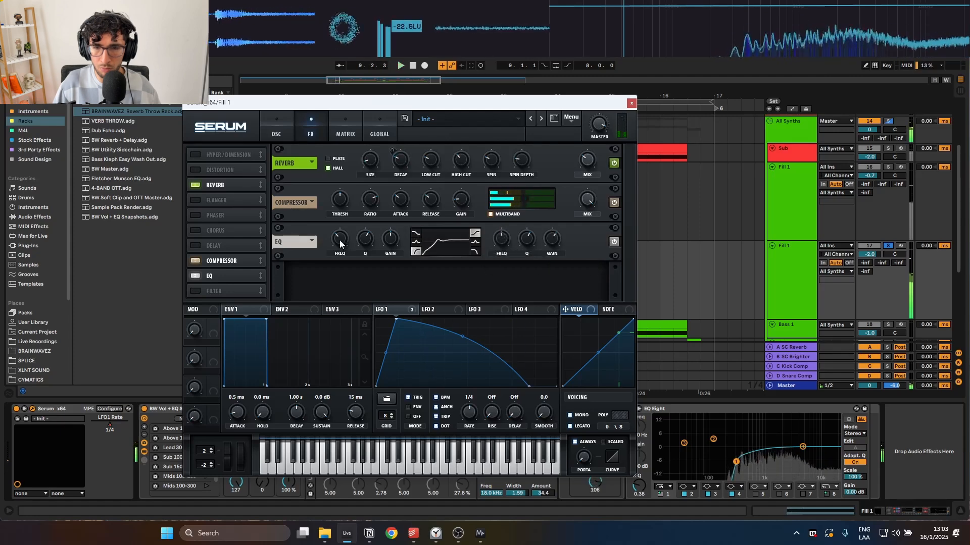
left_click_drag(340, 244, 360, 254)
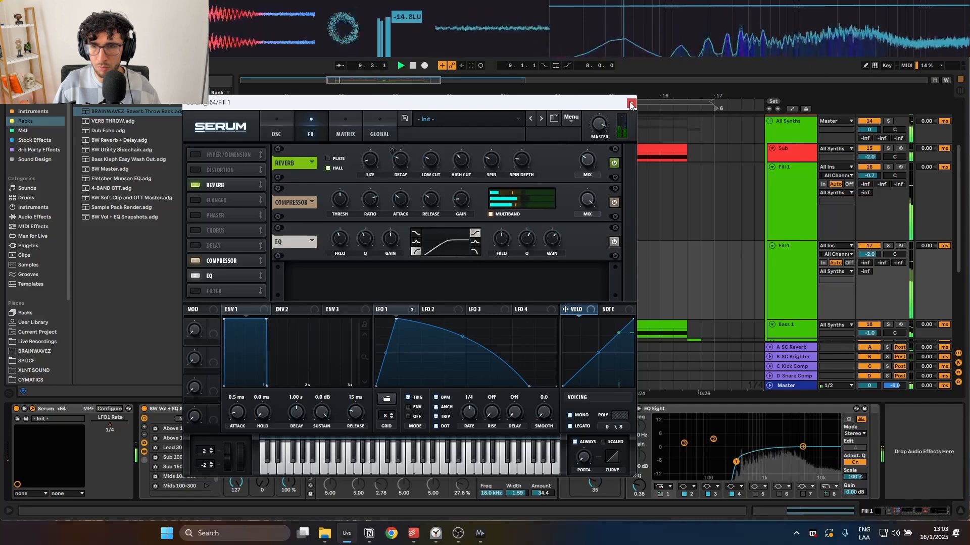
Raise Osc B's wavetable position to a four-cycle wave and listen to the fill in the mix.
left_click(281, 127)
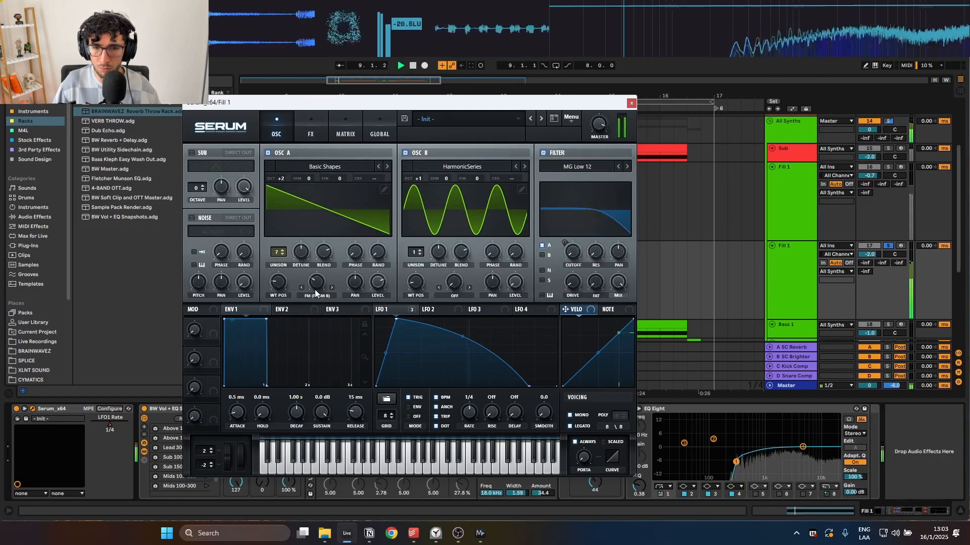
mouse_move(415, 282)
left_mouse_down()
mouse_move(420, 263)
mouse_move(415, 289)
mouse_move(409, 270)
left_mouse_up()
key("space")
key("space")
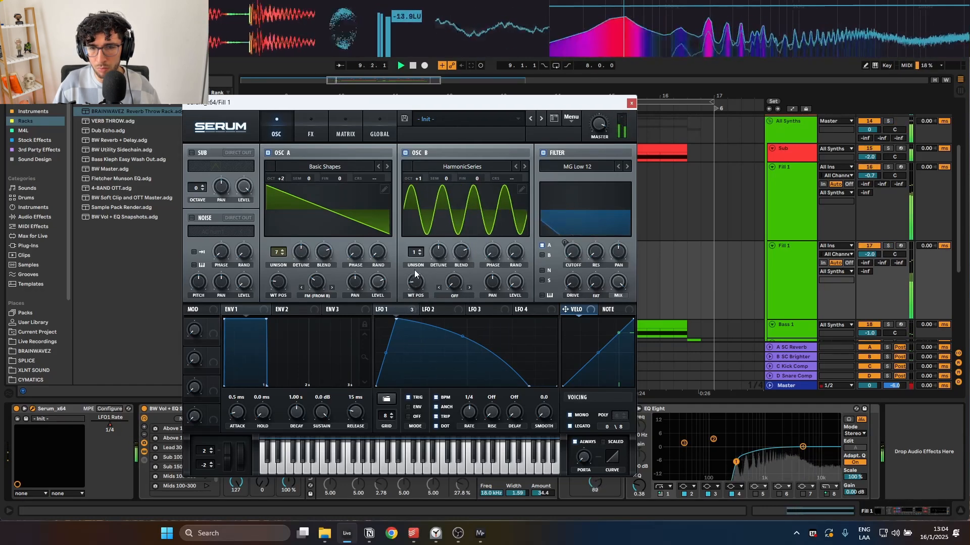
key("space")
Close Serum, lower the duplicated Fill 1's volume to -9.3 dB and replay the start of the drop.
left_click(632, 103)
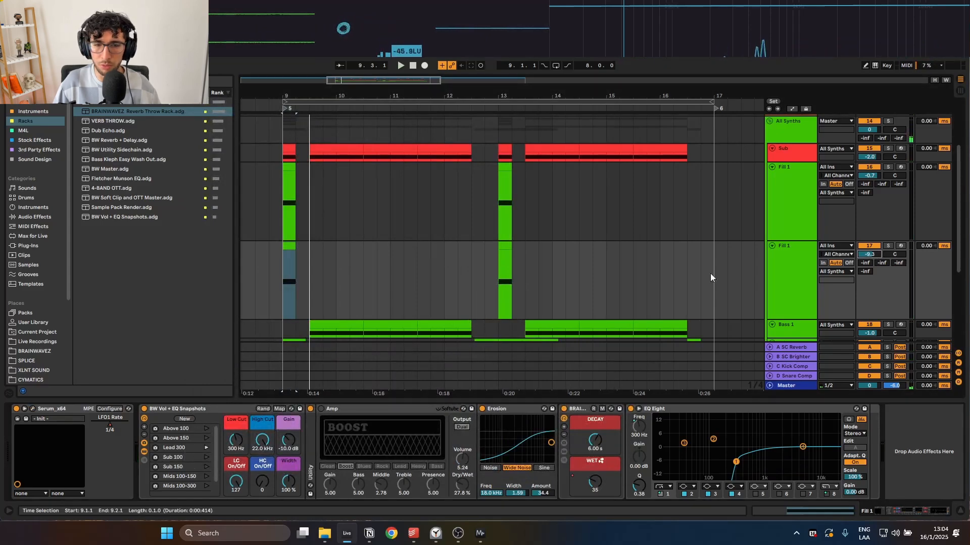
left_click_drag(871, 250, 869, 257)
scroll(869, 257, "down", 1)
key("space")
key("space")
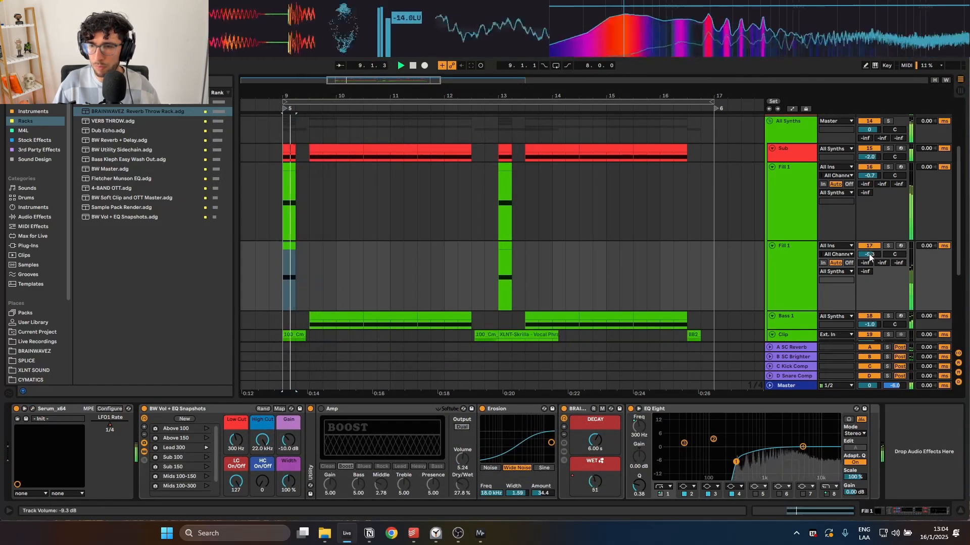
Reopen Serum clear of the clips and set Osc B's wavetable position to 3 while listening to the fill.
left_click(28, 409)
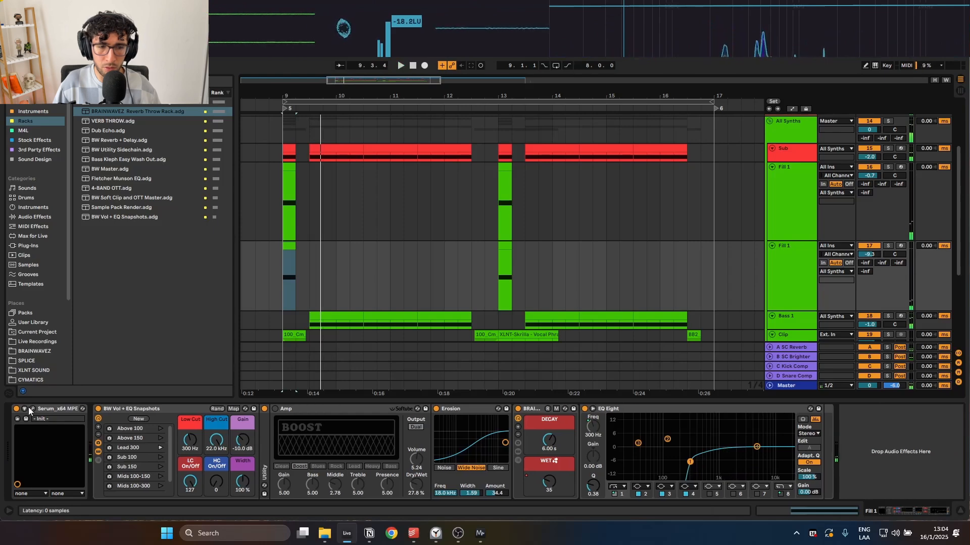
left_click(32, 409)
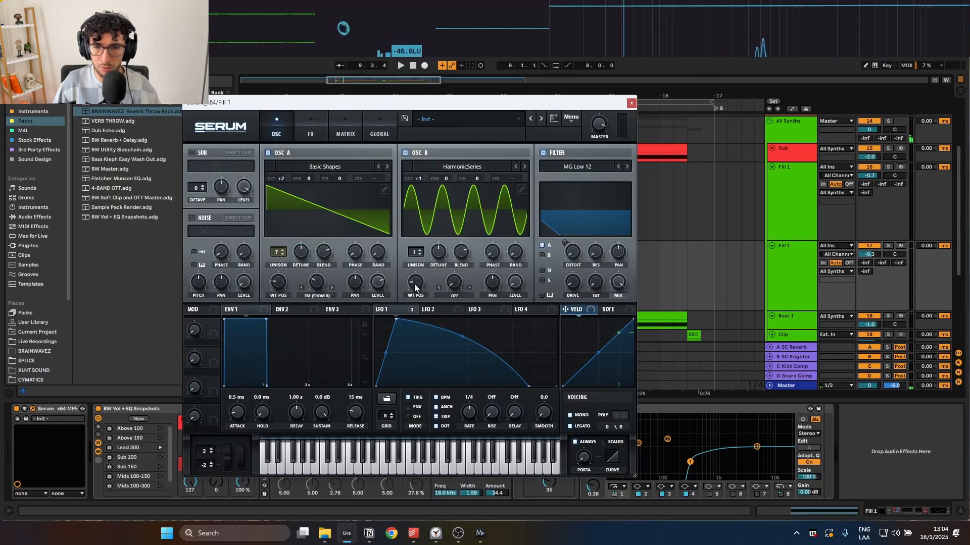
left_click_drag(451, 105, 588, 128)
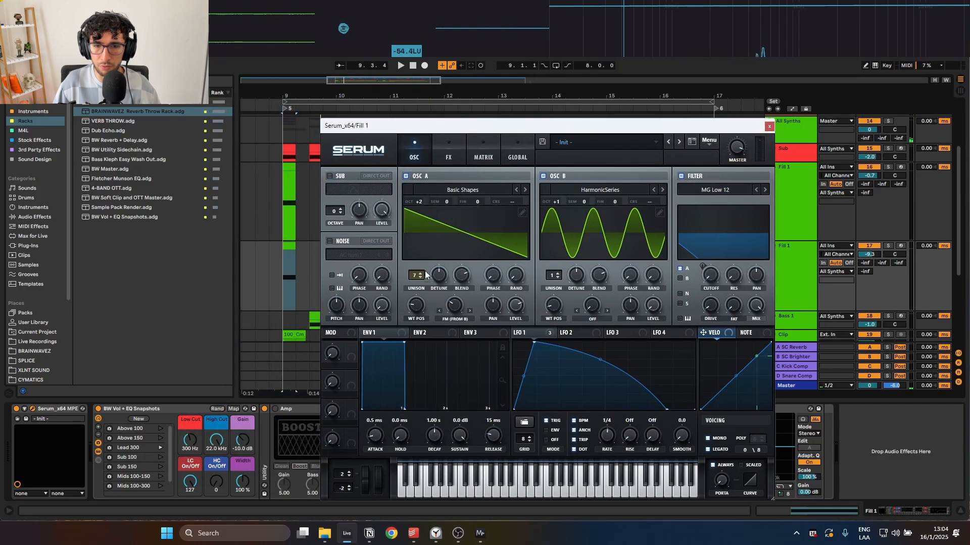
key("space")
key("space")
key("space")
key("space")
key("space")
left_click_drag(553, 306, 557, 298)
key("space")
key("space")
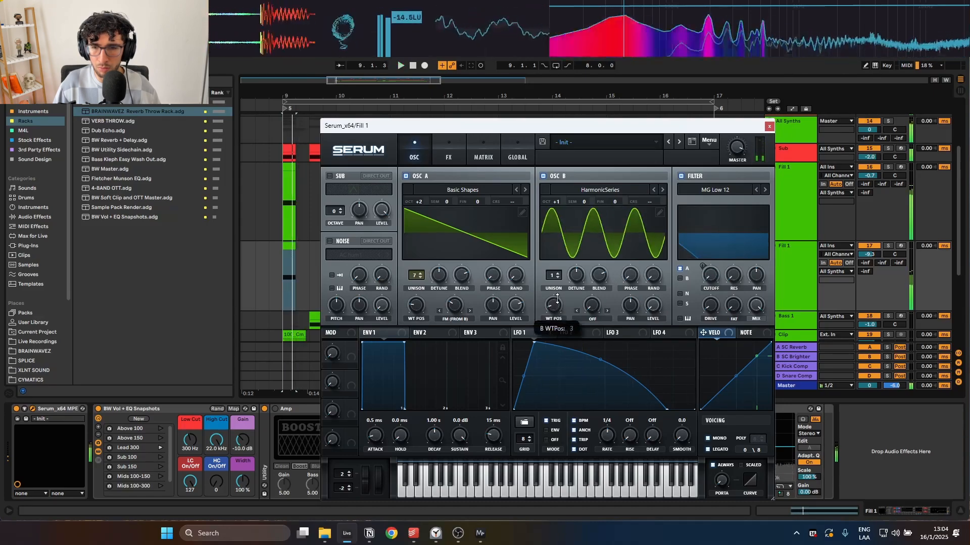
Replay the fill at bar 9 several times to check the Osc B wavetable change, and close Serum.
key("space")
key("space")
key("space")
key("space")
key("space")
left_click(769, 126)
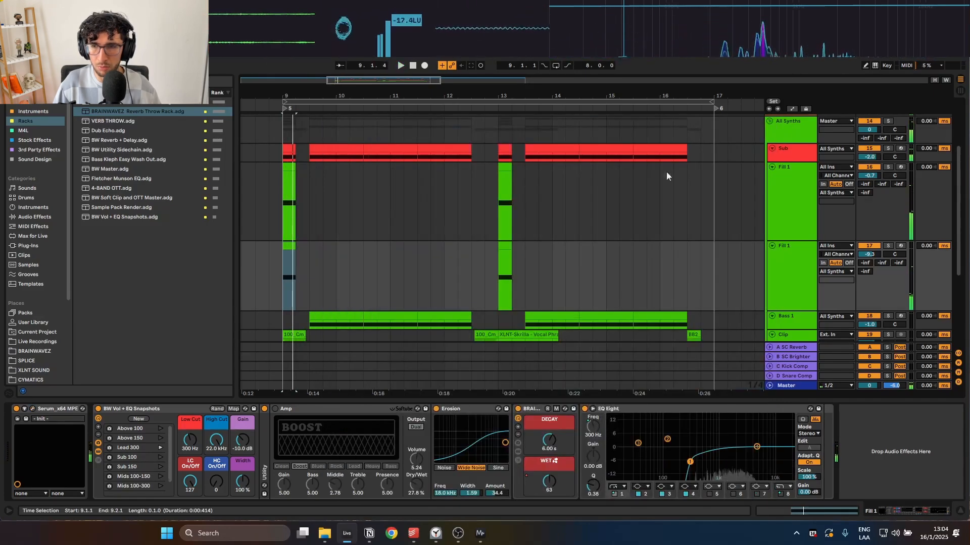
Play through the drop with the layered fills, viewing the tracks with and without their automation.
scroll(528, 210, "down", 2)
key("space")
scroll(444, 215, "down", 3)
scroll(435, 218, "up", 3)
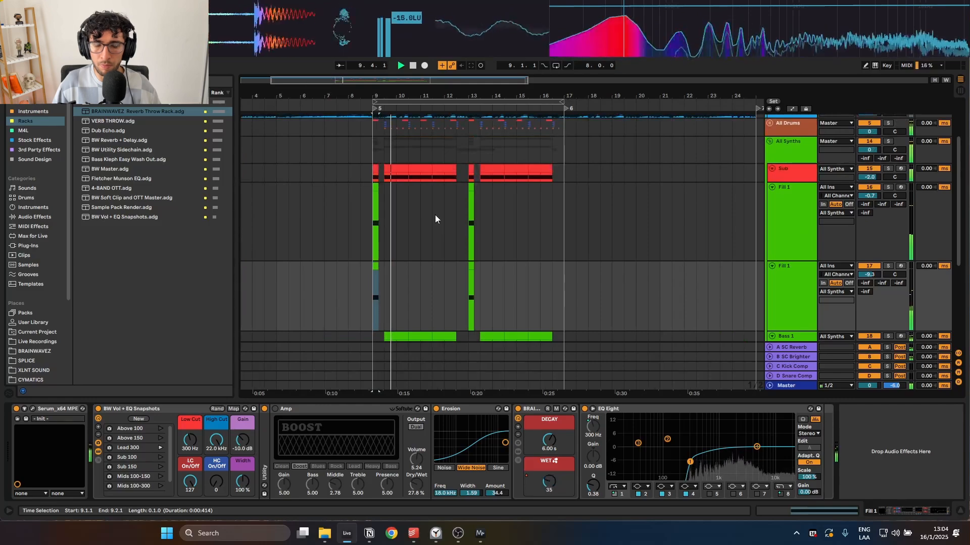
scroll(435, 219, "up", 3)
scroll(434, 225, "down", 2)
left_click(433, 232)
scroll(435, 230, "down", 2)
key("a")
key("a")
scroll(434, 225, "up", 3)
key("a")
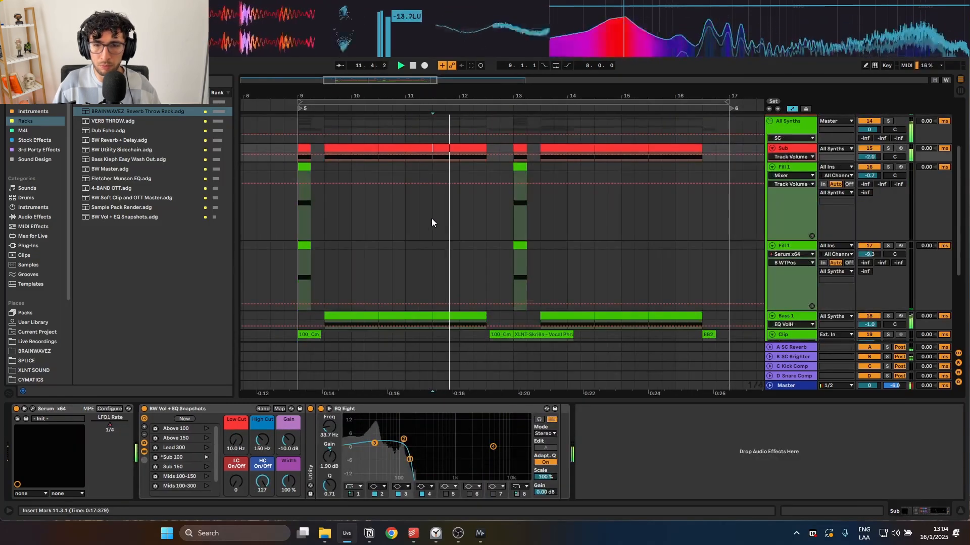
left_click(431, 220)
key("a")
key("a")
key("a")
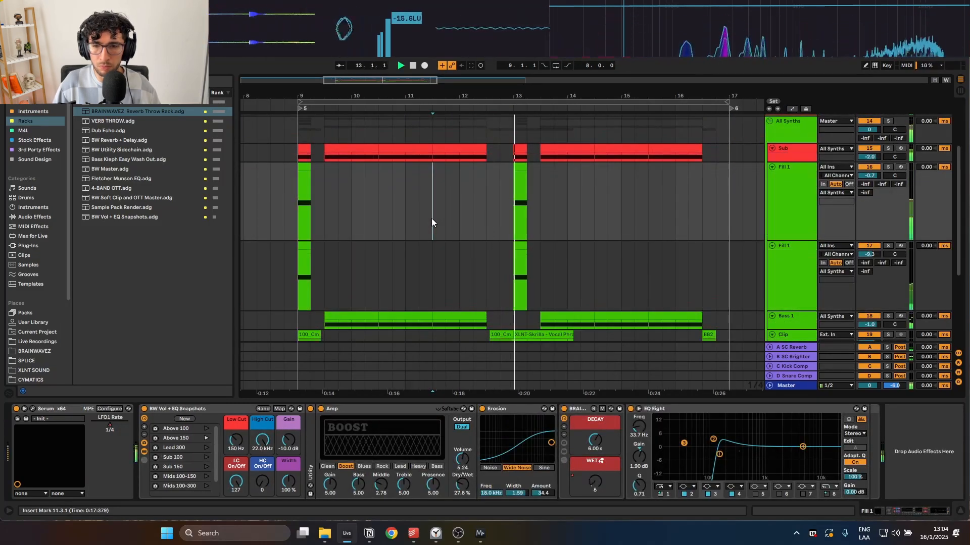
key("a")
key("h")
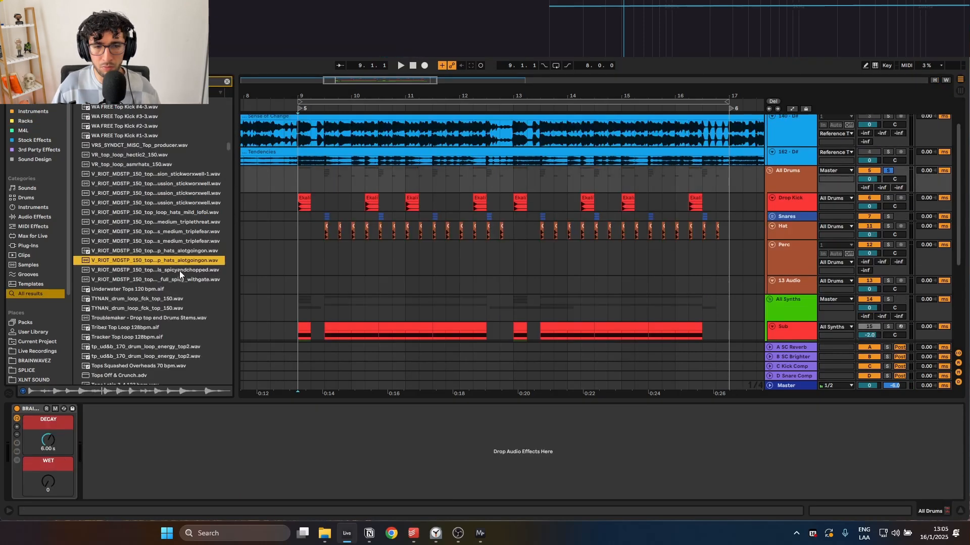
Place the V_RIOT_MDSTP_150 top loop hats_alotgoingon sample on the Perc track at bar 9 and warp it at 150 BPM.
left_click_drag(171, 259, 333, 260)
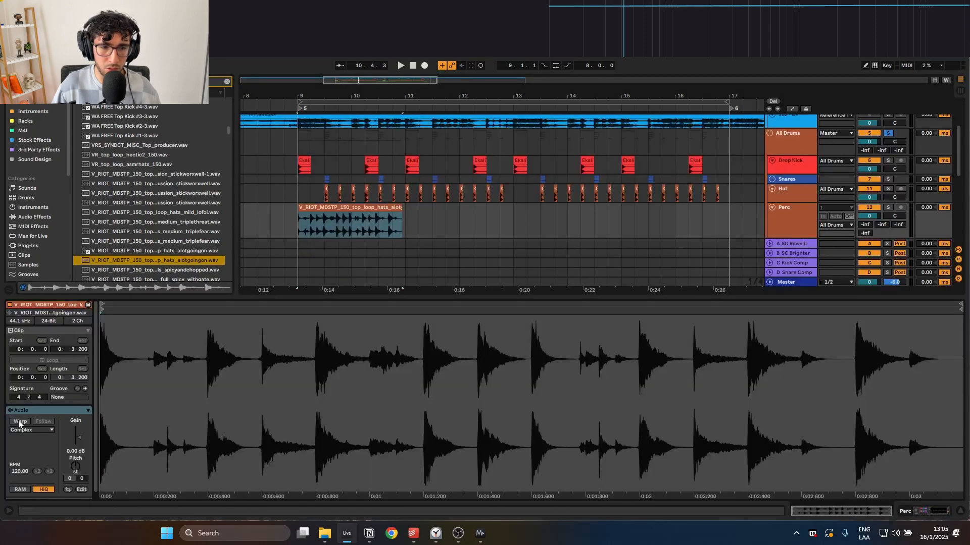
left_click(18, 421)
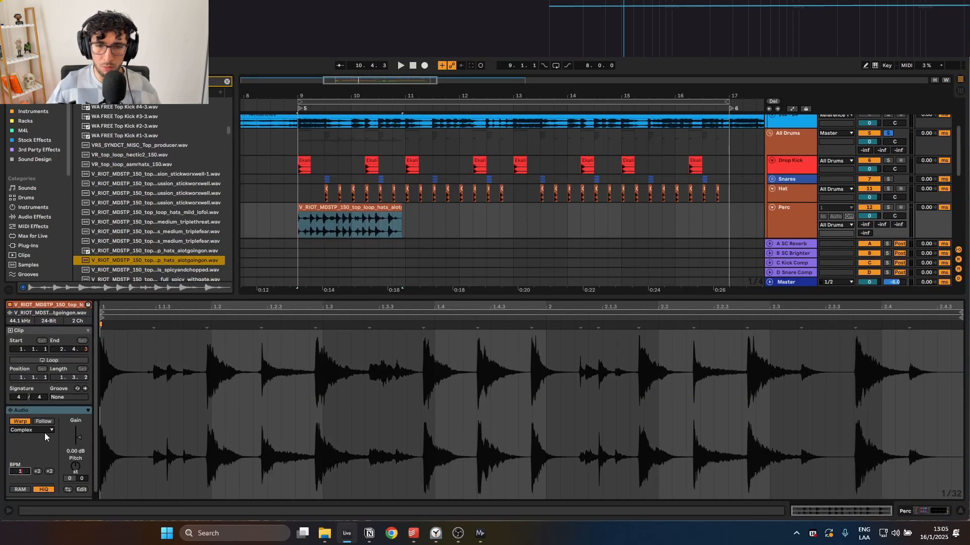
type("150")
key("Return")
key("shift+Tab")
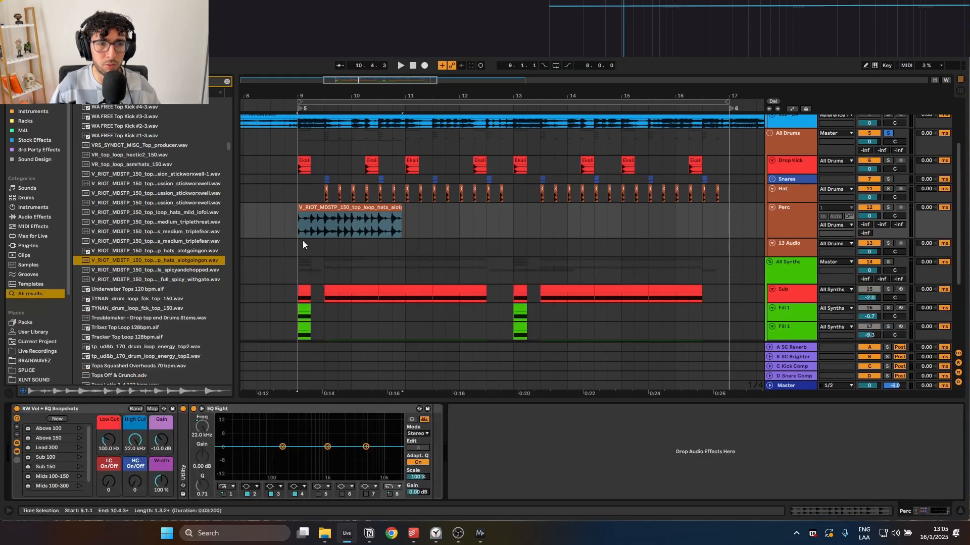
Audition the top loop soloed on Perc and trim its start to just after bar 10.
left_click(336, 206)
scroll(335, 207, "up", 3)
double_click(335, 206)
key("s")
key("space")
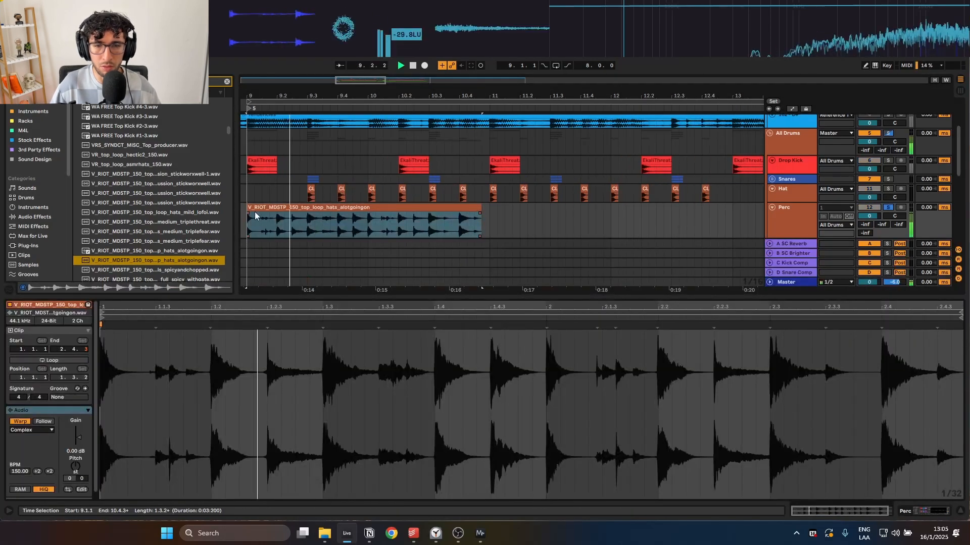
left_click_drag(248, 207, 376, 207)
left_click(368, 217)
Play the drums from bar 9 and repeat the trimmed Perc loop clip every two bars through bar 16.
left_click(242, 141)
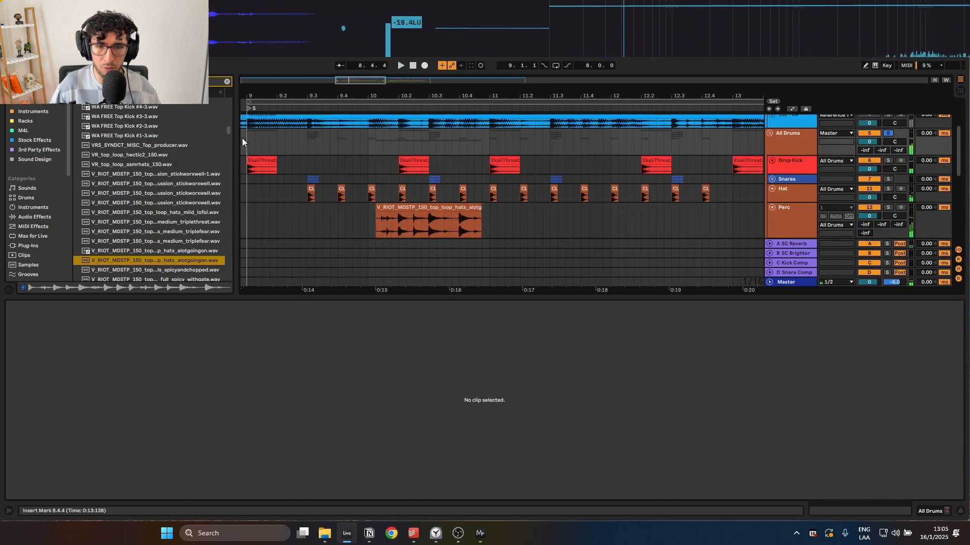
key("space")
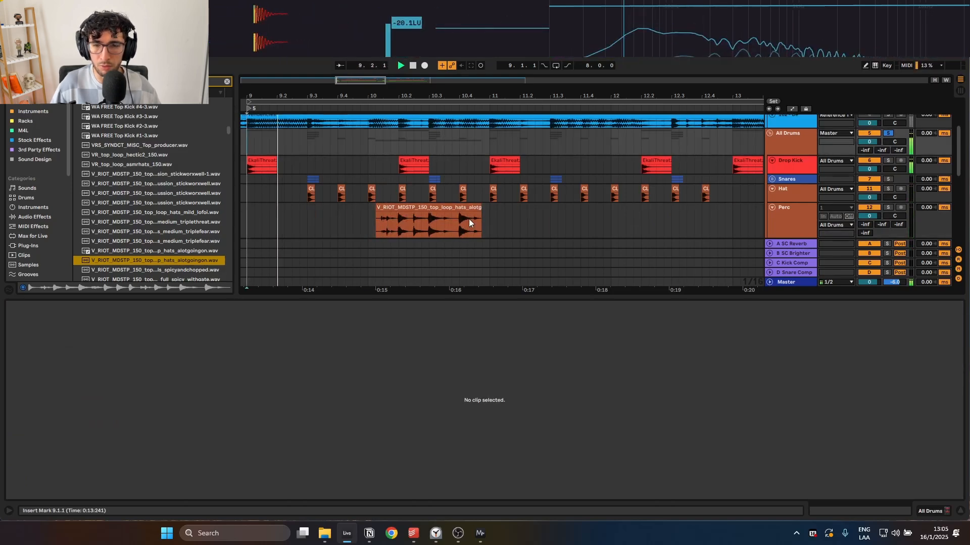
left_click(480, 208)
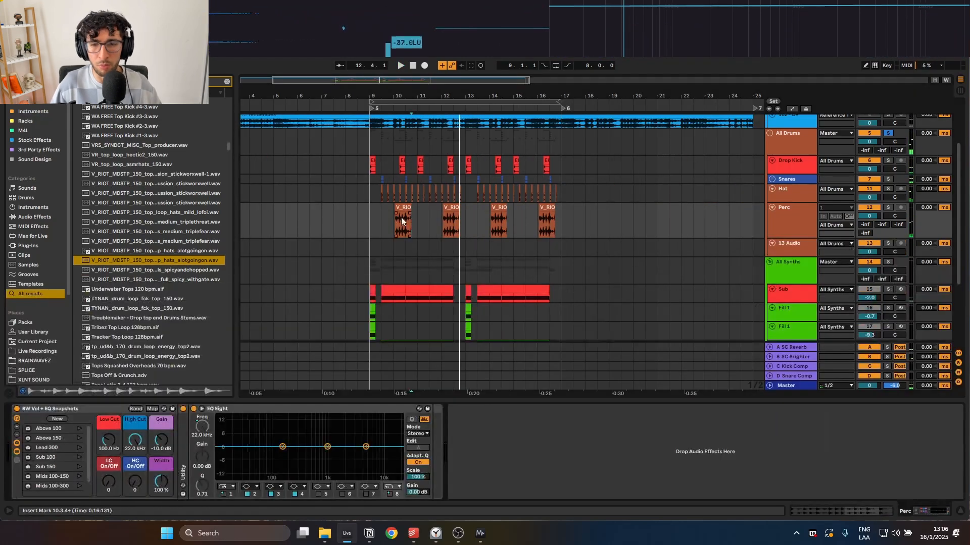
Find the LSL_130_latin_perc_loop_furioso_top sample and place it on the empty audio track in the drum group at bar 9.
scroll(401, 220, "down", 3)
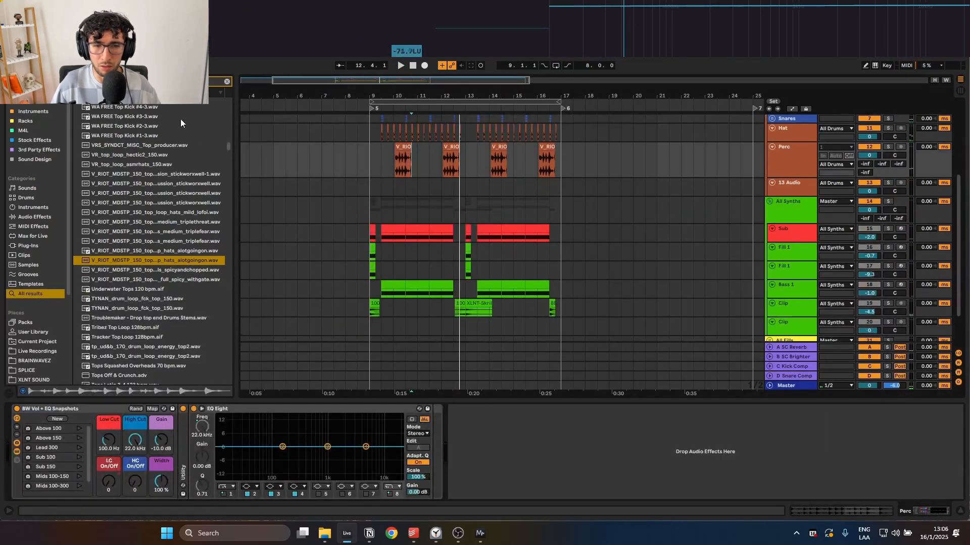
scroll(214, 218, "down", 3)
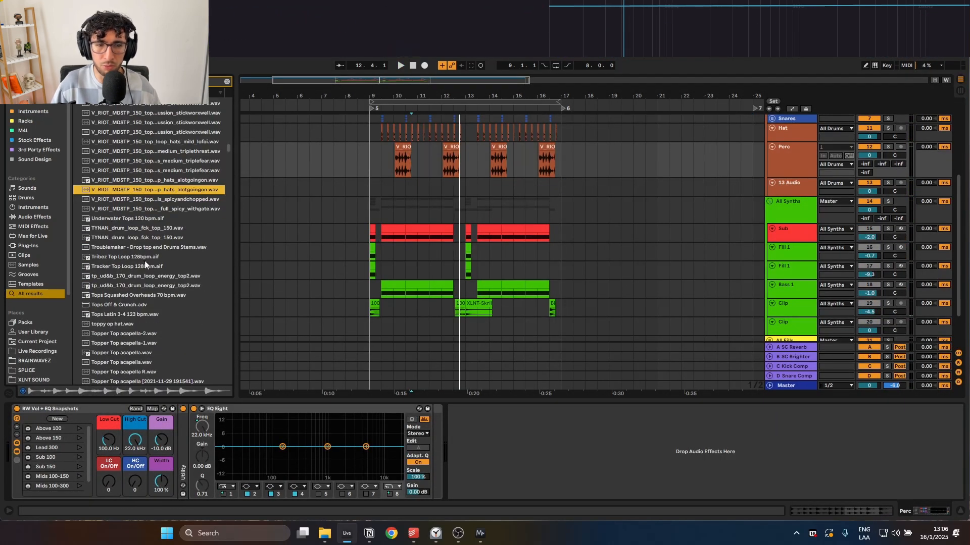
scroll(141, 260, "down", 10)
left_click(126, 253)
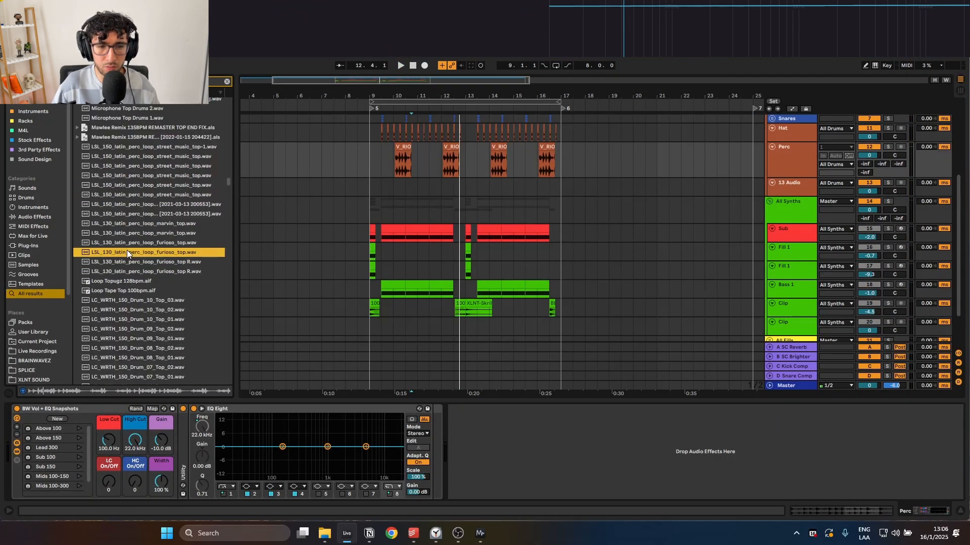
left_click(789, 183)
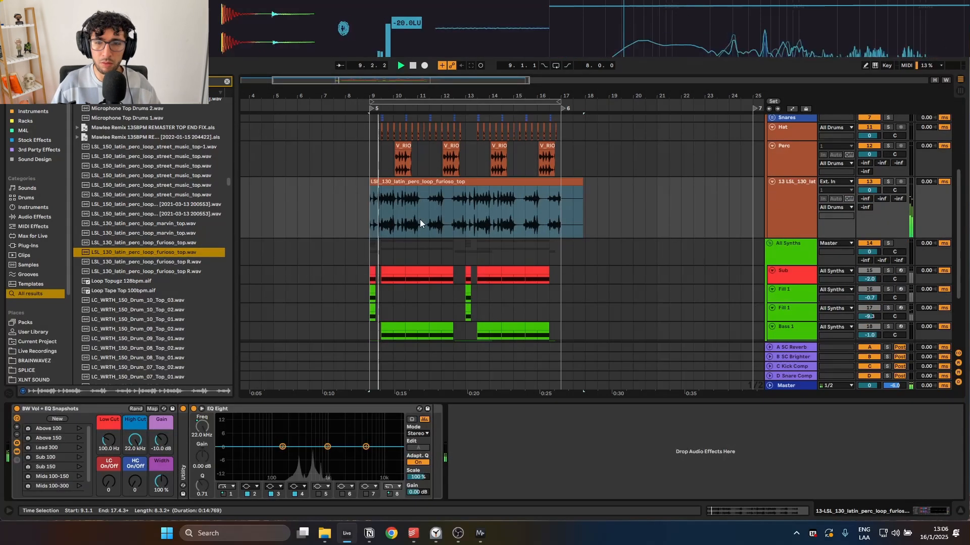
Shift the latin perc loop to start at 9.3, audition it, and cut out a short slice for the Perc track.
scroll(393, 217, "up", 4)
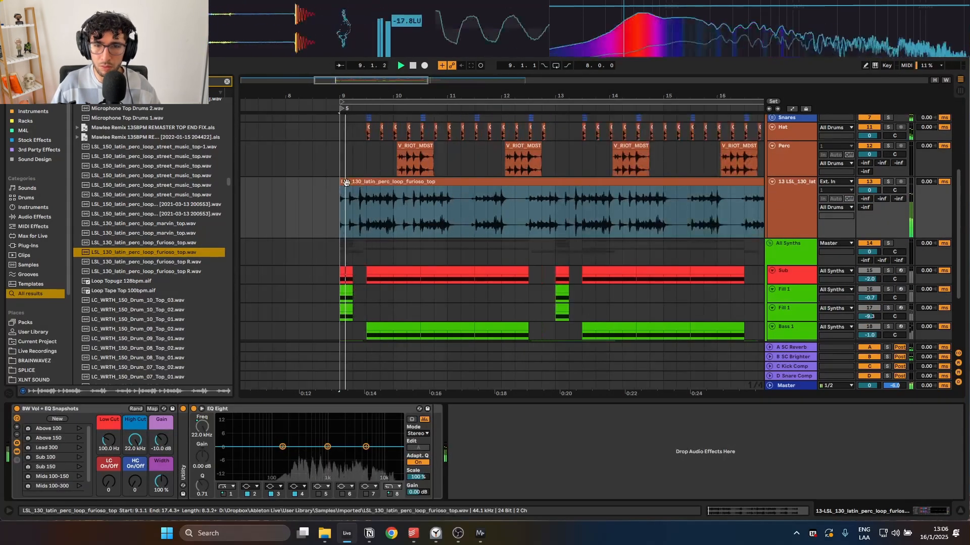
left_click_drag(346, 182, 387, 183)
left_click(339, 181)
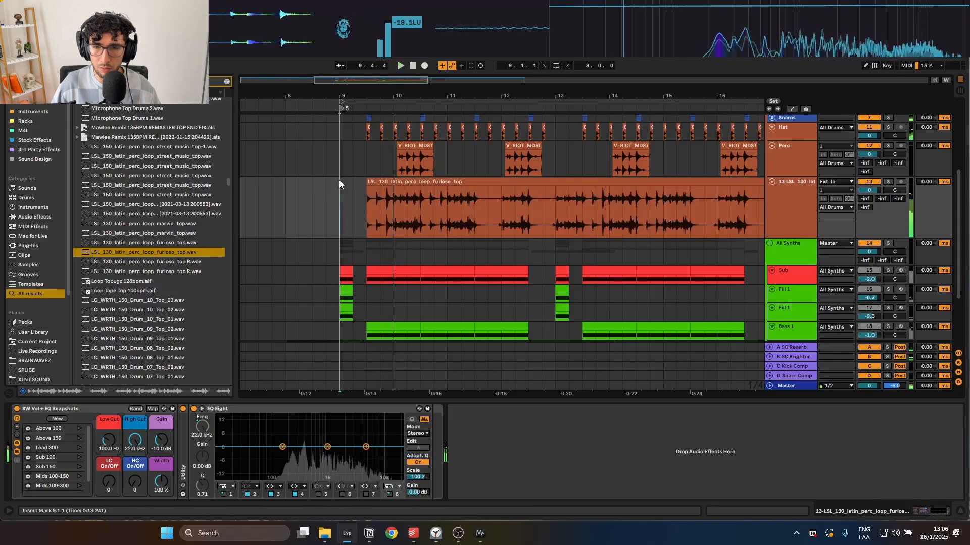
key("space")
key("space")
left_click(390, 198)
key("ctrl+e")
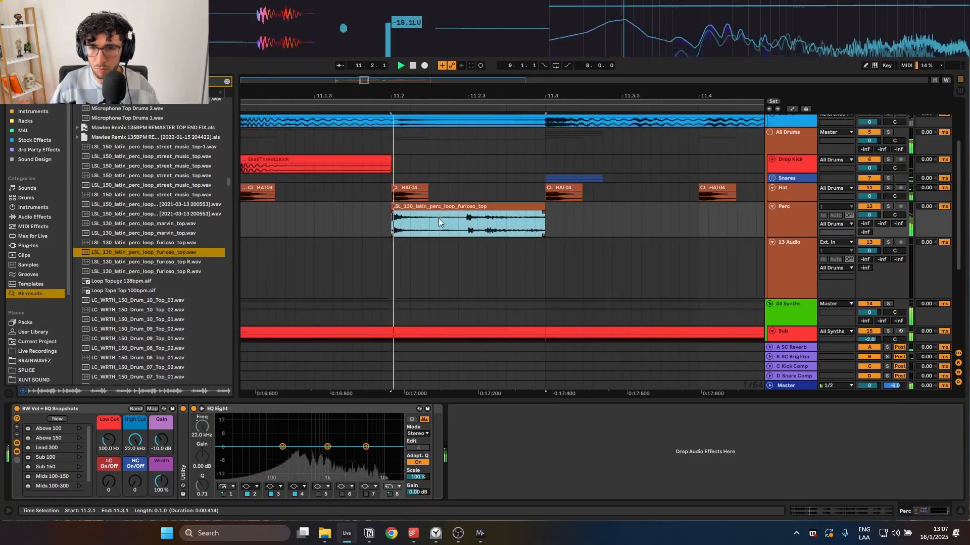
left_click(517, 223)
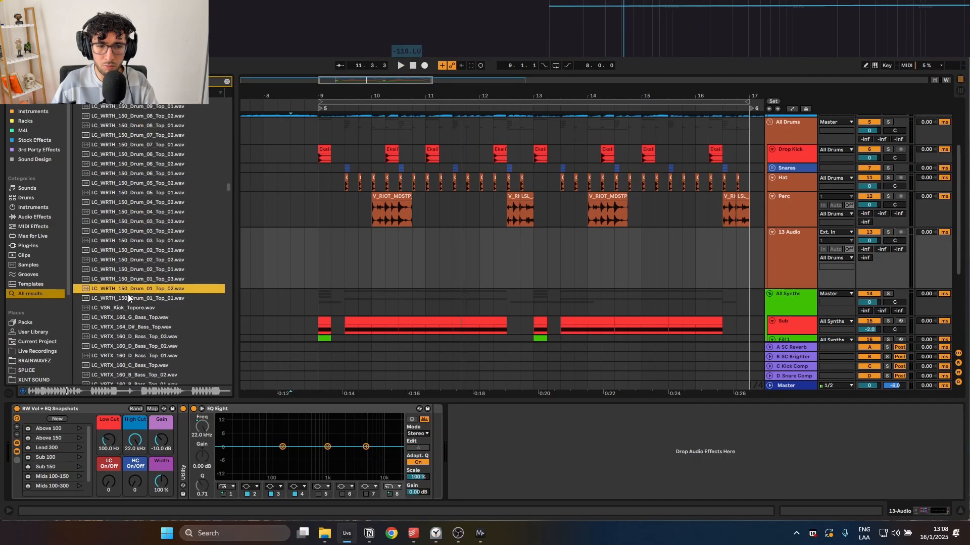
Place LC_WRTH_150_Drum_01_Top_01 on the empty drum audio track as a short hit at bar 9 and copy it to bar 13.
left_click_drag(122, 298, 350, 244)
key("space")
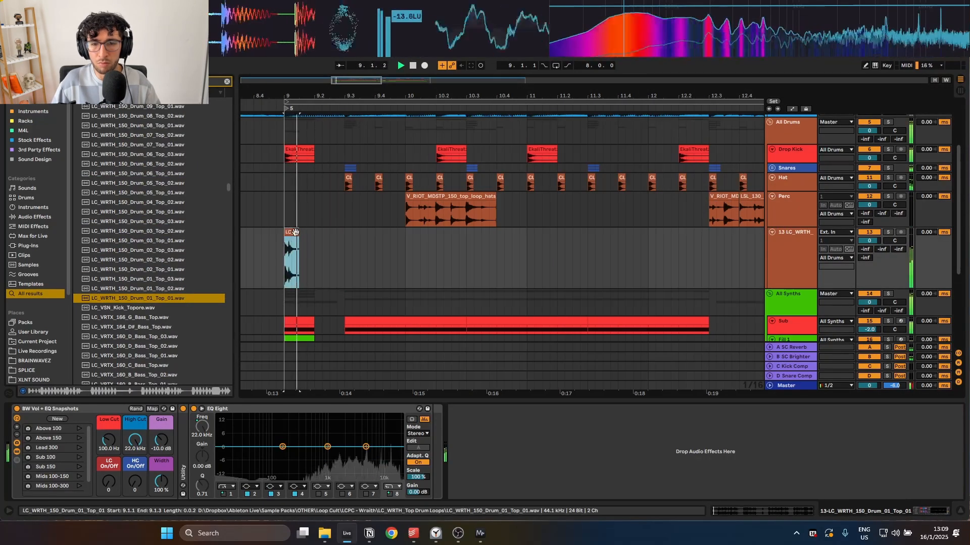
scroll(292, 240, "down", 3)
left_click(441, 247)
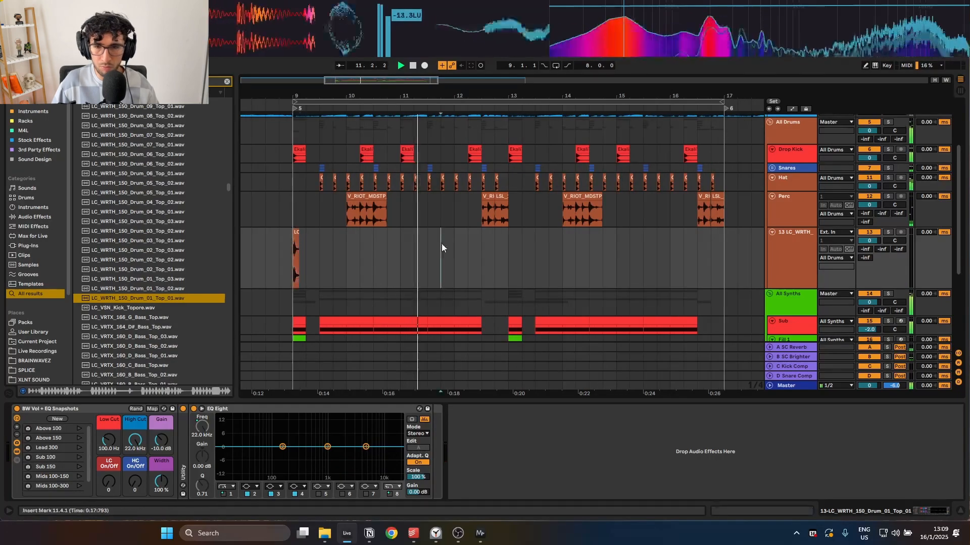
left_click(509, 247)
key("ctrl+v")
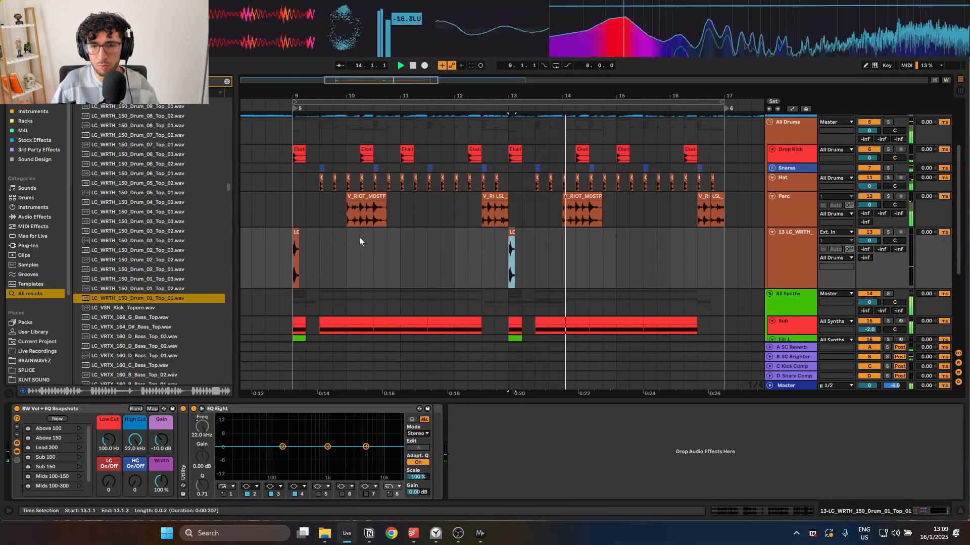
Audition the LC_WRTH hit at bar 9 with a reverb throw set to 6.00 s decay and 35 wet.
left_click(295, 242)
key("space")
scroll(292, 188, "down", 2)
left_click(292, 188)
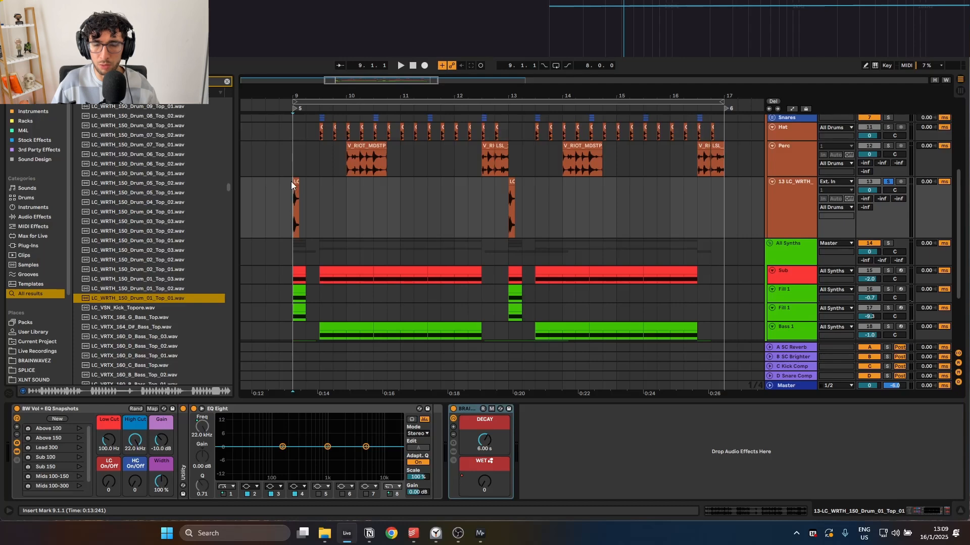
key("space")
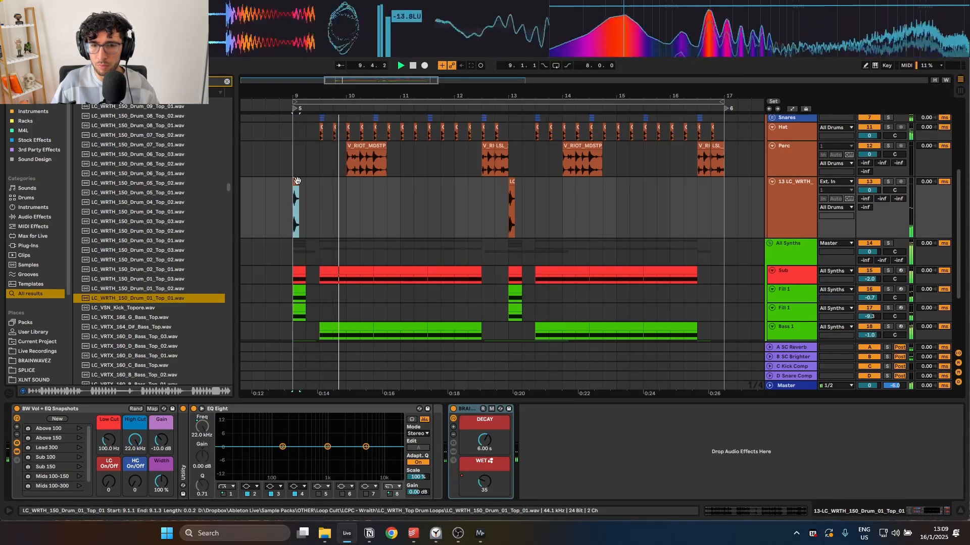
scroll(297, 180, "up", 2)
key("space")
Place the LC_VRTX_160_D_Bass_Top_03 sample on the LC_WRTH track in bar 13 and insert a new audio track below it.
scroll(150, 214, "down", 4)
left_click(150, 214)
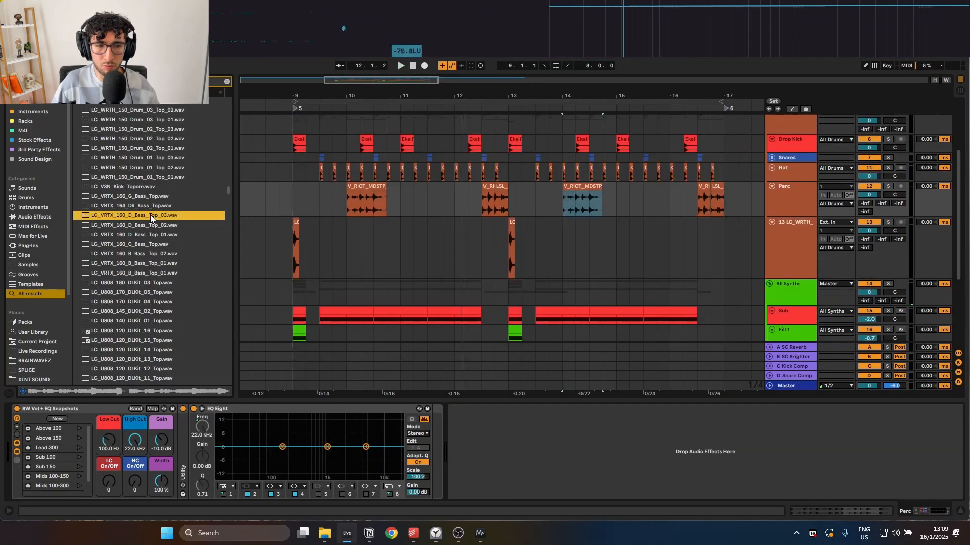
left_click_drag(150, 214, 537, 243)
key("ctrl+t")
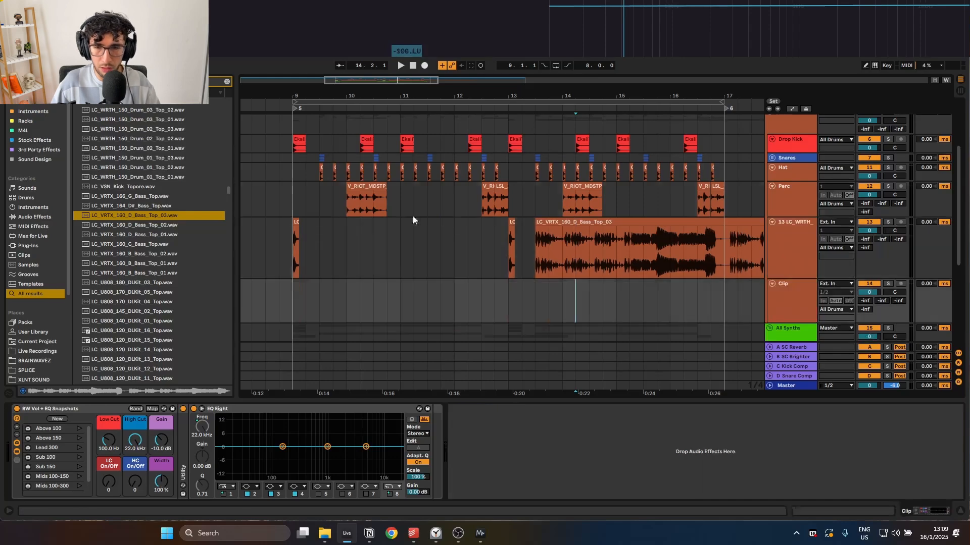
scroll(505, 209, "down", 2)
left_click_drag(559, 171, 339, 231)
left_click(285, 238)
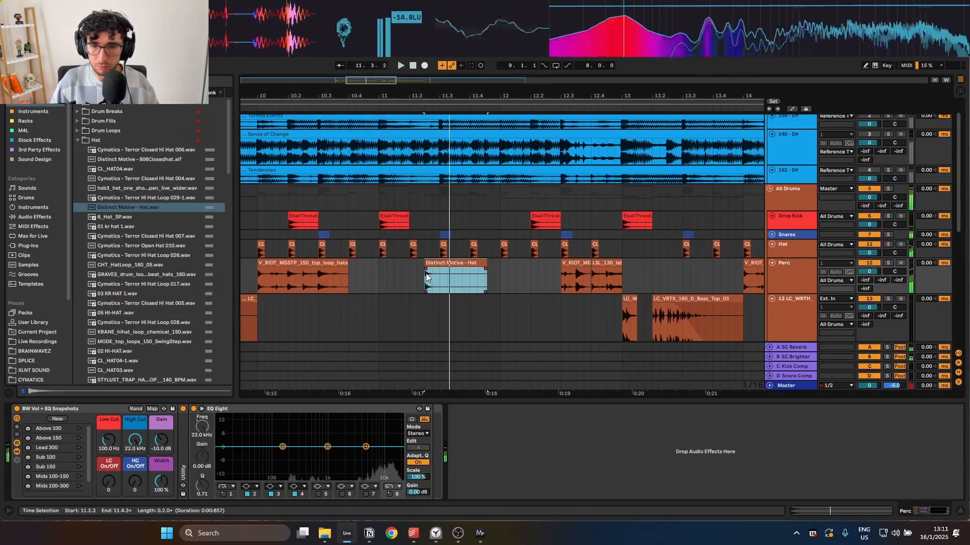
Freeze the upper green Clip track, copy its frozen vocal tail to bar 9 on the Clip track below, and unfreeze the source.
right_click(793, 269)
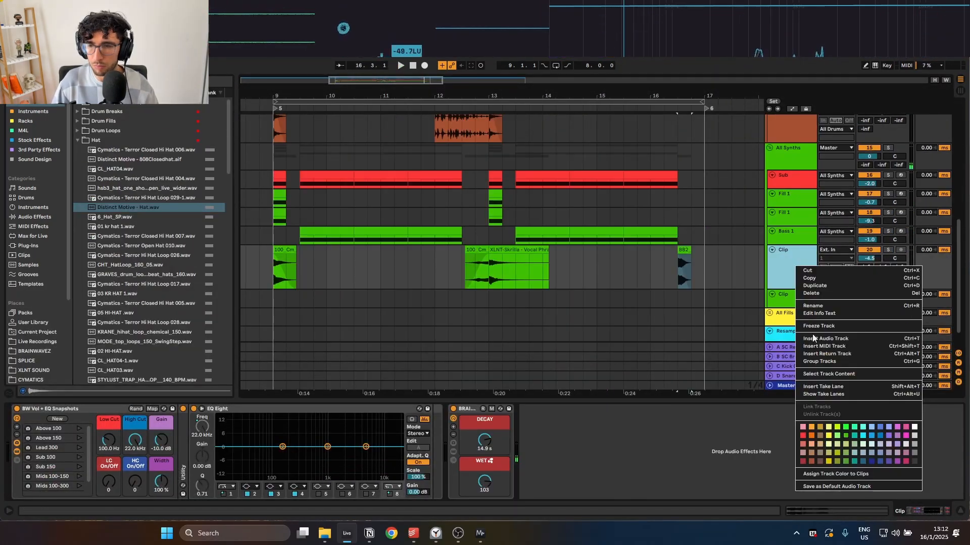
left_click(819, 326)
left_click_drag(282, 268, 295, 297)
right_click(787, 288)
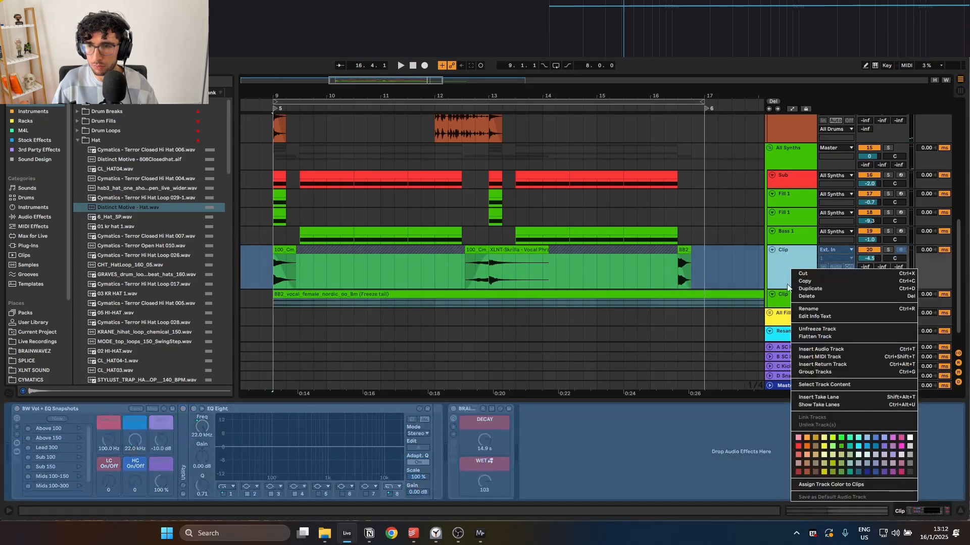
left_click(816, 329)
Audition the copied vocal freeze tail, turn off its warping and transpose it down 4 semitones.
key("space")
left_click(594, 304)
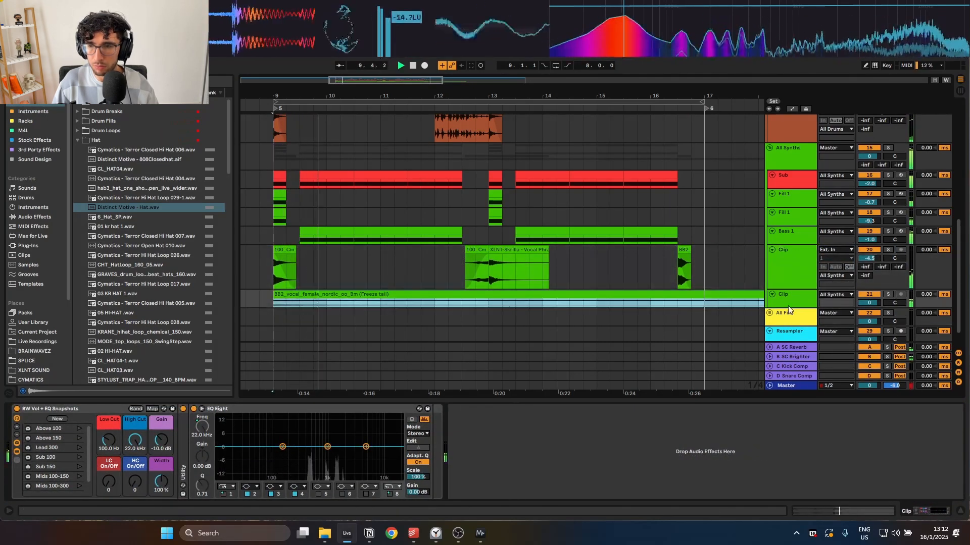
left_click_drag(788, 308, 662, 349)
scroll(459, 278, "down", 2)
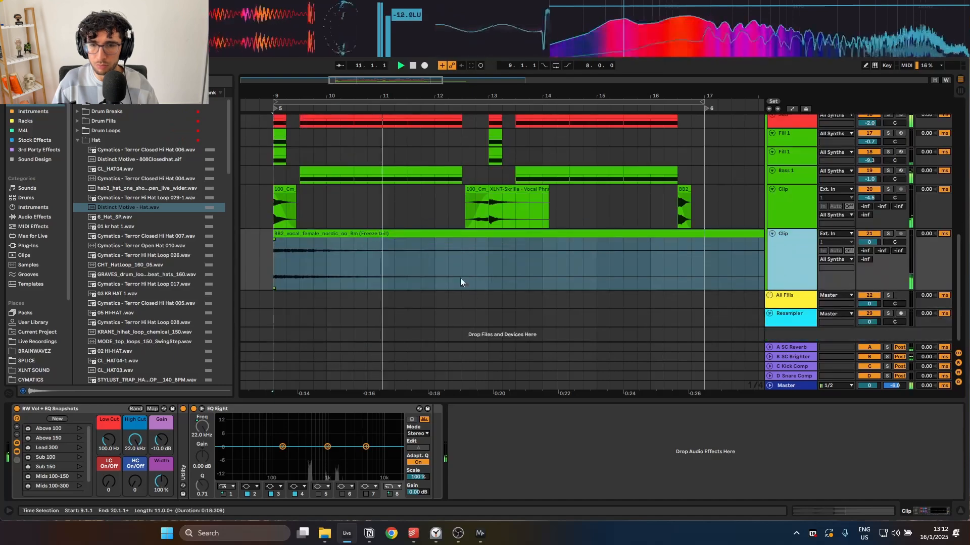
key("space")
key("shift+Tab")
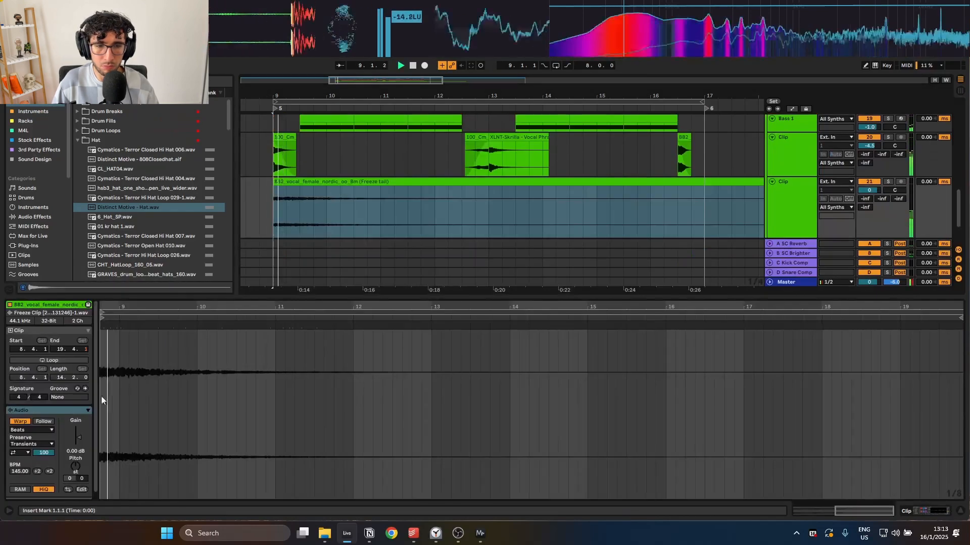
left_click(19, 421)
left_click_drag(76, 469, 77, 470)
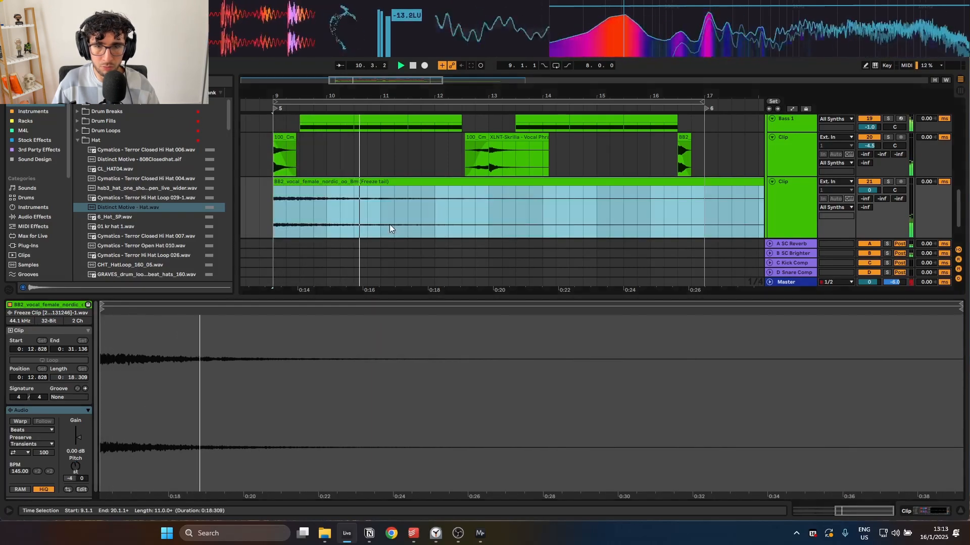
Split the vocal freeze tail at bar 13, duplicate its first half to bars 13 to 17, and delete the remainder after bar 17.
left_click(464, 200)
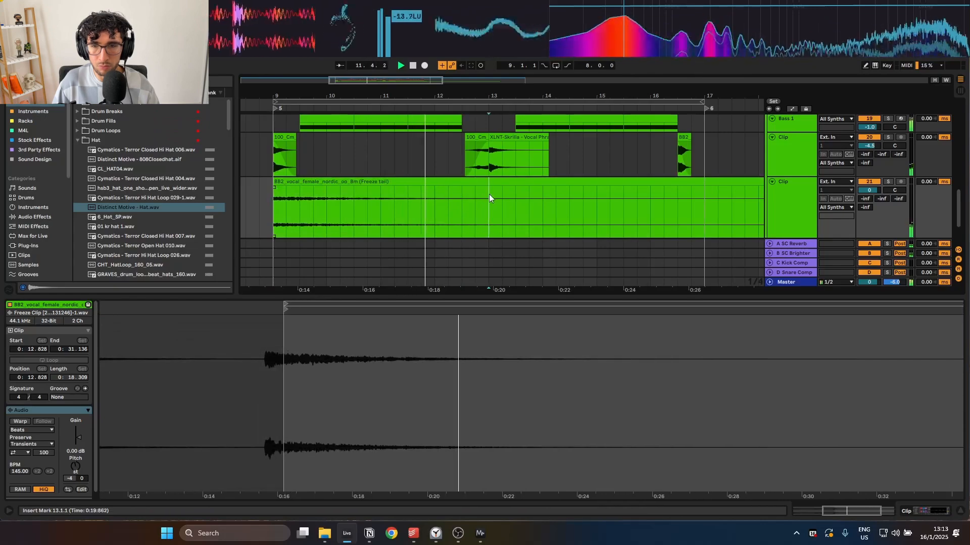
left_click(488, 194)
key("ctrl+e")
left_click(461, 183)
key("ctrl+d")
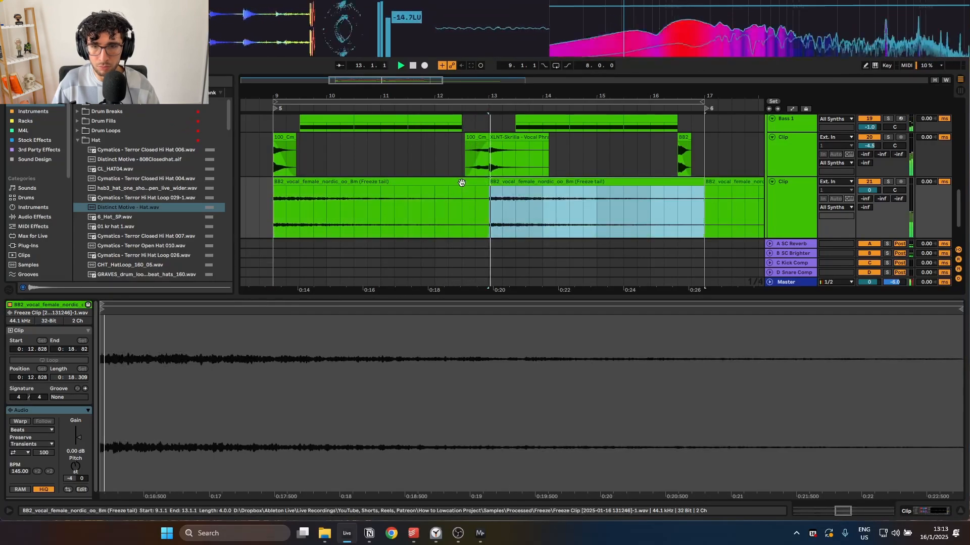
key("shift+Tab")
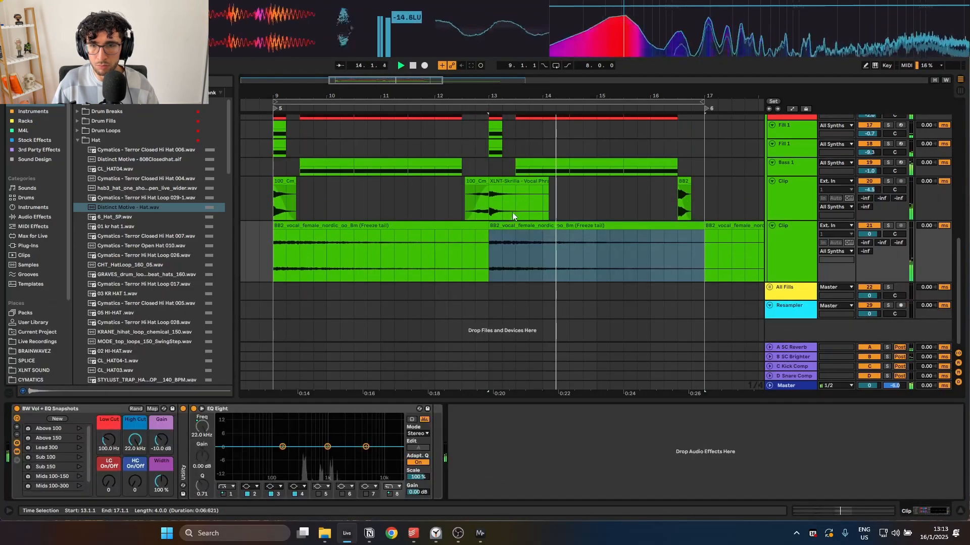
left_click(733, 226)
key("Delete")
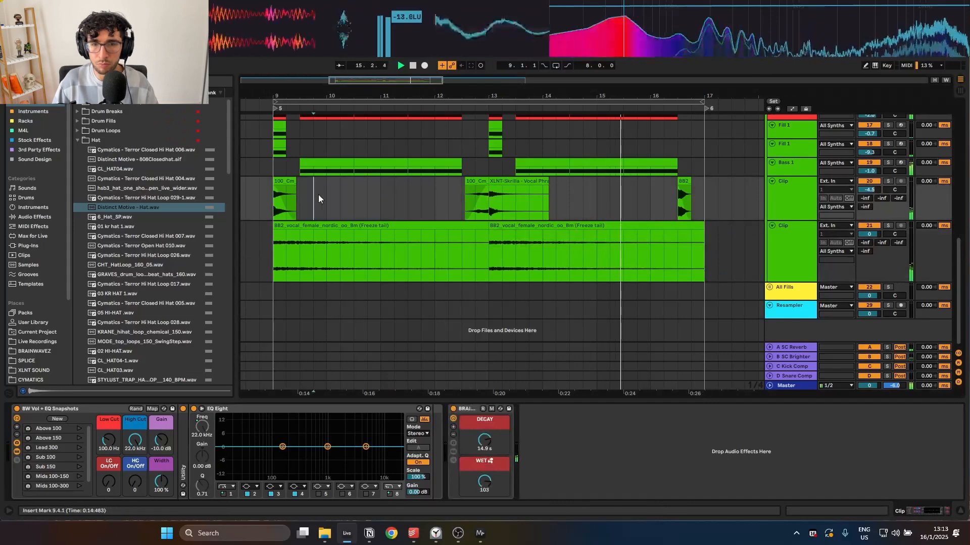
Try the drop with the Dont Stop vocal phrase at bar 13 deactivated, and reactivate it.
left_click(504, 178)
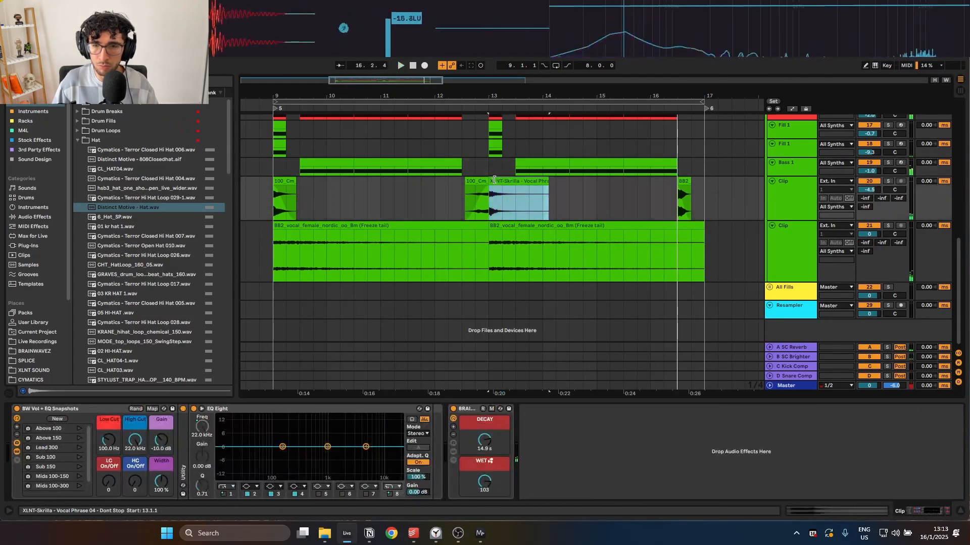
left_click_drag(507, 179, 488, 182)
key("ctrl+z")
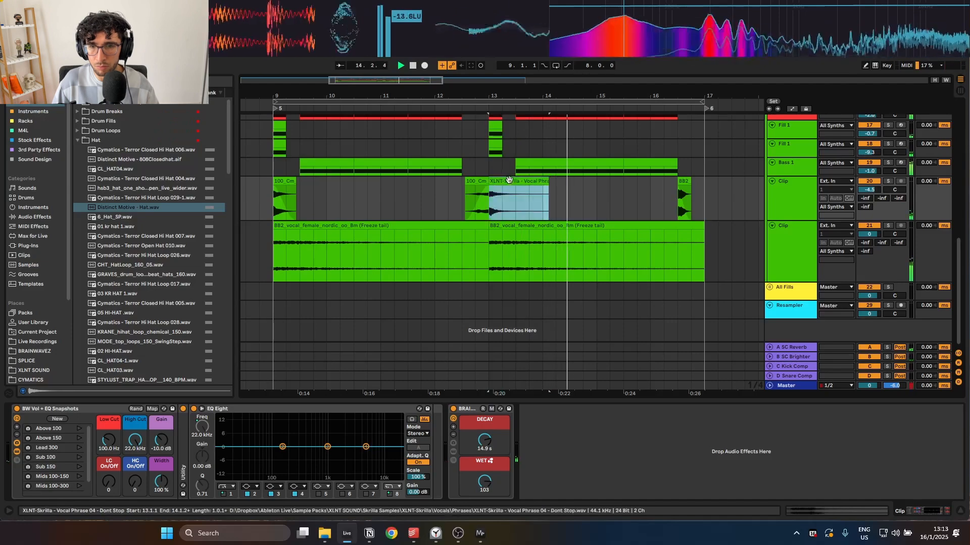
key("0")
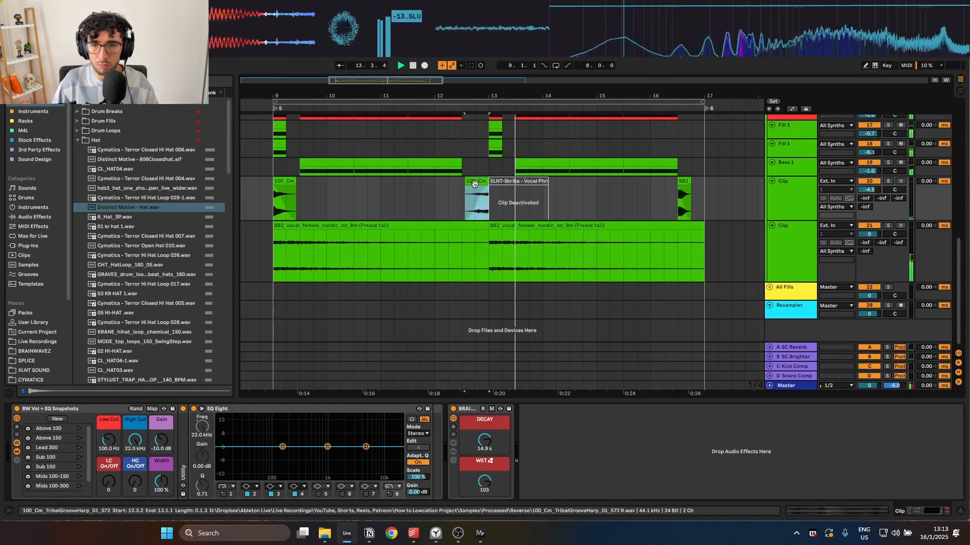
left_click(279, 182)
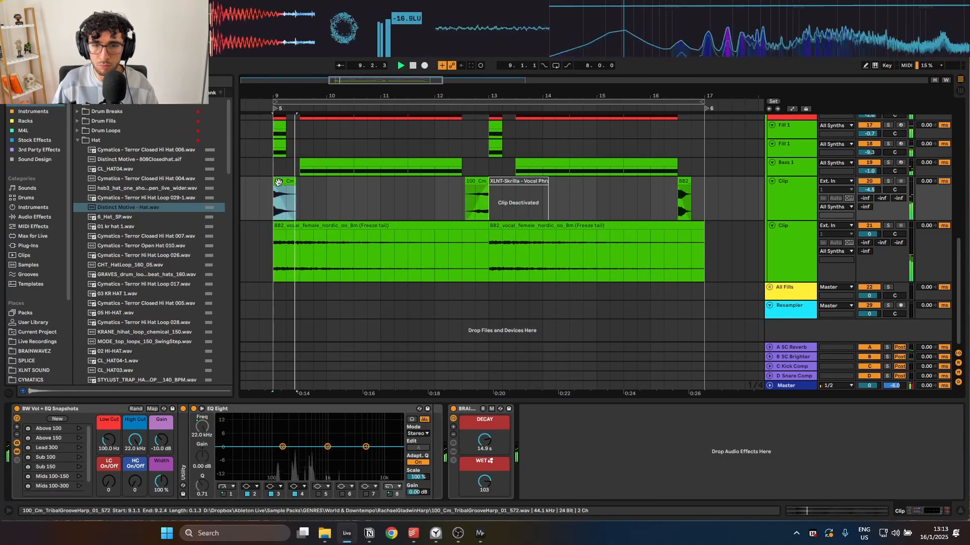
left_click(505, 182)
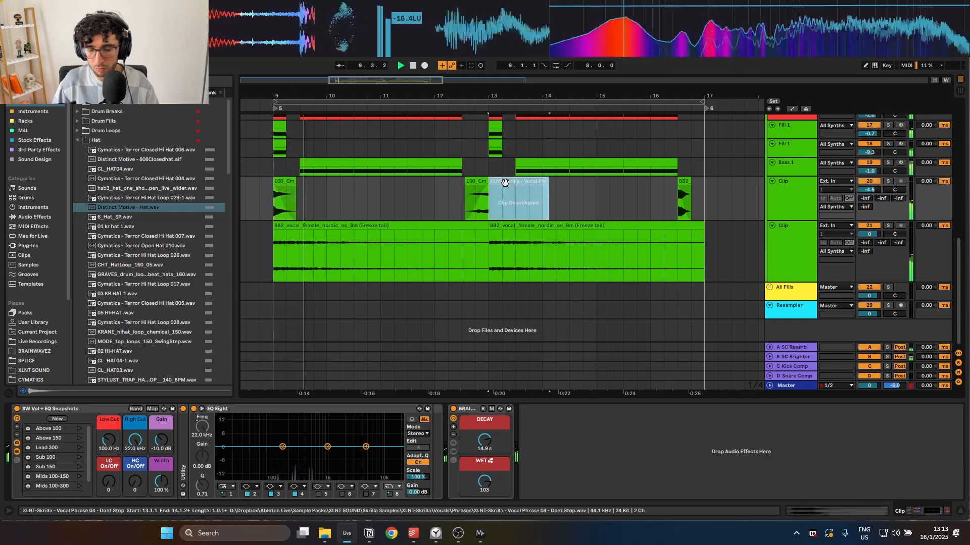
scroll(353, 192, "up", 8)
scroll(342, 192, "down", 7)
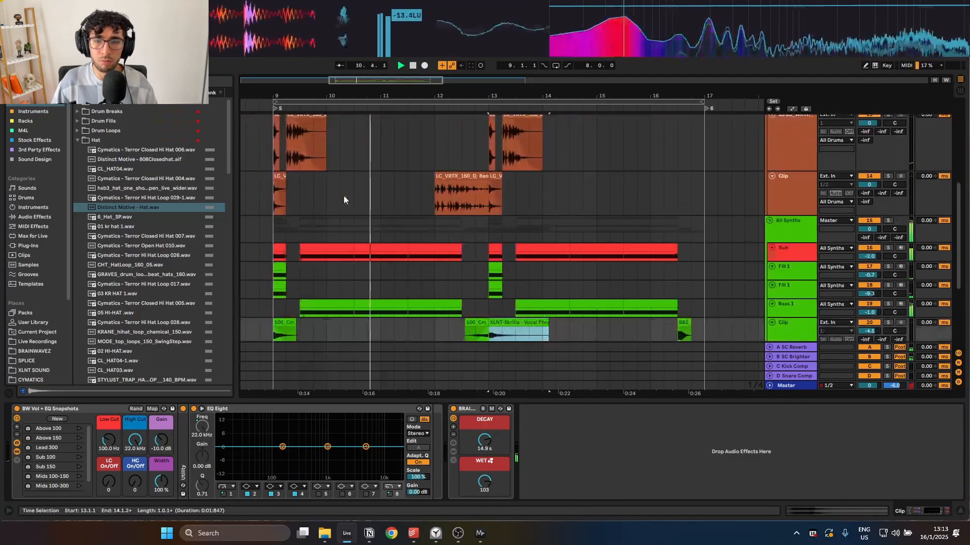
Place Cymatics - Terror Ride 002-2.wav at beat 9.3 on the empty Clip track below the hats.
left_click(273, 285)
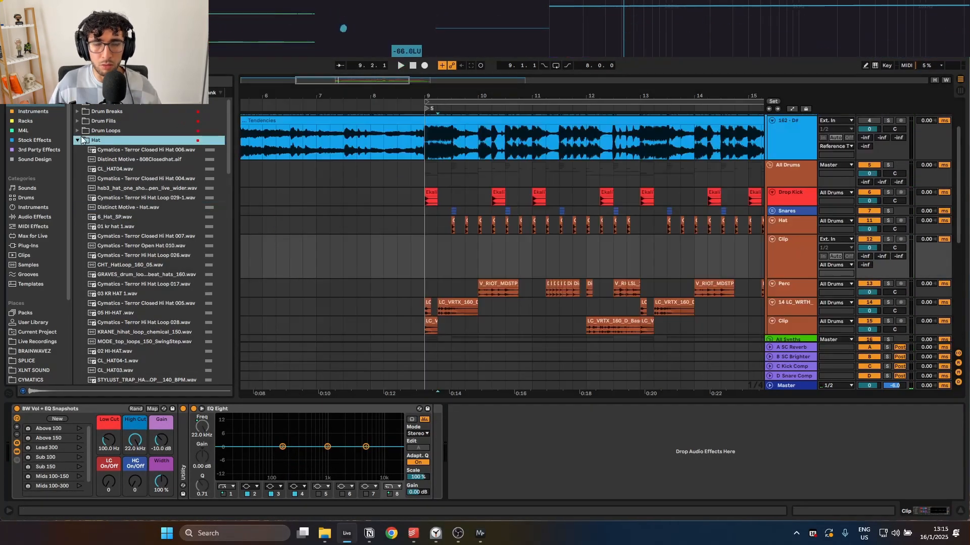
left_click(546, 243)
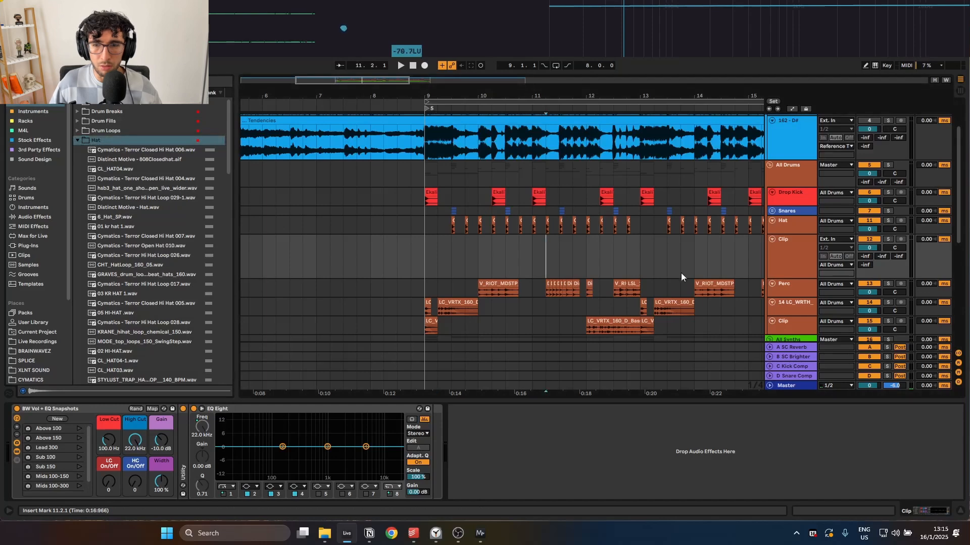
left_click(77, 140)
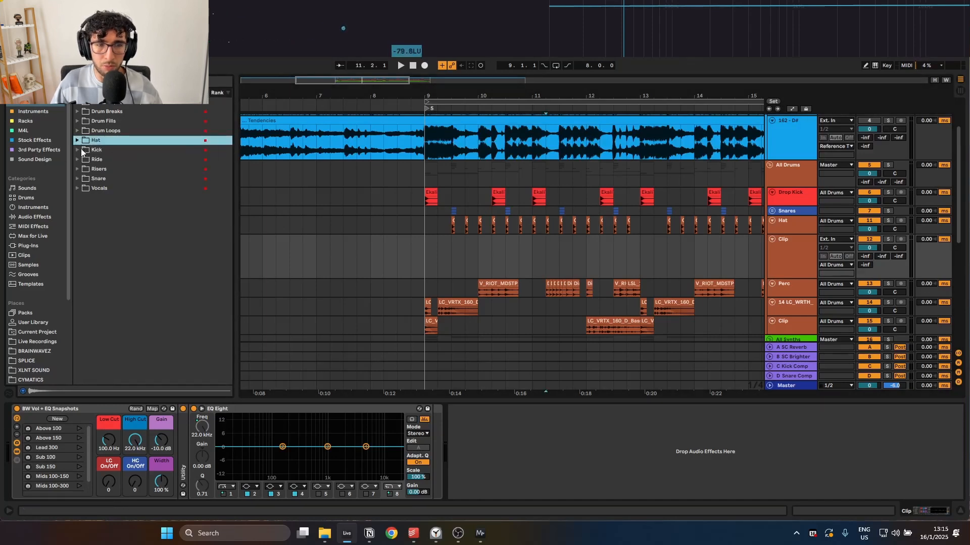
left_click(77, 159)
left_click(126, 178)
left_click(781, 261)
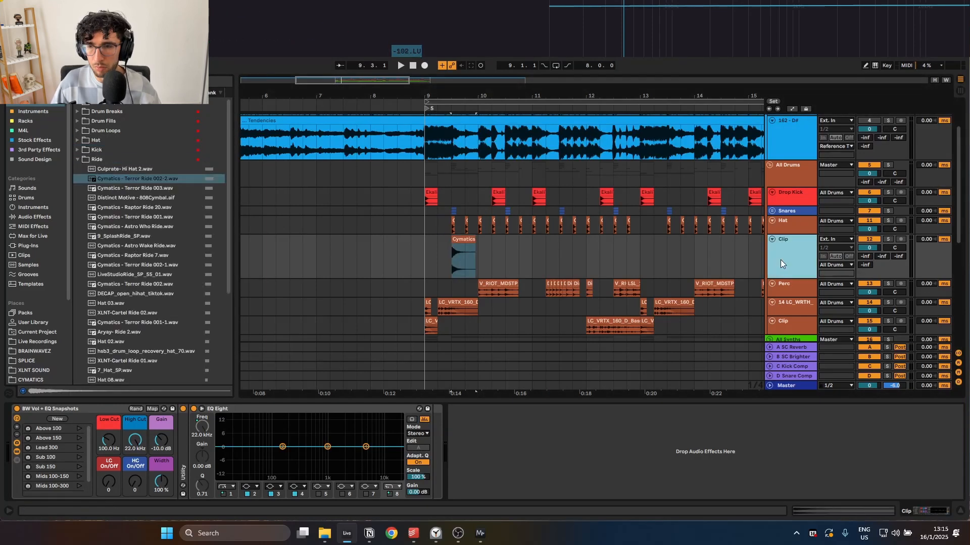
Add the decay/wet reverb rack and the BW Reverb + Delay rack to the ride's Clip track and audition it.
left_click_drag(138, 111, 545, 447)
key("space")
left_click_drag(119, 140, 545, 446)
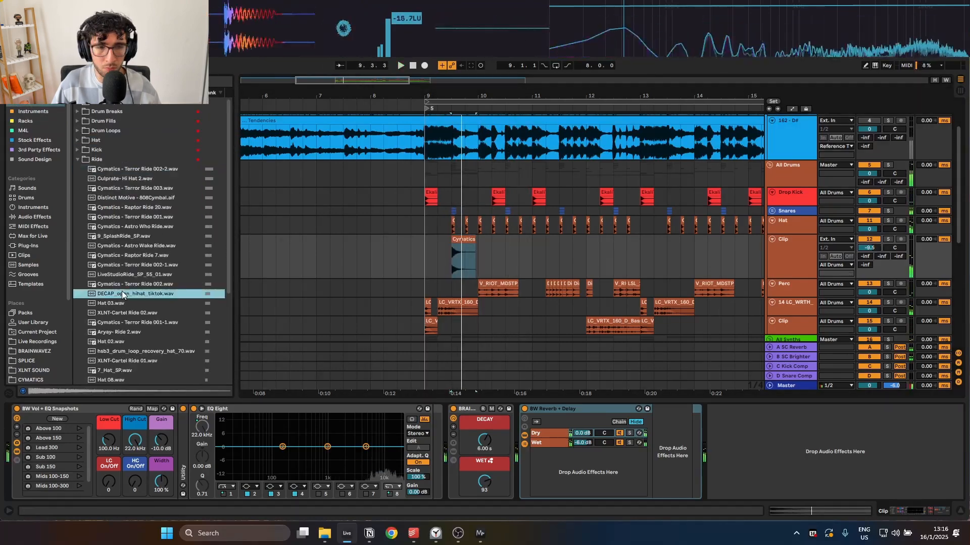
Place Aryay- Ride 2.wav at bar 13 and STYLUST_ABUSIVE_OPEN_HAT.wav at beat 11.3 on the ride track.
left_click_drag(119, 272, 641, 256)
left_click(110, 329)
left_click_drag(110, 329, 447, 257)
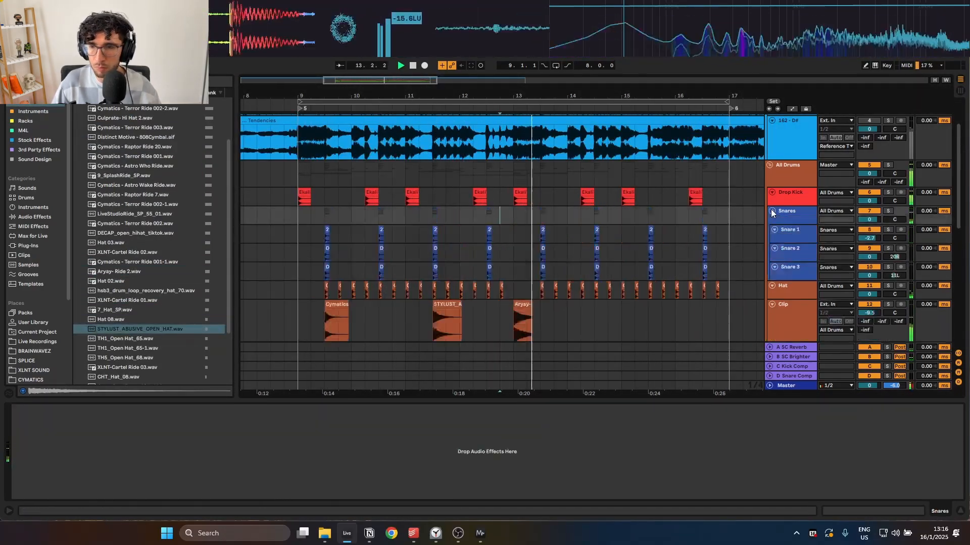
Add extra snare hits on the three snare tracks near the ends of bars 12 and 16, and audition them.
left_click(549, 232)
left_click(472, 211)
key("space")
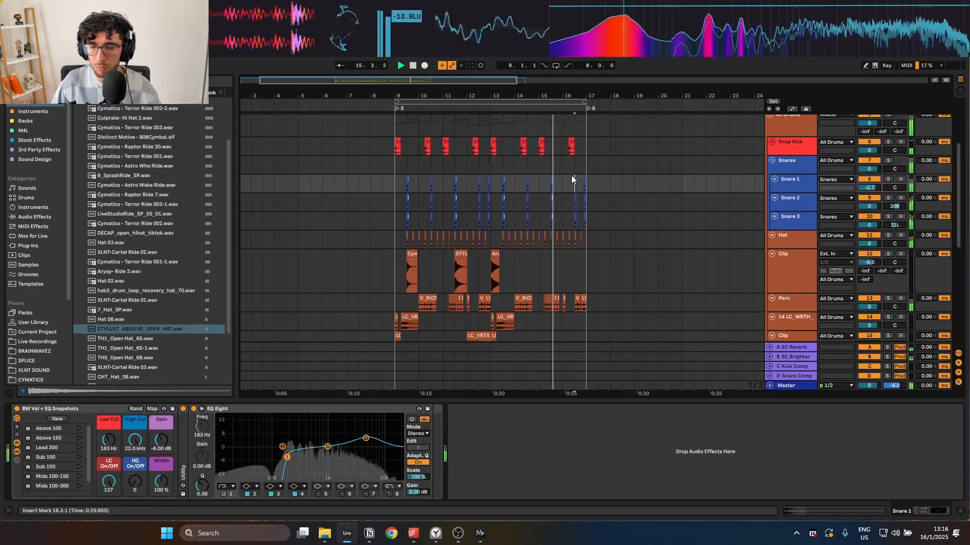
Repeat the ride and open hat hits of bars 9 to 13 on the same track in bars 13 to 17.
left_click(520, 155)
left_click(459, 276)
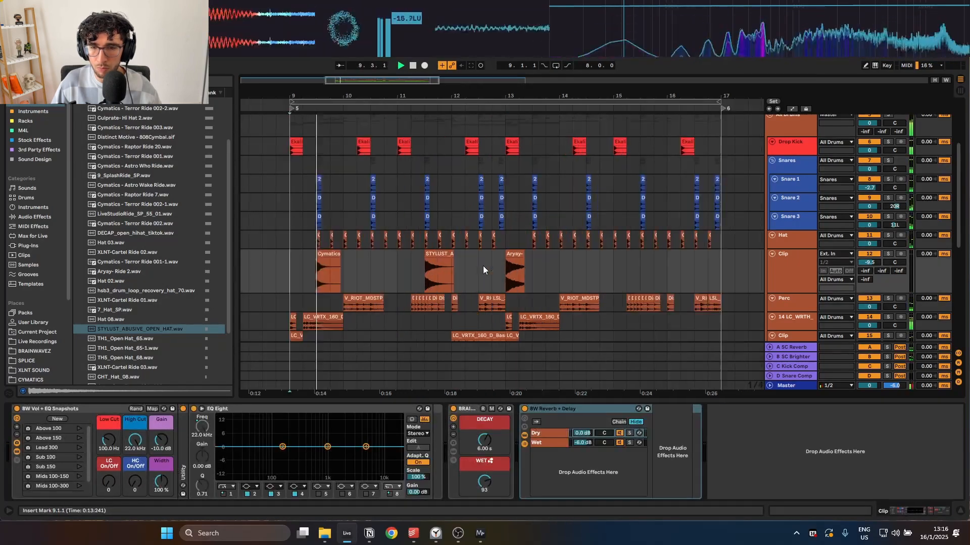
key("ctrl+d")
Arrange Terror Open Hat 005 hits from bar 10 on a second Clip track, with the last at 12.2.1, deleting the extra hit at 12.4.1.
left_click_drag(362, 251, 349, 251)
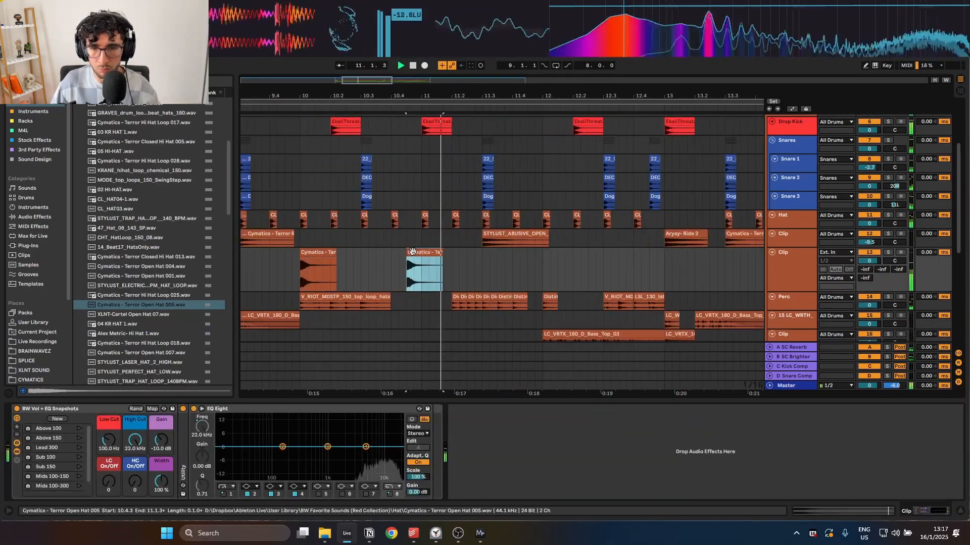
left_click(495, 252)
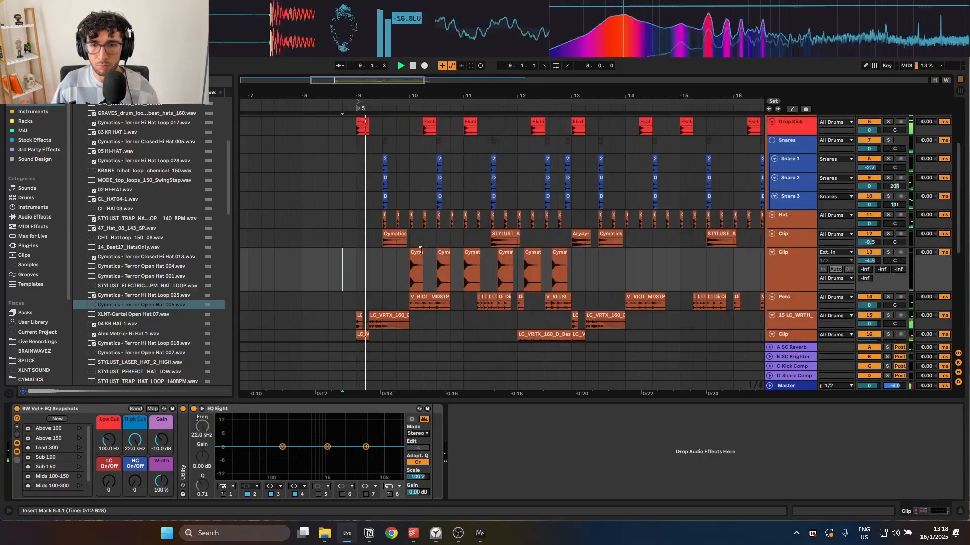
left_click(413, 251)
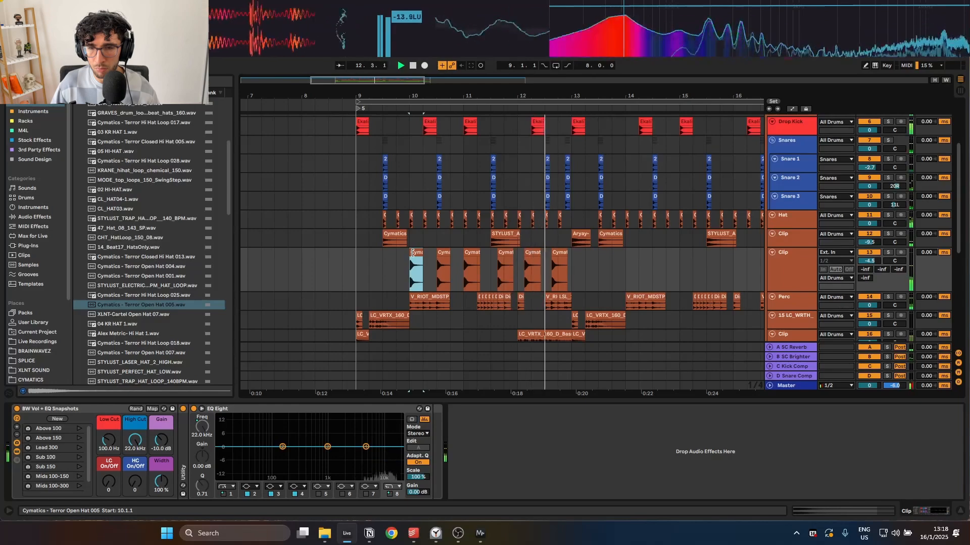
left_click_drag(537, 257, 564, 254)
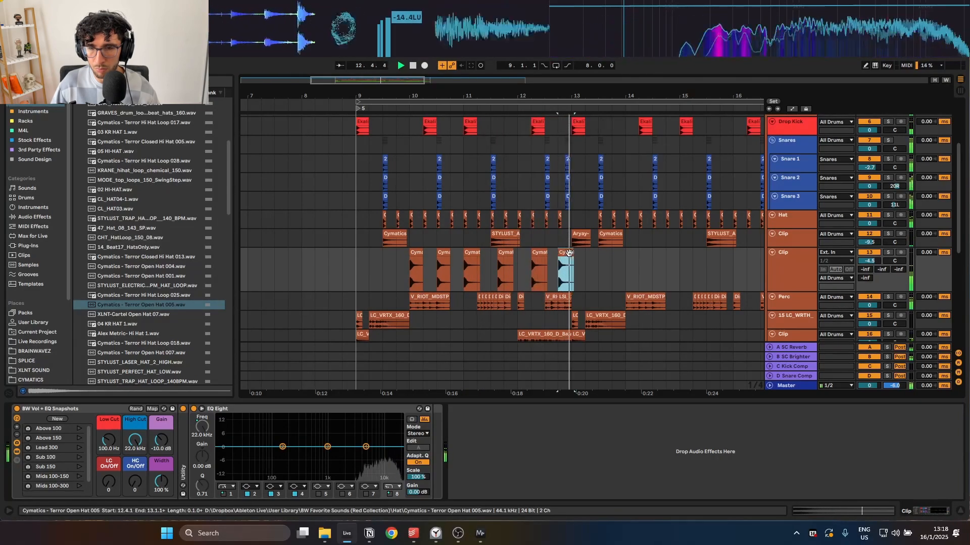
key("Delete")
Duplicate the open hat pattern of bars 9 to 13 into bars 13 to 17 and listen through the drop.
left_click_drag(565, 265, 352, 262)
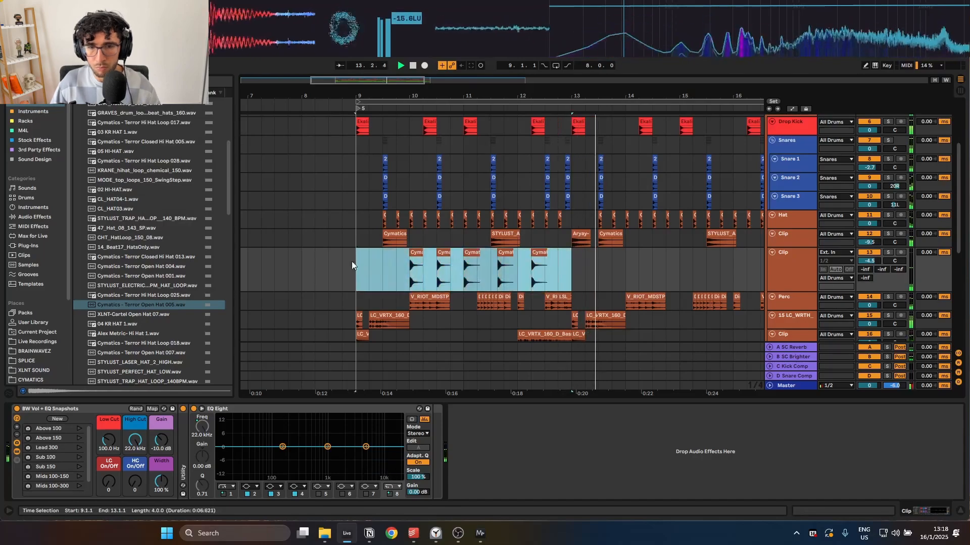
key("ctrl+d")
left_click(494, 248)
key("plus")
key("plus")
key("minus")
key("minus")
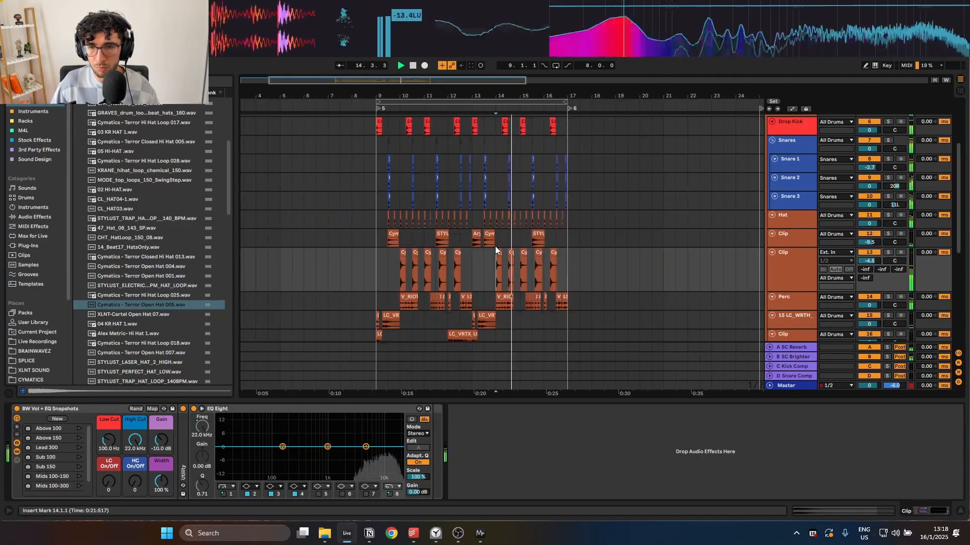
scroll(495, 246, "down", 3)
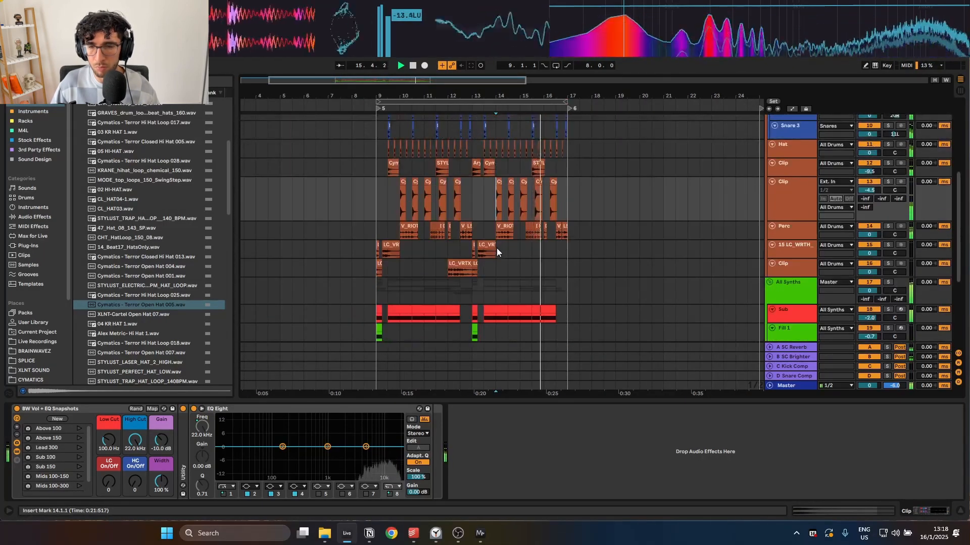
scroll(496, 247, "up", 4)
scroll(496, 248, "down", 2)
scroll(465, 246, "up", 2)
scroll(454, 242, "down", 2)
left_click(347, 177)
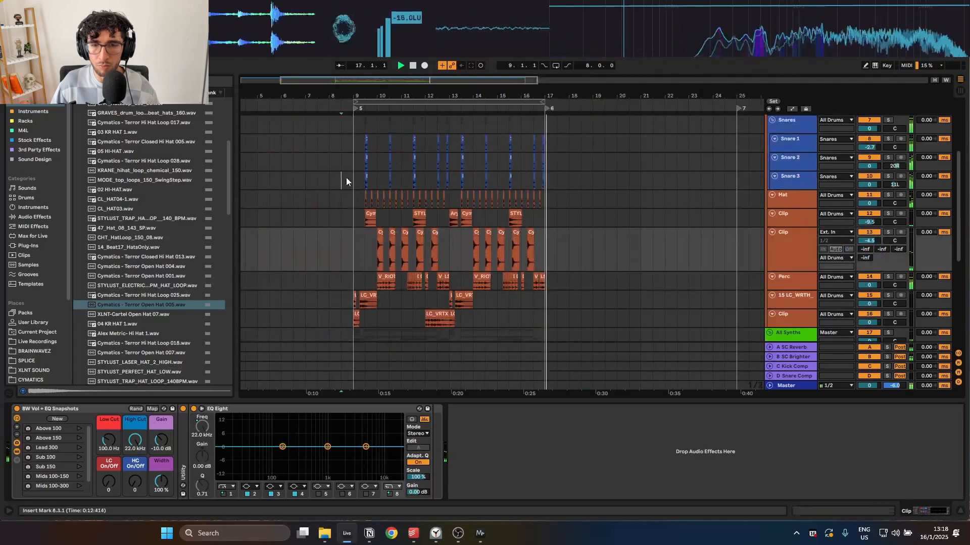
Move the three green Clip tracks from All Synths into All Fills and assign the group's colour to its tracks and clips.
left_click(785, 232)
left_click(785, 270, "shift")
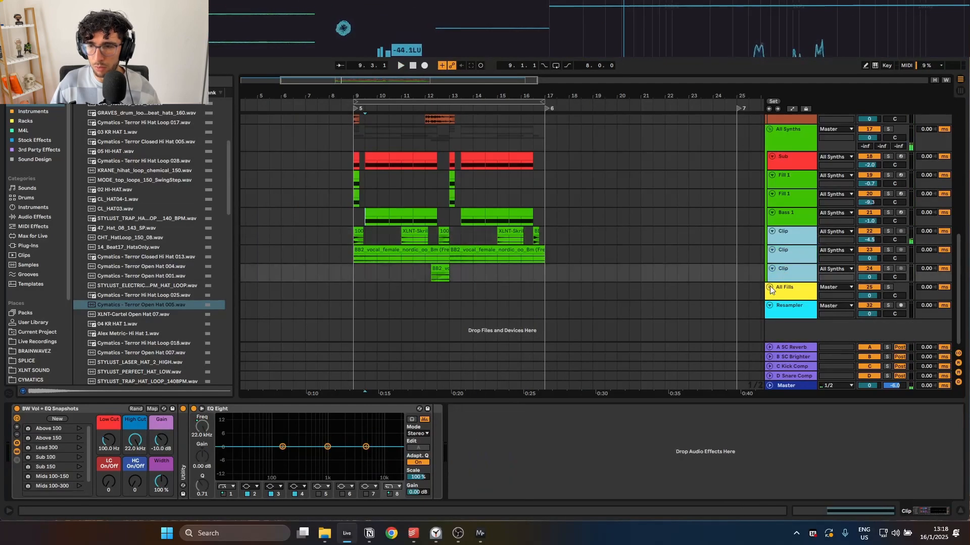
left_click(770, 287)
scroll(780, 258, "down", 3)
left_click_drag(792, 175, 795, 252)
right_click(791, 177)
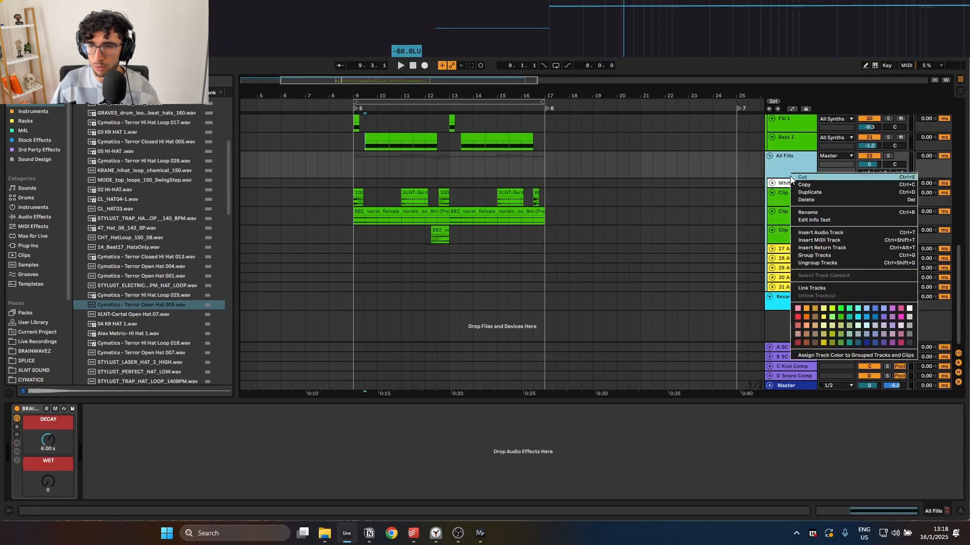
left_click(838, 356)
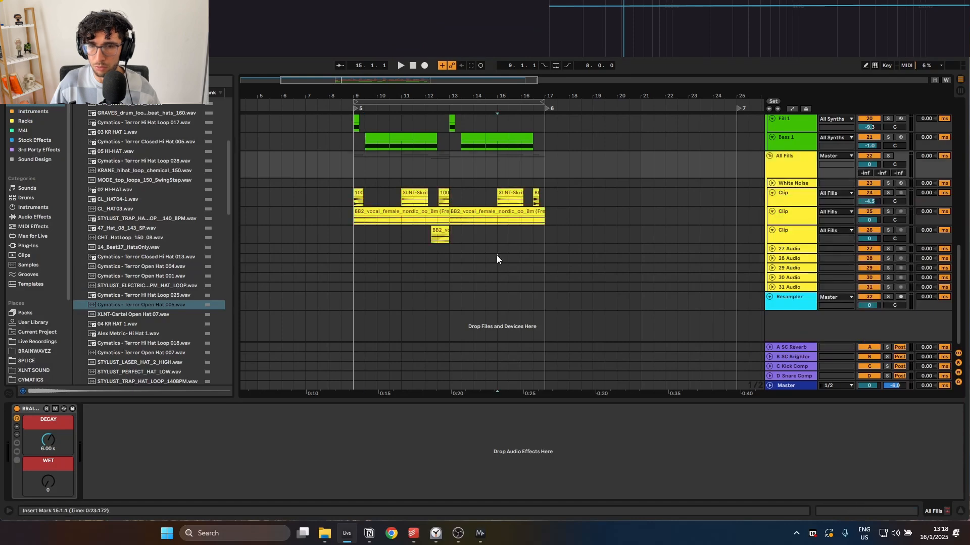
Place 68_Cm_FilteredStringsSP01.wav at bar 9 on the 27 Audio track in All Fills and audition it.
scroll(495, 257, "up", 4)
left_click(378, 224)
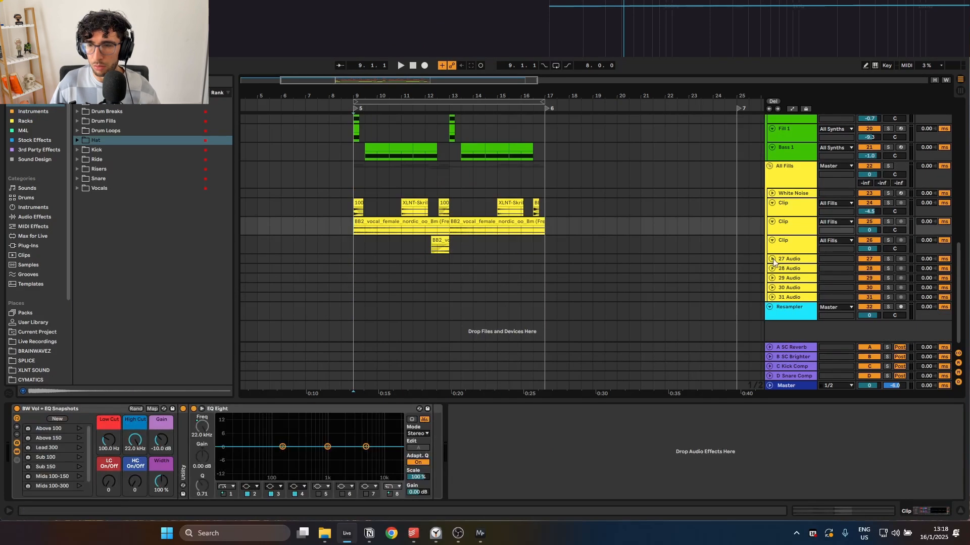
left_click(771, 259)
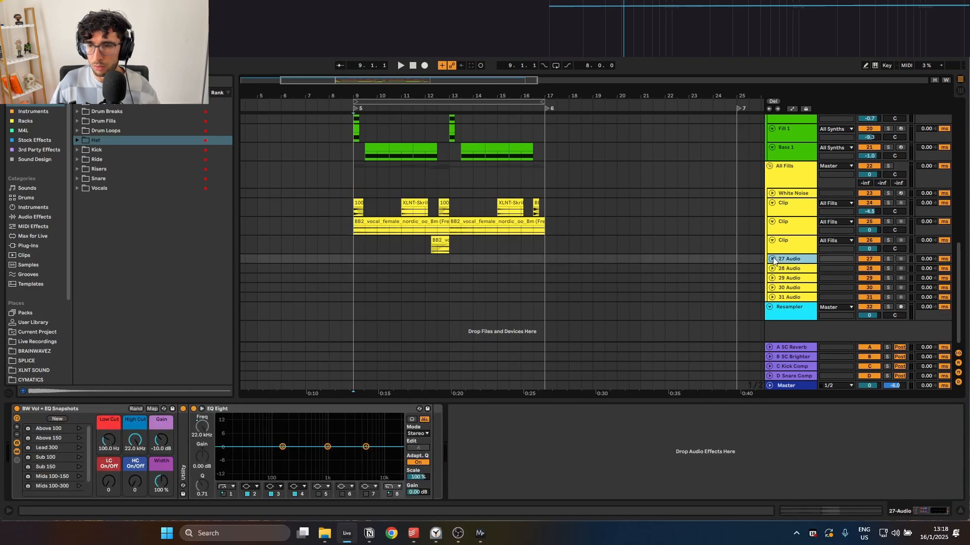
left_click(359, 256)
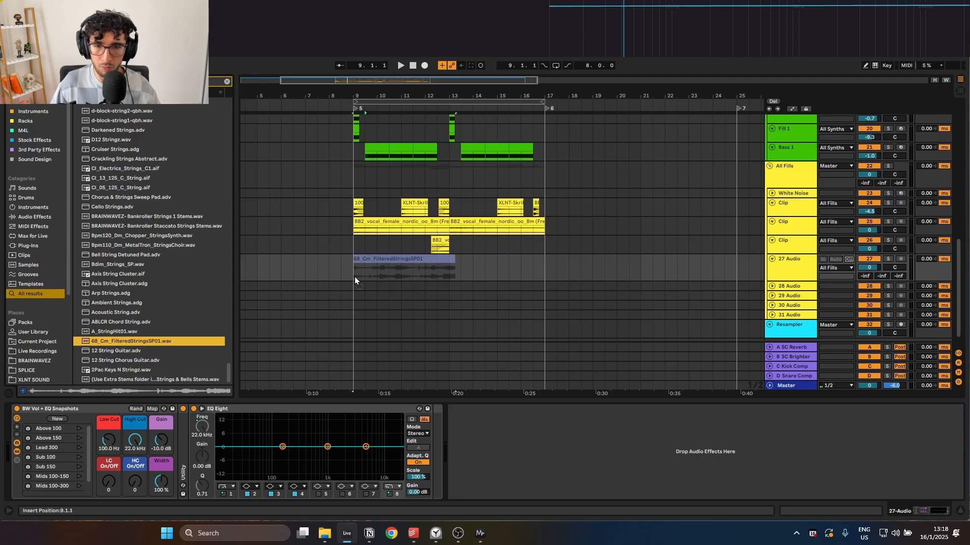
left_click_drag(355, 277, 354, 277)
key("space")
left_click(365, 214)
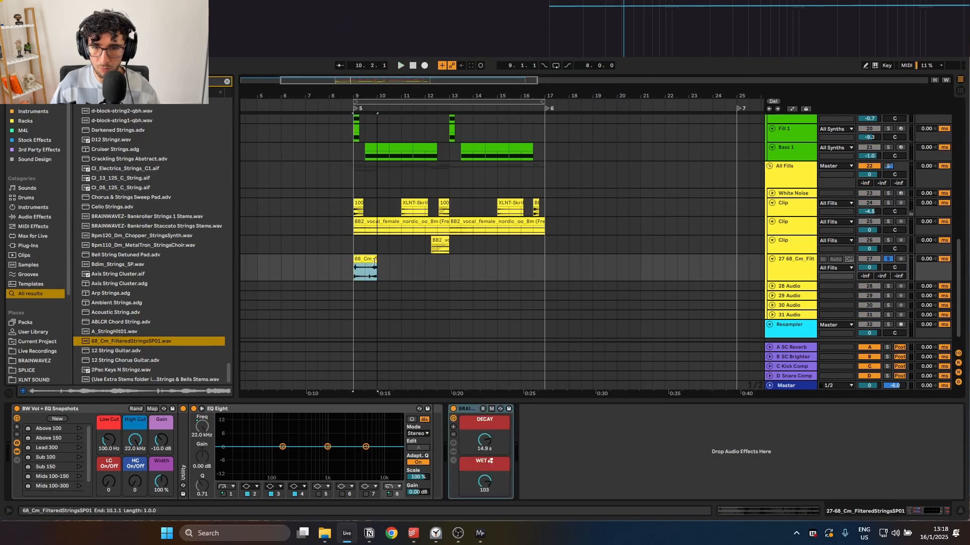
Copy the half-bar filtered strings clip from bar 9 to bar 13 on the same track.
scroll(355, 263, "up", 3)
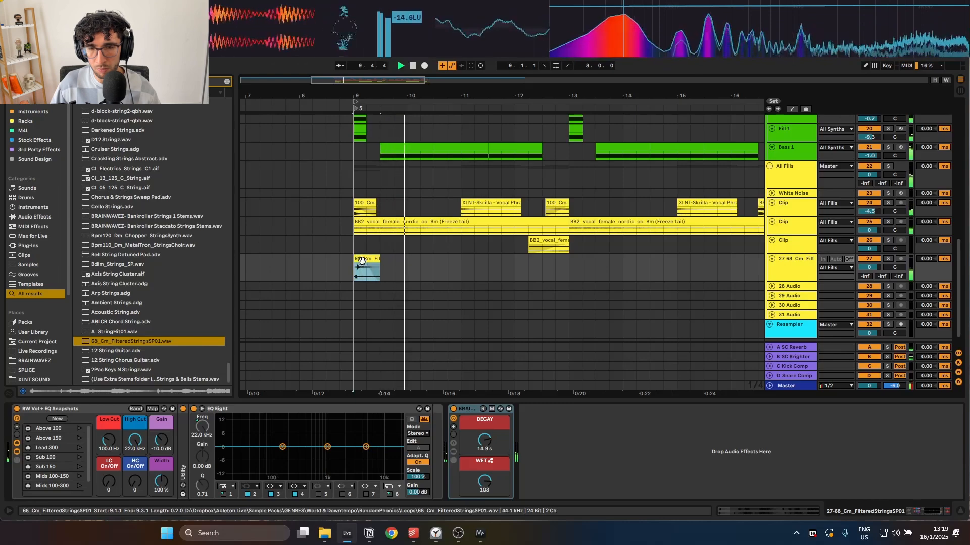
left_click(460, 268)
left_click_drag(371, 257, 586, 260)
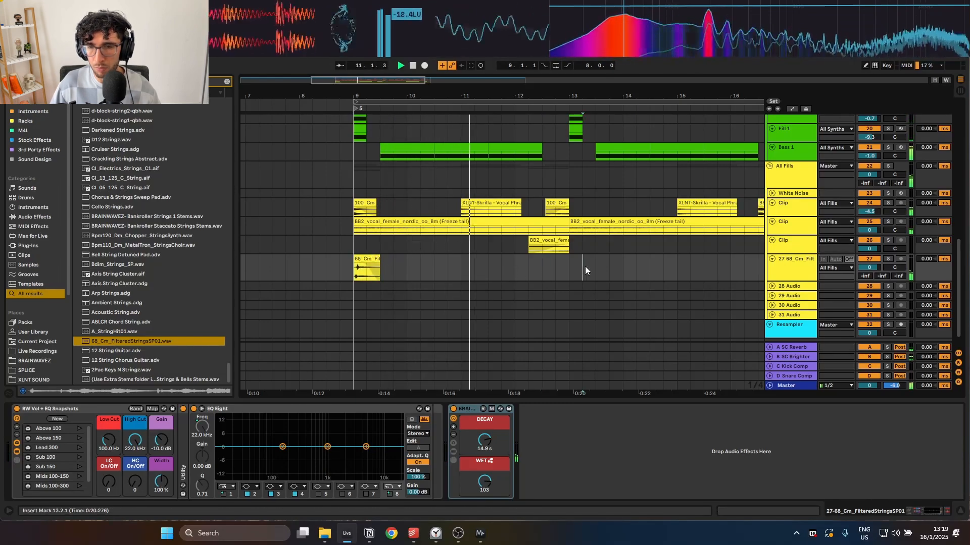
left_click(550, 265)
Audition the filtered strings clip at the start of bar 9 against the rest of the drop.
left_click(366, 273)
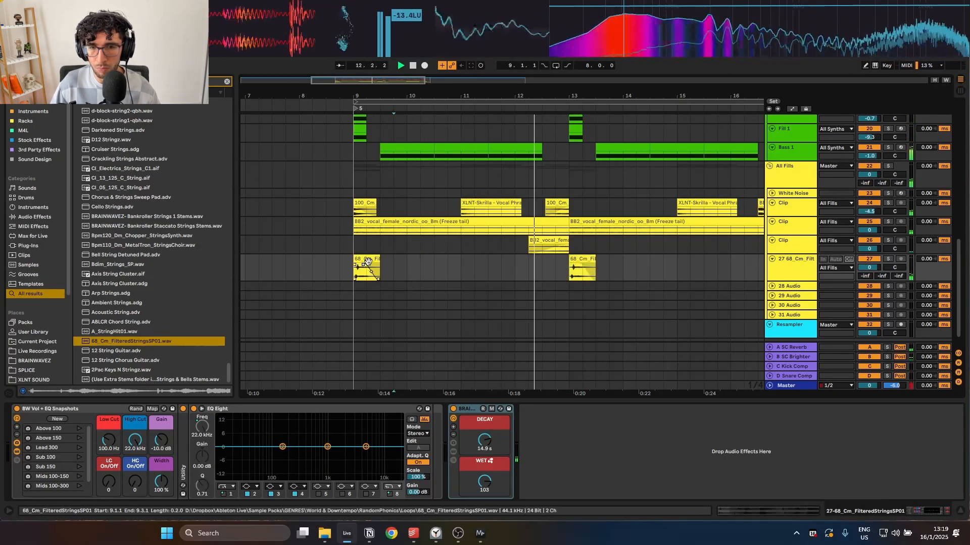
scroll(366, 275, "up", 3)
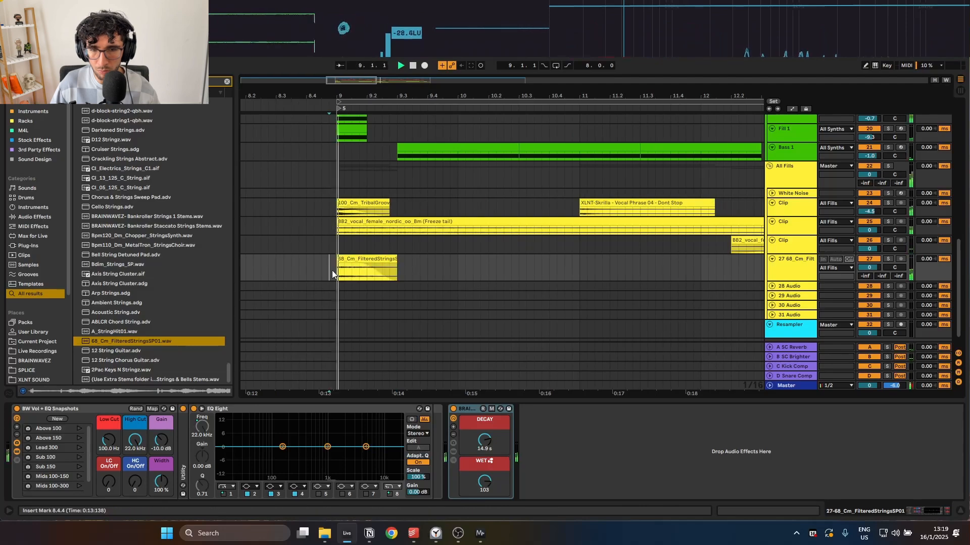
left_click(345, 273)
left_click(338, 273)
key("space")
key("space")
left_click(342, 259)
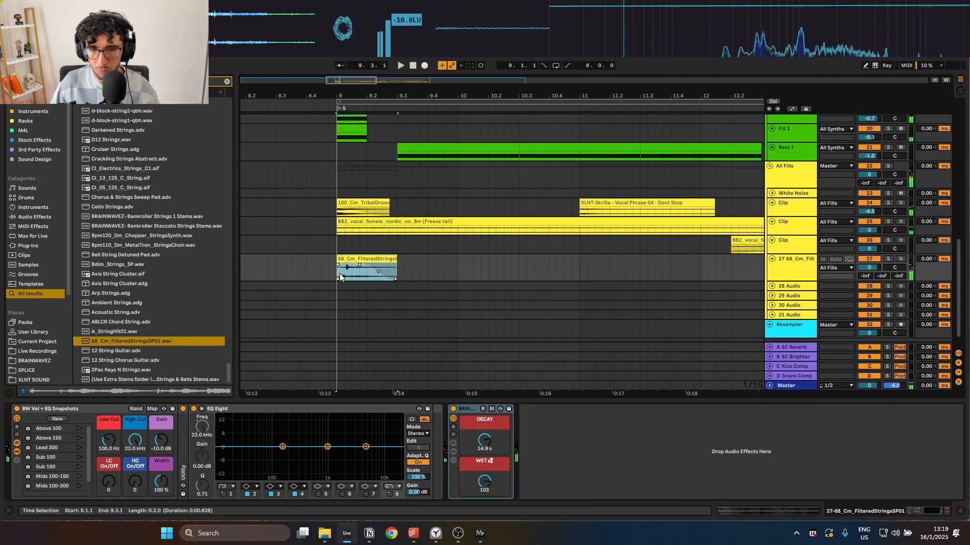
key("space")
Apply the Lead 300 EQ snapshot to the filtered strings track and set its volume to -4.9 dB.
left_click_drag(869, 267, 869, 282)
key("space")
key("space")
key("space")
key("space")
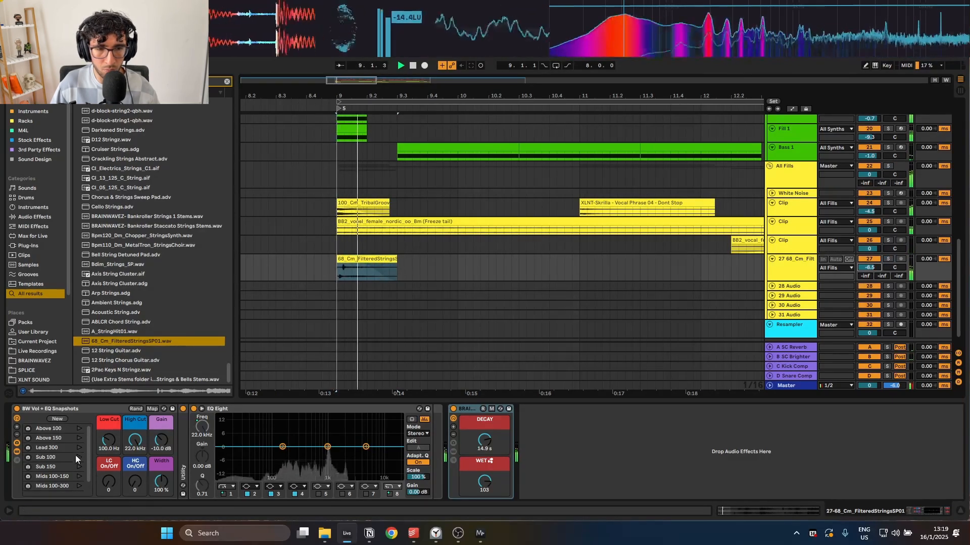
left_click(79, 448)
key("space")
key("space")
scroll(435, 280, "down", 4)
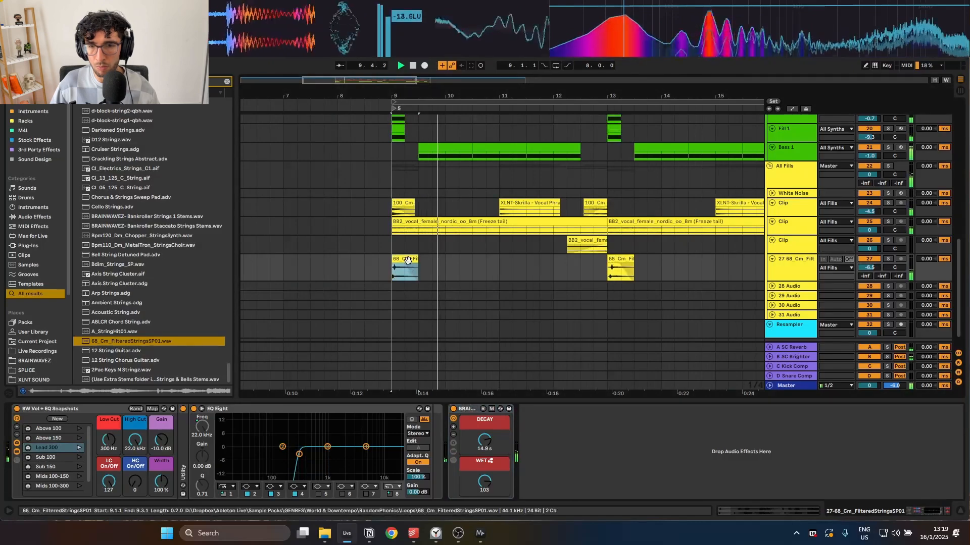
left_click_drag(869, 268, 869, 263)
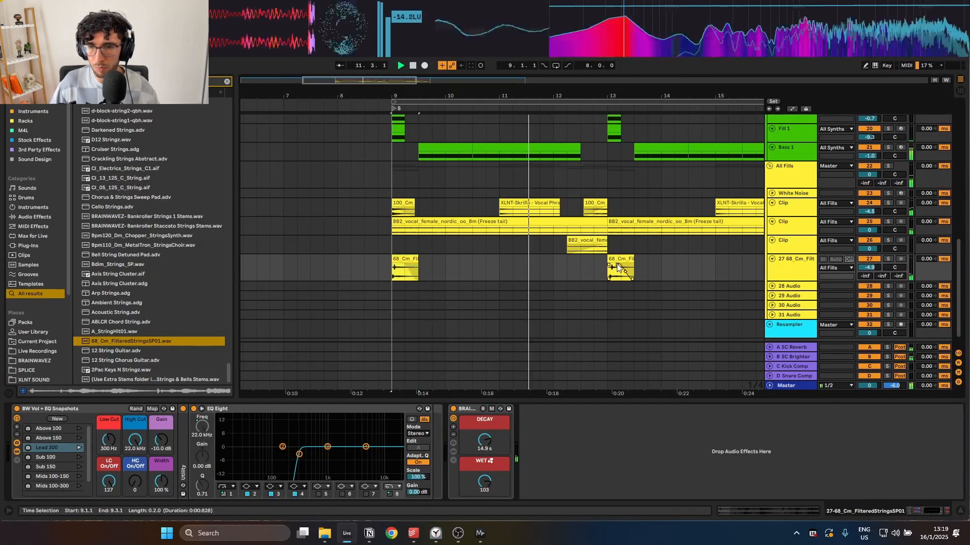
left_click(539, 267)
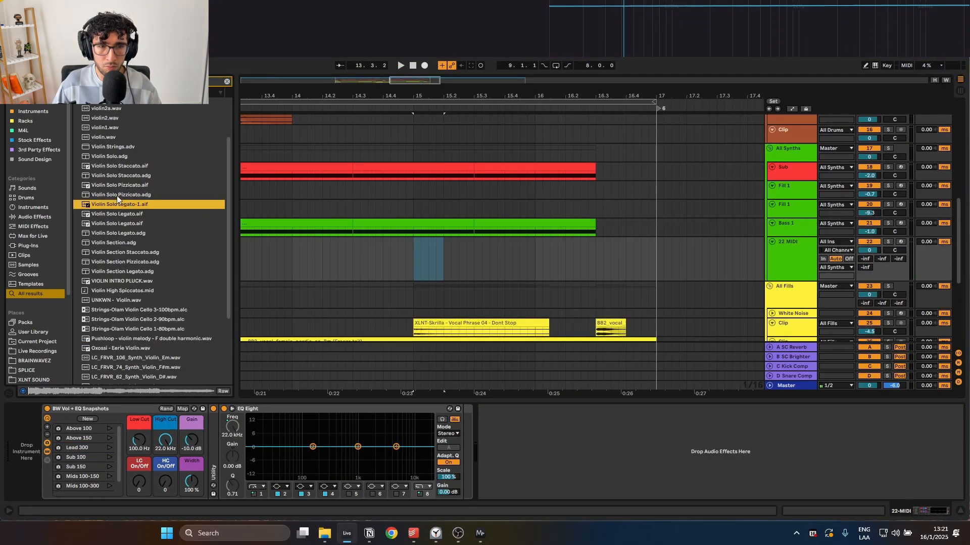
Load the Violin Solo Pizzicato.adg instrument onto the 22 MIDI track in the synths group.
left_click(117, 196)
double_click(96, 195)
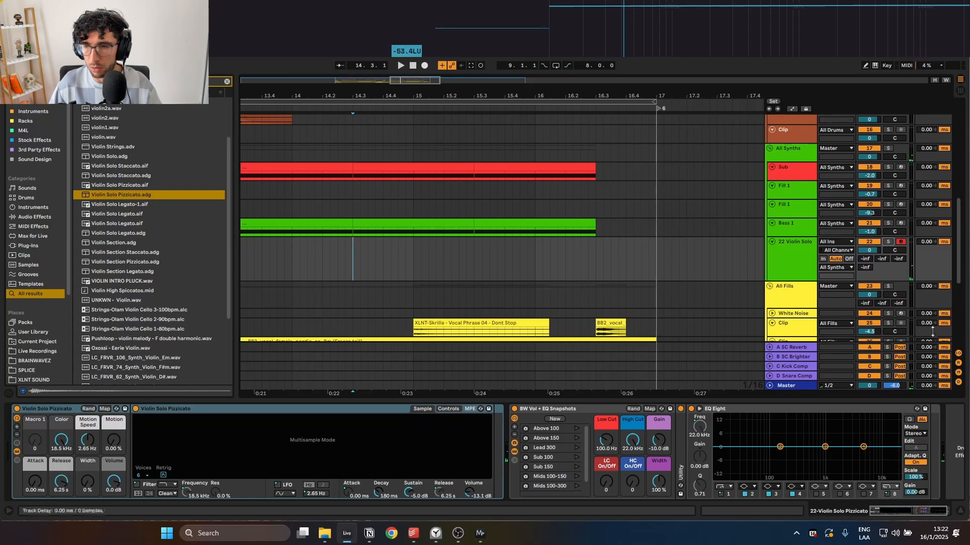
left_click(912, 514)
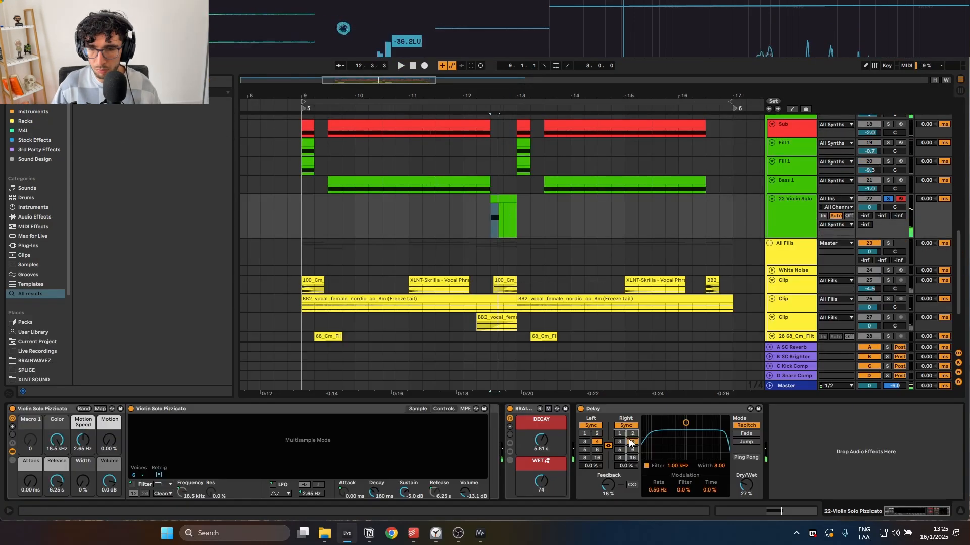
Edit the notes of the pizzicato violin clip in the second half of bar 16, lowering its last note about two semitones.
left_click(503, 257)
key("shift+Tab")
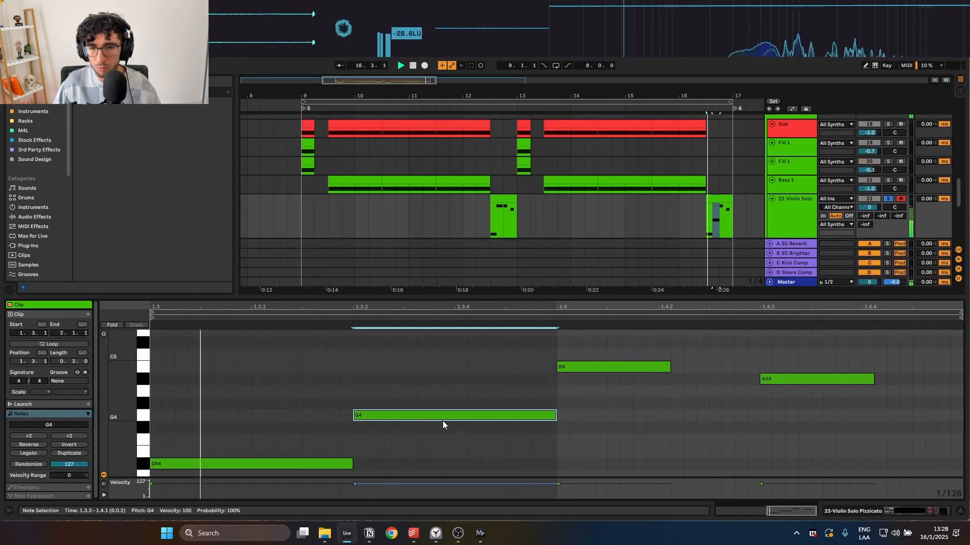
double_click(329, 391)
left_click(464, 220)
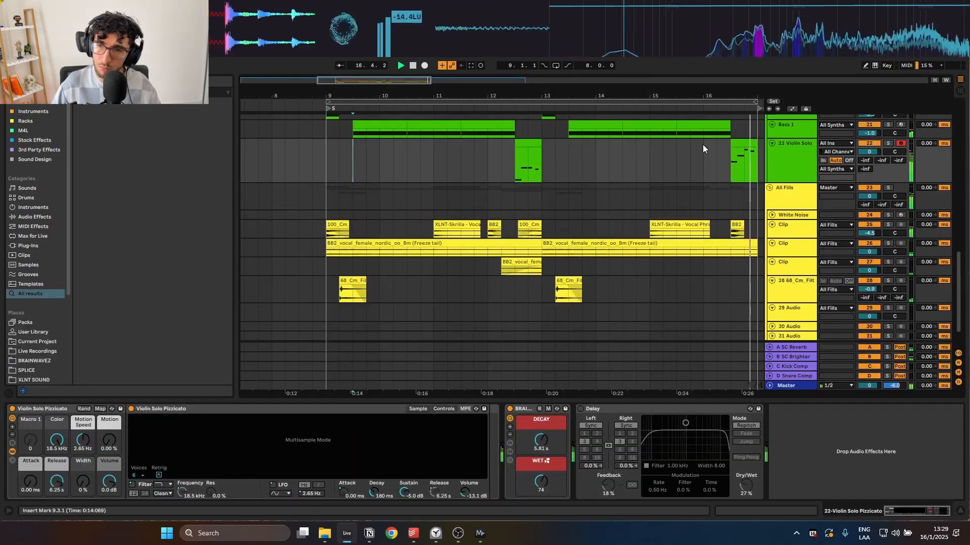
left_click(313, 149)
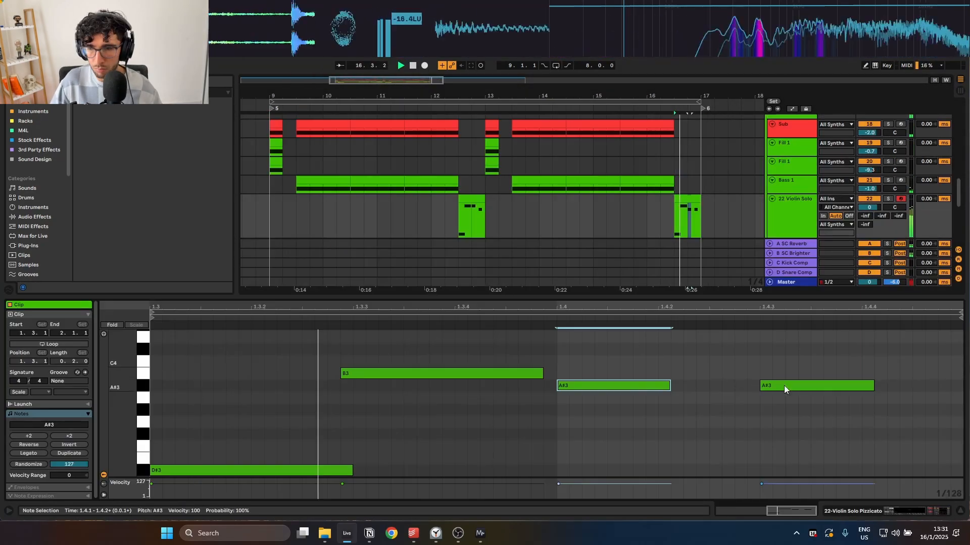
left_click_drag(783, 386, 780, 411)
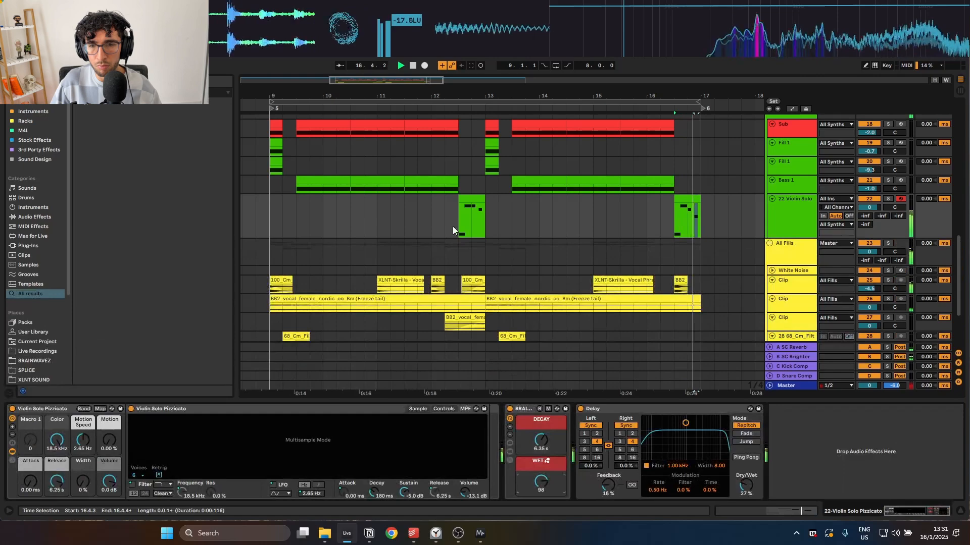
Play the drop from bar 9 to check the pizzicato violin clips against the other tracks.
left_click(274, 213)
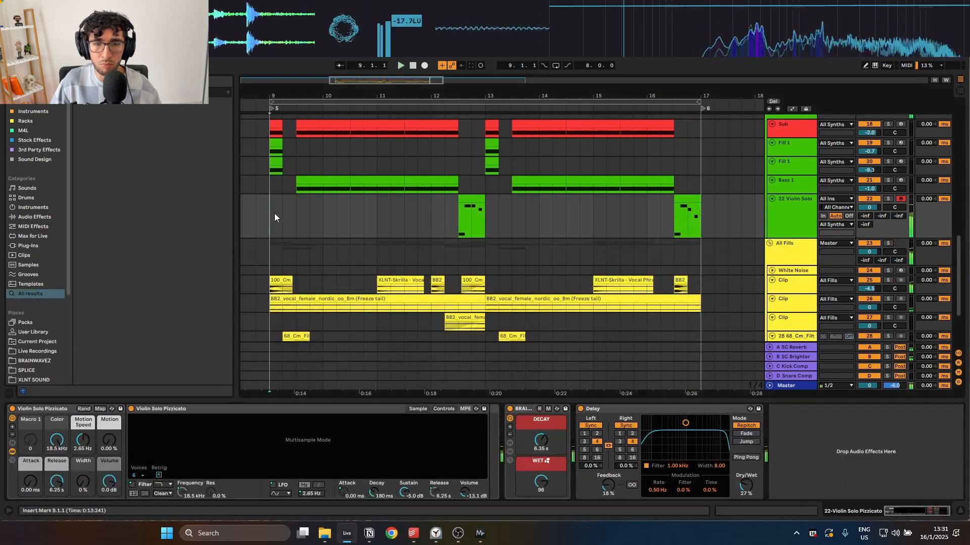
key("space")
key("shift+Tab")
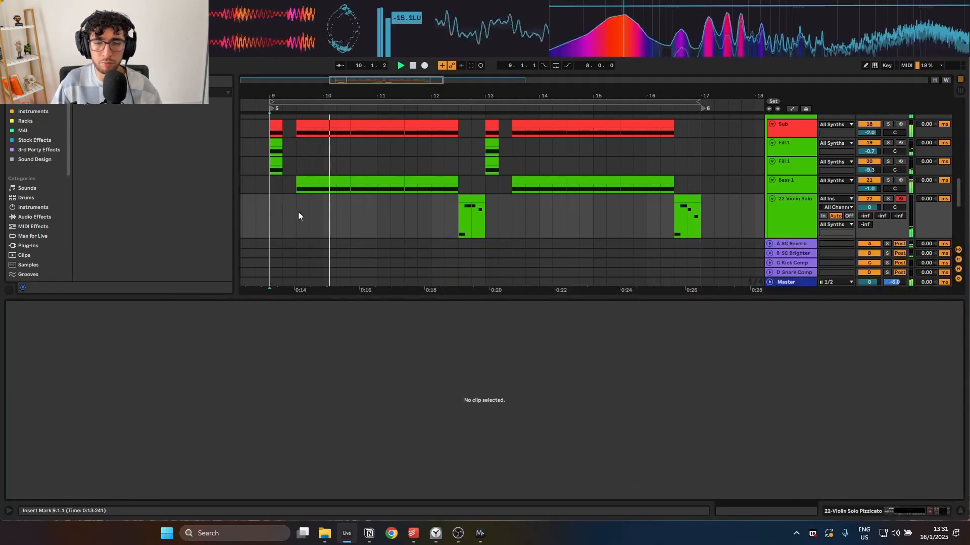
left_click(294, 211)
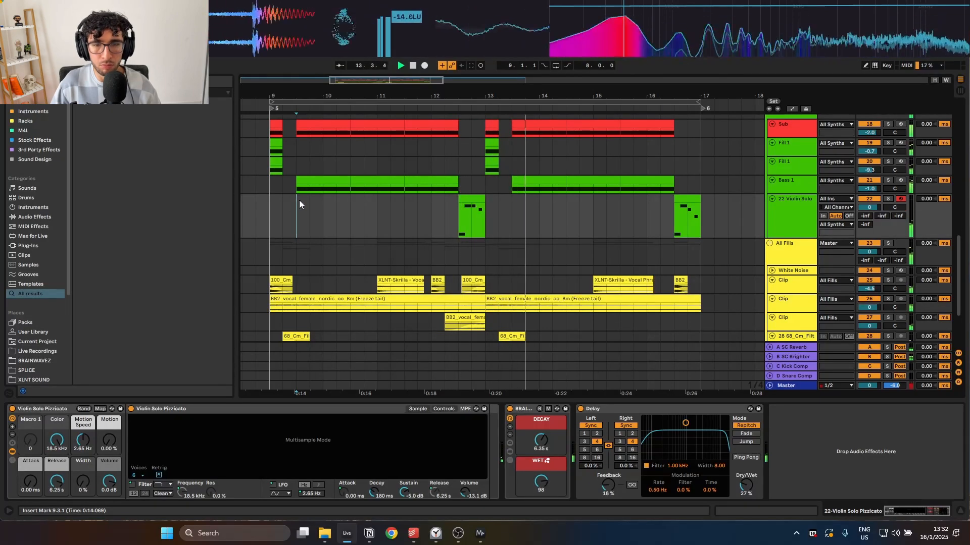
key("Tab")
left_click(254, 88)
key("Tab")
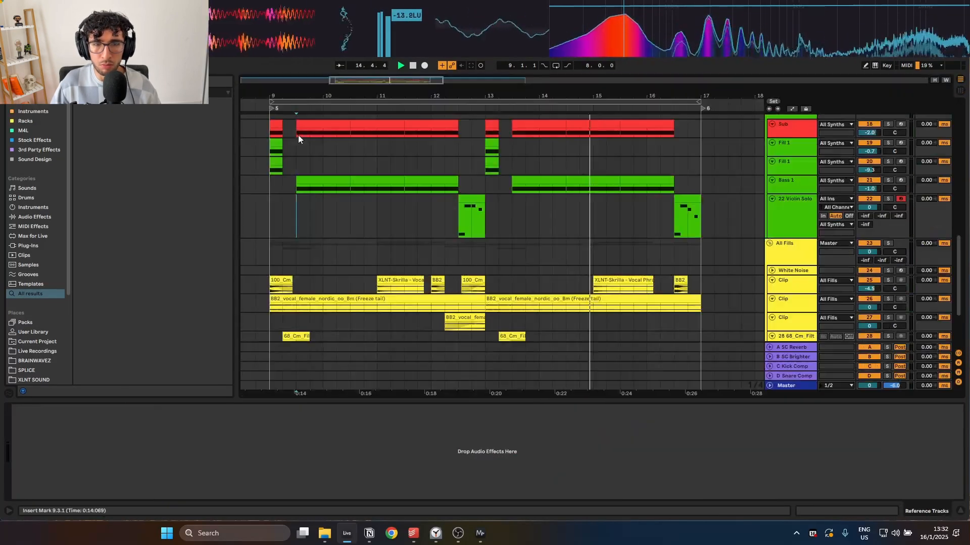
key("space")
Show the automation lane for the SC macro on the All Synths group around bar 9.
left_click(294, 191)
scroll(323, 202, "up", 2)
key("shift+Tab")
scroll(434, 242, "up", 3)
key("shift+Tab")
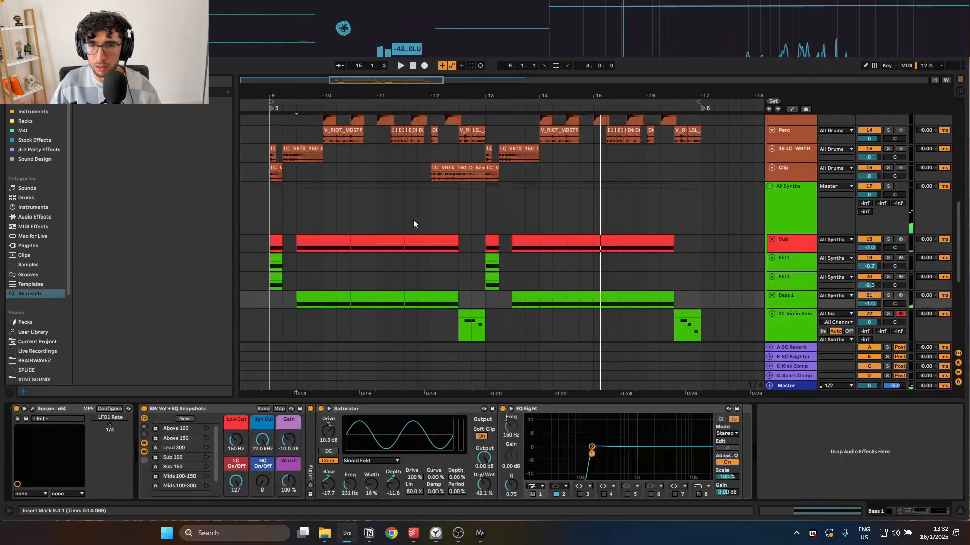
left_click(805, 212)
left_click(115, 453)
key("a")
scroll(269, 222, "up", 3)
left_click(324, 210)
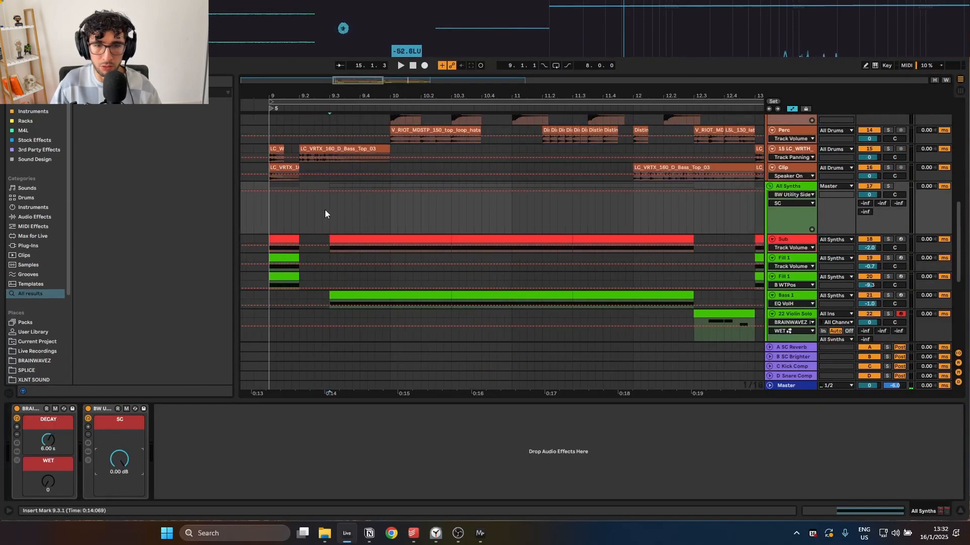
Shape a curved SC automation dip rising from -inf to 0.00 dB under the kick at bar 9 and play it back.
scroll(265, 210, "up", 2)
scroll(264, 210, "up", 2)
scroll(316, 260, "up", 2)
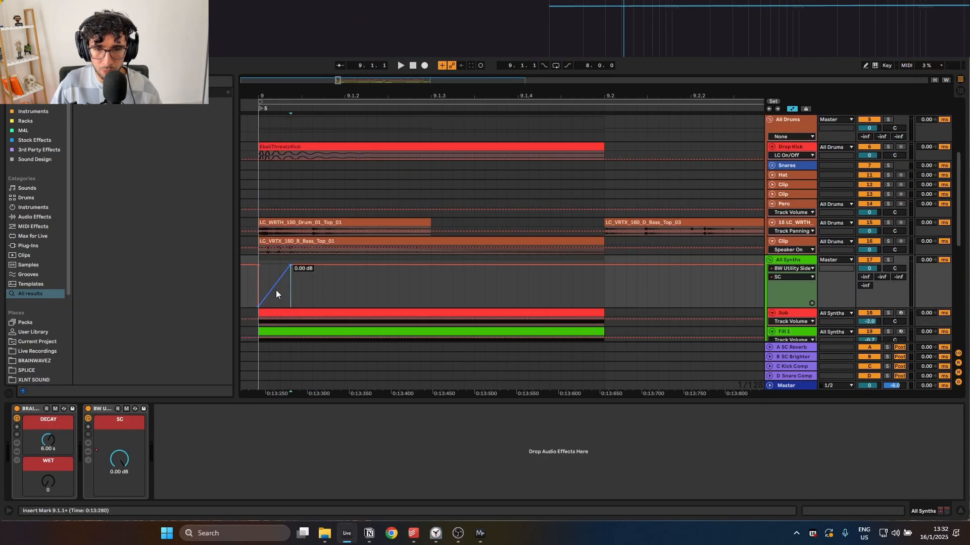
left_click_drag(275, 290, 238, 288)
key("space")
key("space")
left_click(338, 301)
left_click(253, 289)
key("space")
scroll(322, 289, "down", 5)
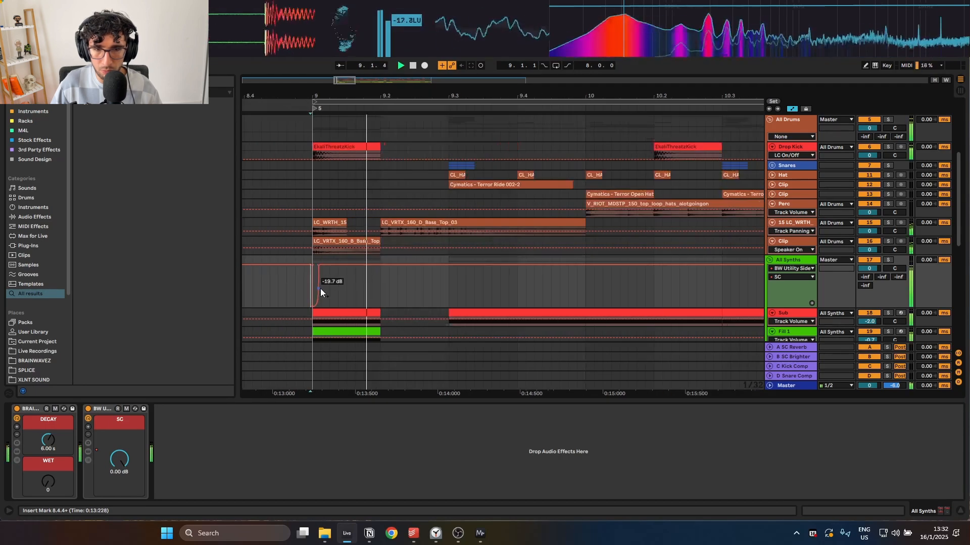
key("space")
Copy the SC dip at the start of bar 9 to the kick at 10.2 on the All Synths group.
left_click_drag(338, 288, 313, 288)
key("ctrl+c")
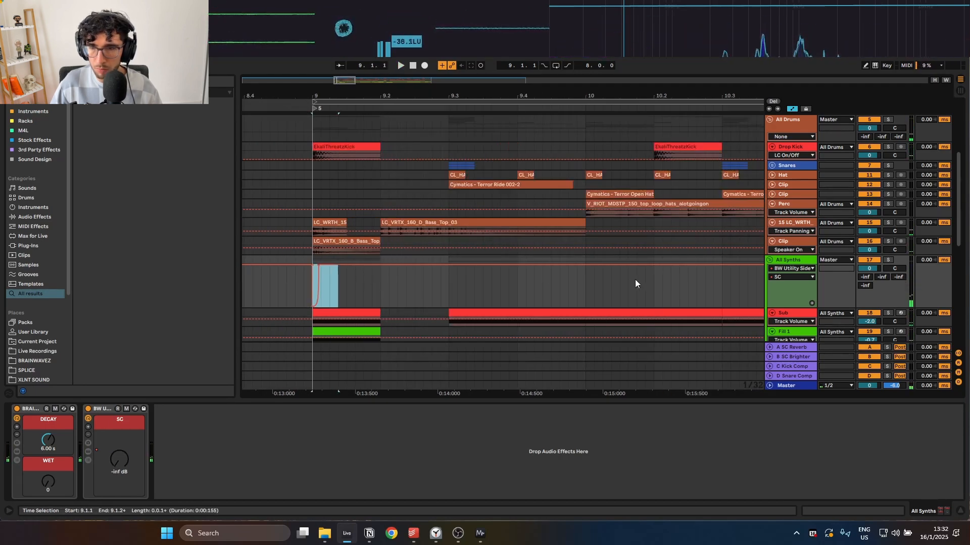
left_click(652, 283)
key("ctrl+v")
scroll(638, 288, "down", 3)
left_click(660, 288)
scroll(688, 296, "down", 2)
left_click_drag(501, 255, 251, 260)
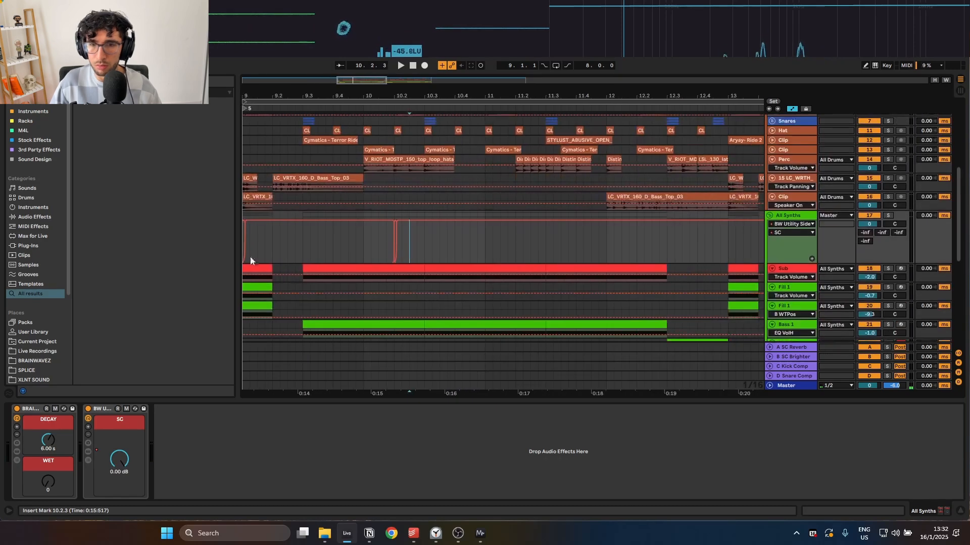
Add SC dips to the All Synths automation at the snare hits on 9.3 and 10.3, using the unfolded Snares group as guide.
scroll(409, 257, "up", 3)
key("a")
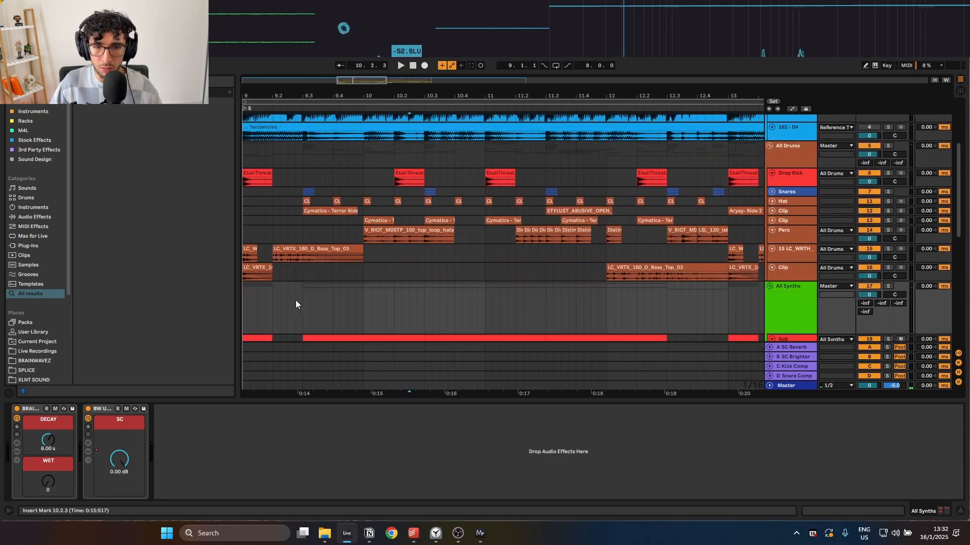
left_click(308, 192)
left_click(772, 192)
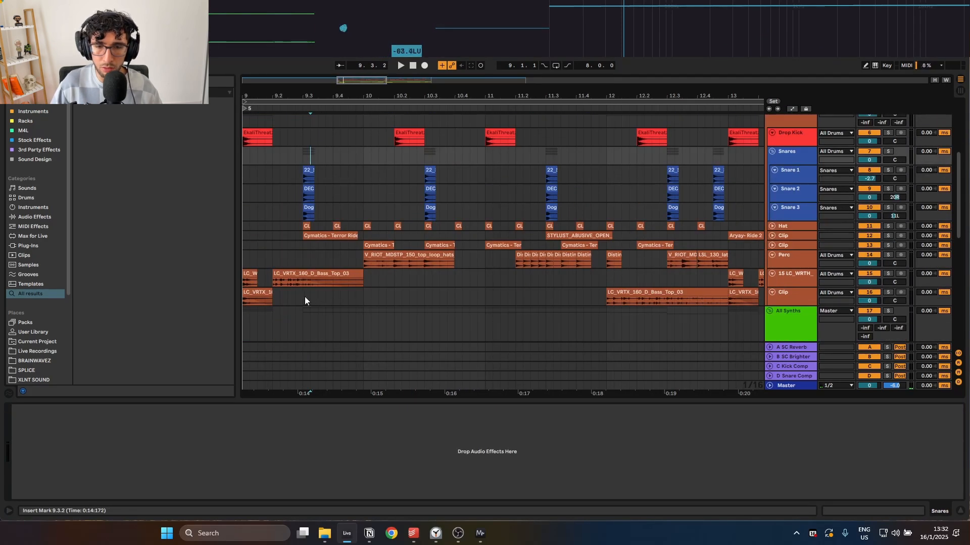
scroll(304, 296, "down", 3)
left_click(301, 259)
scroll(301, 259, "up", 3)
key("a")
scroll(303, 261, "up", 2)
left_click(379, 291)
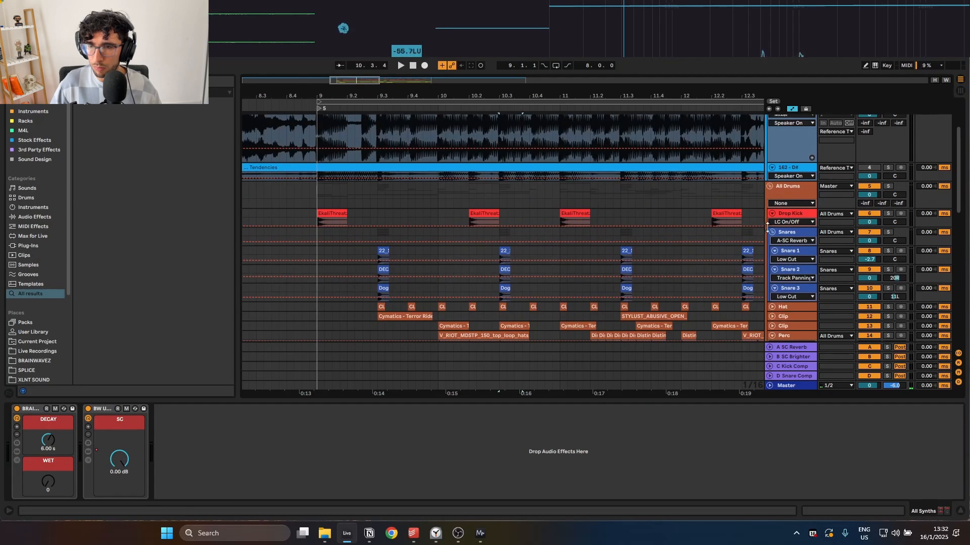
left_click(772, 232)
scroll(531, 322, "down", 2)
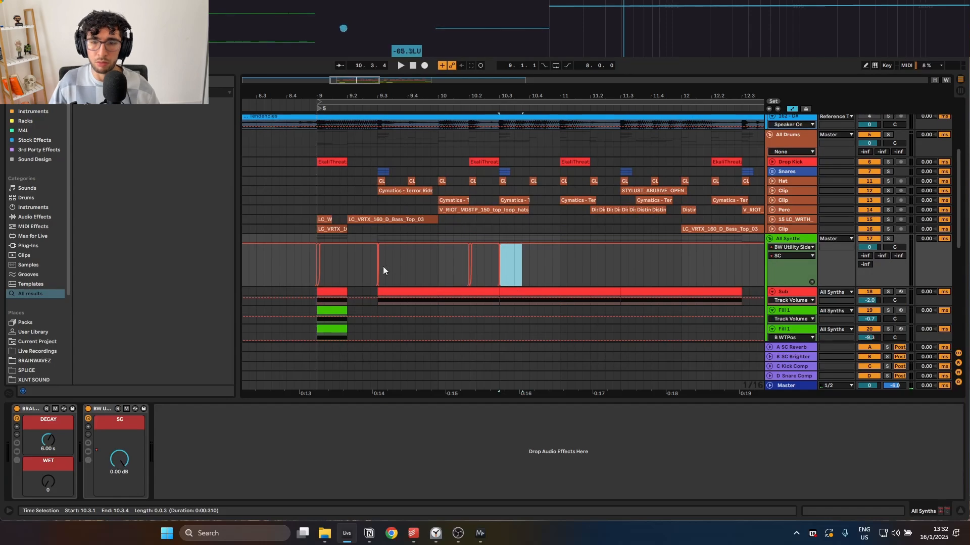
Copy the kick's SC dip to 11.1, repeat the kick and snare dips up to bar 17, and play the result.
left_click_drag(340, 266, 317, 266)
left_click(564, 273)
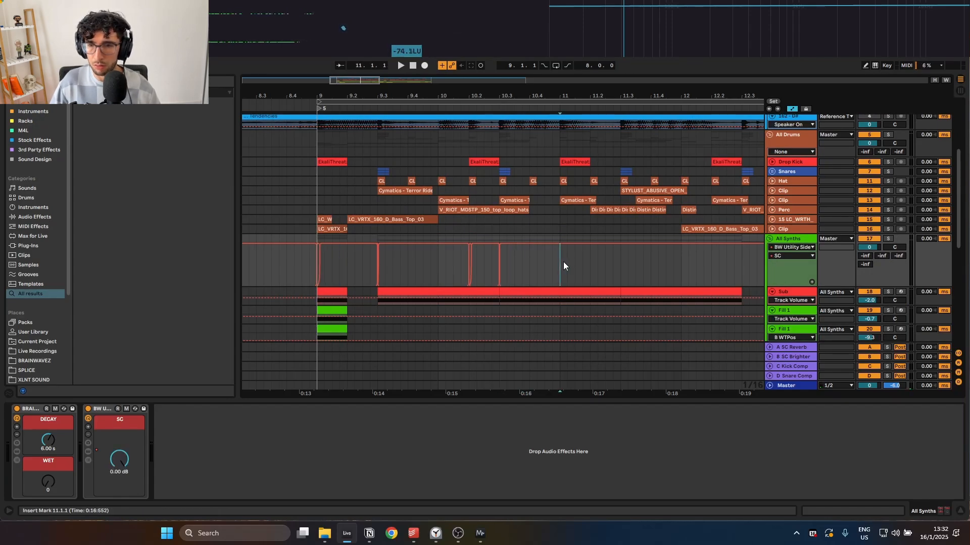
key("minus")
key("space")
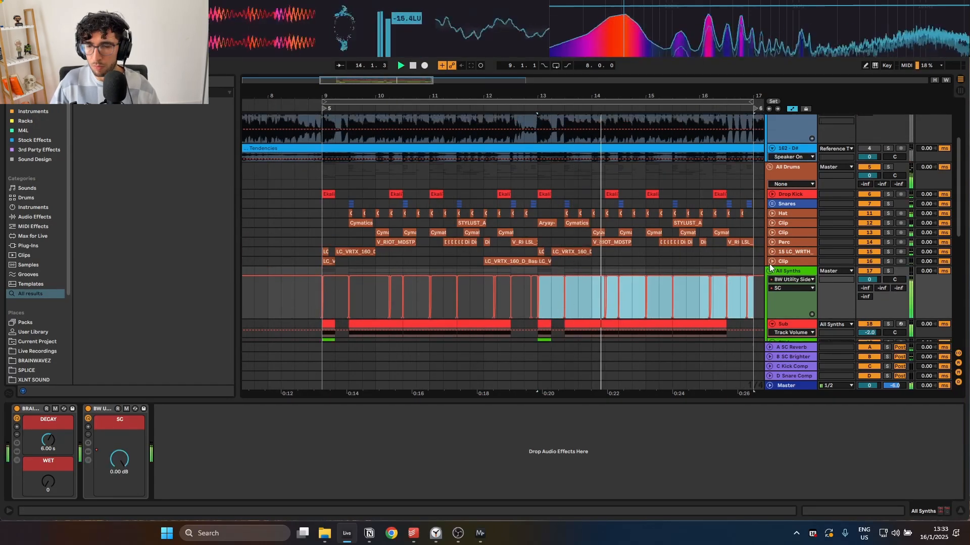
scroll(343, 206, "down", 3)
scroll(532, 224, "left", 4)
key("space")
Show the reverb WET automation on the All Synths group and audition the soloed synths from bar 9.3.
left_click(513, 224)
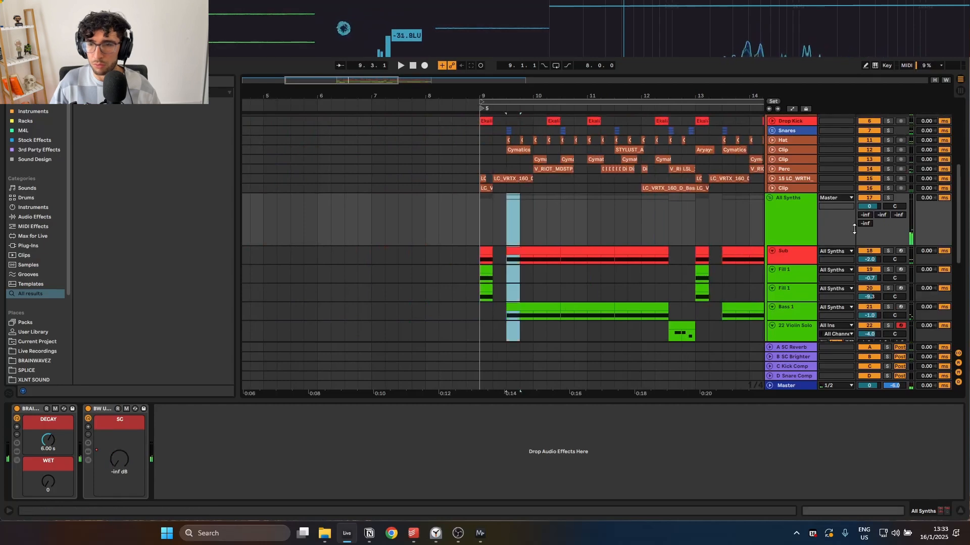
left_click(854, 229)
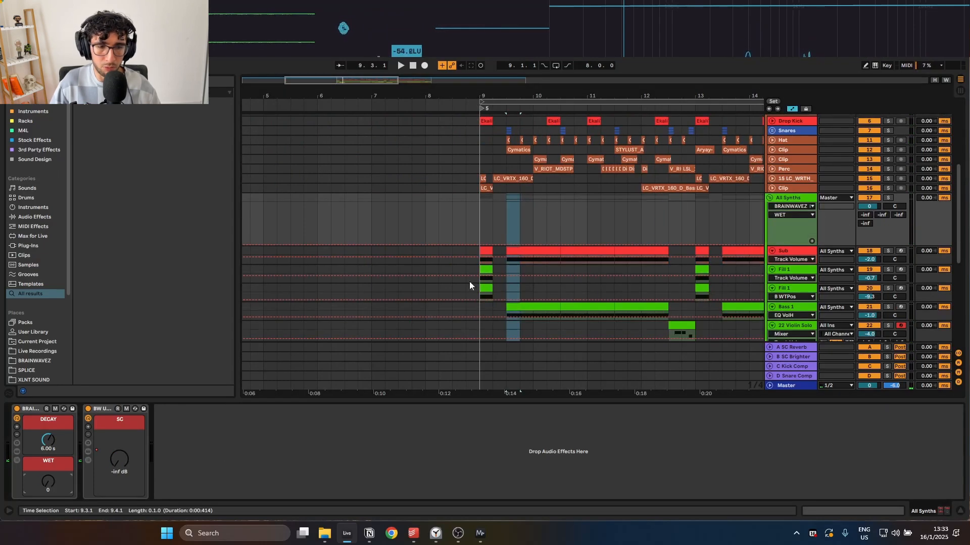
scroll(468, 281, "right", 5)
key("space")
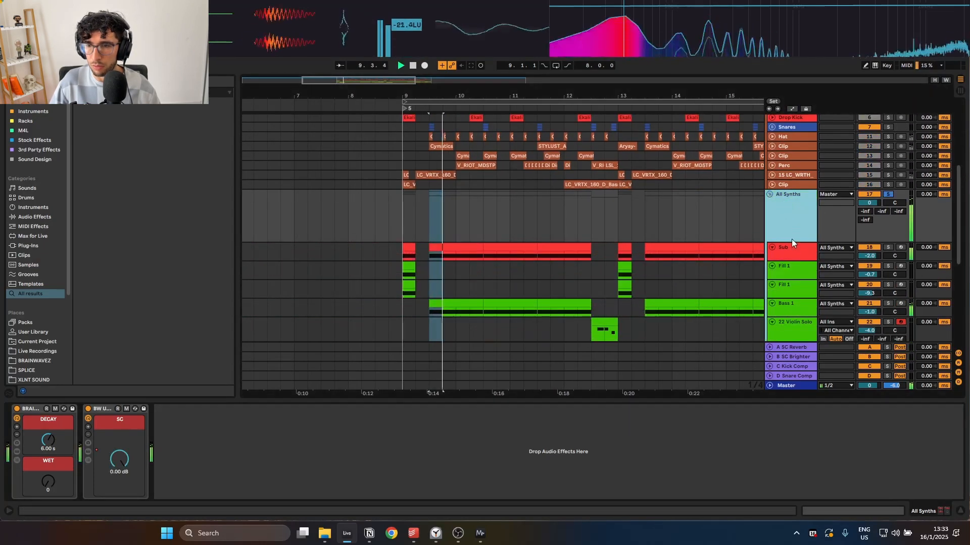
key("space")
Draw rising reverb WET ramps on All Synths from 9.3 to 10.3, 11.1 to 11.3 and 11.3 to 13, each rise curved or straight.
left_click_drag(569, 289, 569, 249)
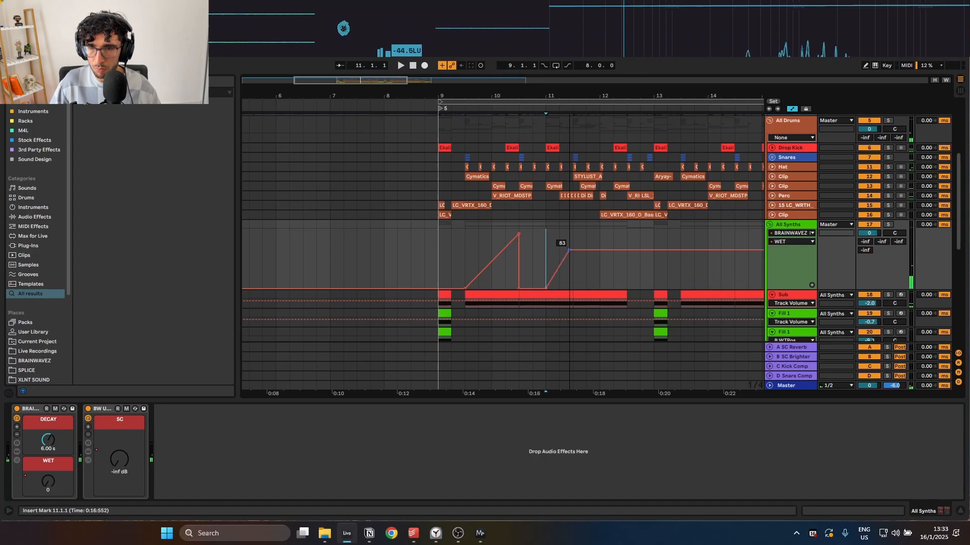
key("space")
left_click_drag(638, 288, 639, 245)
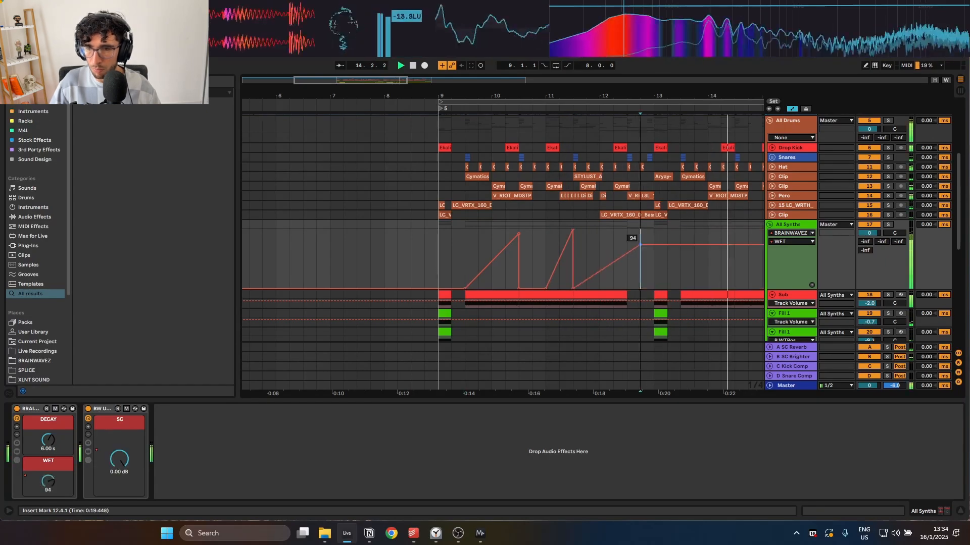
scroll(505, 247, "down", 2)
left_click_drag(373, 226, 520, 226)
left_click(372, 227)
key("ctrl+z")
scroll(461, 199, "down", 3)
key("space")
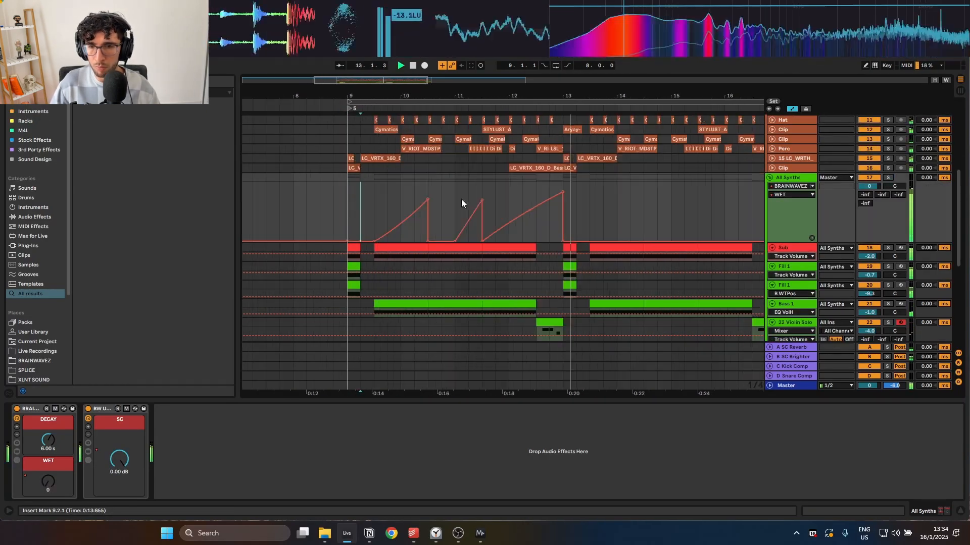
Duplicate the All Synths WET automation of bars 9 to 13 over bars 13 to 17.
key("ctrl+d")
scroll(524, 207, "down", 3)
left_click(511, 212)
left_click(382, 215)
scroll(384, 211, "up", 3)
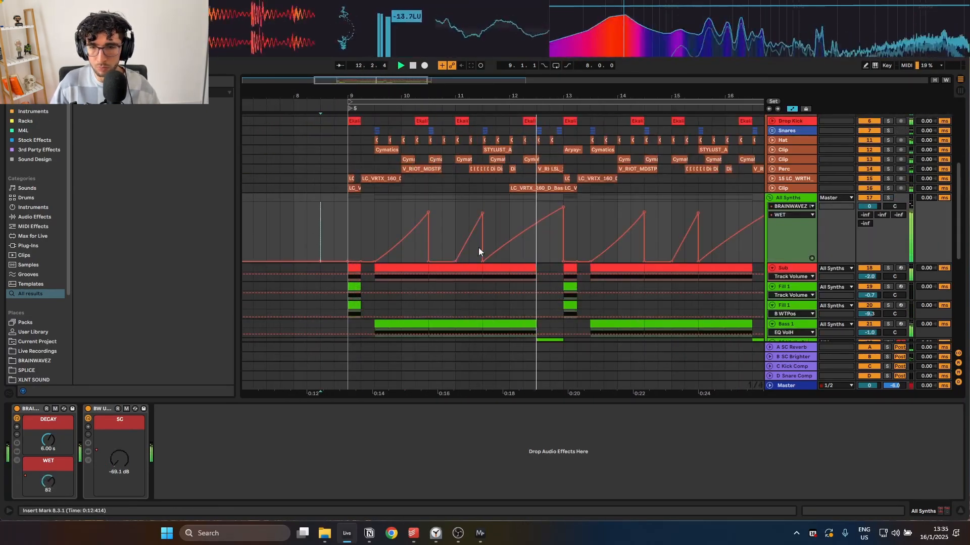
Raise the WET automation point at 11.3 to 67 and copy the revised bars 9 to 13 over bars 13 to 17.
left_click_drag(495, 257, 483, 228)
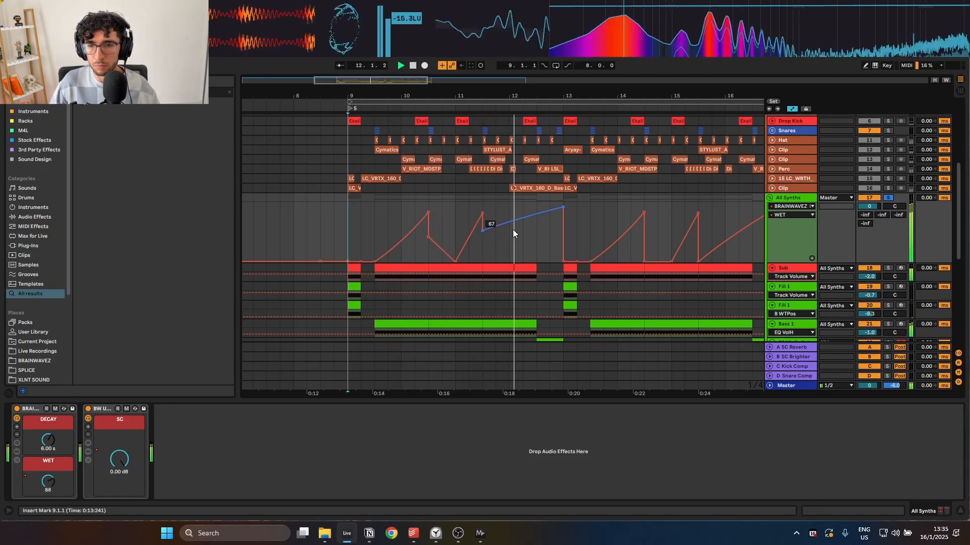
scroll(447, 225, "down", 4)
left_click(423, 235)
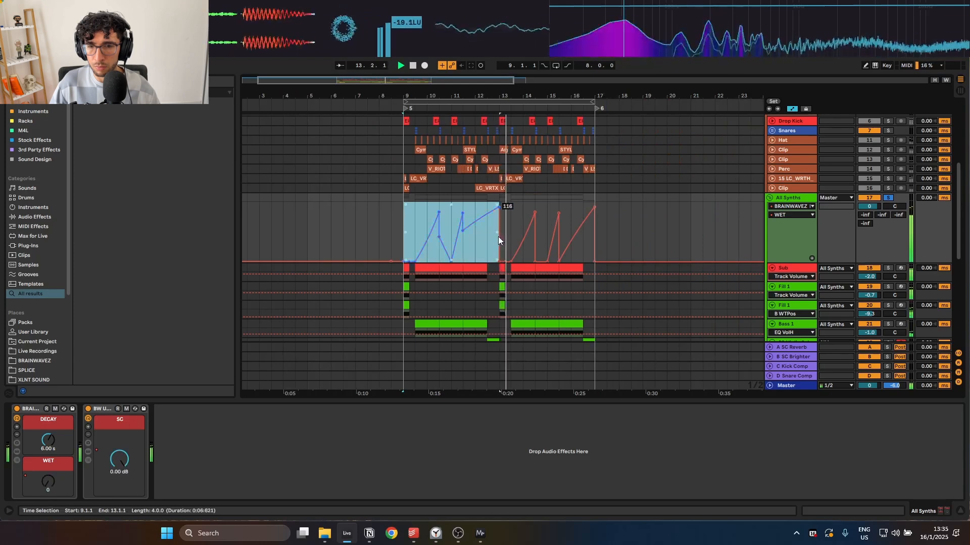
left_click(498, 236)
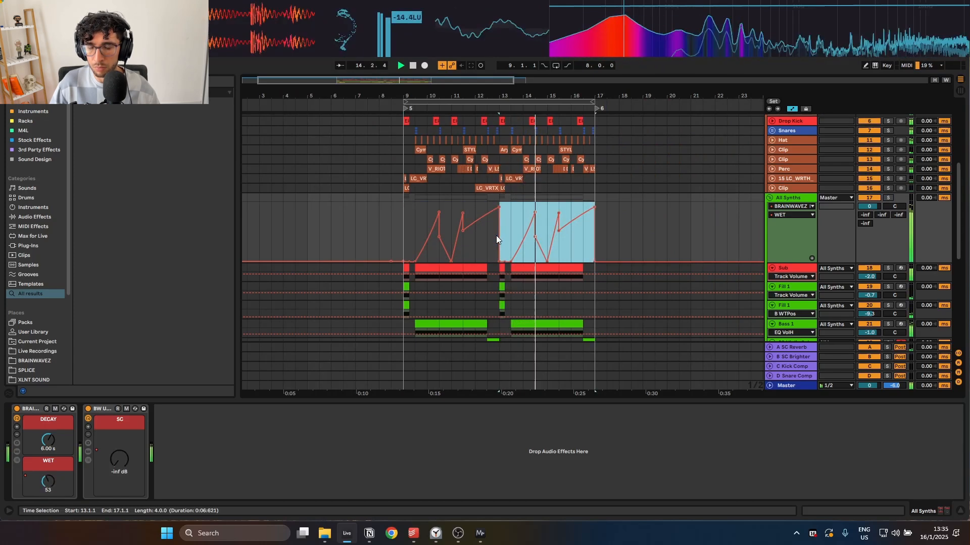
left_click(410, 219)
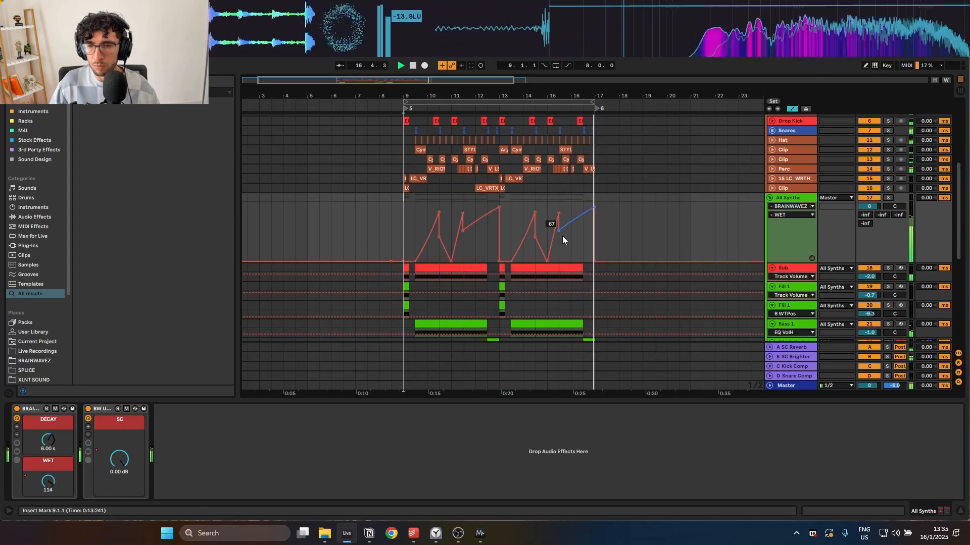
key("space")
Open Serum on the Sub track and examine the Oscillator A waveform in its wavetable editor.
key("a")
left_click(515, 229)
scroll(437, 230, "down", 3)
scroll(437, 231, "up", 2)
left_click(438, 213)
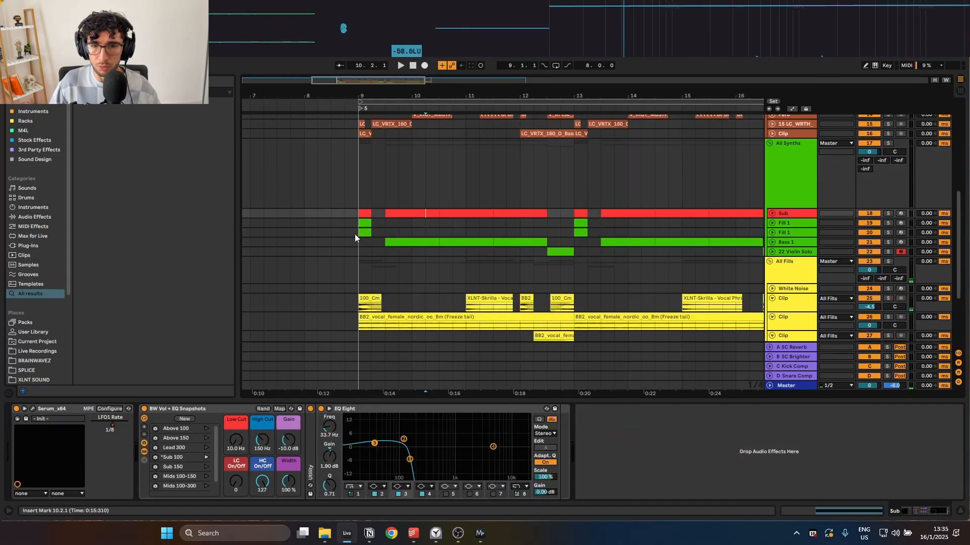
left_click(31, 409)
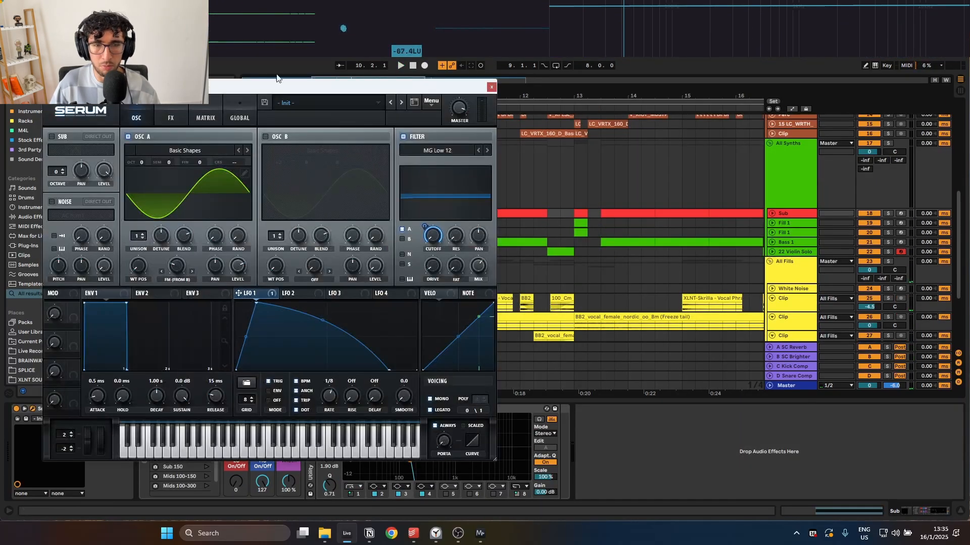
left_click_drag(277, 79, 458, 97)
left_click(425, 191)
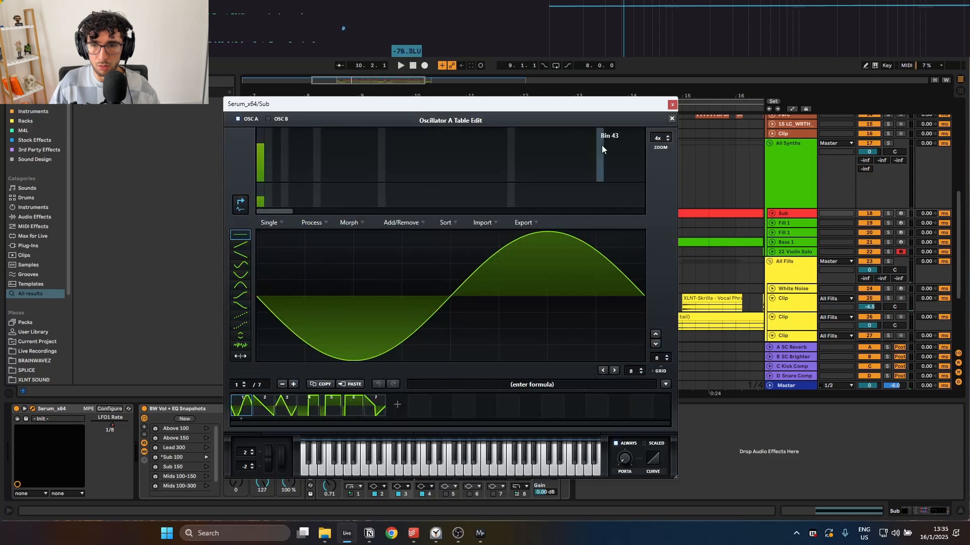
left_click(670, 119)
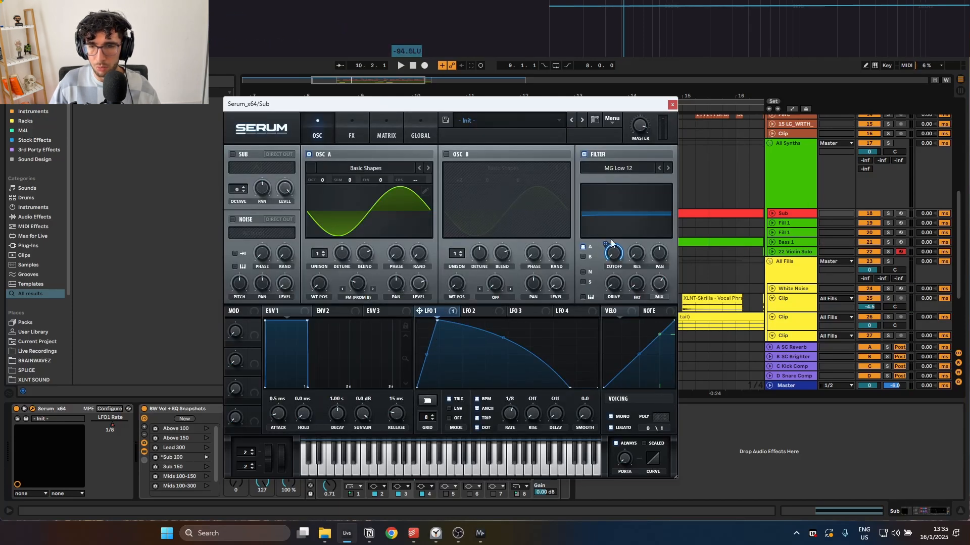
Remove the Compressor from the Sub track's Serum effects, recheck the oscillator settings and close the plug-in window.
right_click(355, 270)
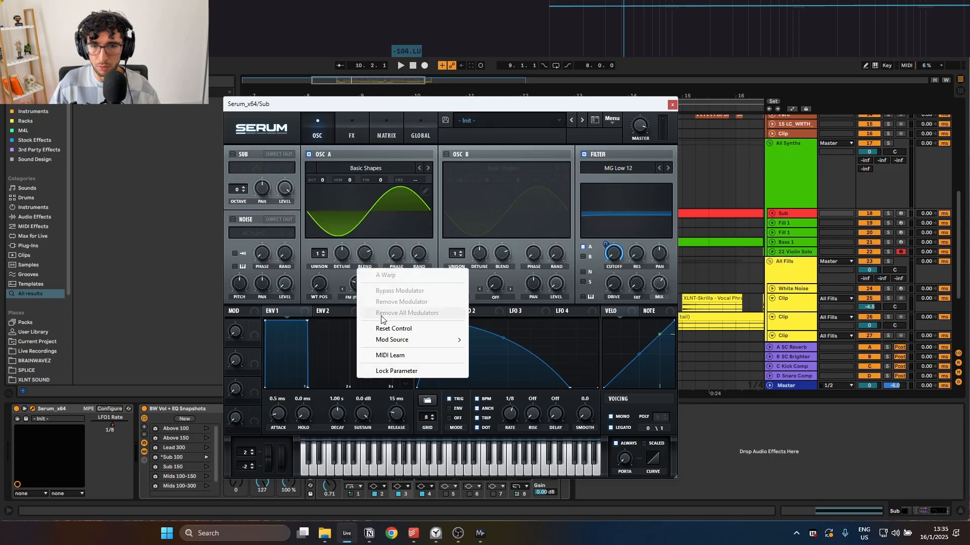
left_click(350, 290)
left_click(348, 134)
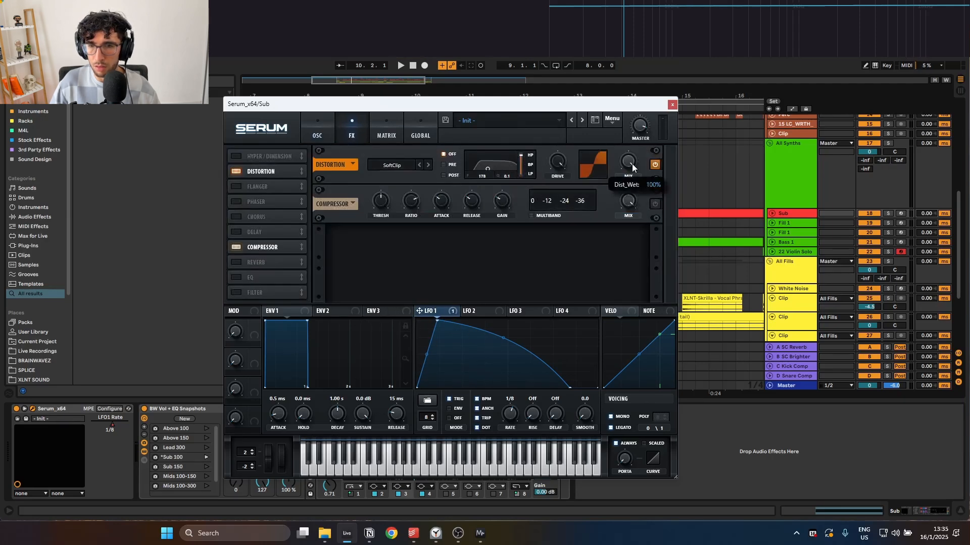
left_click(253, 250)
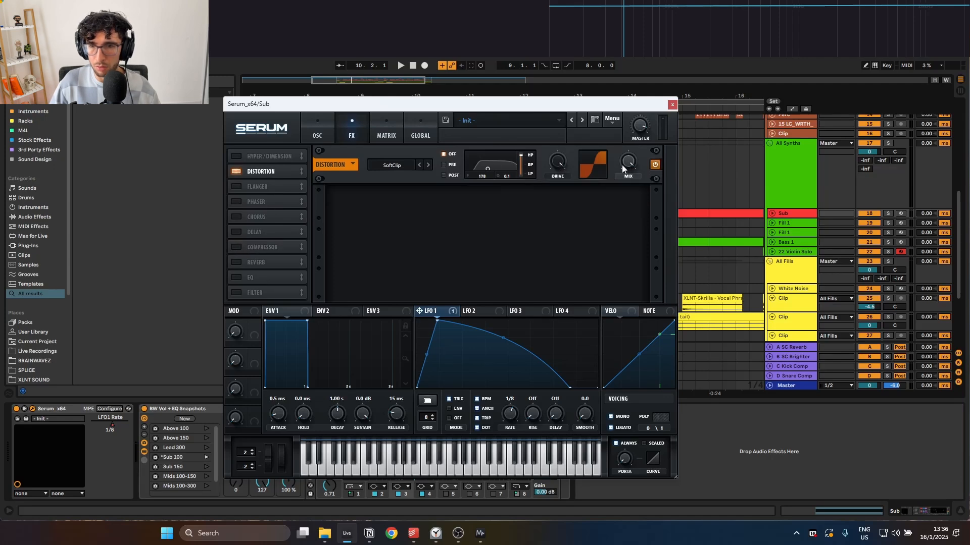
left_click(318, 132)
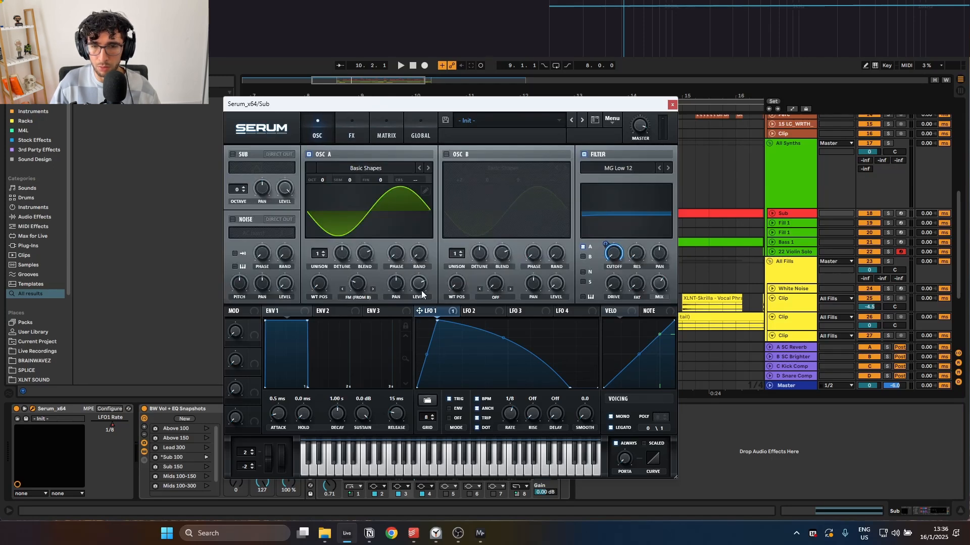
left_click(672, 105)
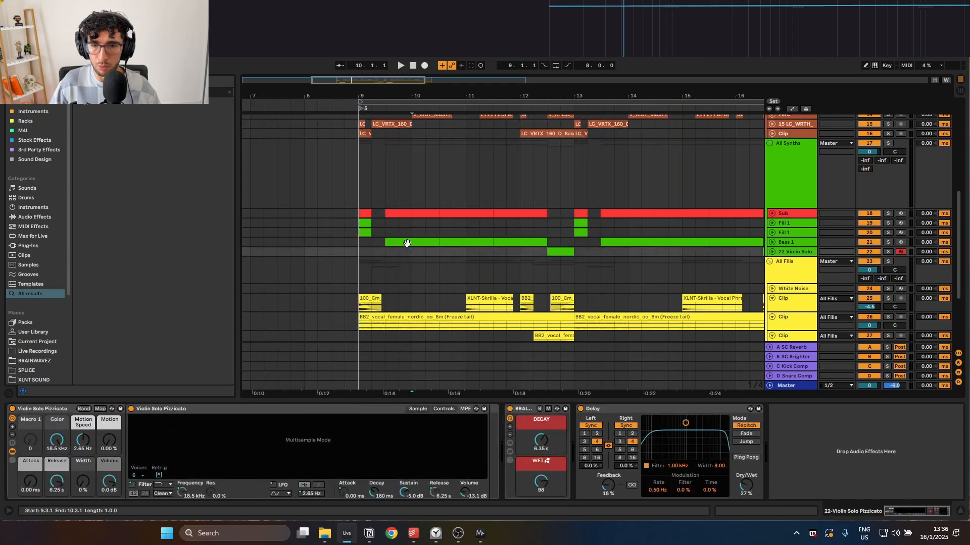
Audition Bass 1 in solo and examine the oscillators, LFO and full effects chain in its Serum.
left_click(409, 242)
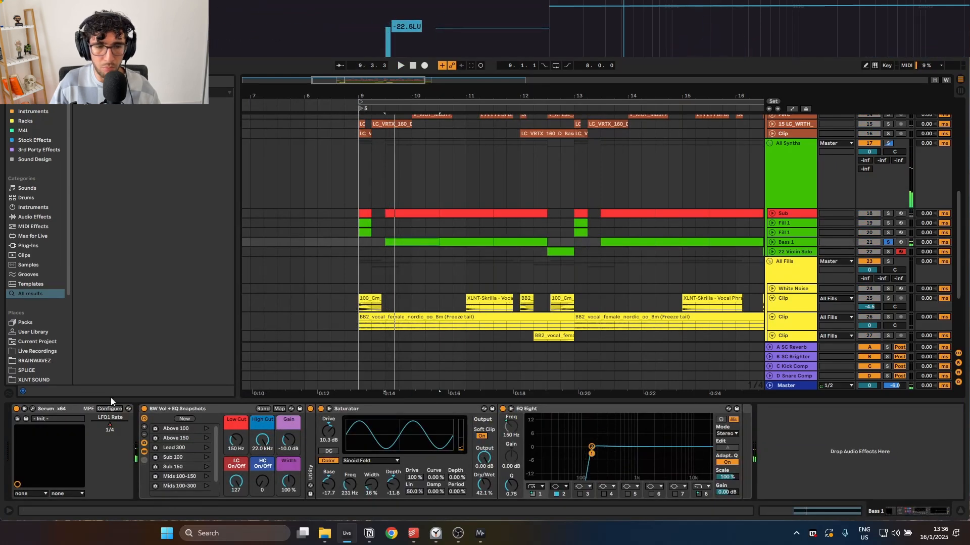
left_click(33, 409)
left_click_drag(373, 127, 419, 105)
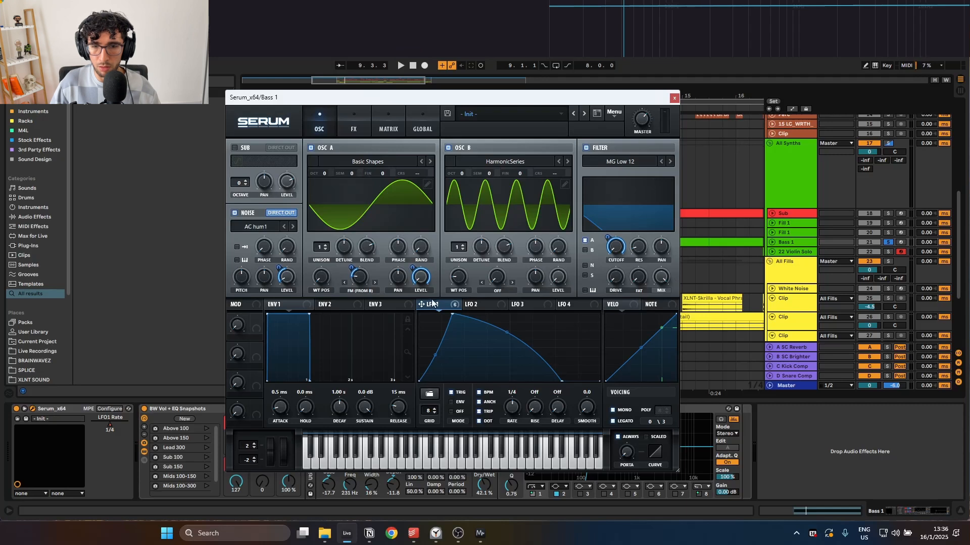
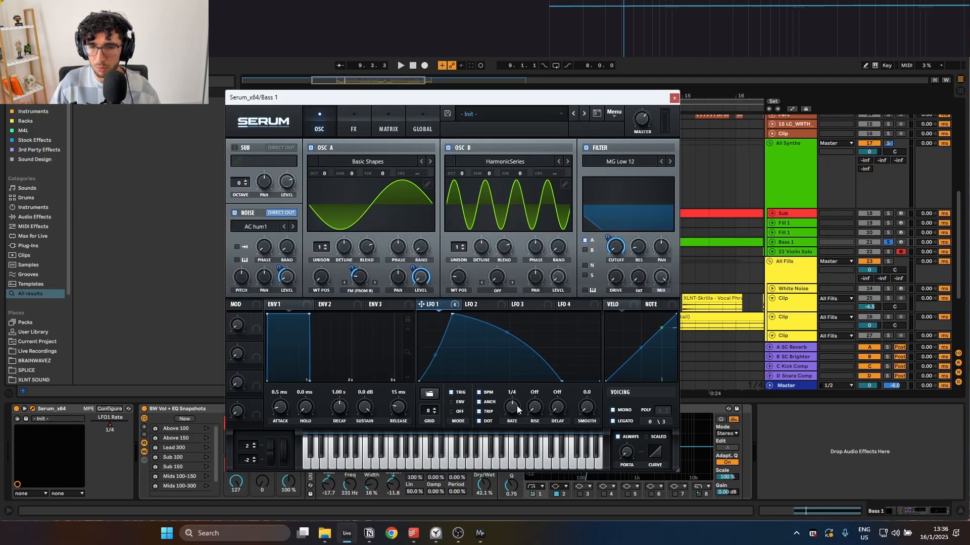
left_click(354, 124)
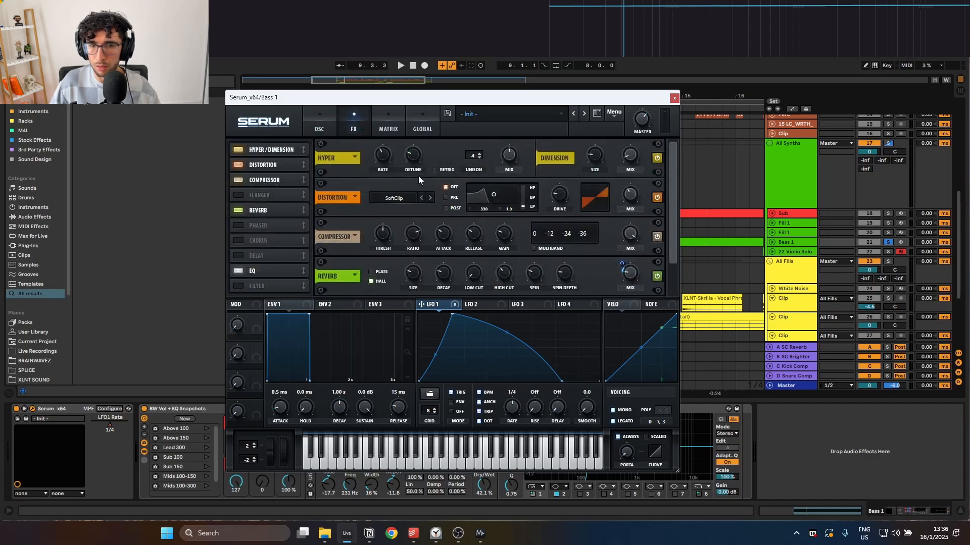
left_click_drag(670, 207, 670, 209)
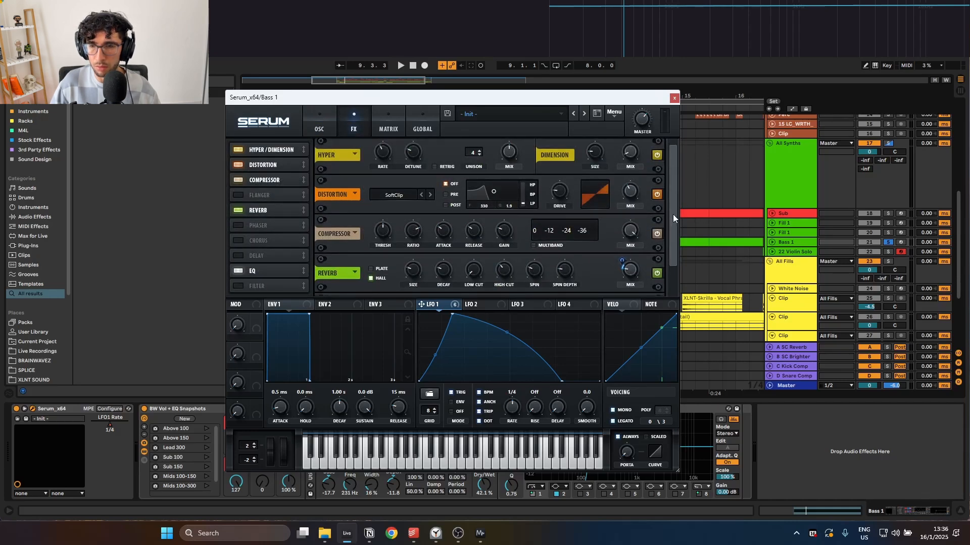
scroll(673, 218, "down", 2)
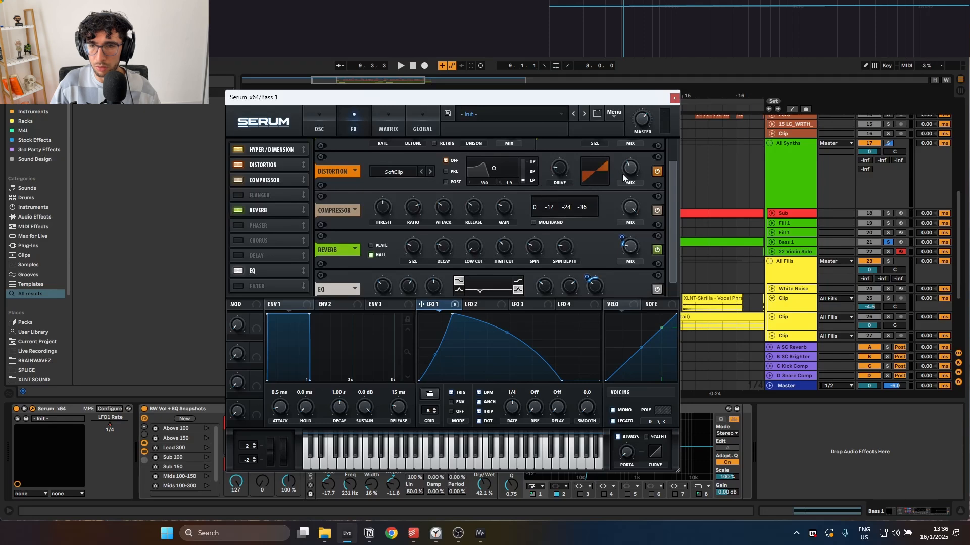
scroll(624, 174, "up", 2)
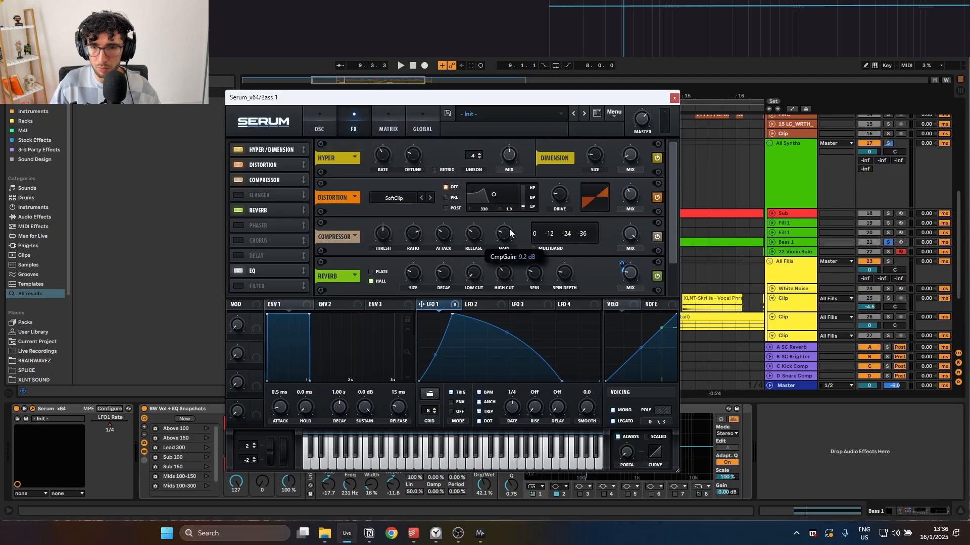
scroll(563, 234, "down", 3)
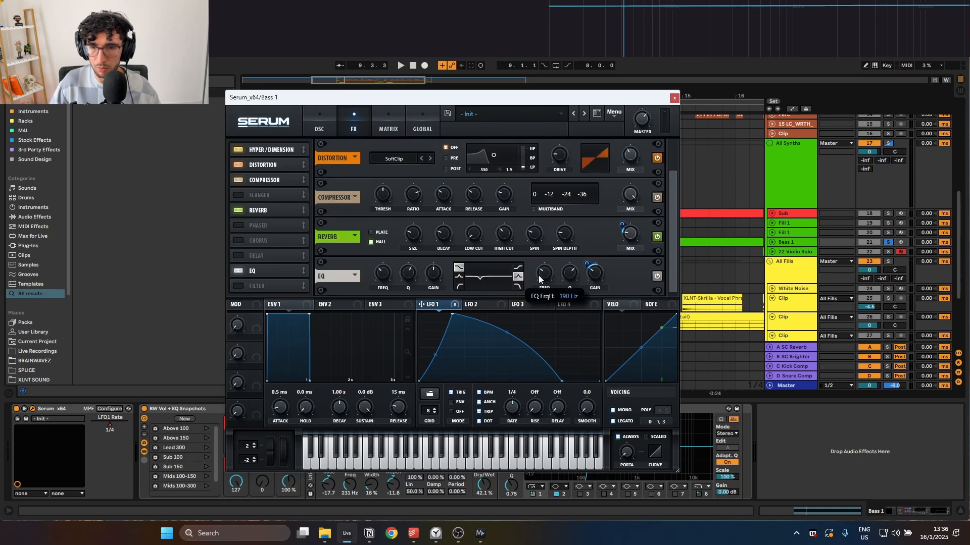
left_click(675, 100)
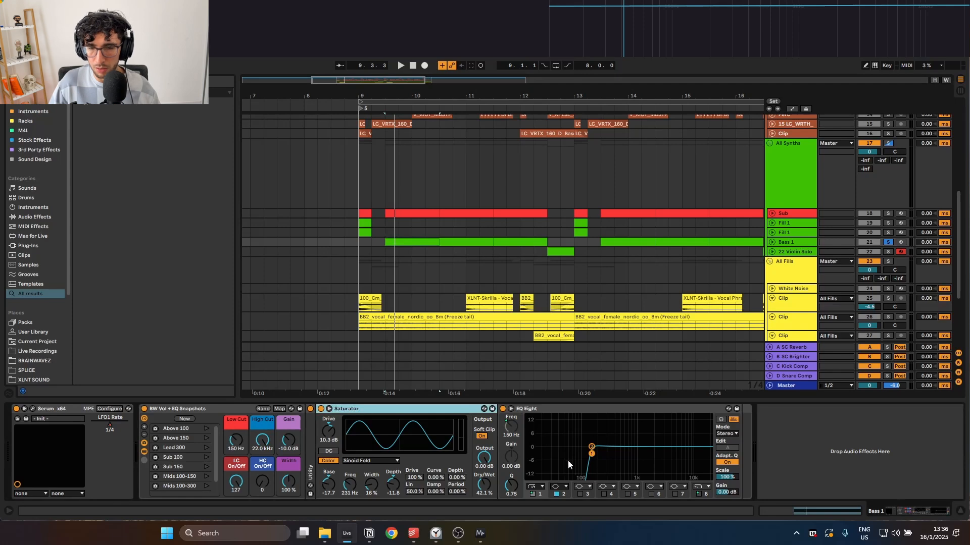
Check the Sub track's EQ, play the first Fill 1 track in solo and review its Erosion, reverb and EQ Eight devices.
left_click(407, 212)
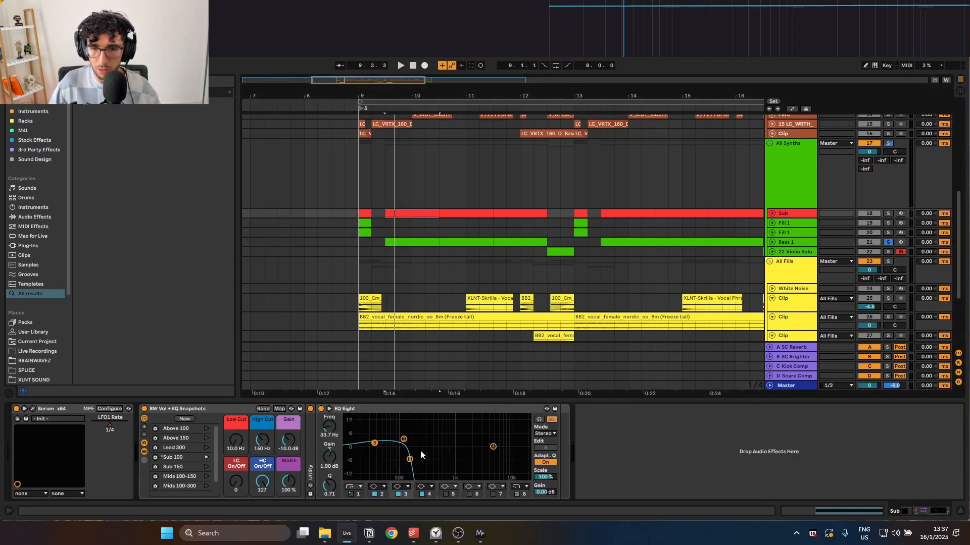
key("a")
left_click(364, 223)
key("s")
key("space")
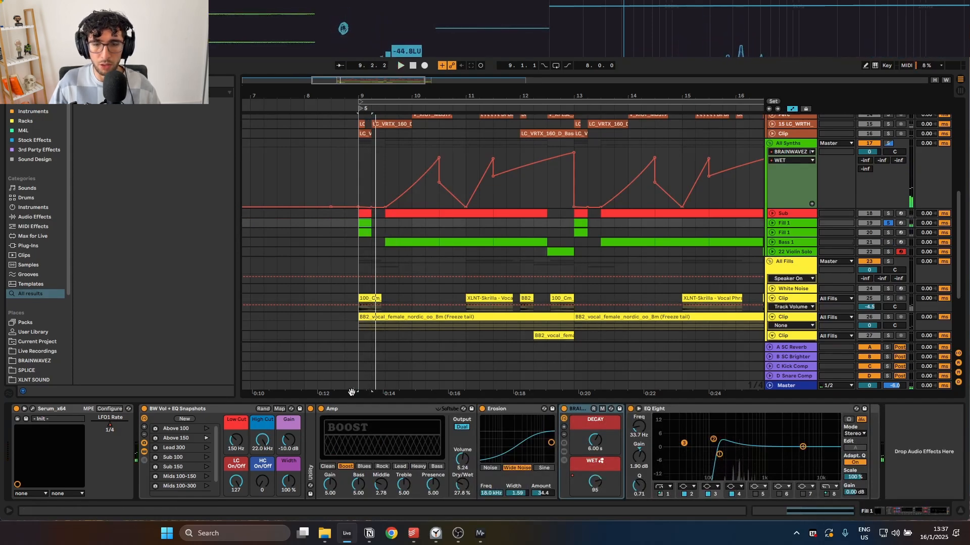
left_click(507, 408)
left_click(577, 408)
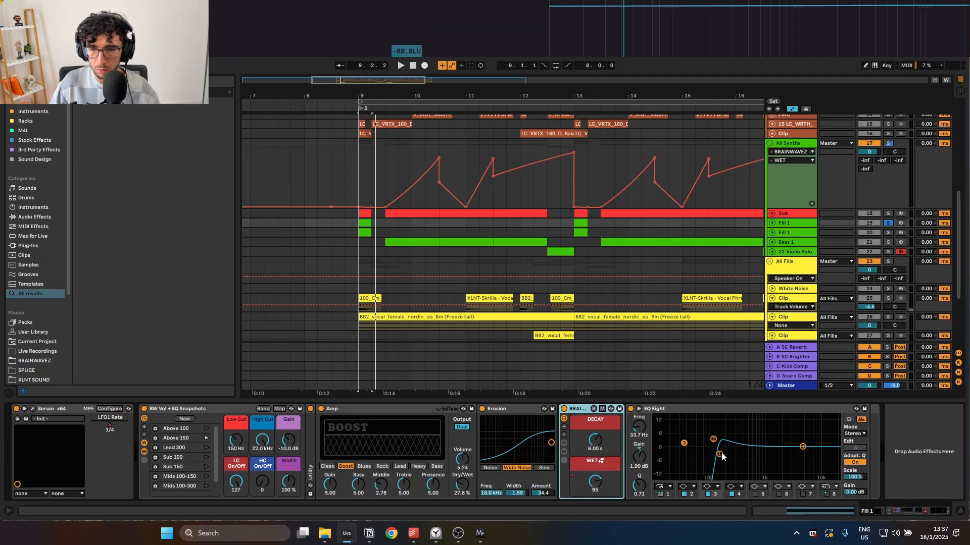
Open Serum on the first Fill 1 track and examine its oscillators, LFO, Distortion and Reverb.
left_click(32, 409)
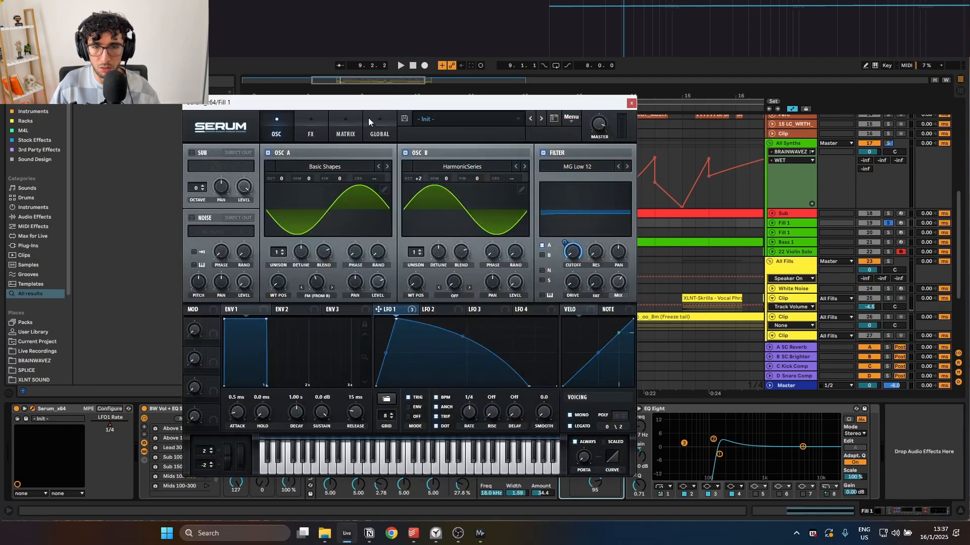
left_click_drag(413, 106, 434, 103)
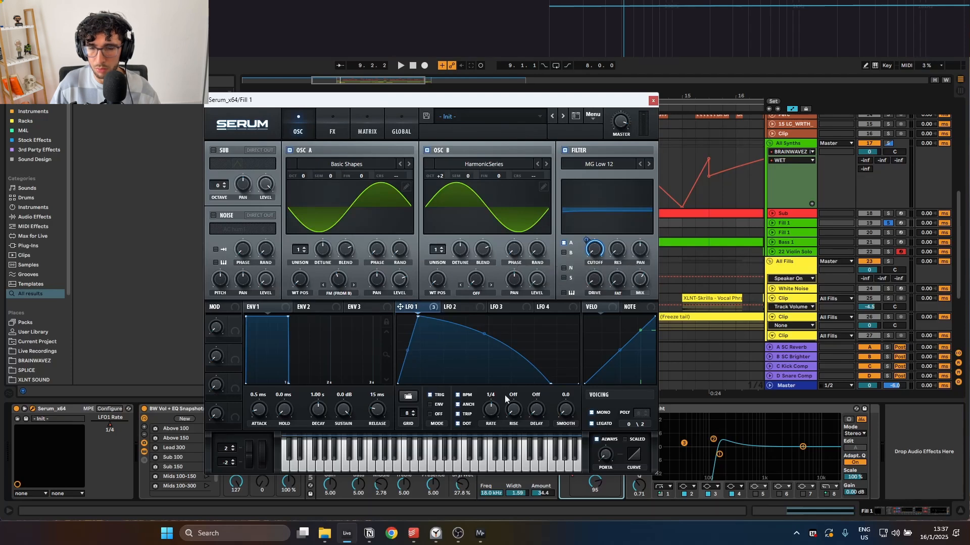
left_click(333, 130)
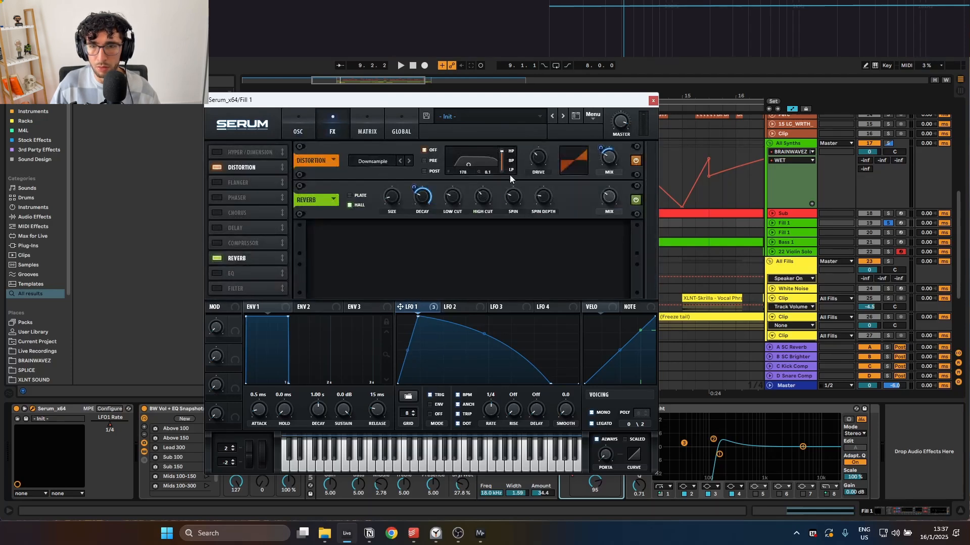
left_click_drag(607, 149, 607, 142)
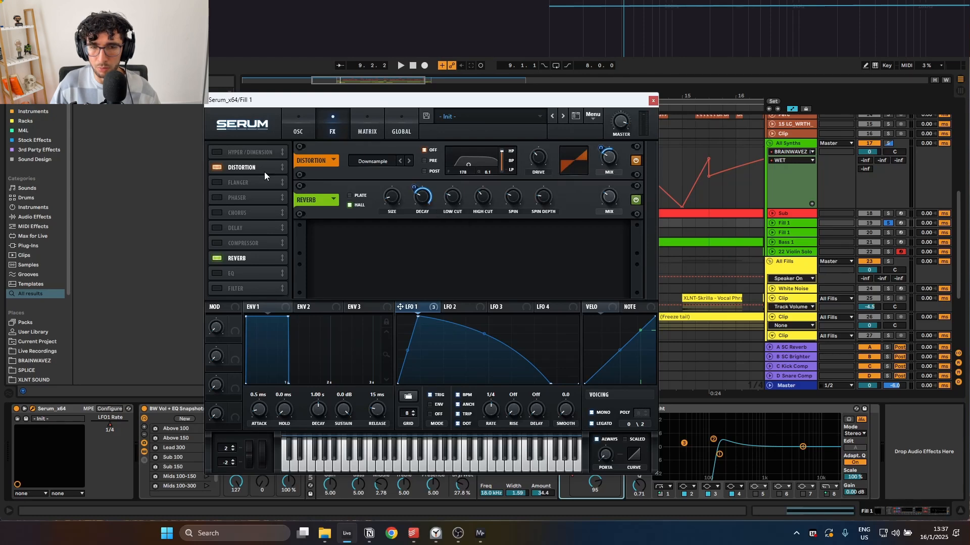
left_click(653, 100)
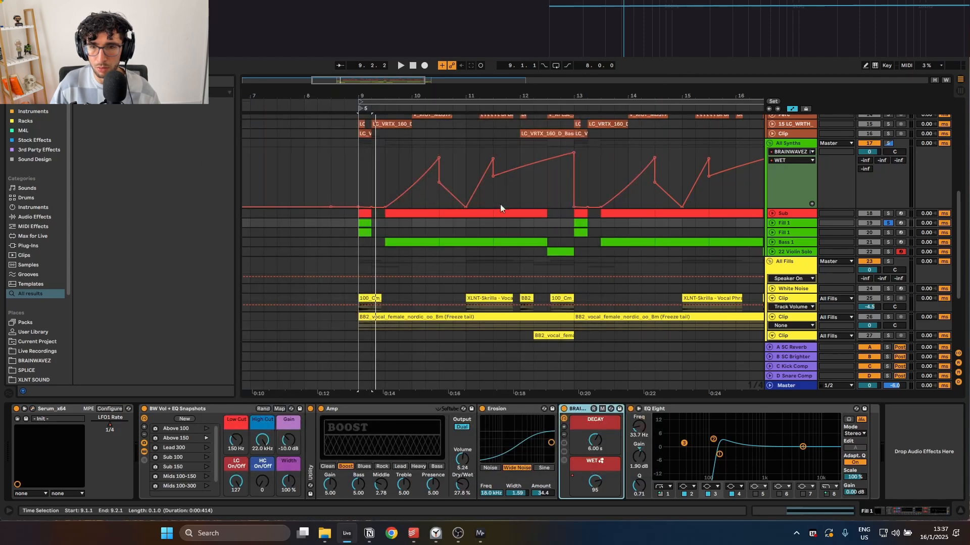
Play the second Fill 1 track in solo and delete the Amp device from its chain.
left_click(362, 233)
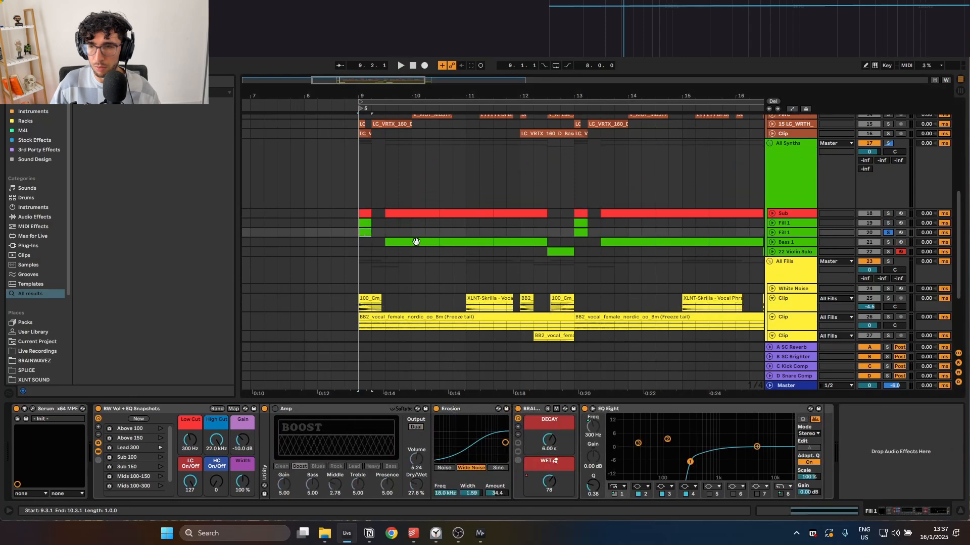
key("space")
left_click(289, 409)
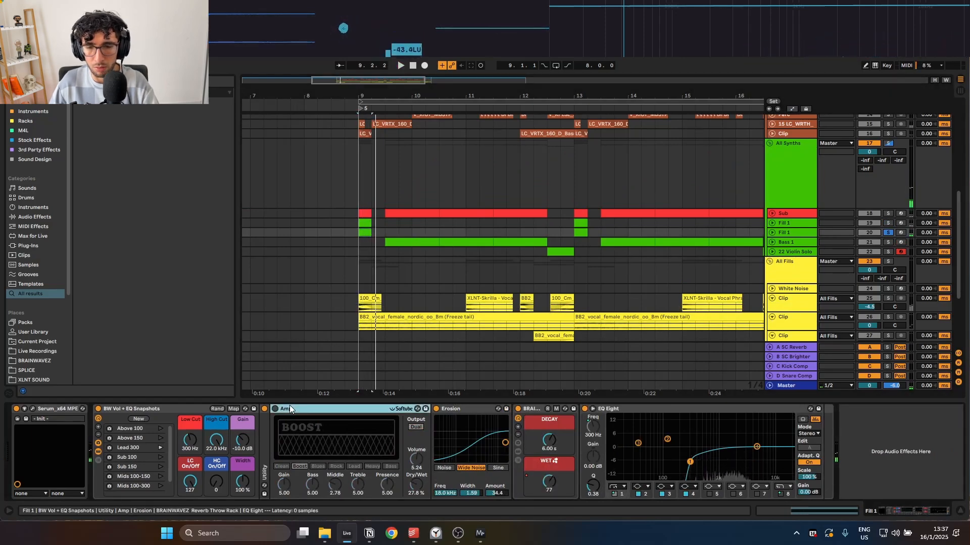
key("Delete")
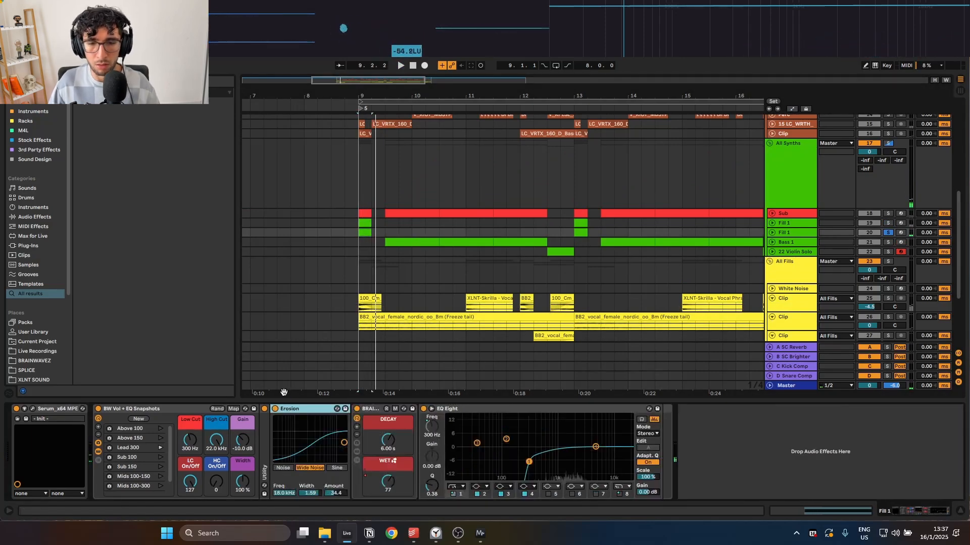
Open Serum on the second Fill 1 track and examine its oscillators, Reverb, Compressor and EQ.
left_click(32, 409)
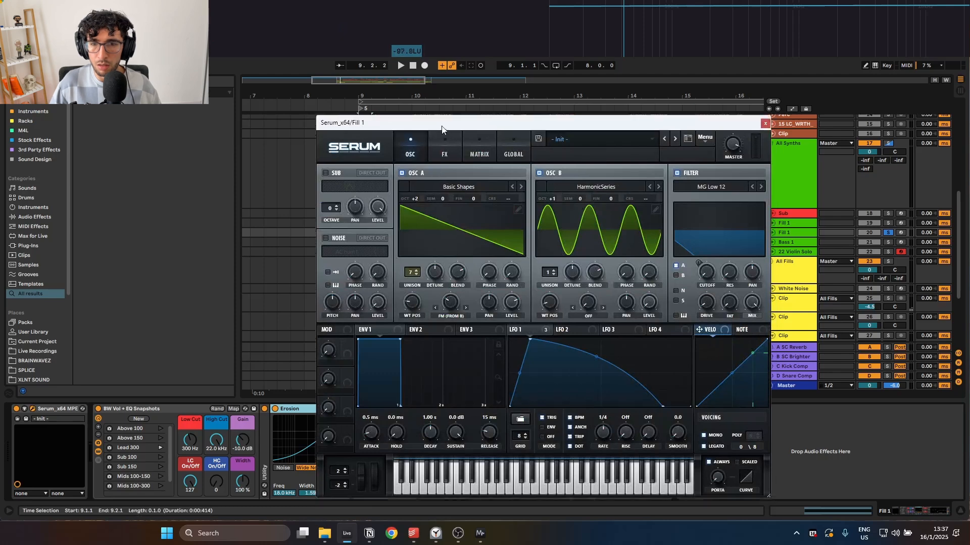
left_click_drag(439, 126, 384, 98)
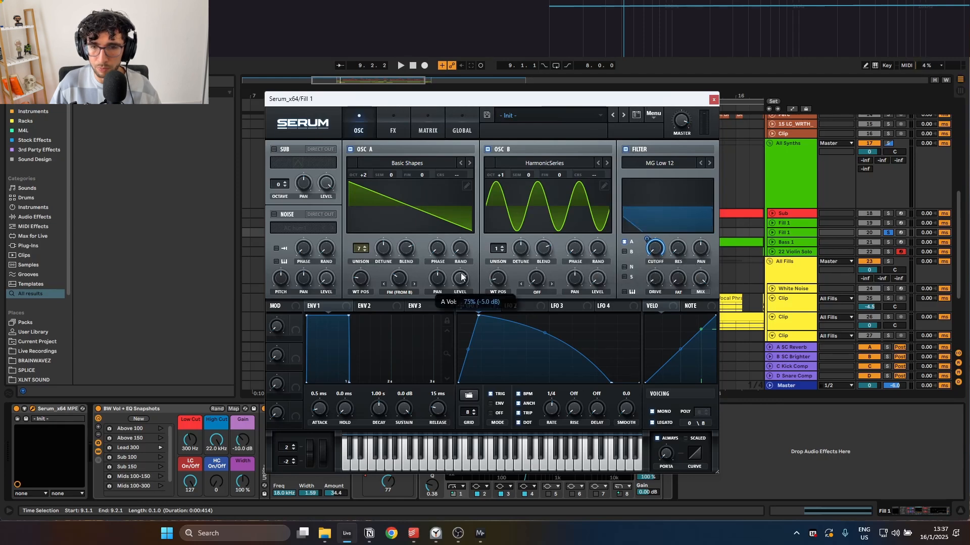
left_click(389, 123)
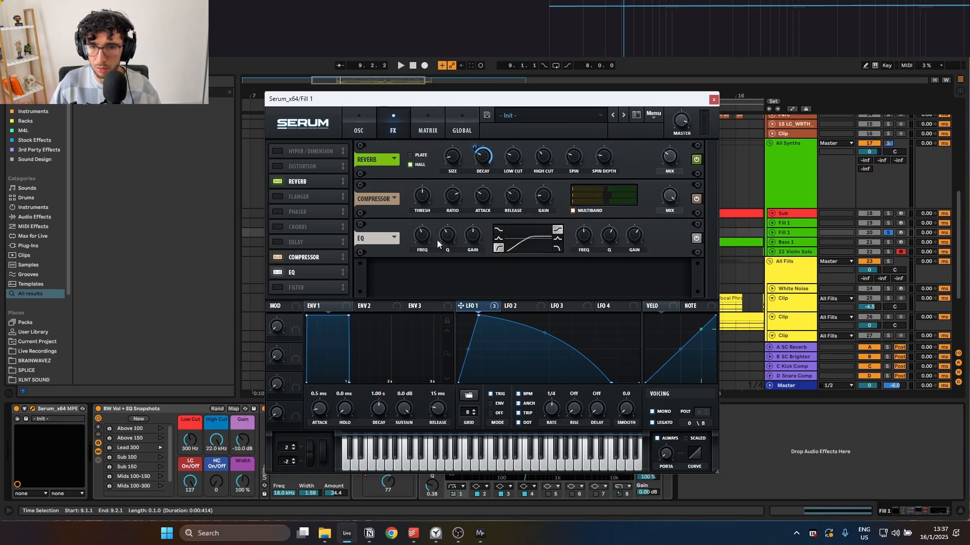
mouse_move(443, 238)
left_click(712, 100)
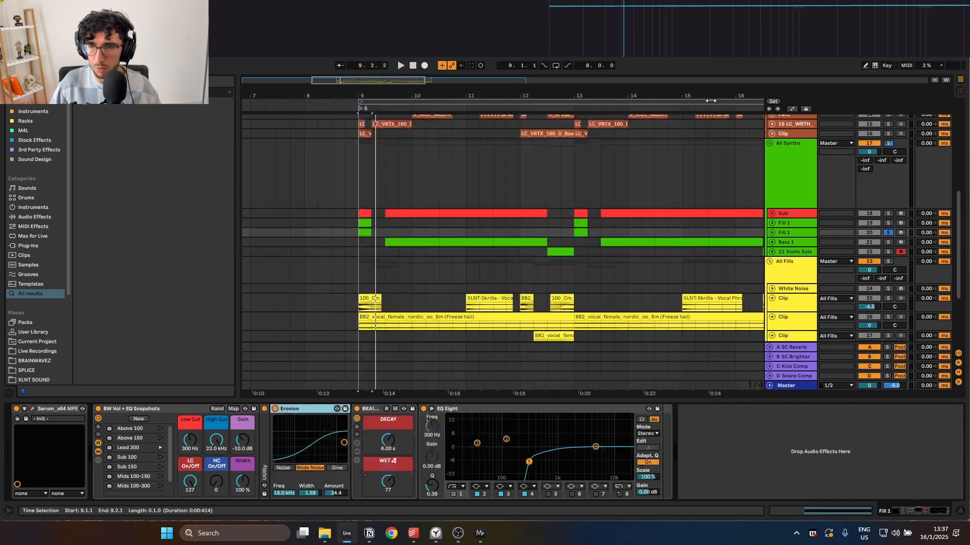
Check the Violin Solo track's devices, unfold all tracks in the All Fills group, and play the group in solo from bar 9.
left_click(399, 252)
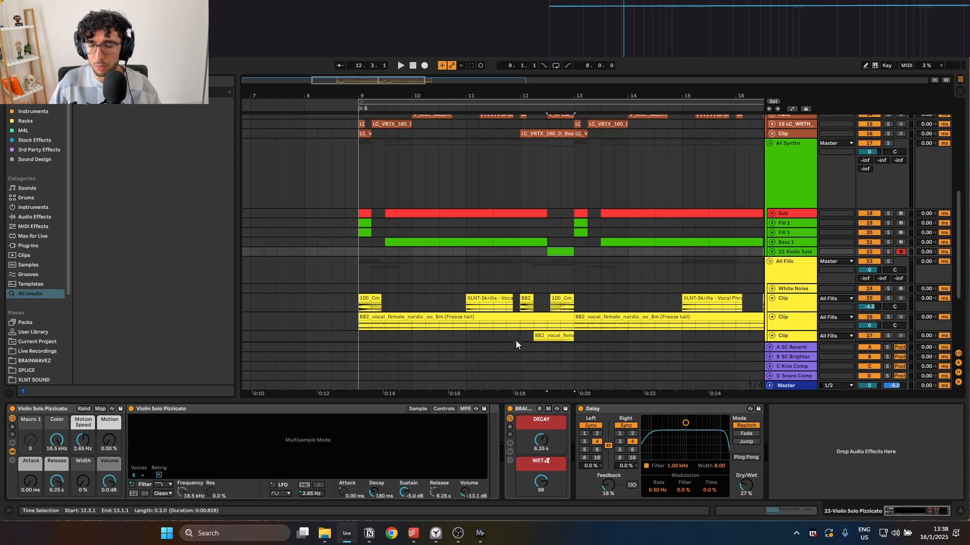
scroll(505, 303, "down", 5)
scroll(414, 218, "down", 5)
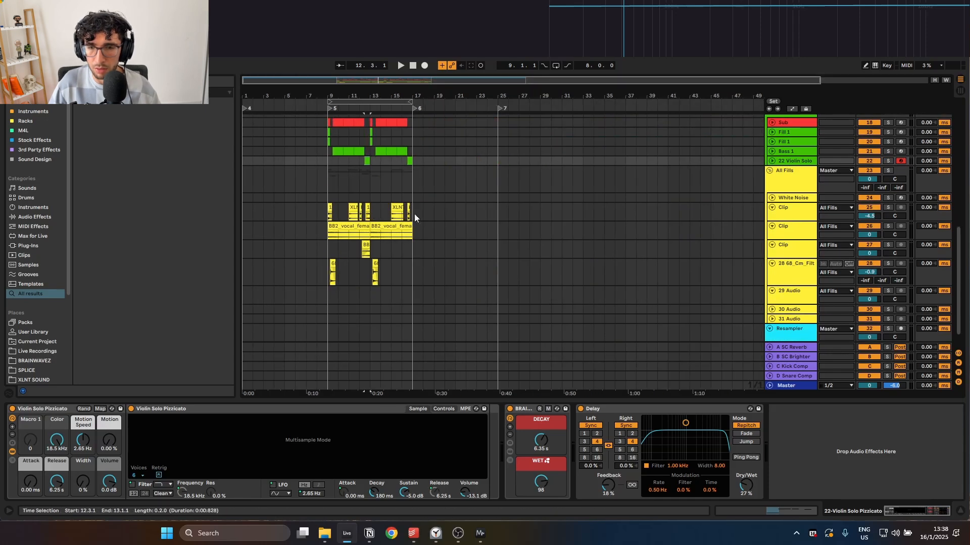
scroll(414, 218, "up", 5)
left_click(290, 202)
left_click(791, 185)
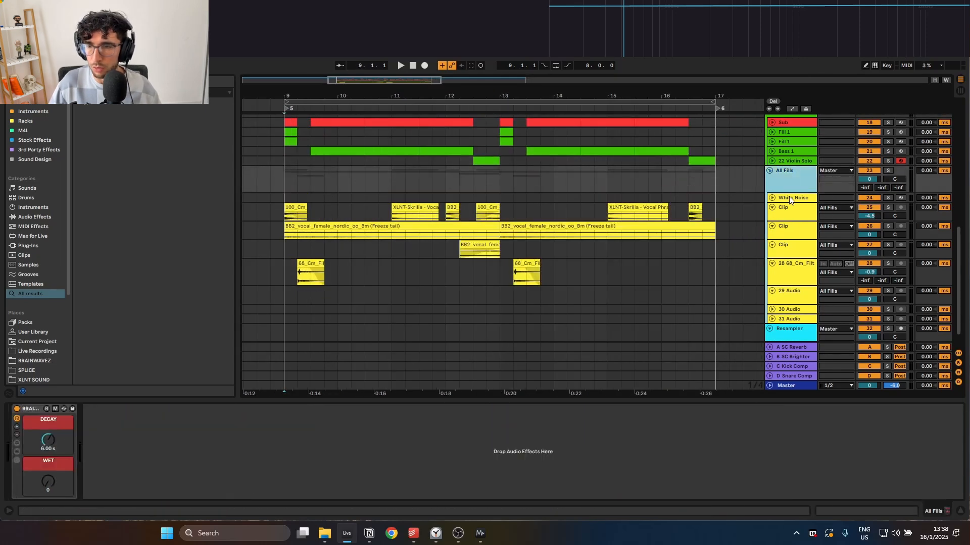
left_click(769, 198)
left_click(772, 207, "alt")
left_click(781, 187)
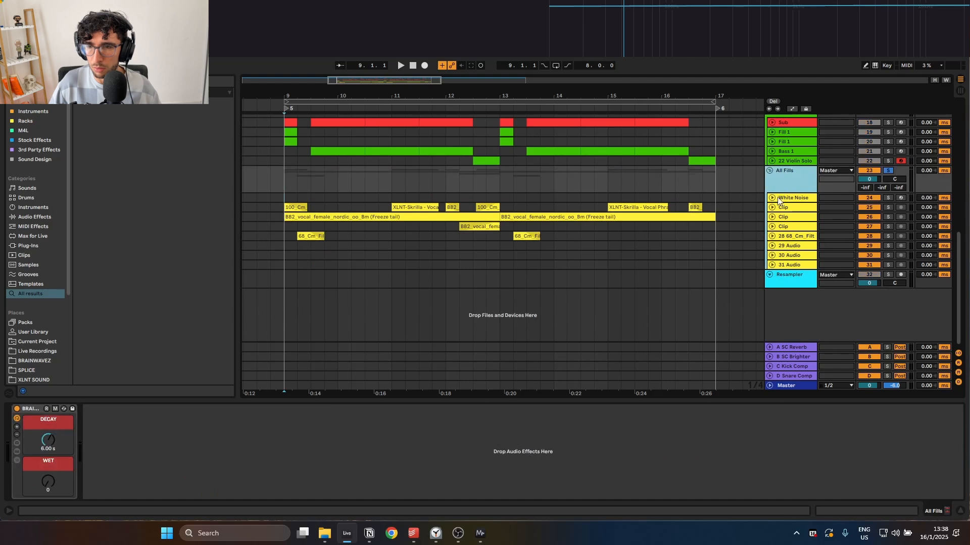
left_click(773, 198, "alt")
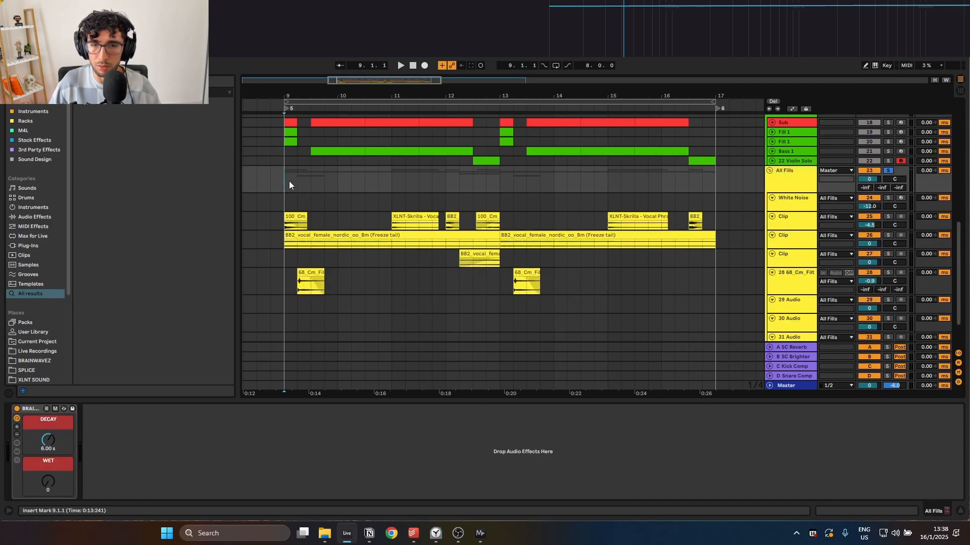
key("space")
scroll(386, 203, "down", 2)
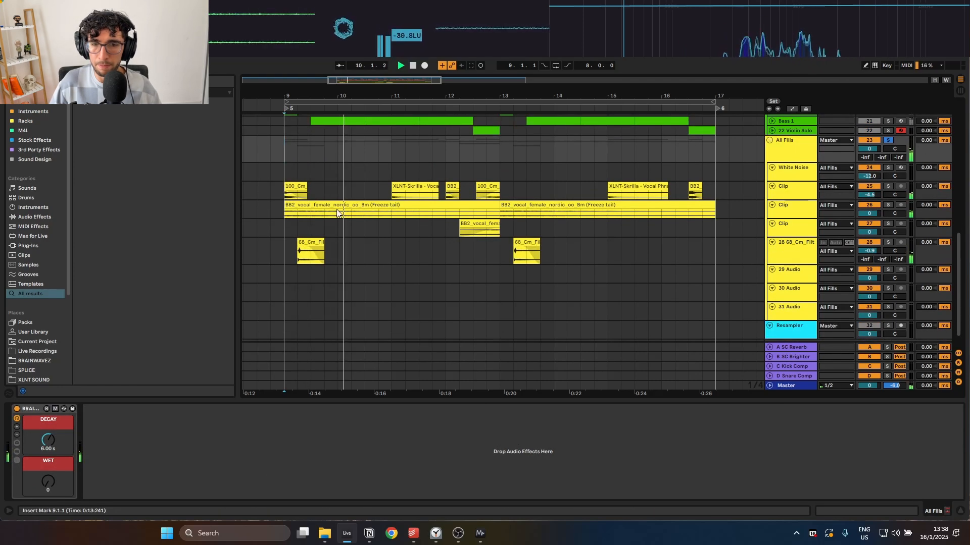
Check the device chains of the vocal fill tracks and their clips while the All Fills group plays in solo.
left_click(362, 189)
left_click(447, 221)
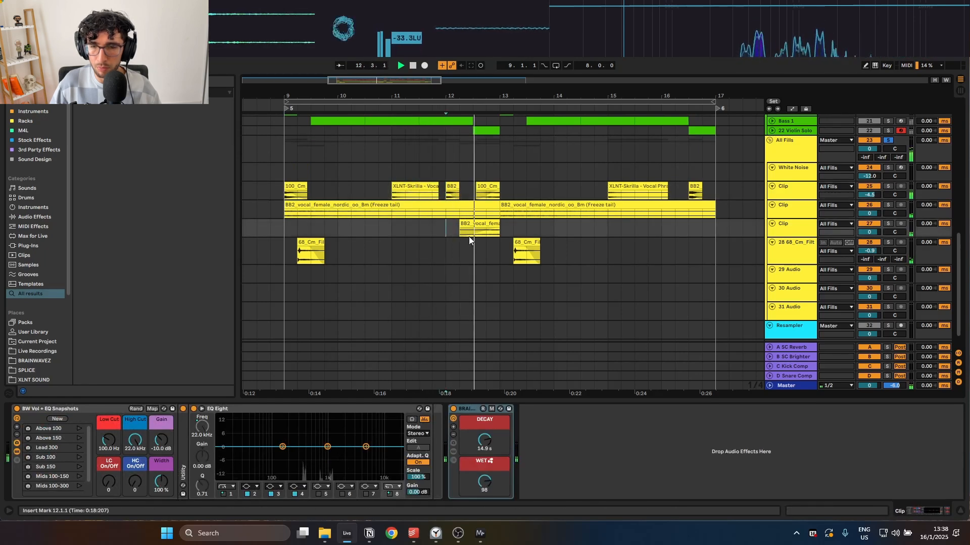
left_click(495, 246)
left_click(636, 187)
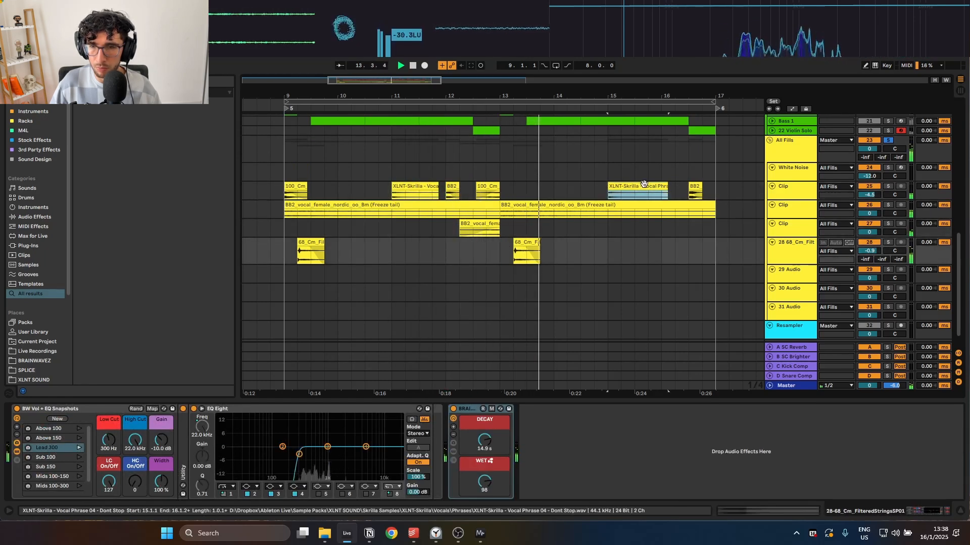
Stop playback, fold the All Synths group and solo the All Drums group.
scroll(591, 231, "up", 4)
scroll(590, 228, "up", 3)
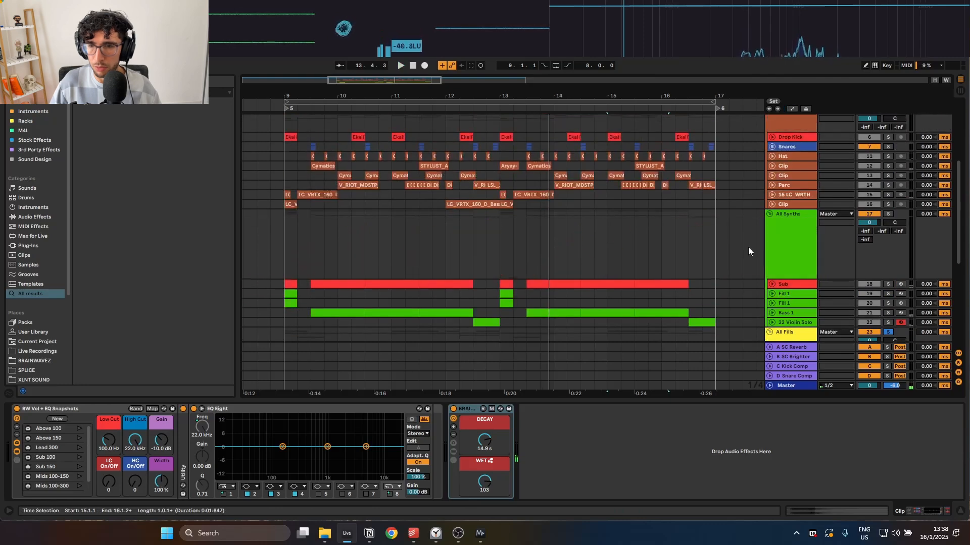
left_click(770, 214)
scroll(771, 214, "up", 2)
left_click(792, 185)
key("s")
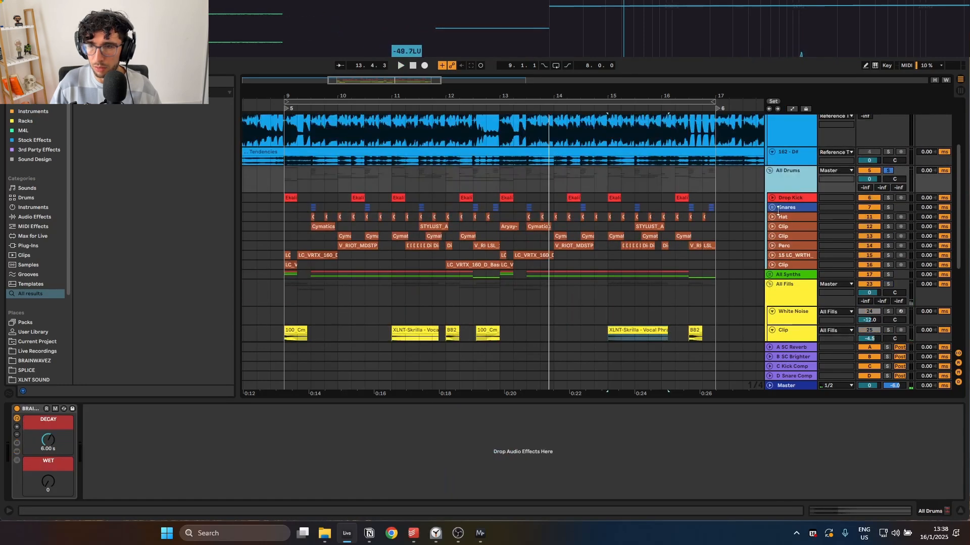
Unfold all tracks in the All Drums group and play the drums in solo from bar 9.
left_click(772, 208, "alt")
scroll(404, 213, "down", 2)
left_click(286, 142)
key("space")
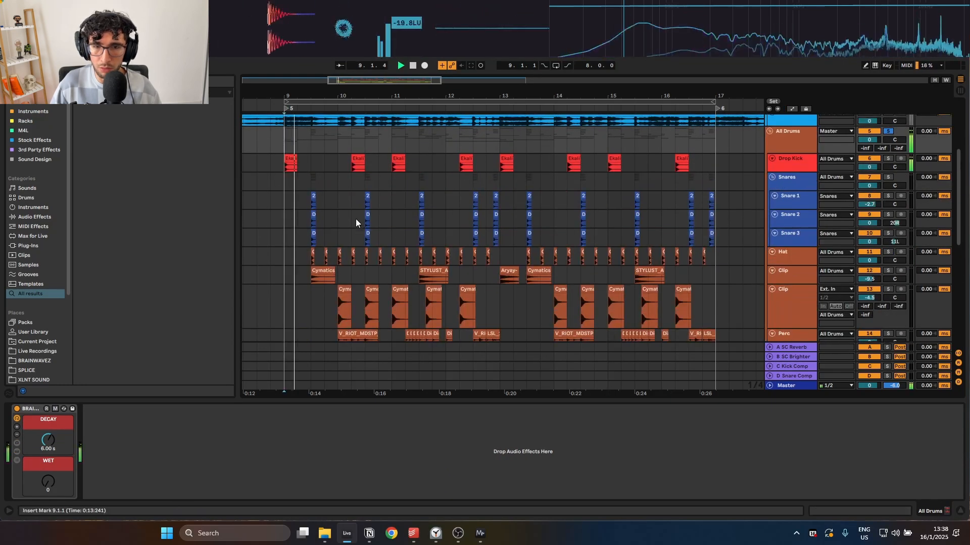
Examine the clip layout of the drum tracks and the Hat track's devices, replaying the soloed drums from bar 9.
scroll(356, 220, "down", 1)
scroll(323, 243, "down", 4)
scroll(311, 245, "up", 2)
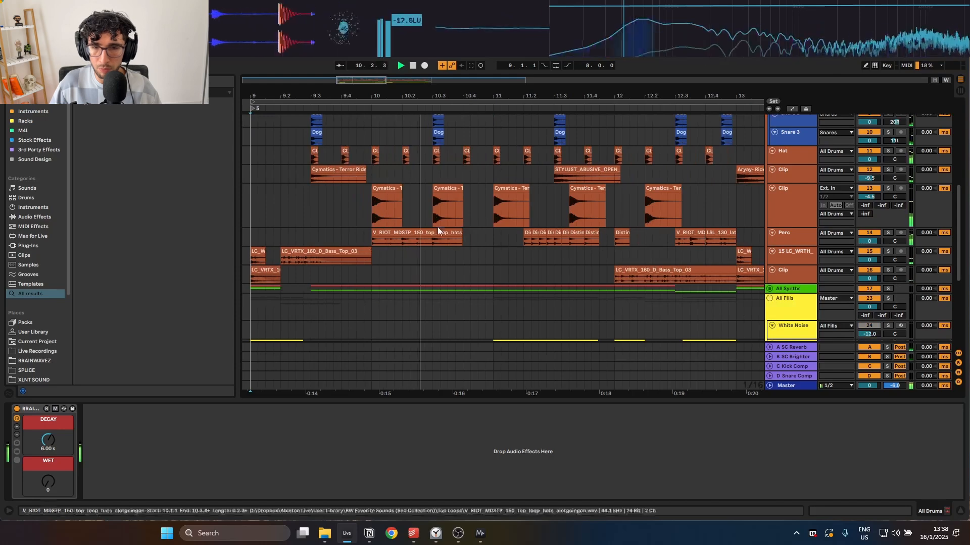
left_click(250, 162)
key("space")
key("space")
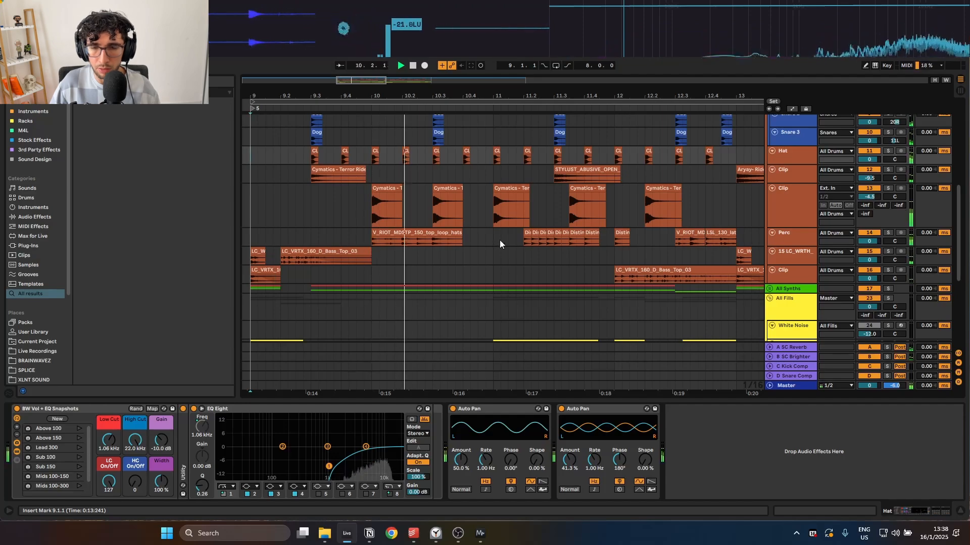
scroll(484, 252, "down", 5, "ctrl")
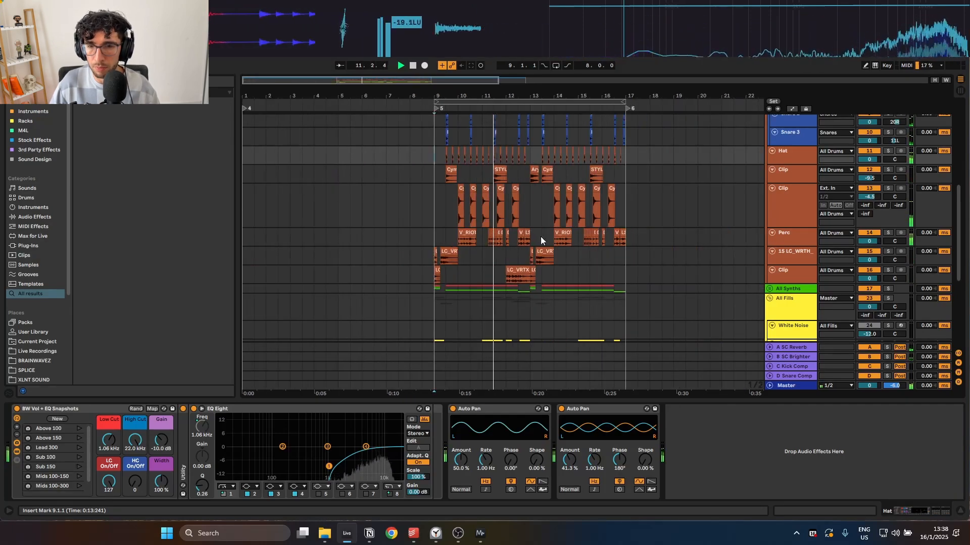
scroll(545, 236, "up", 4, "ctrl")
scroll(556, 235, "down", 2)
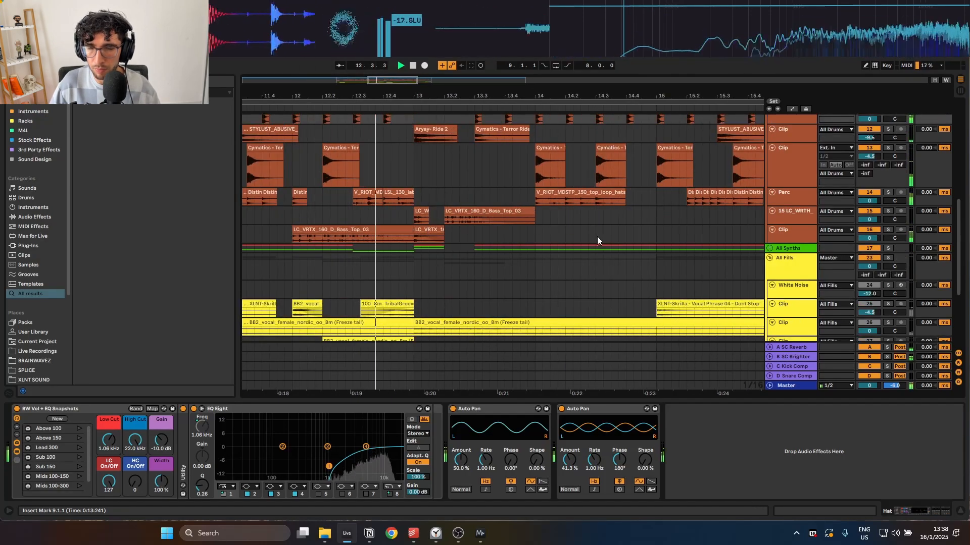
scroll(554, 223, "up", 3)
Check the ride clips and their track's effects, plus the Perc track's devices, while the drums play.
left_click(505, 180)
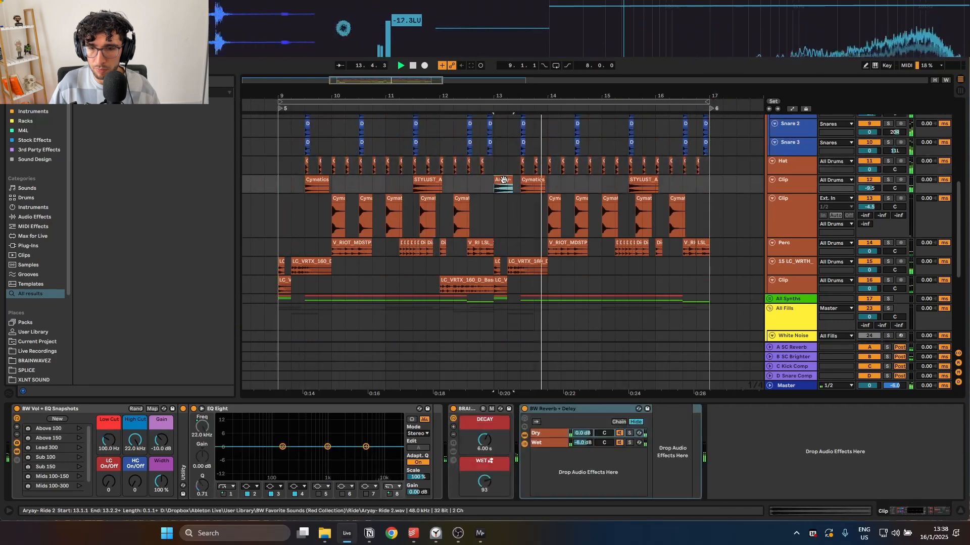
left_click(533, 180)
left_click(583, 188)
left_click(600, 244)
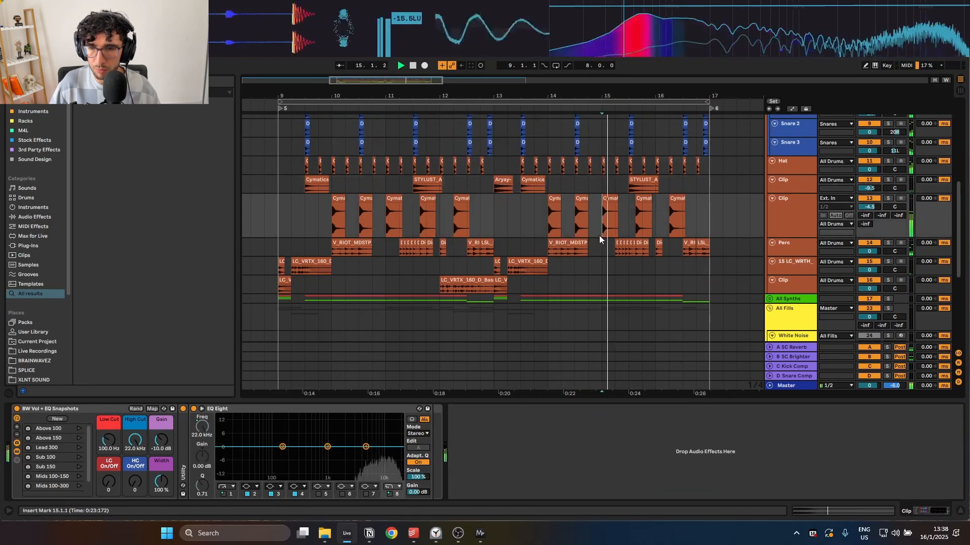
Stop playback, take the All Drums group out of solo, return to bar 9 and unfold the All Synths group.
scroll(612, 244, "up", 3)
scroll(612, 244, "up", 5)
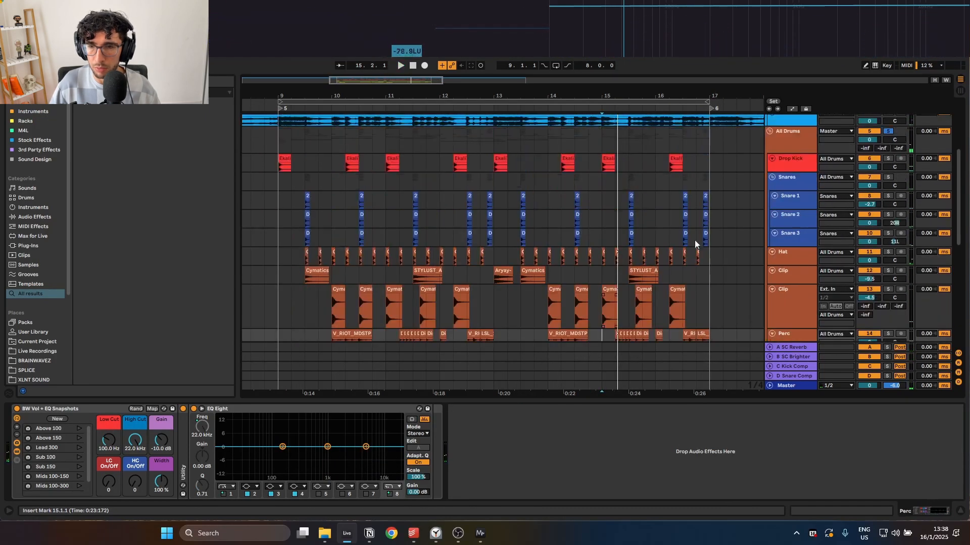
left_click(771, 148)
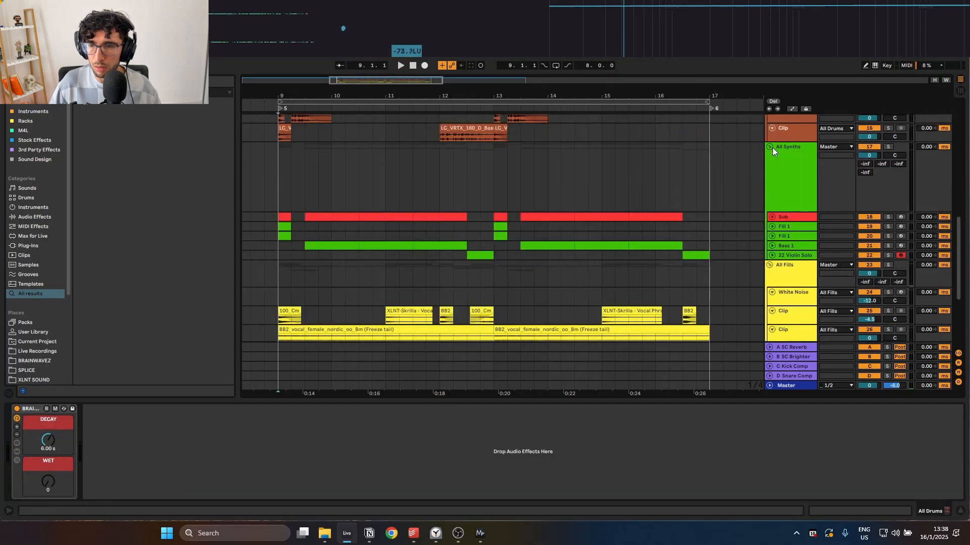
scroll(444, 194, "down", 3)
scroll(352, 192, "up", 5)
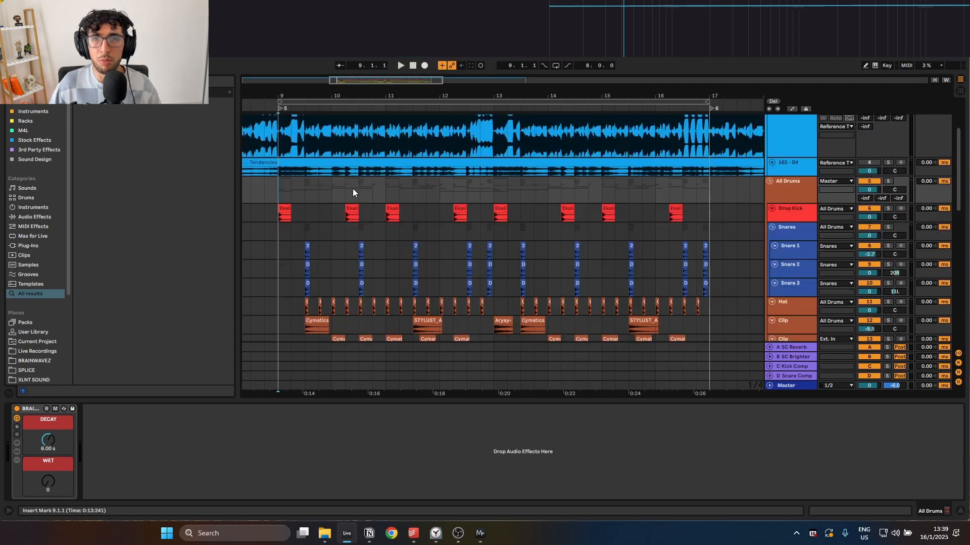